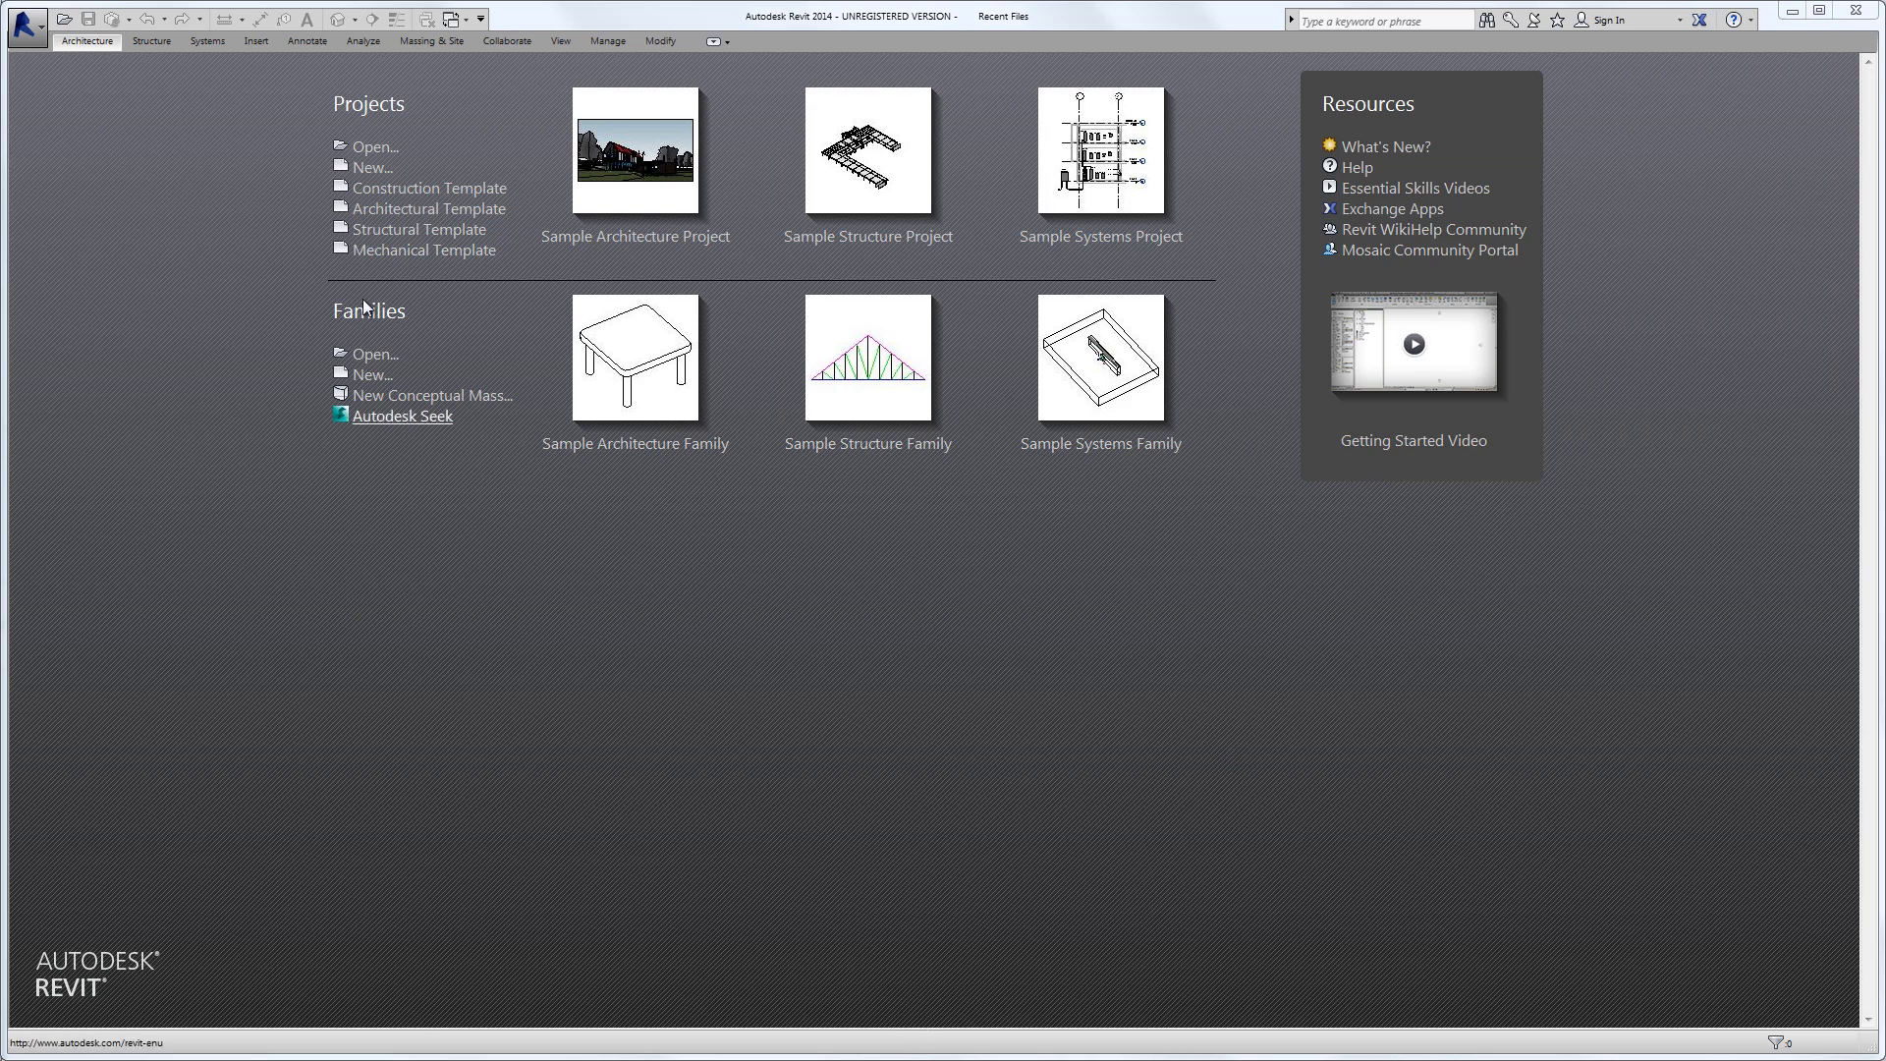
Create a new project from the Architectural Template
left_click(367, 169)
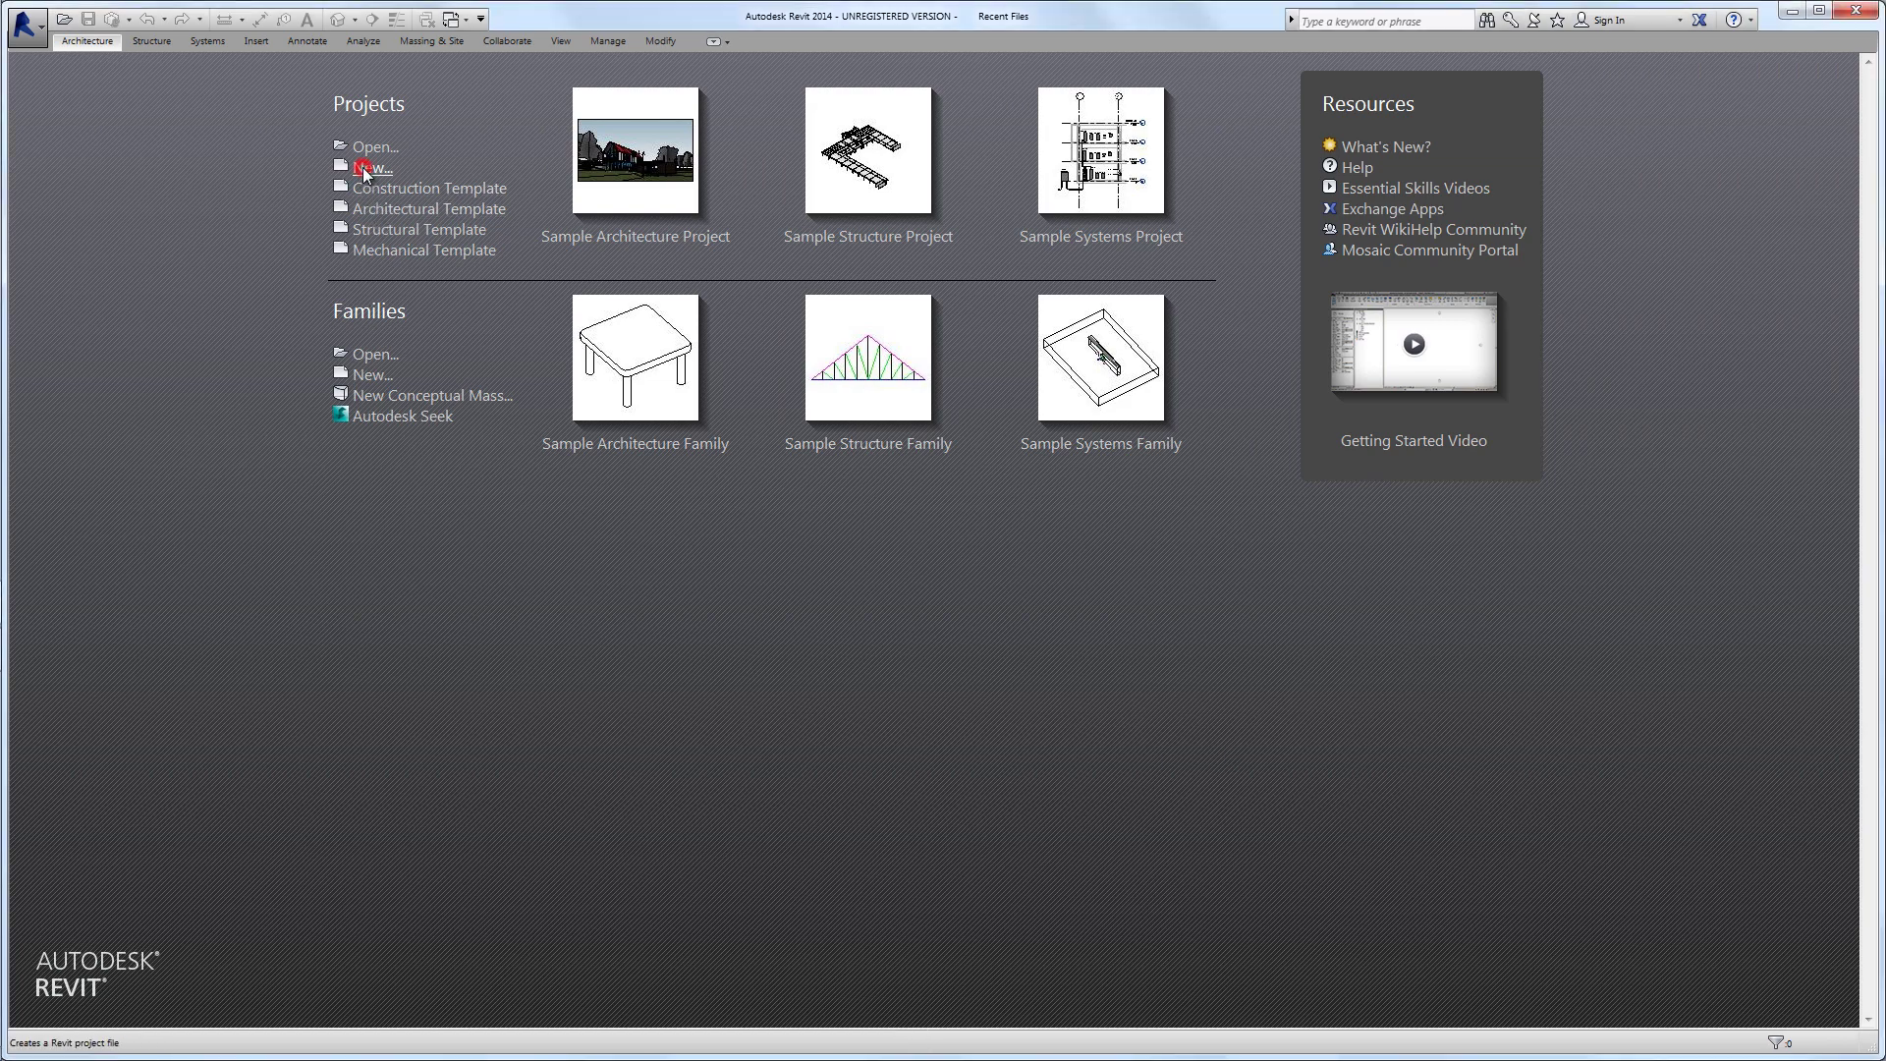
left_click(943, 501)
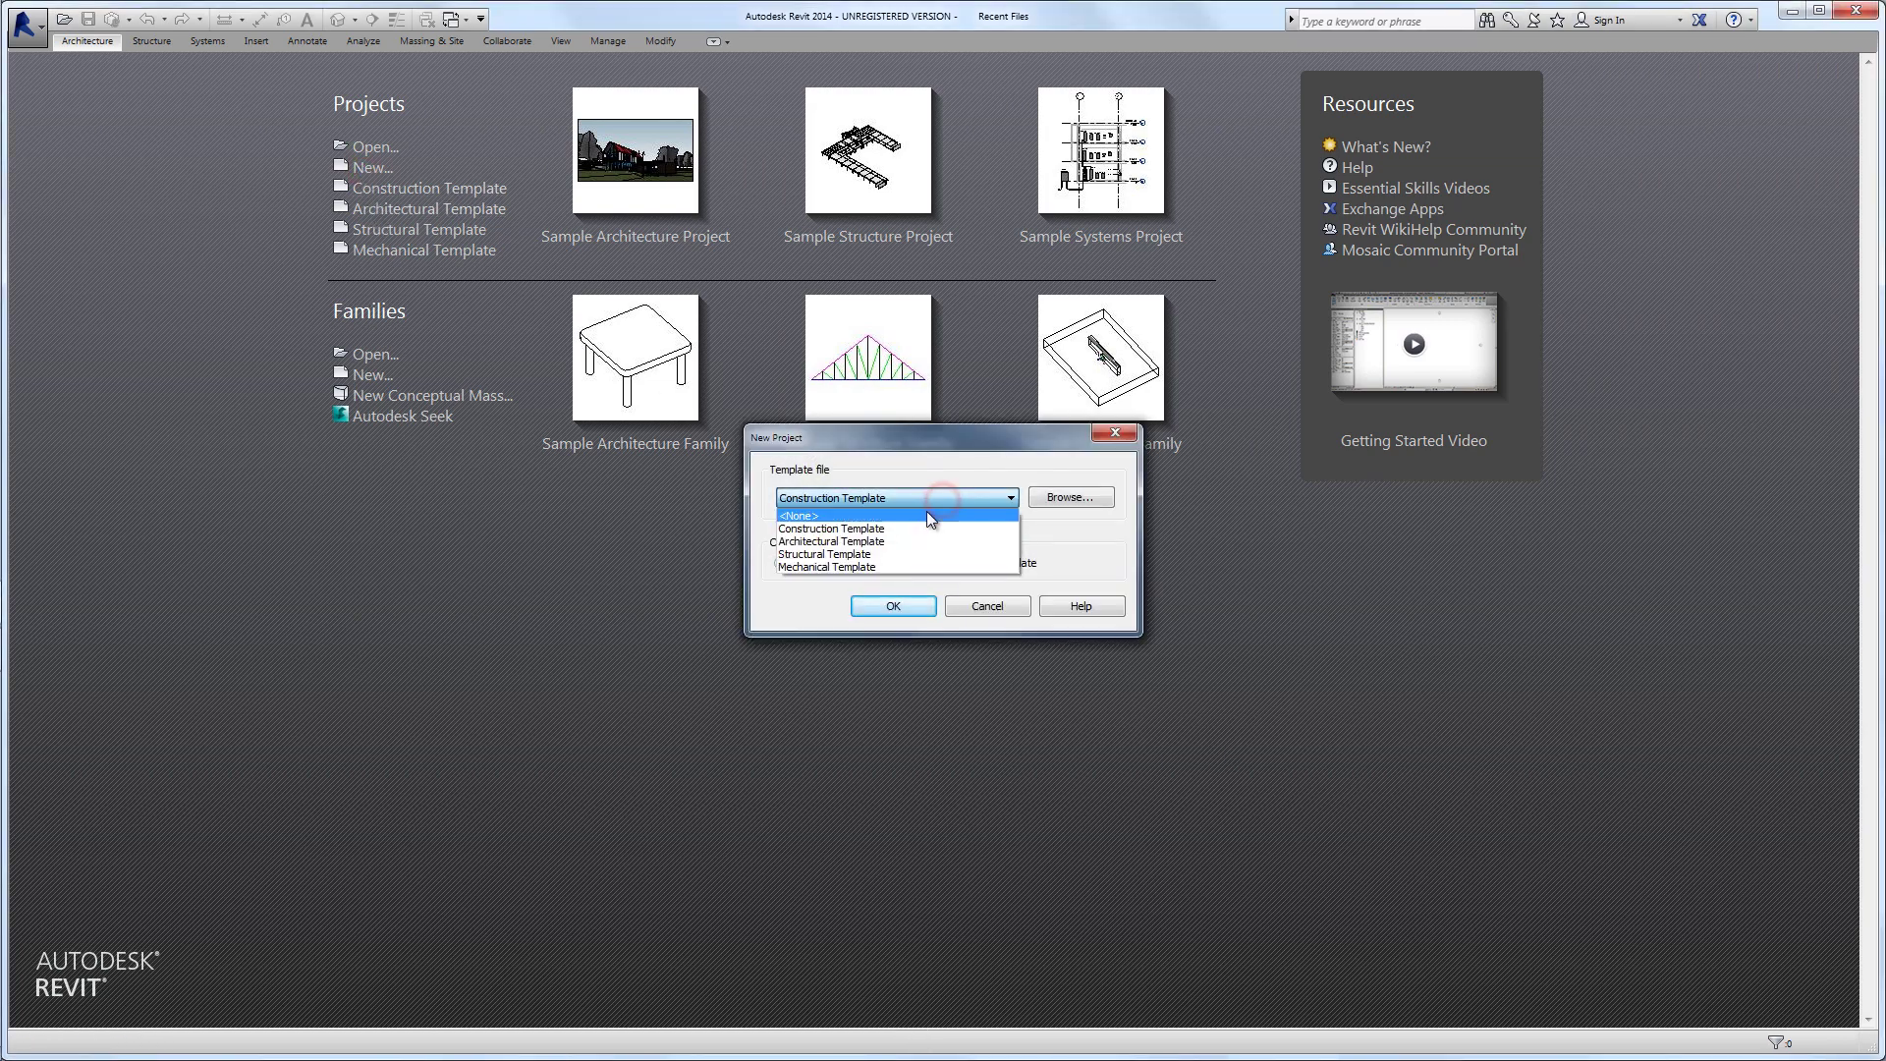
left_click(867, 542)
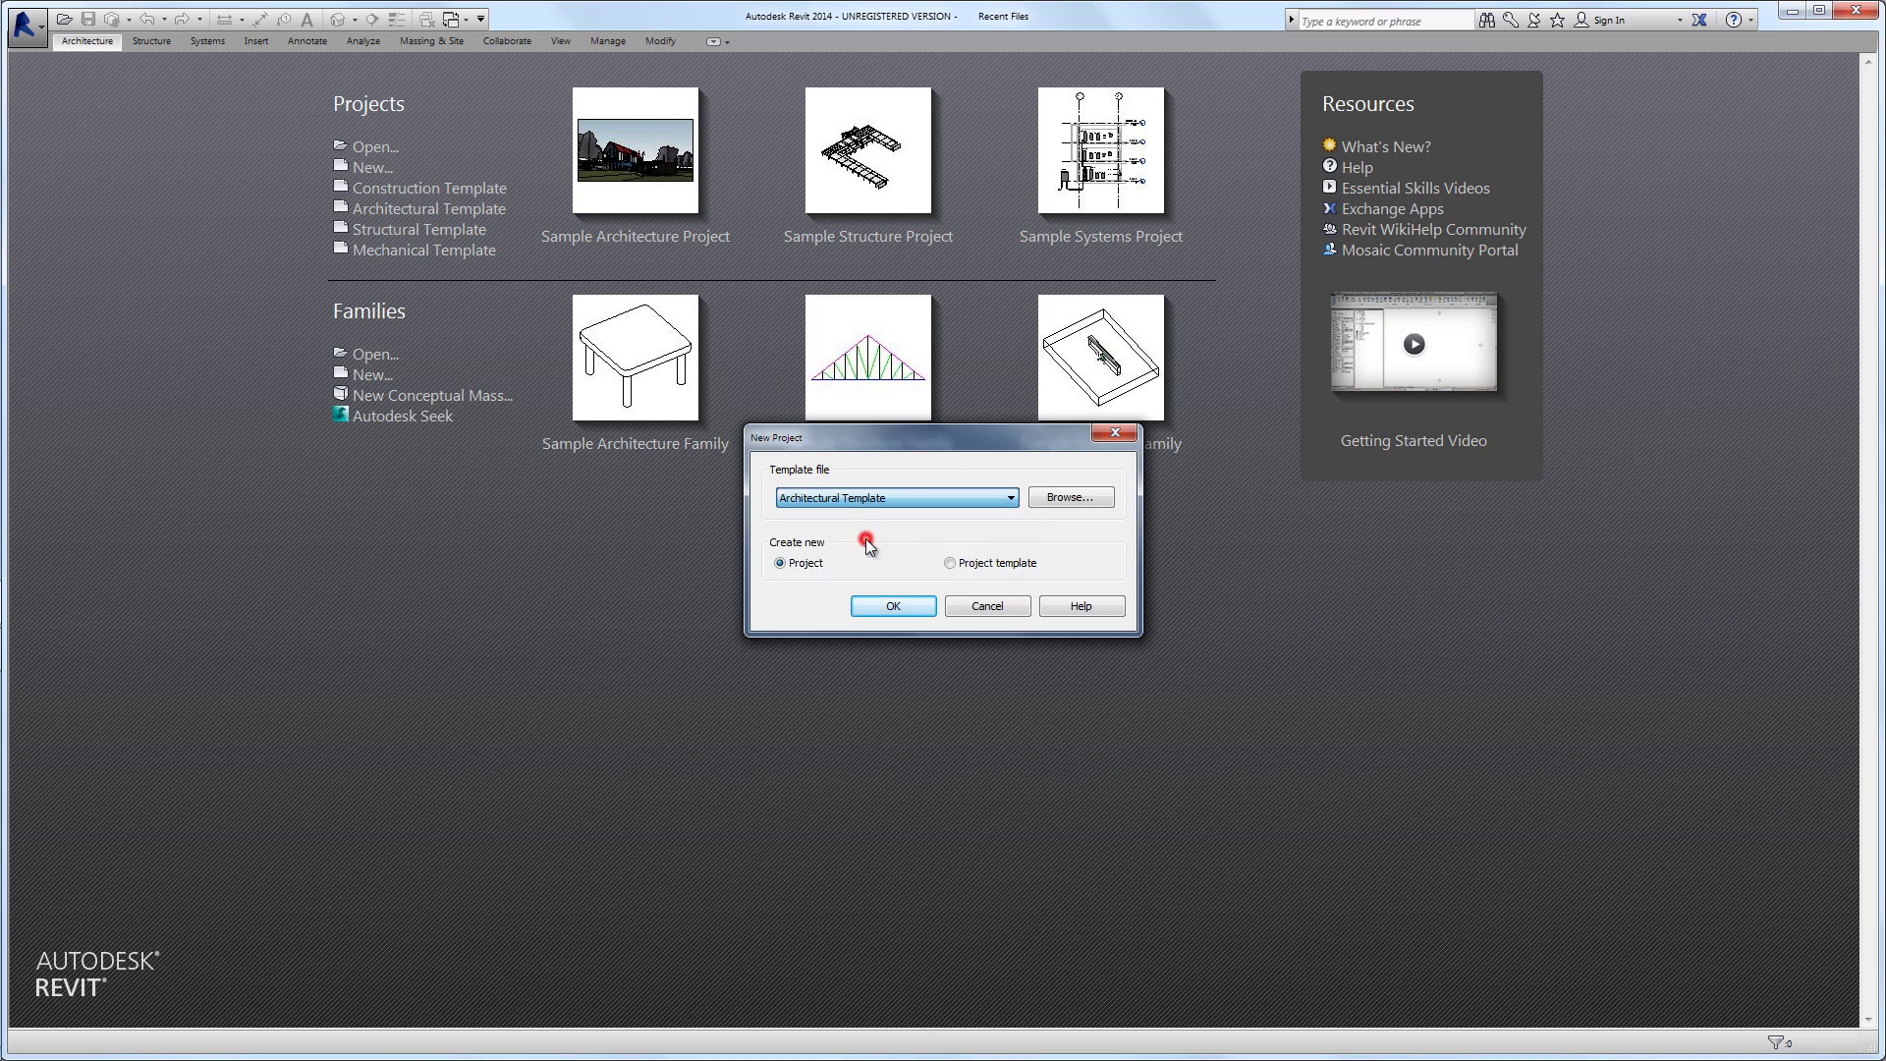
left_click(895, 607)
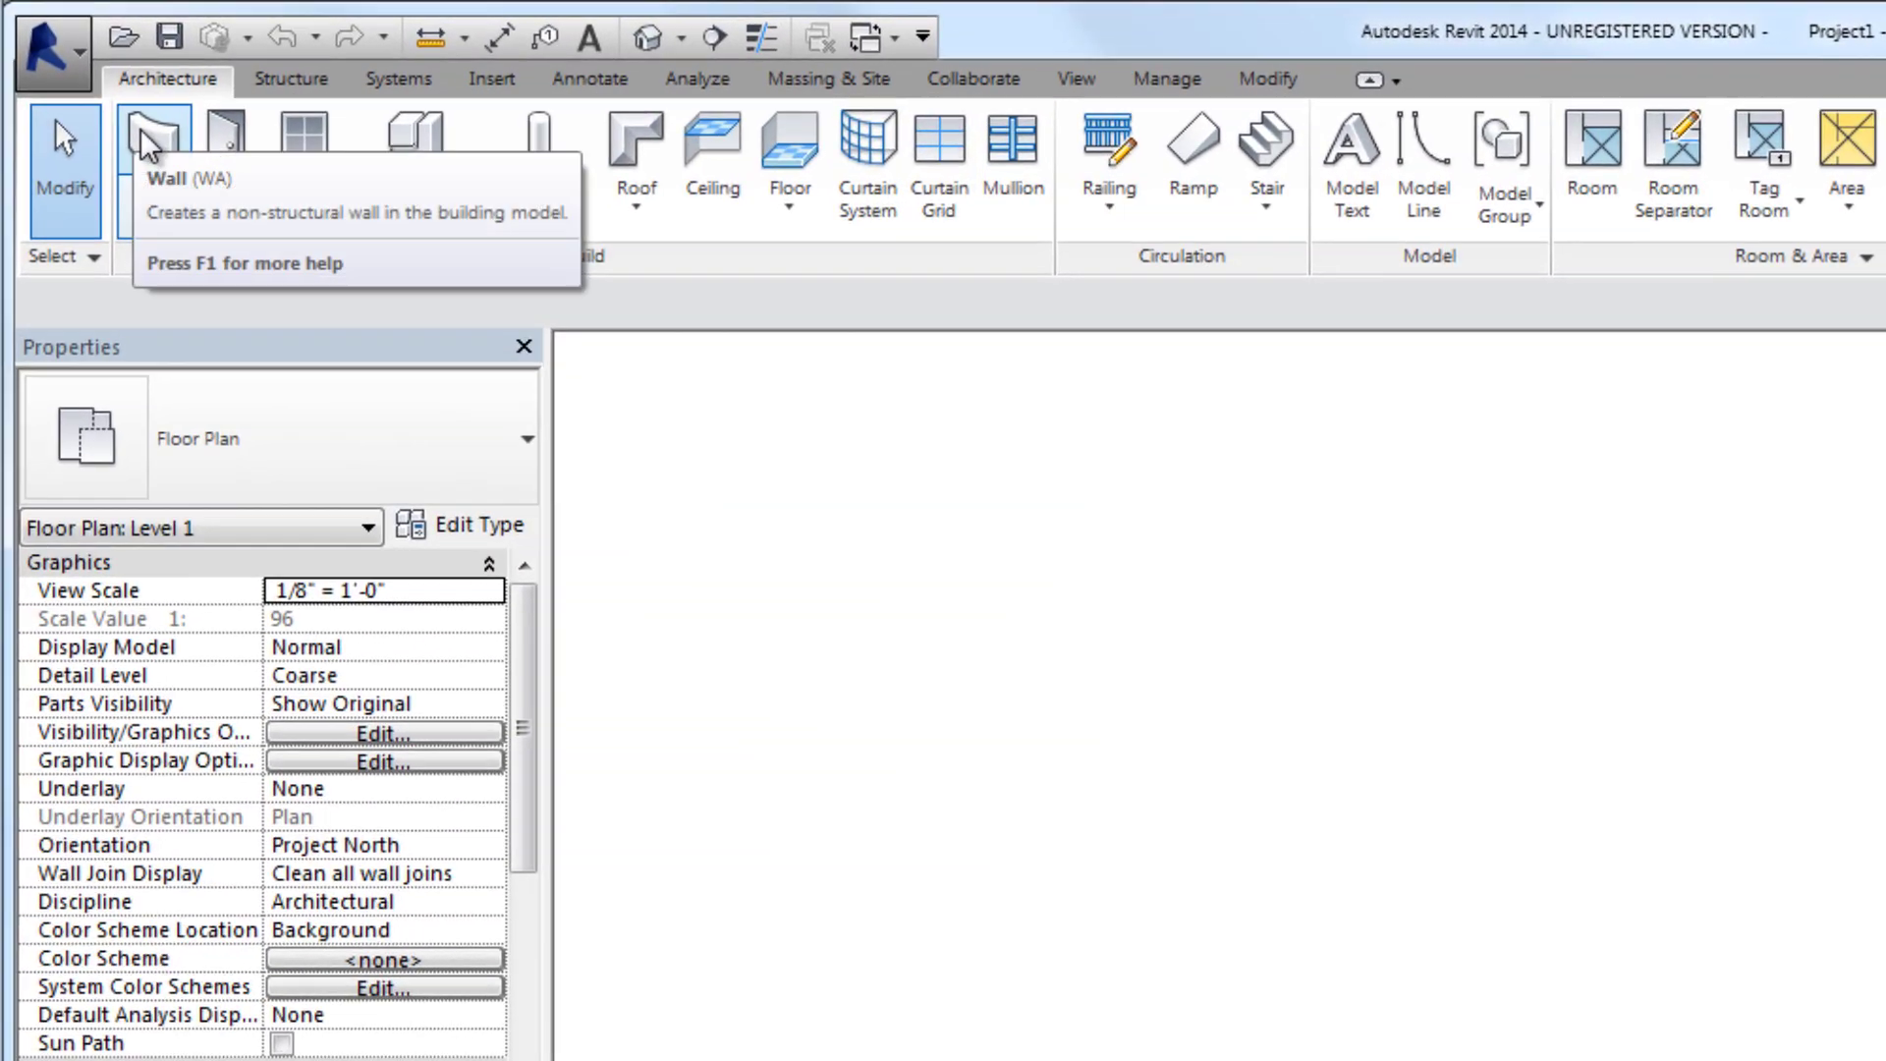
Start the Wall tool, keeping Height and an Unconnected 20' top
left_click(122, 118)
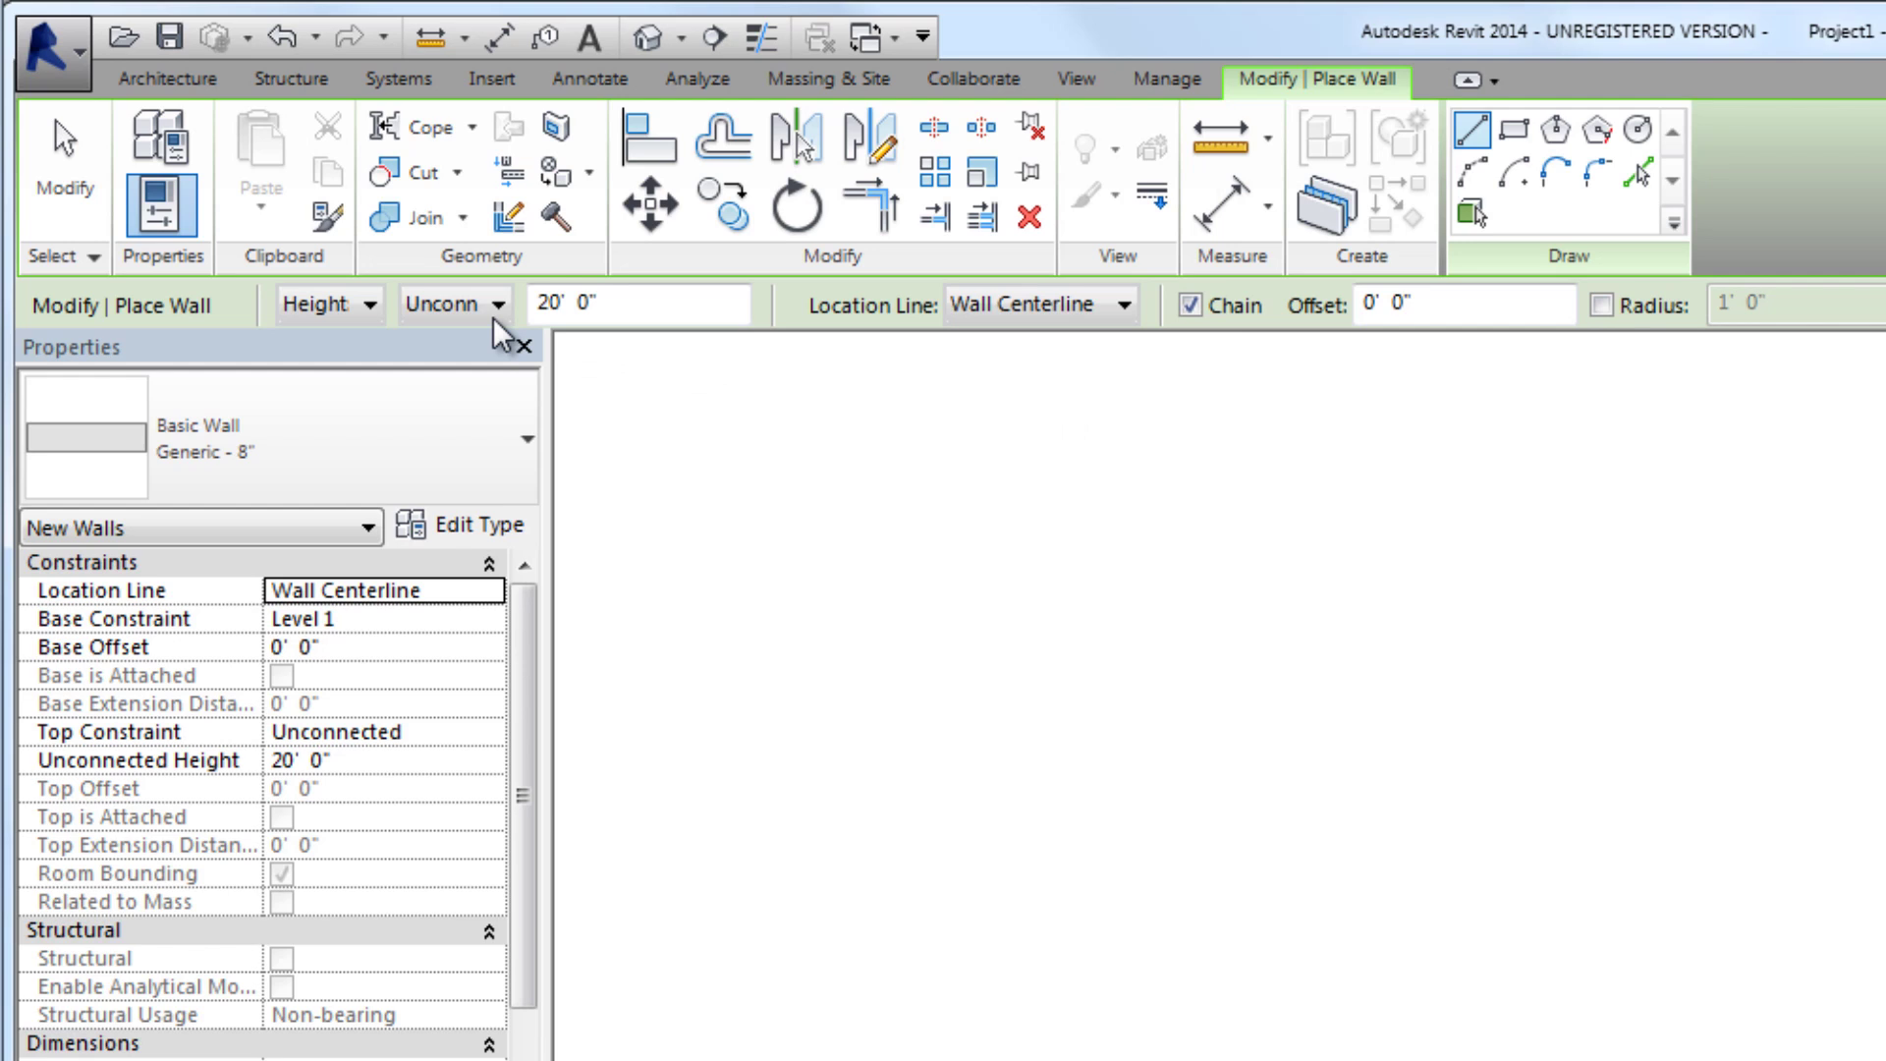
left_click(371, 303)
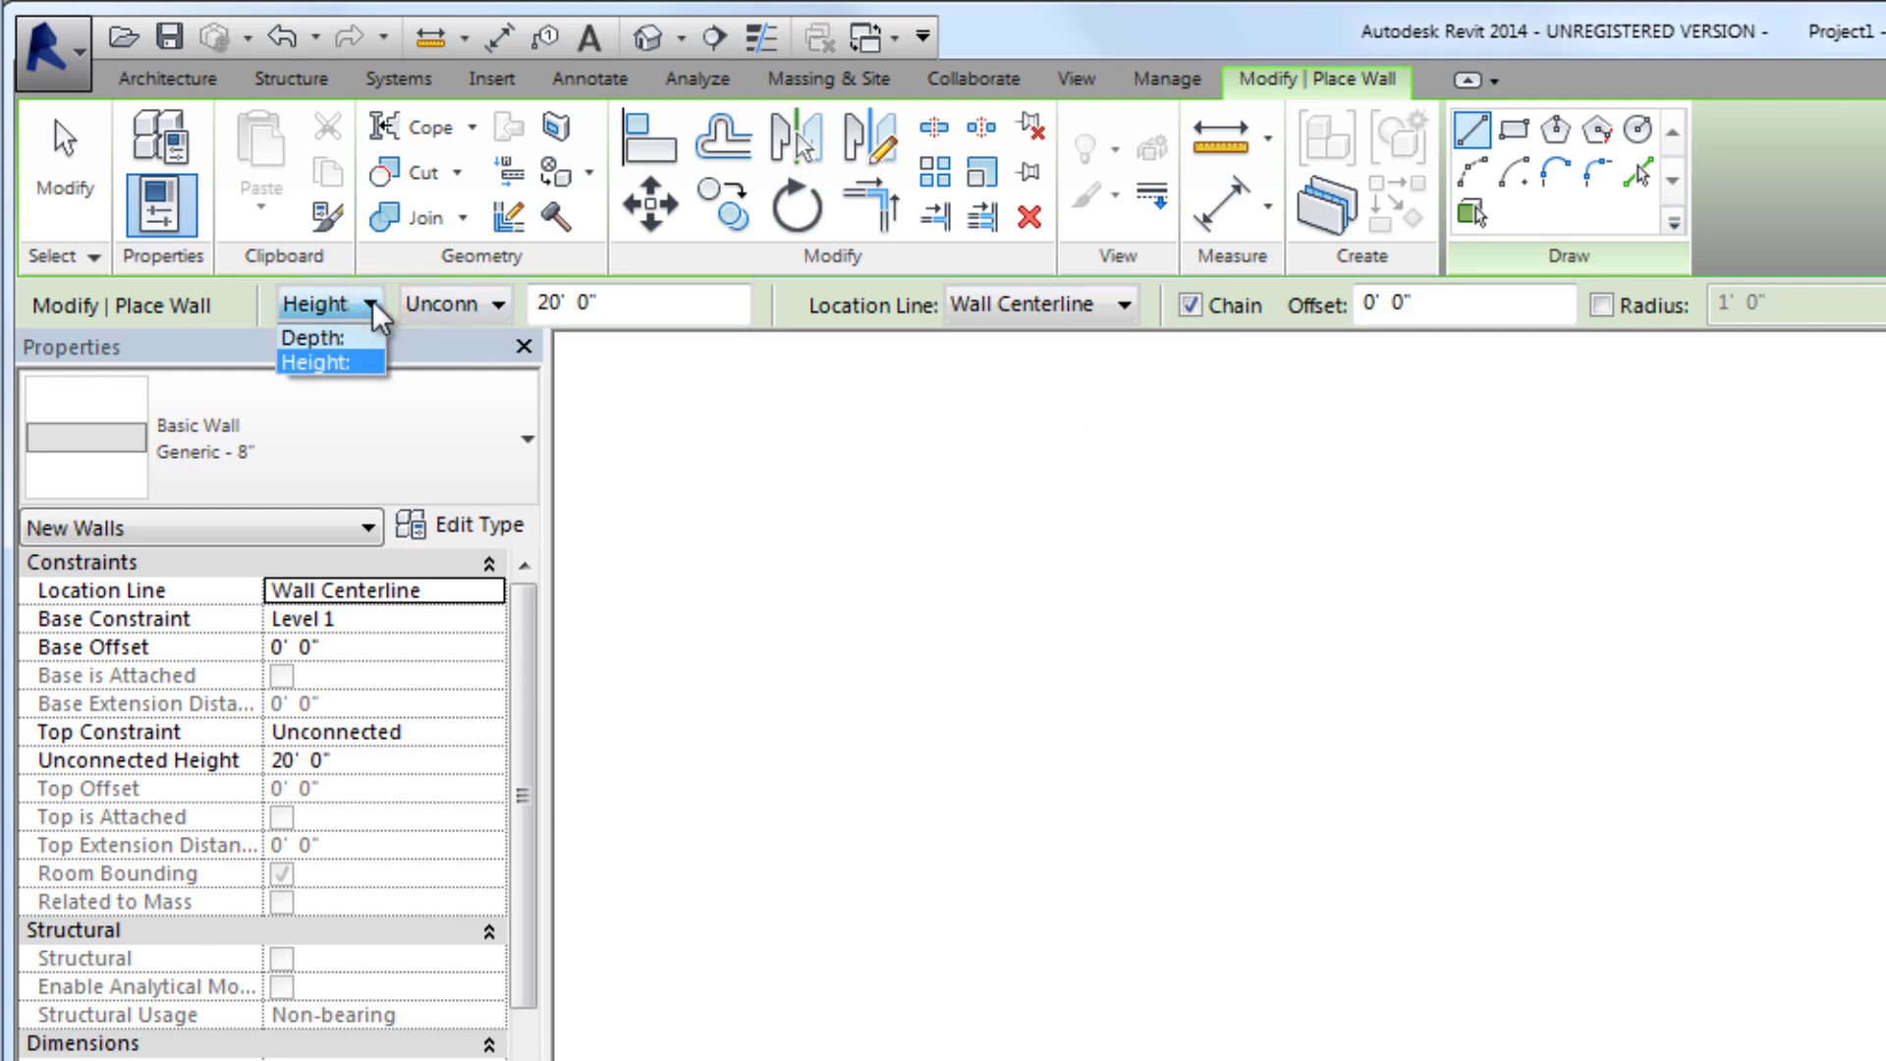
left_click(371, 303)
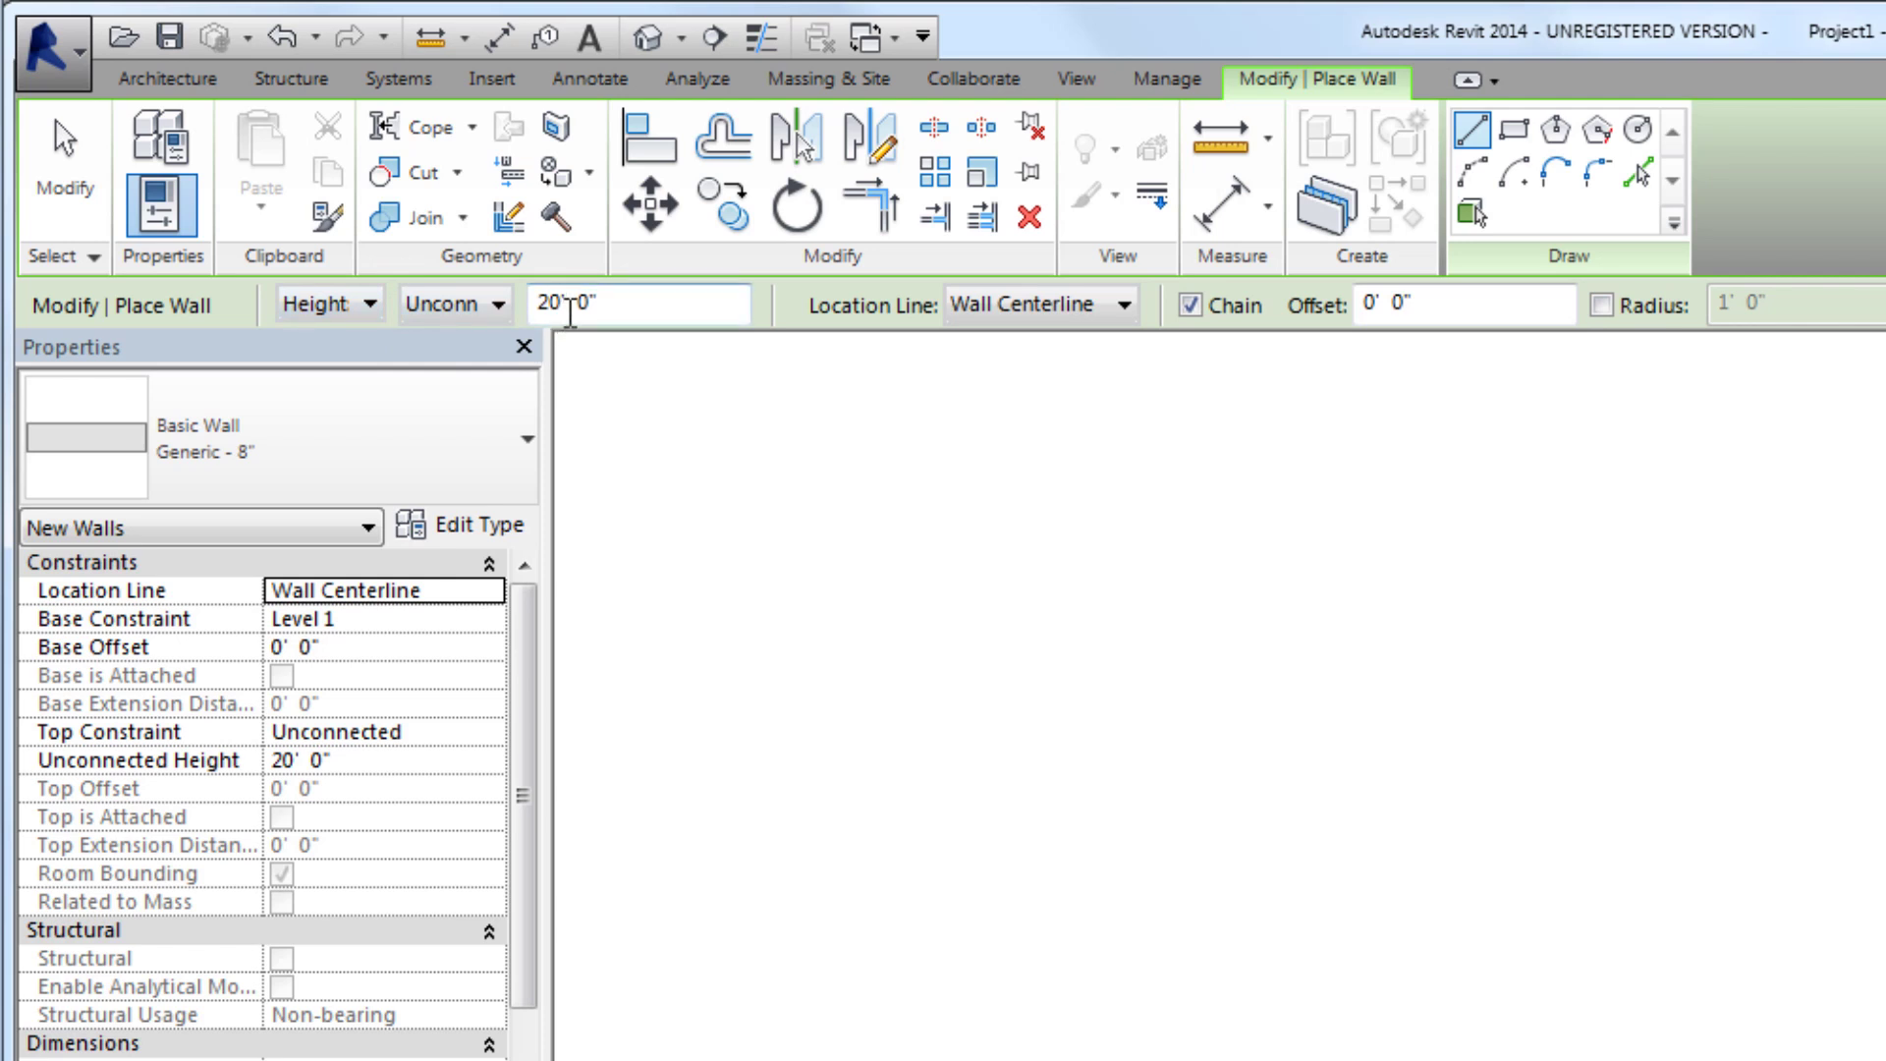
left_click(497, 303)
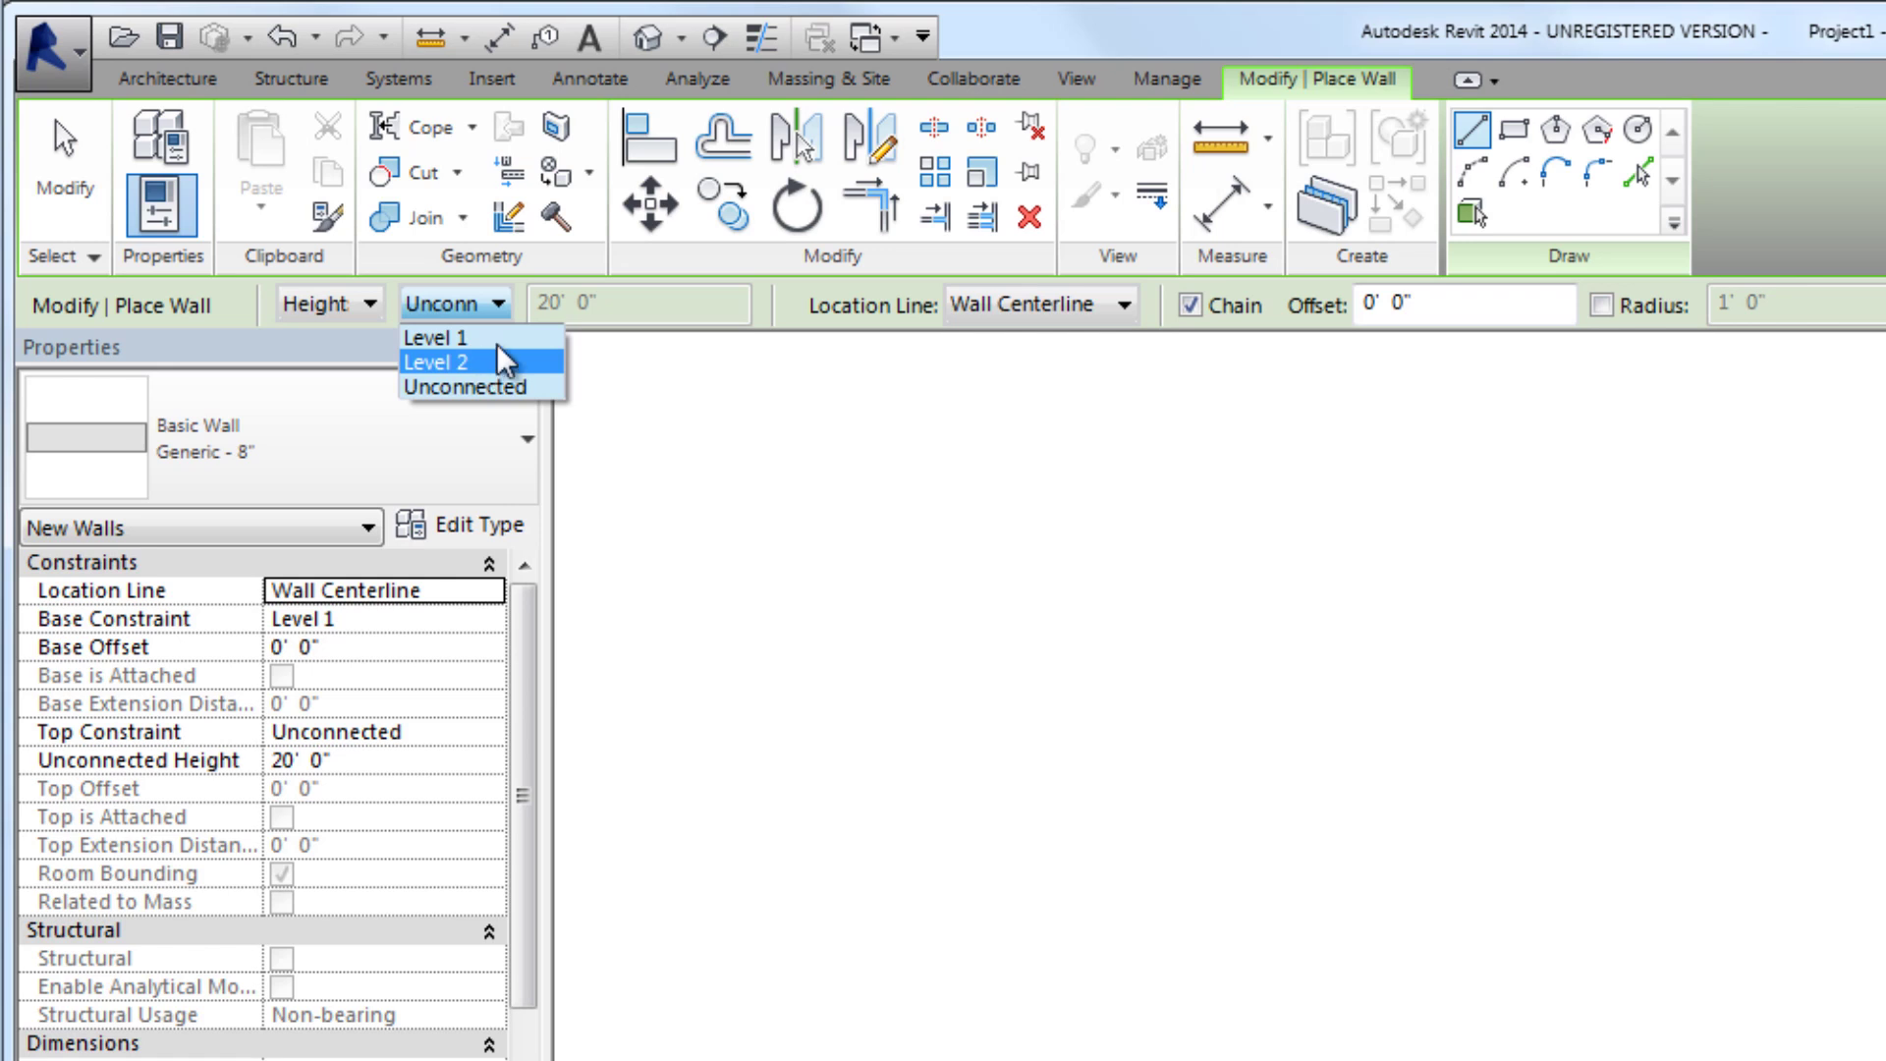
left_click(497, 383)
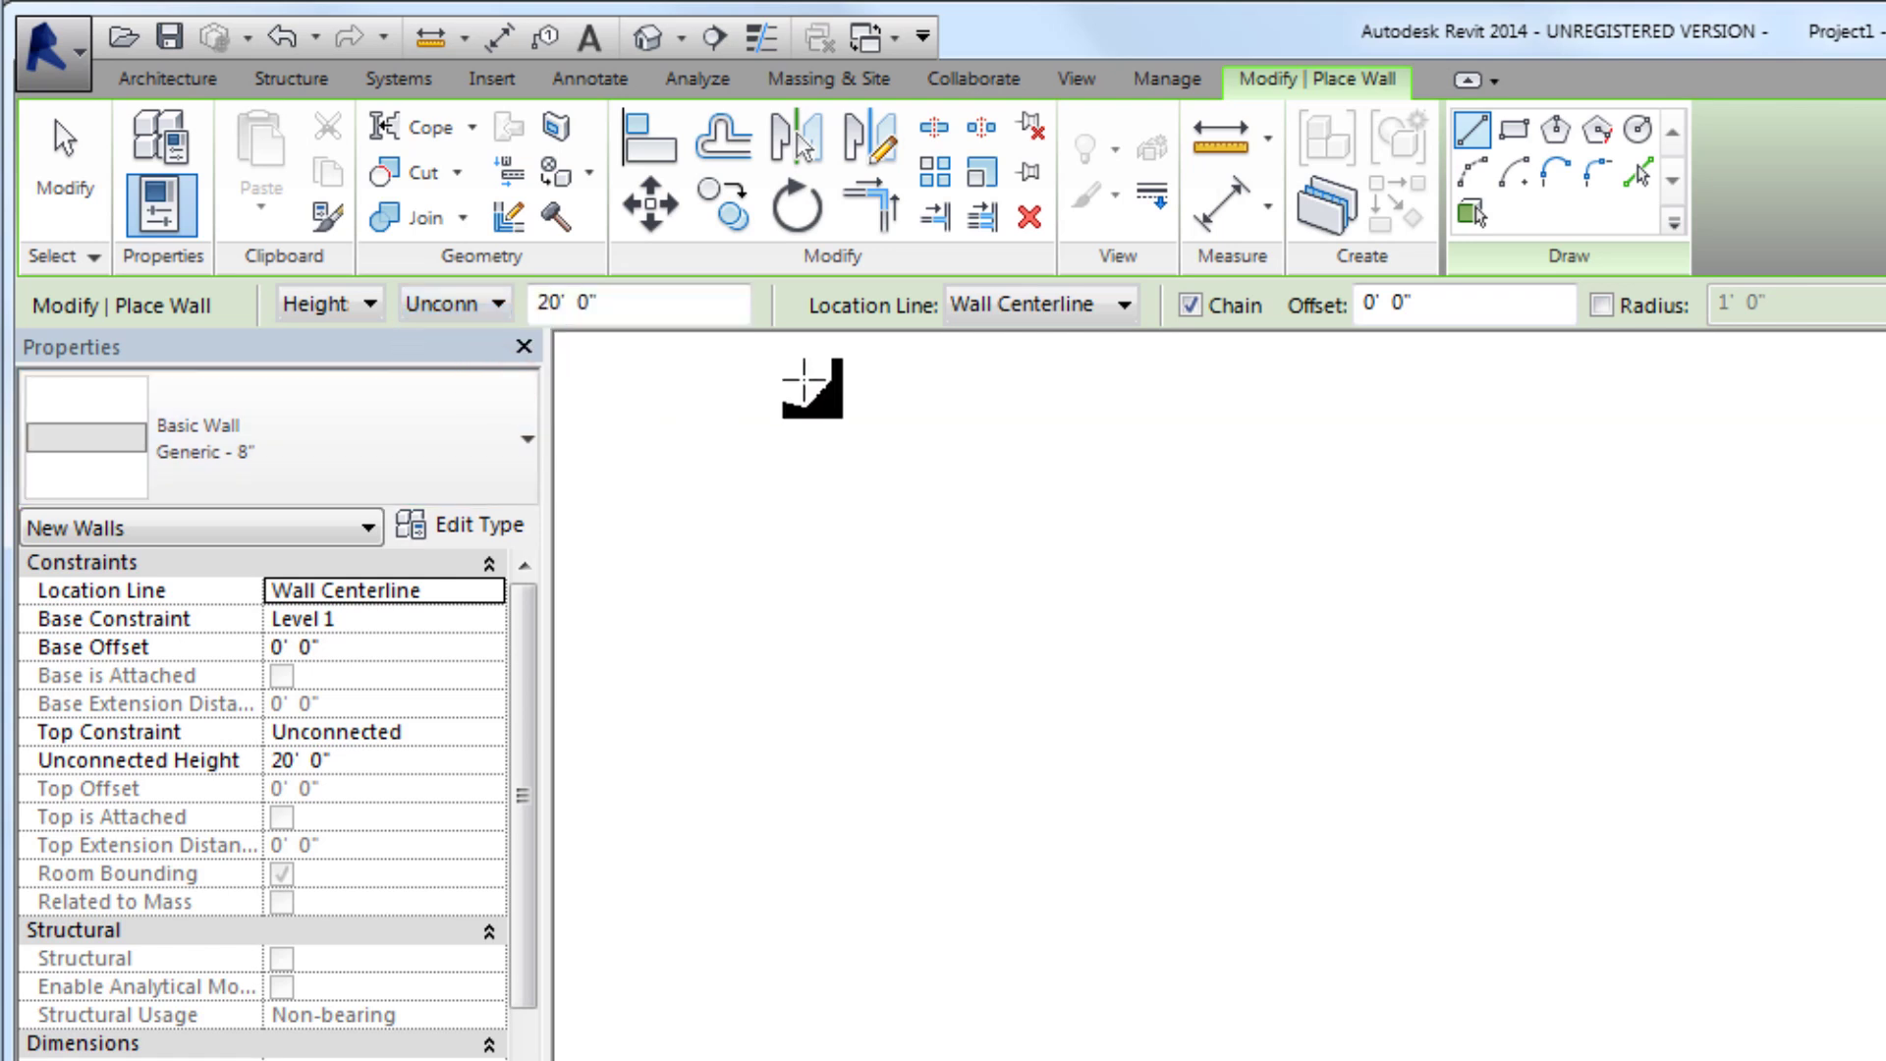
left_click(1021, 304)
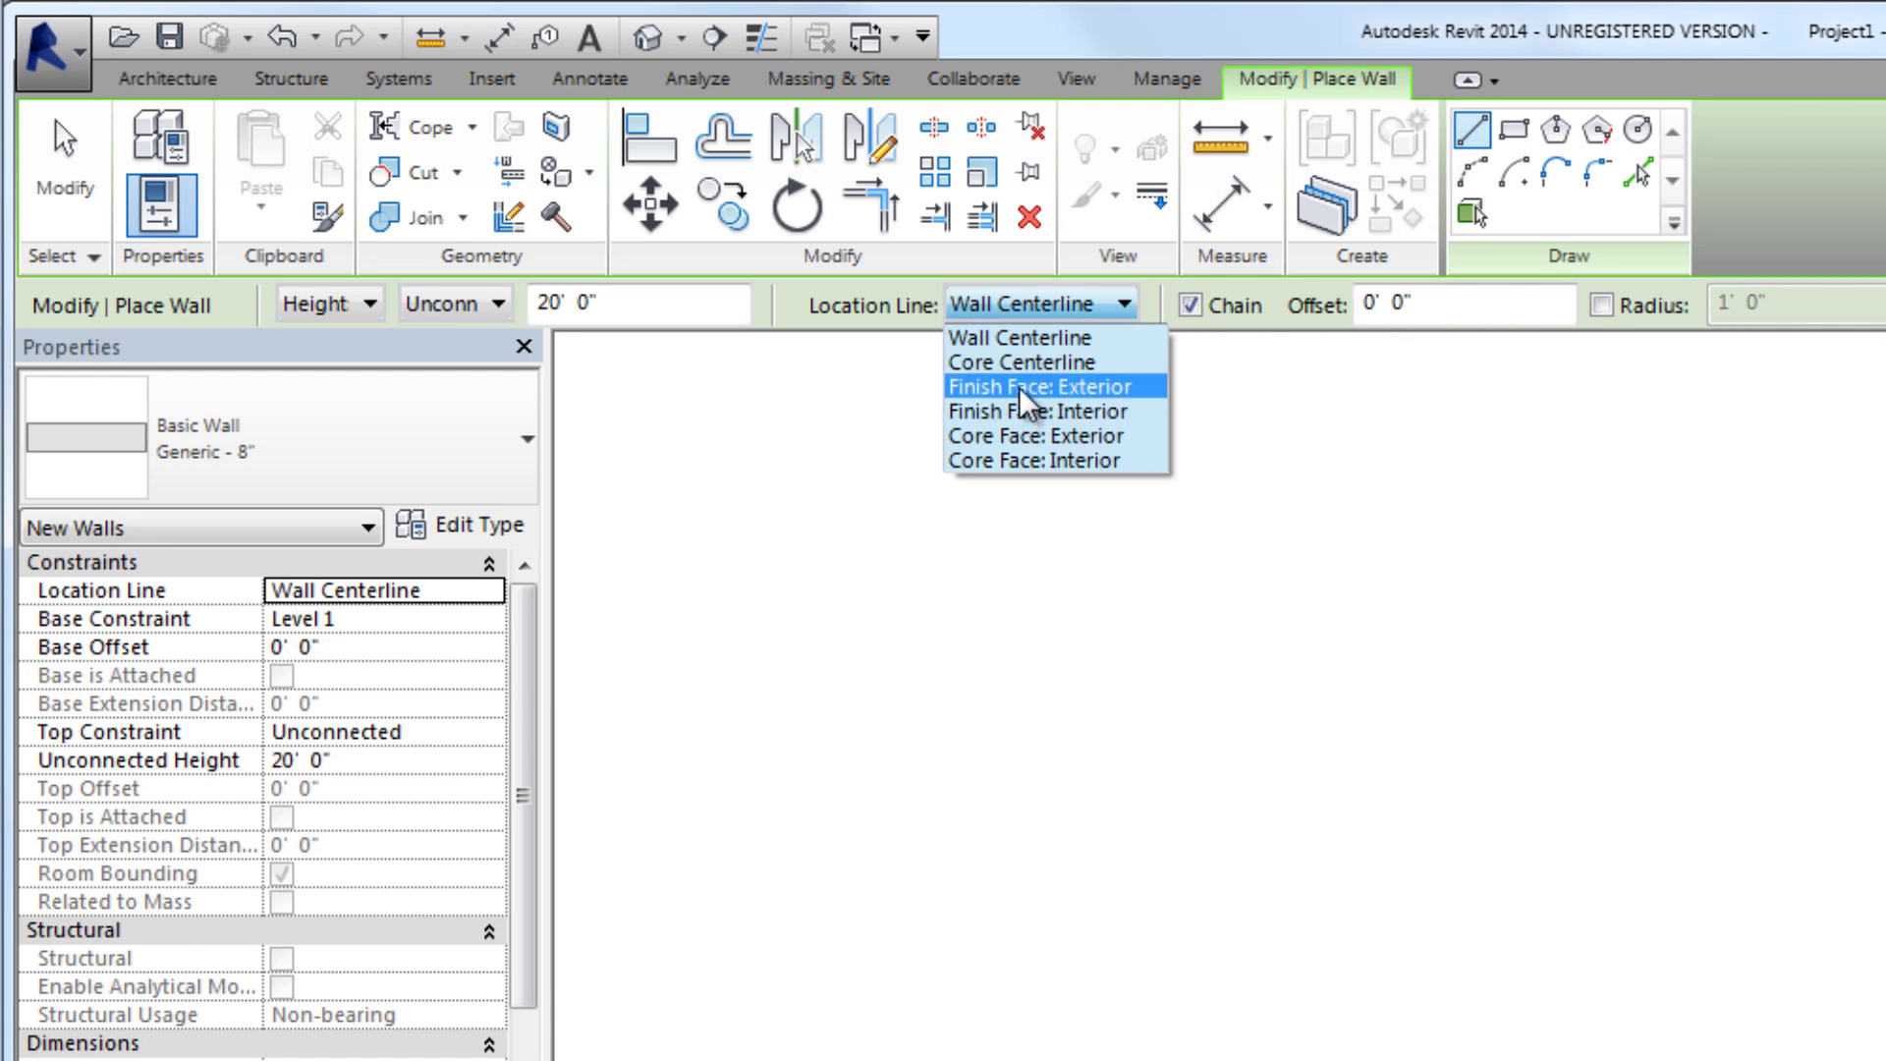
Set the wall Location Line to Finish Face: Exterior
left_click(1018, 386)
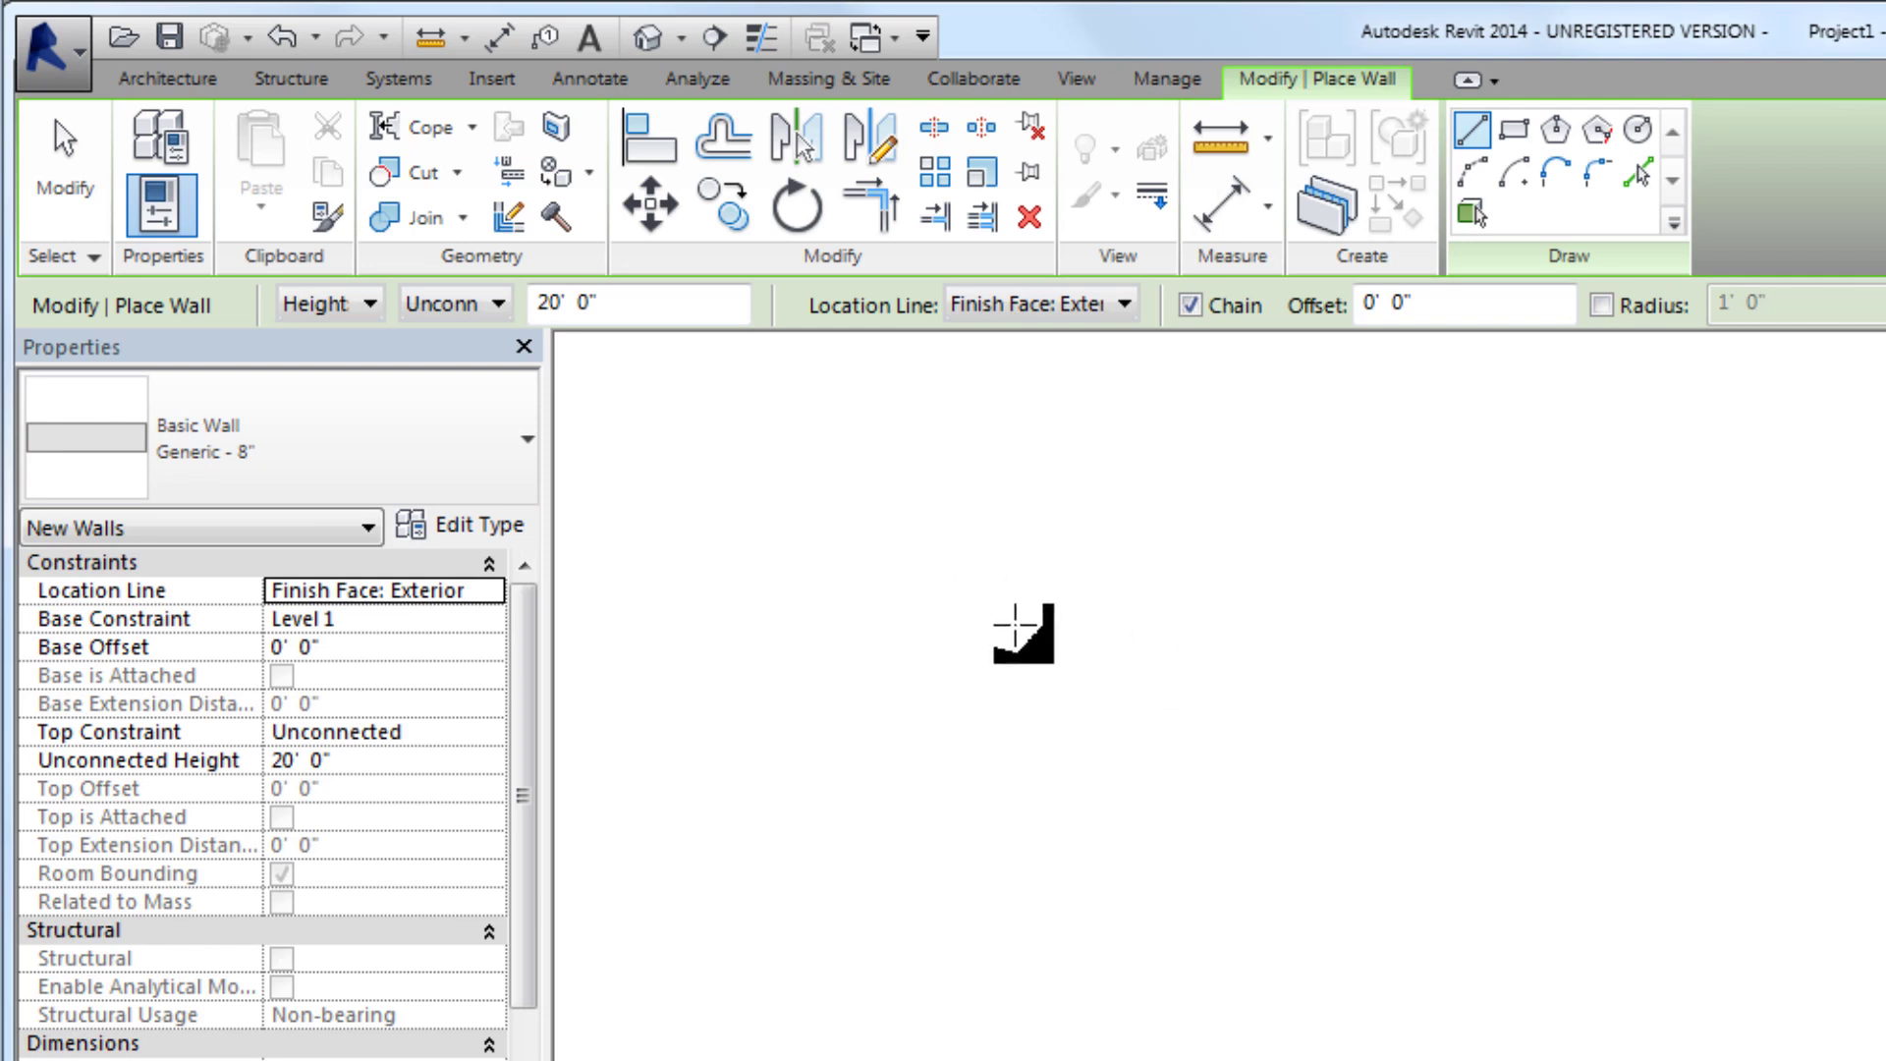
left_click(945, 602)
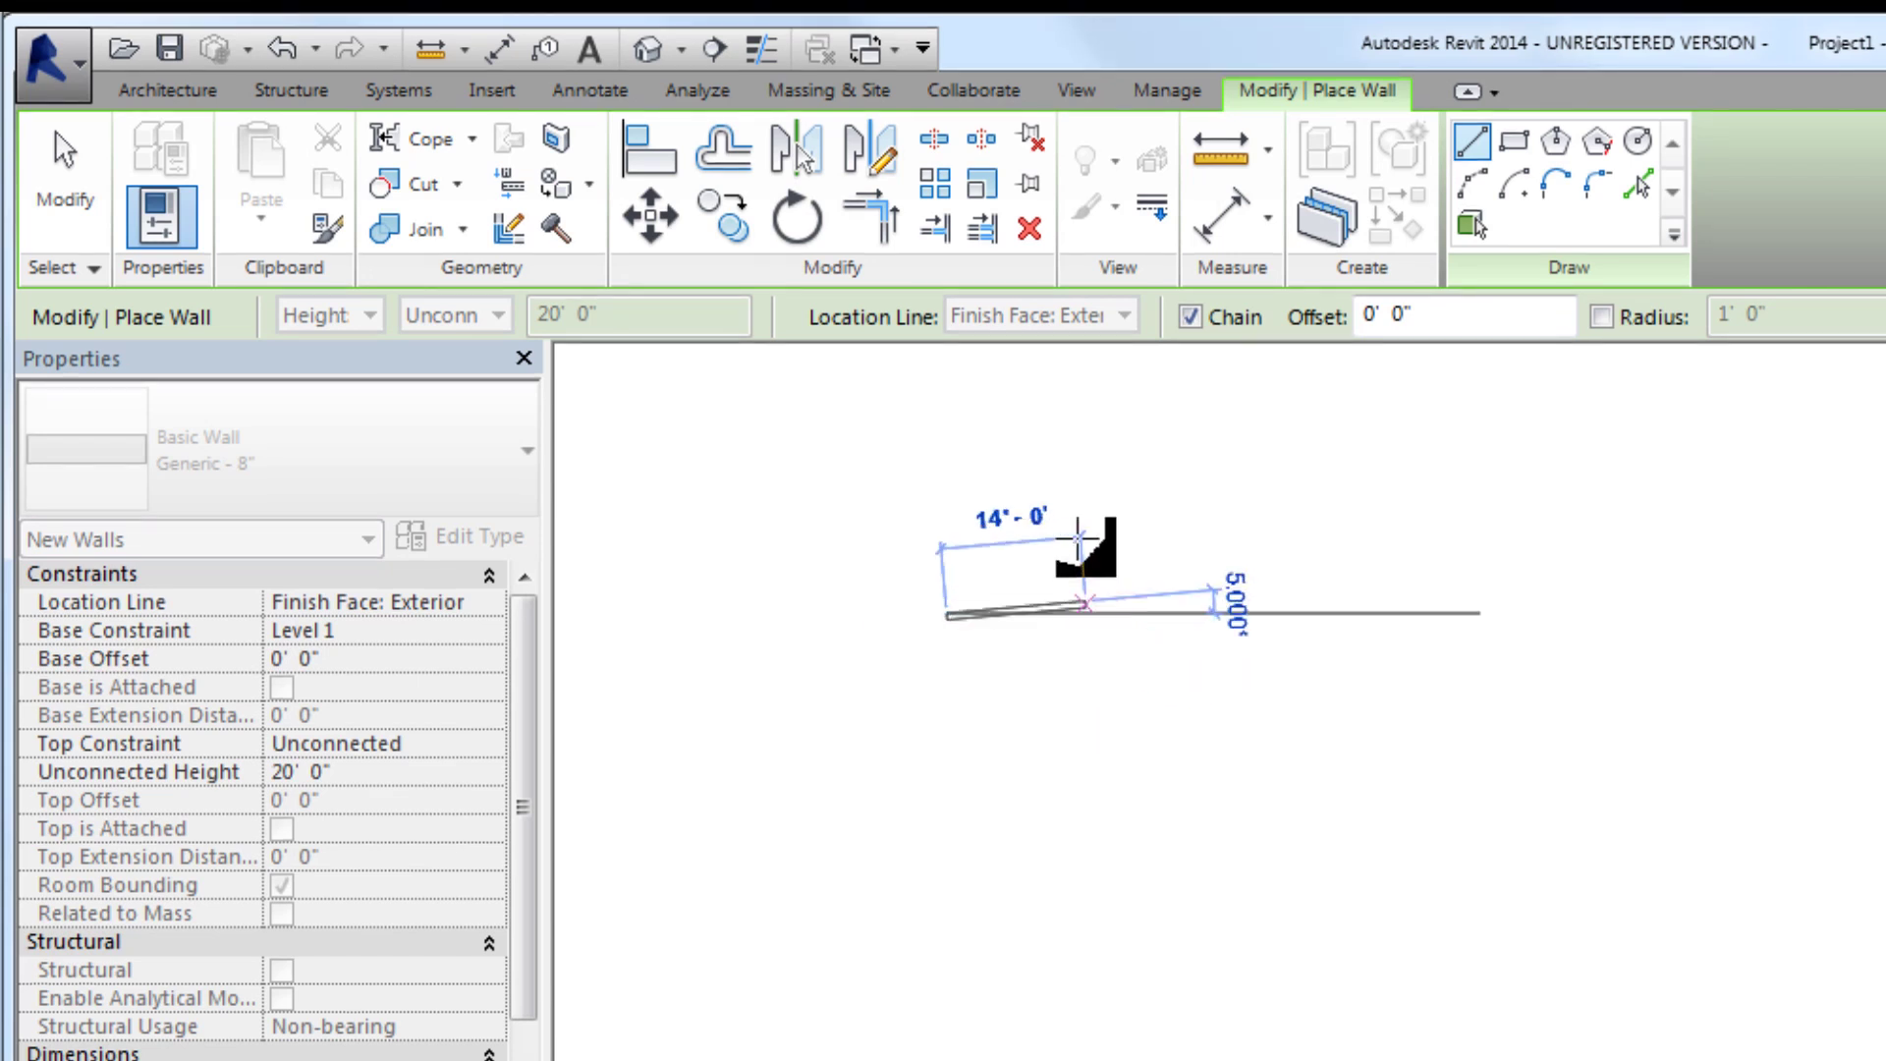
key("Escape")
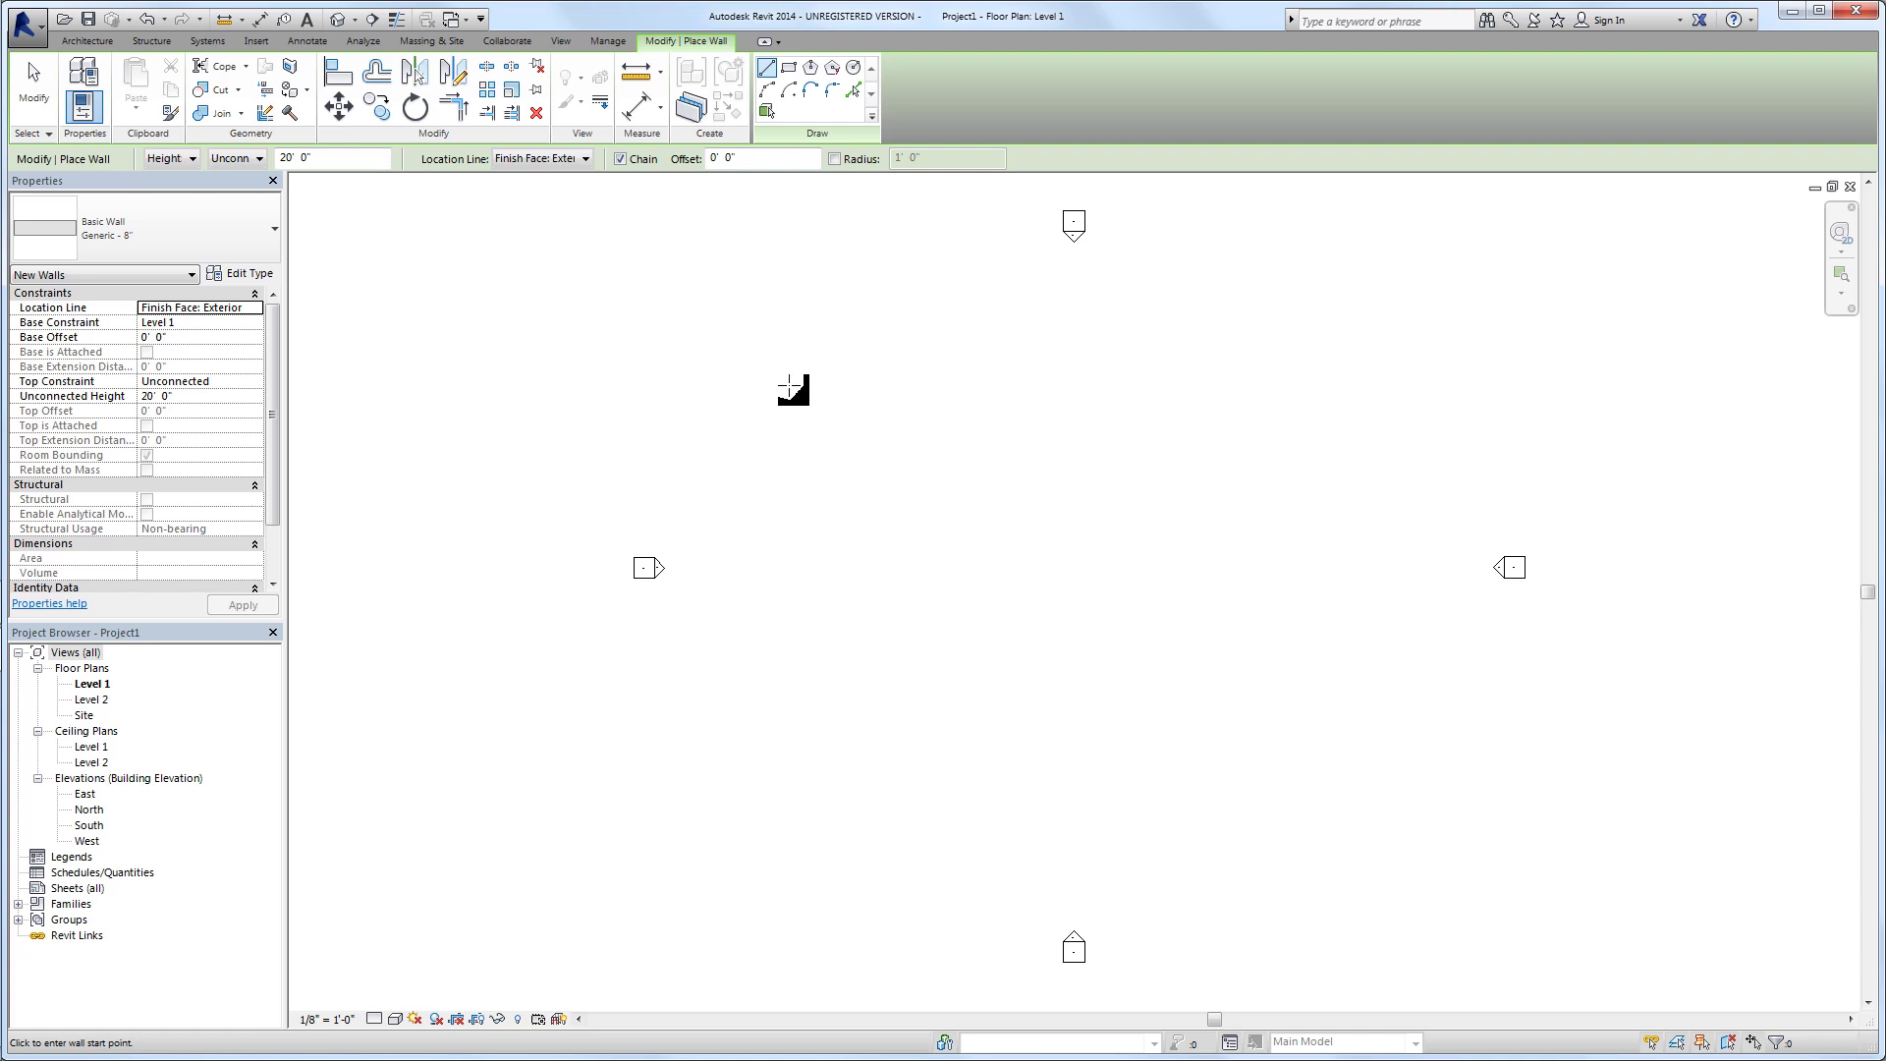
Draw chained walls from the first corner: 40', 38' 8" and 38' 8 9/16" long
left_click(788, 387)
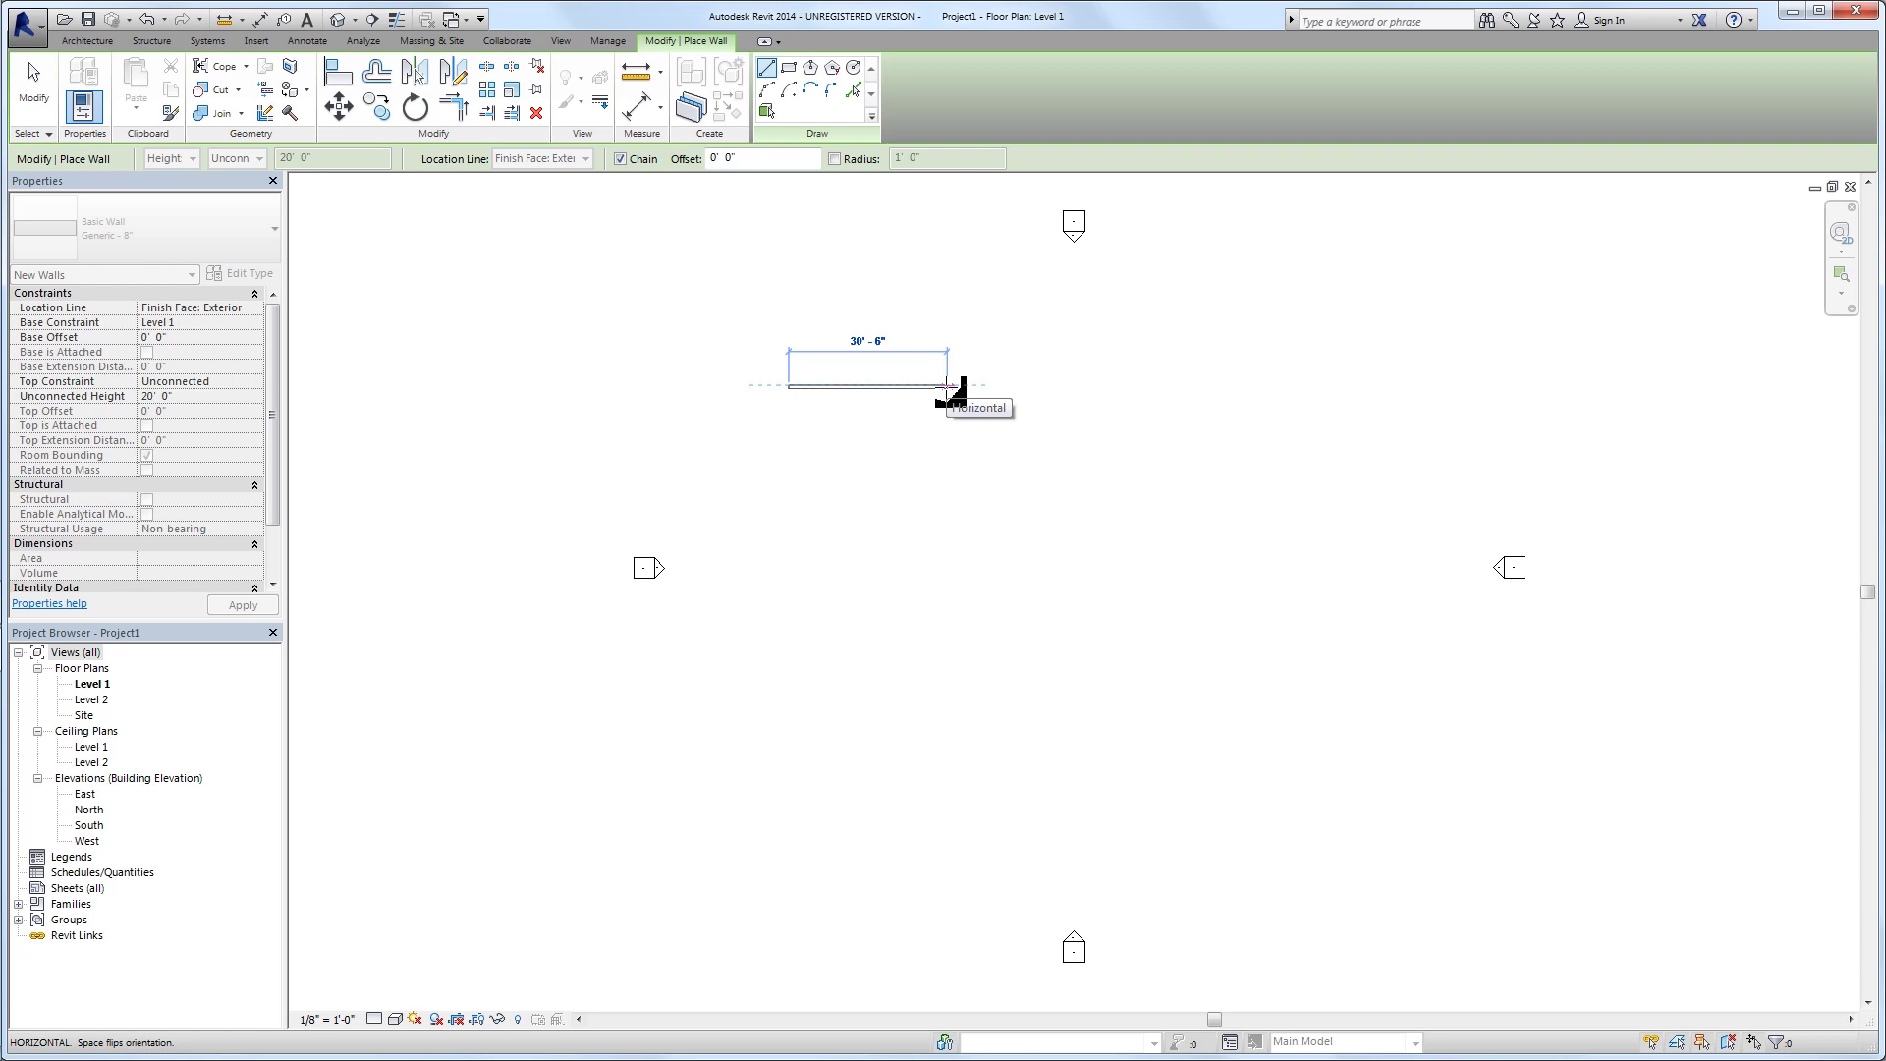
type("40")
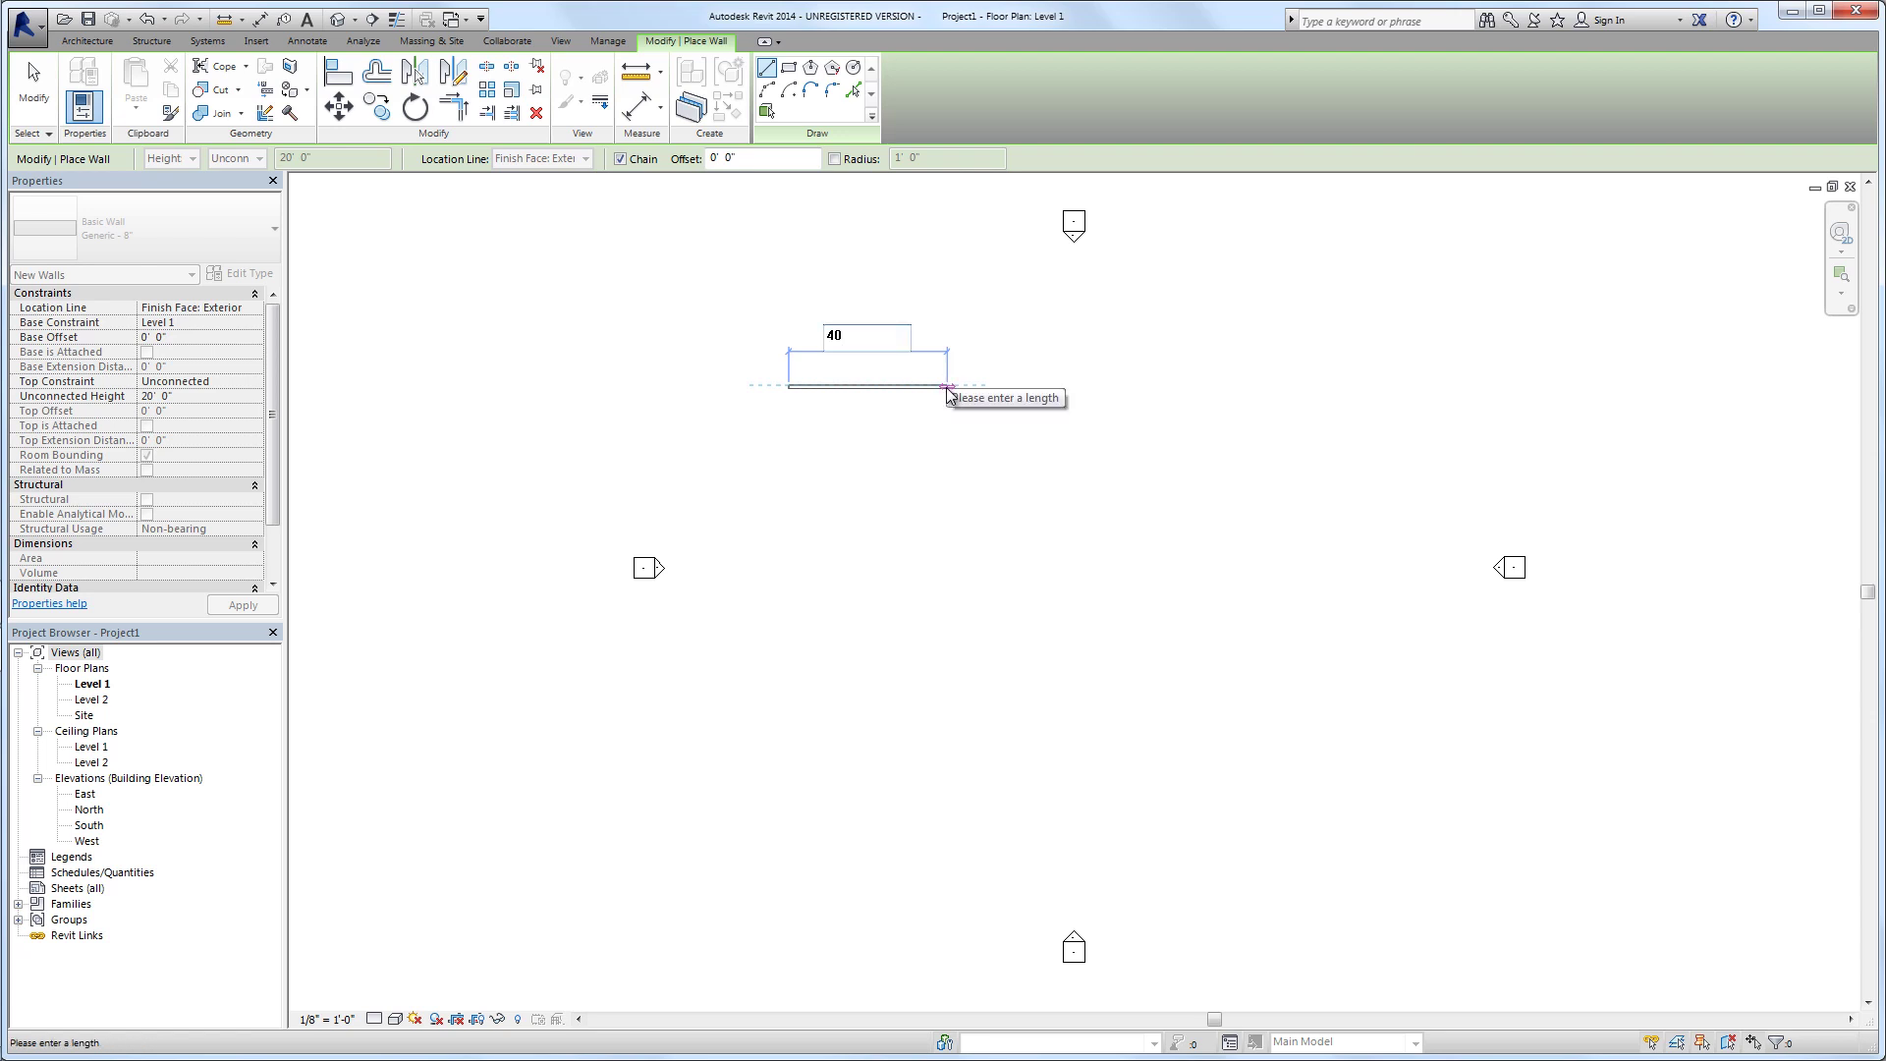
key("Return")
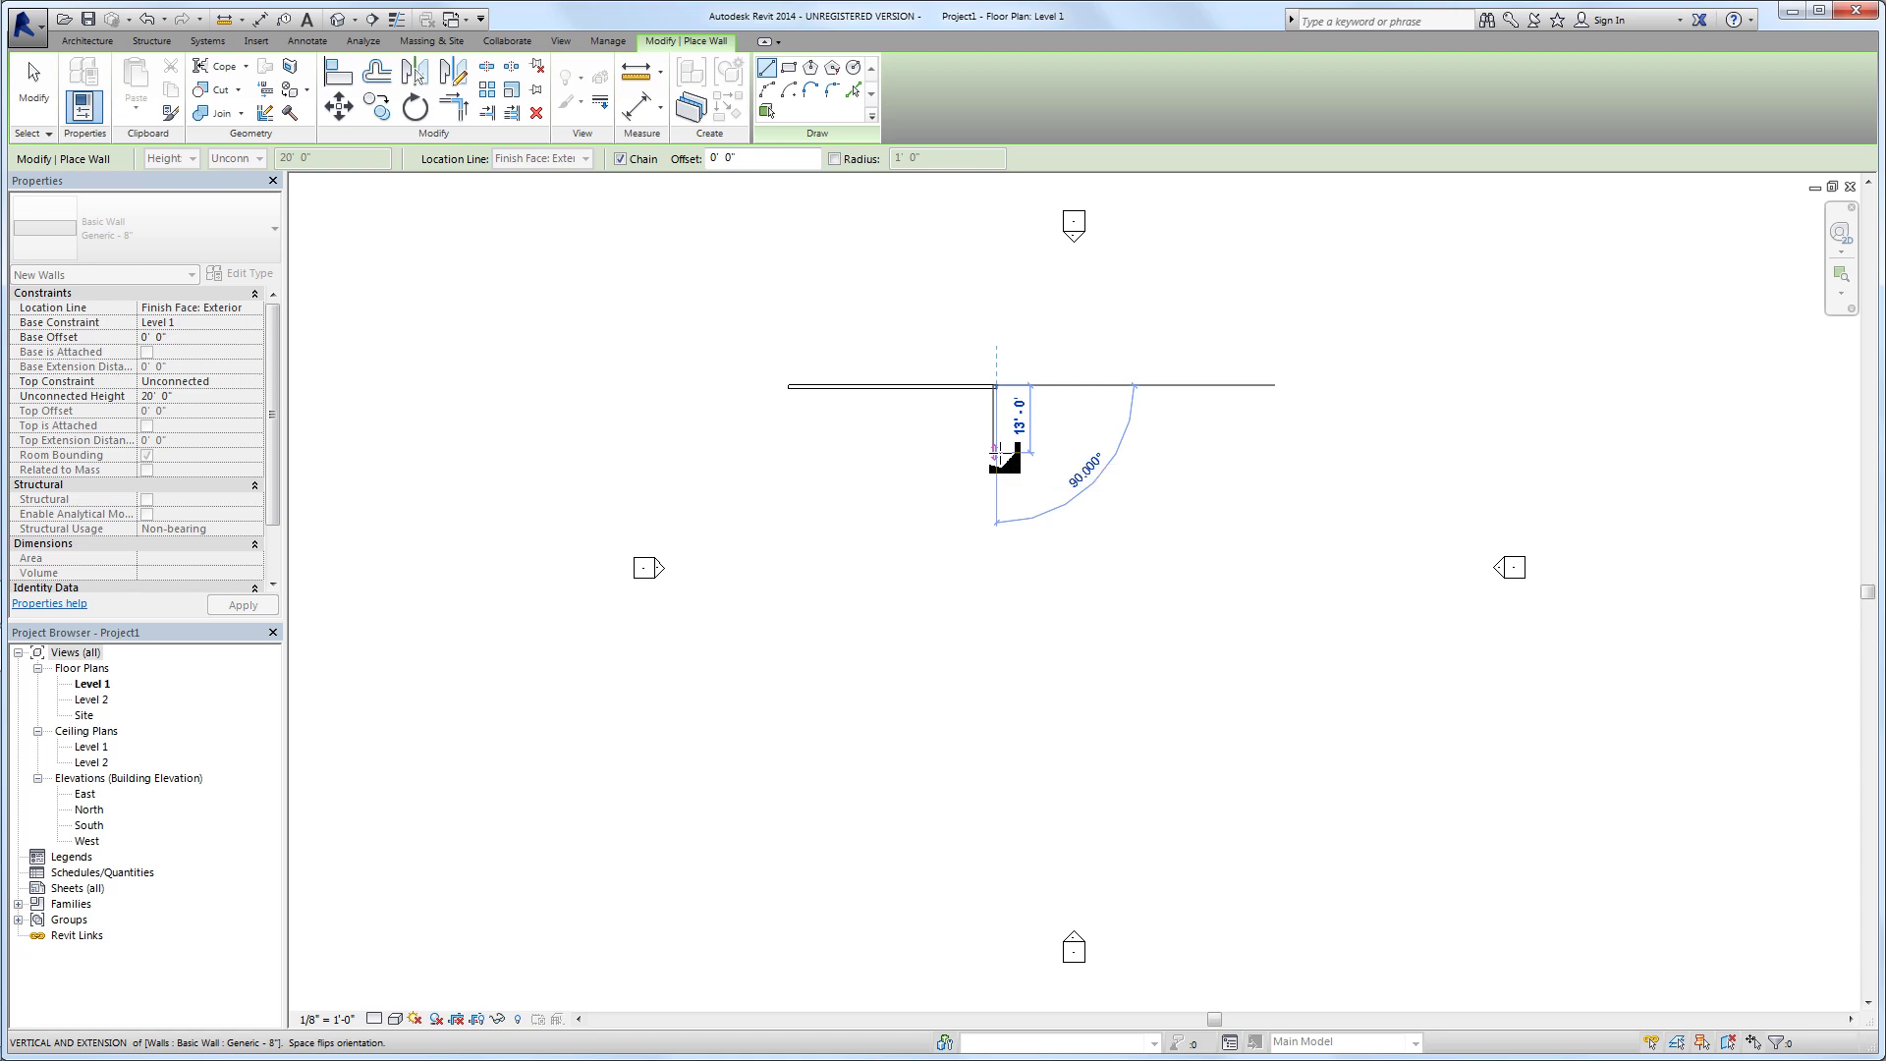
type("38 8")
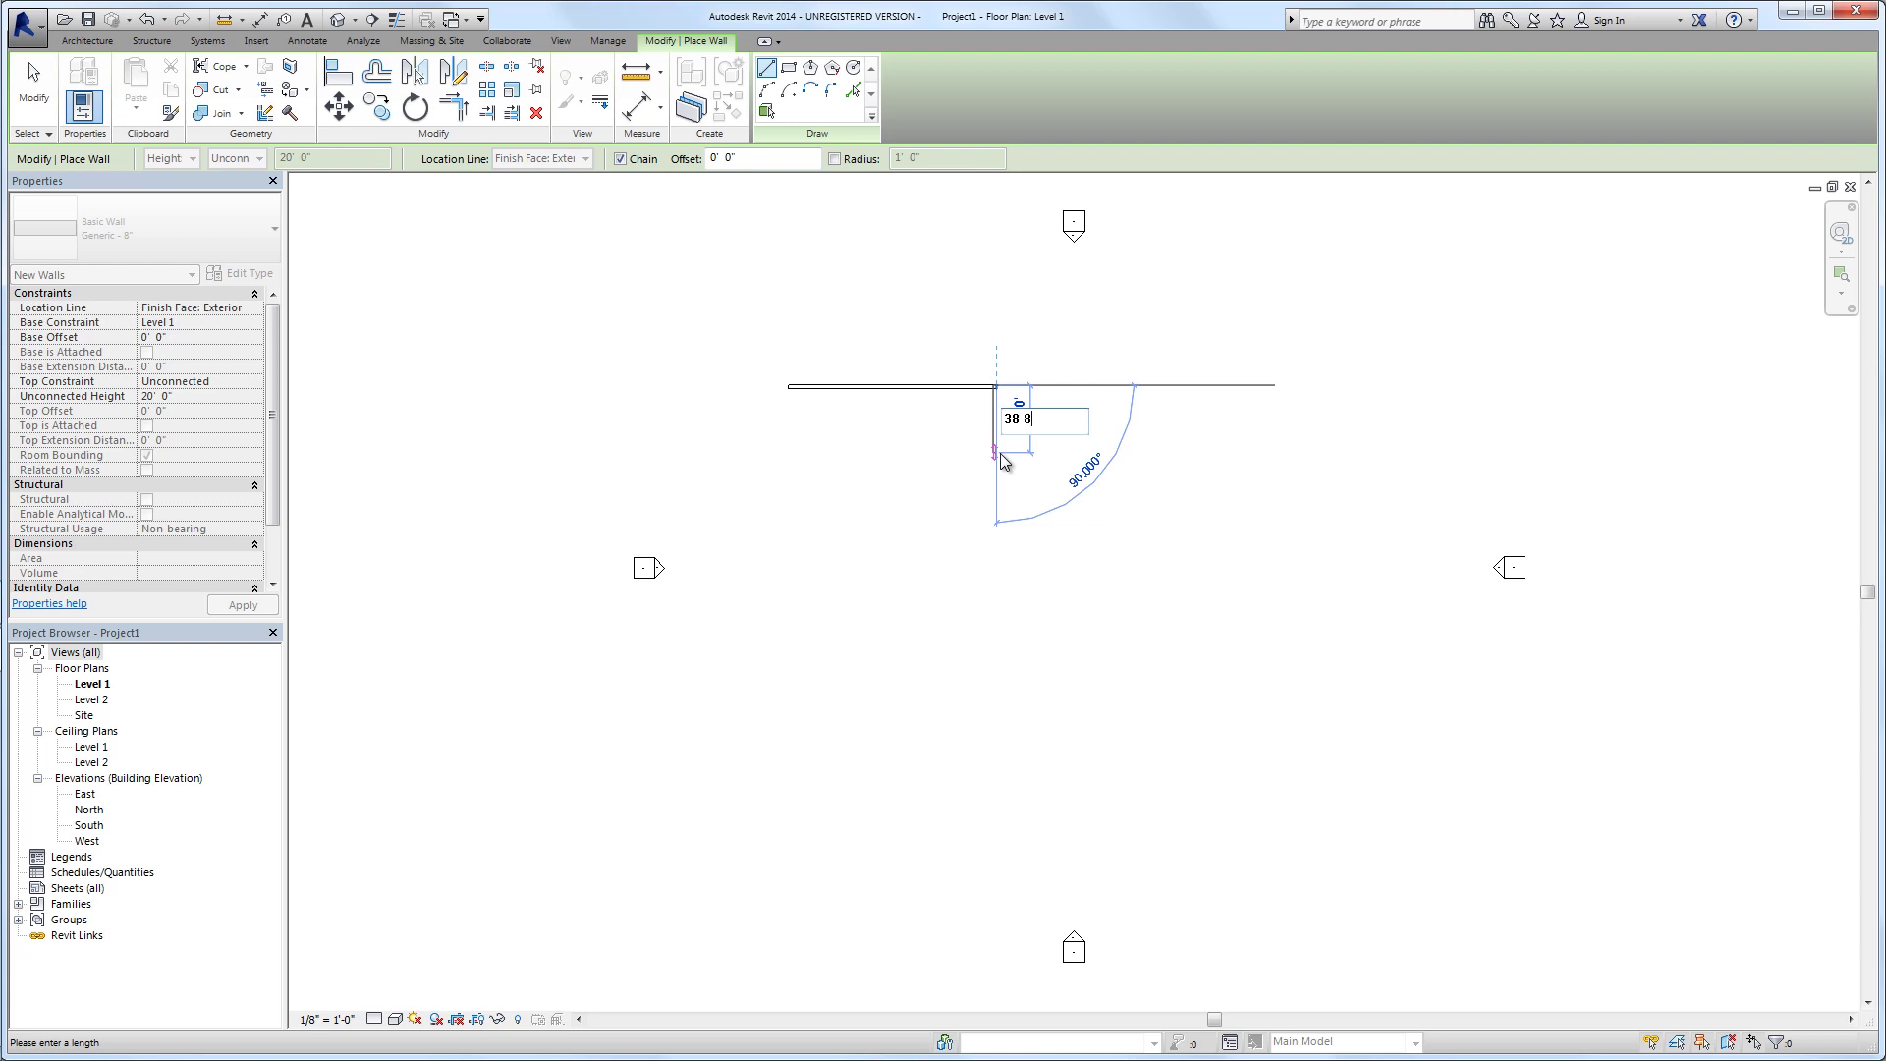
key("Return")
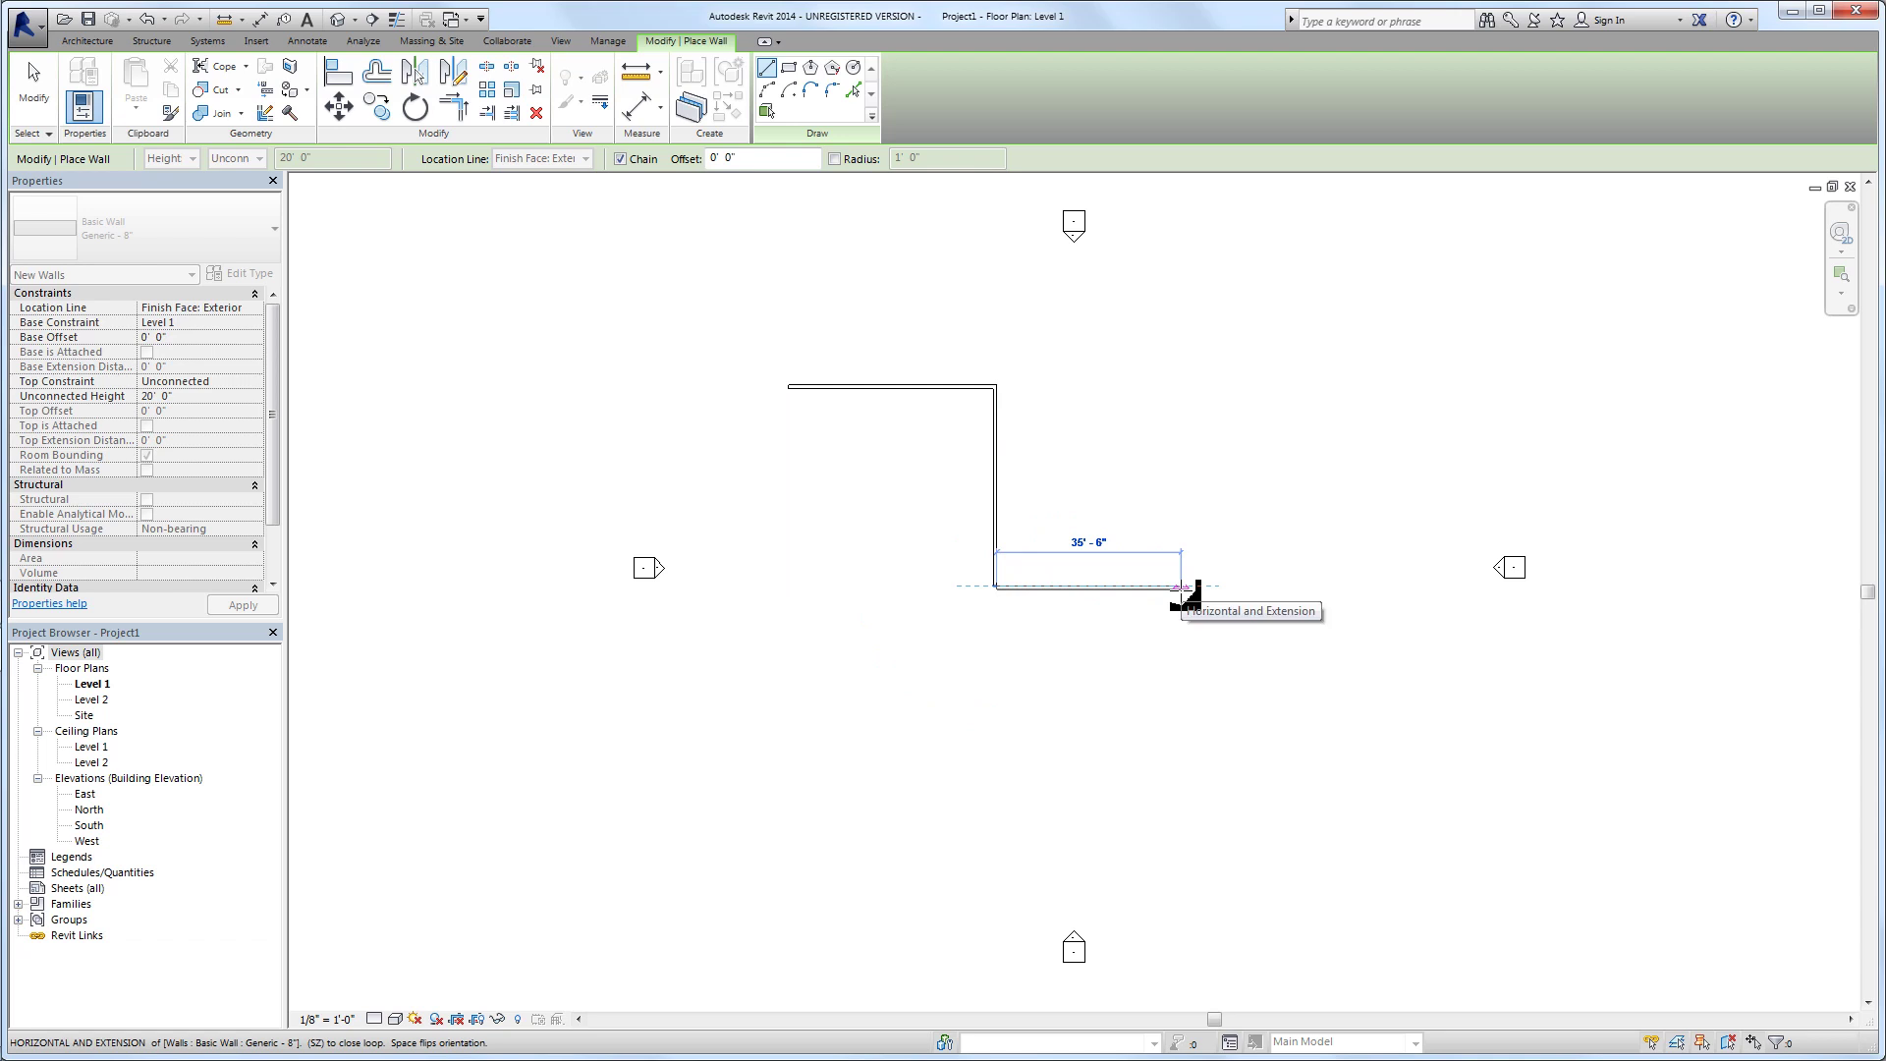
type("38")
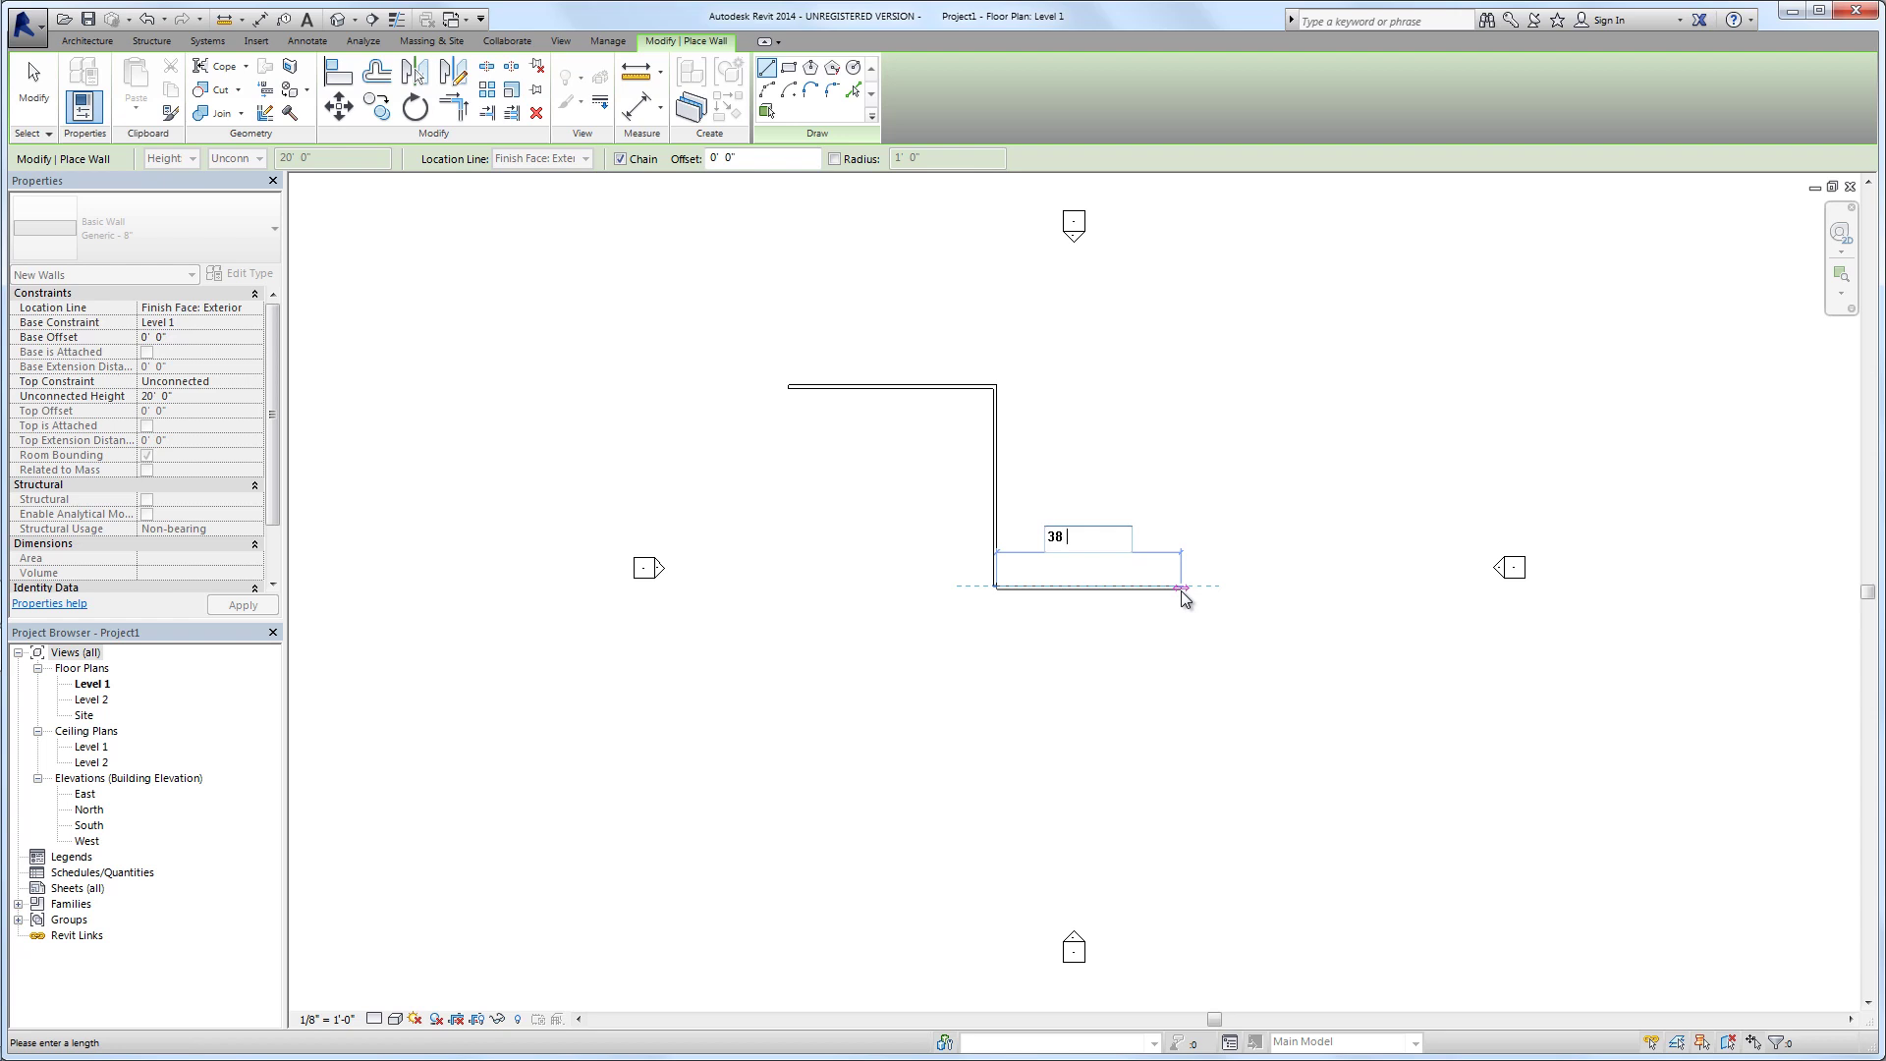
type(" 8 9/16")
key("Return")
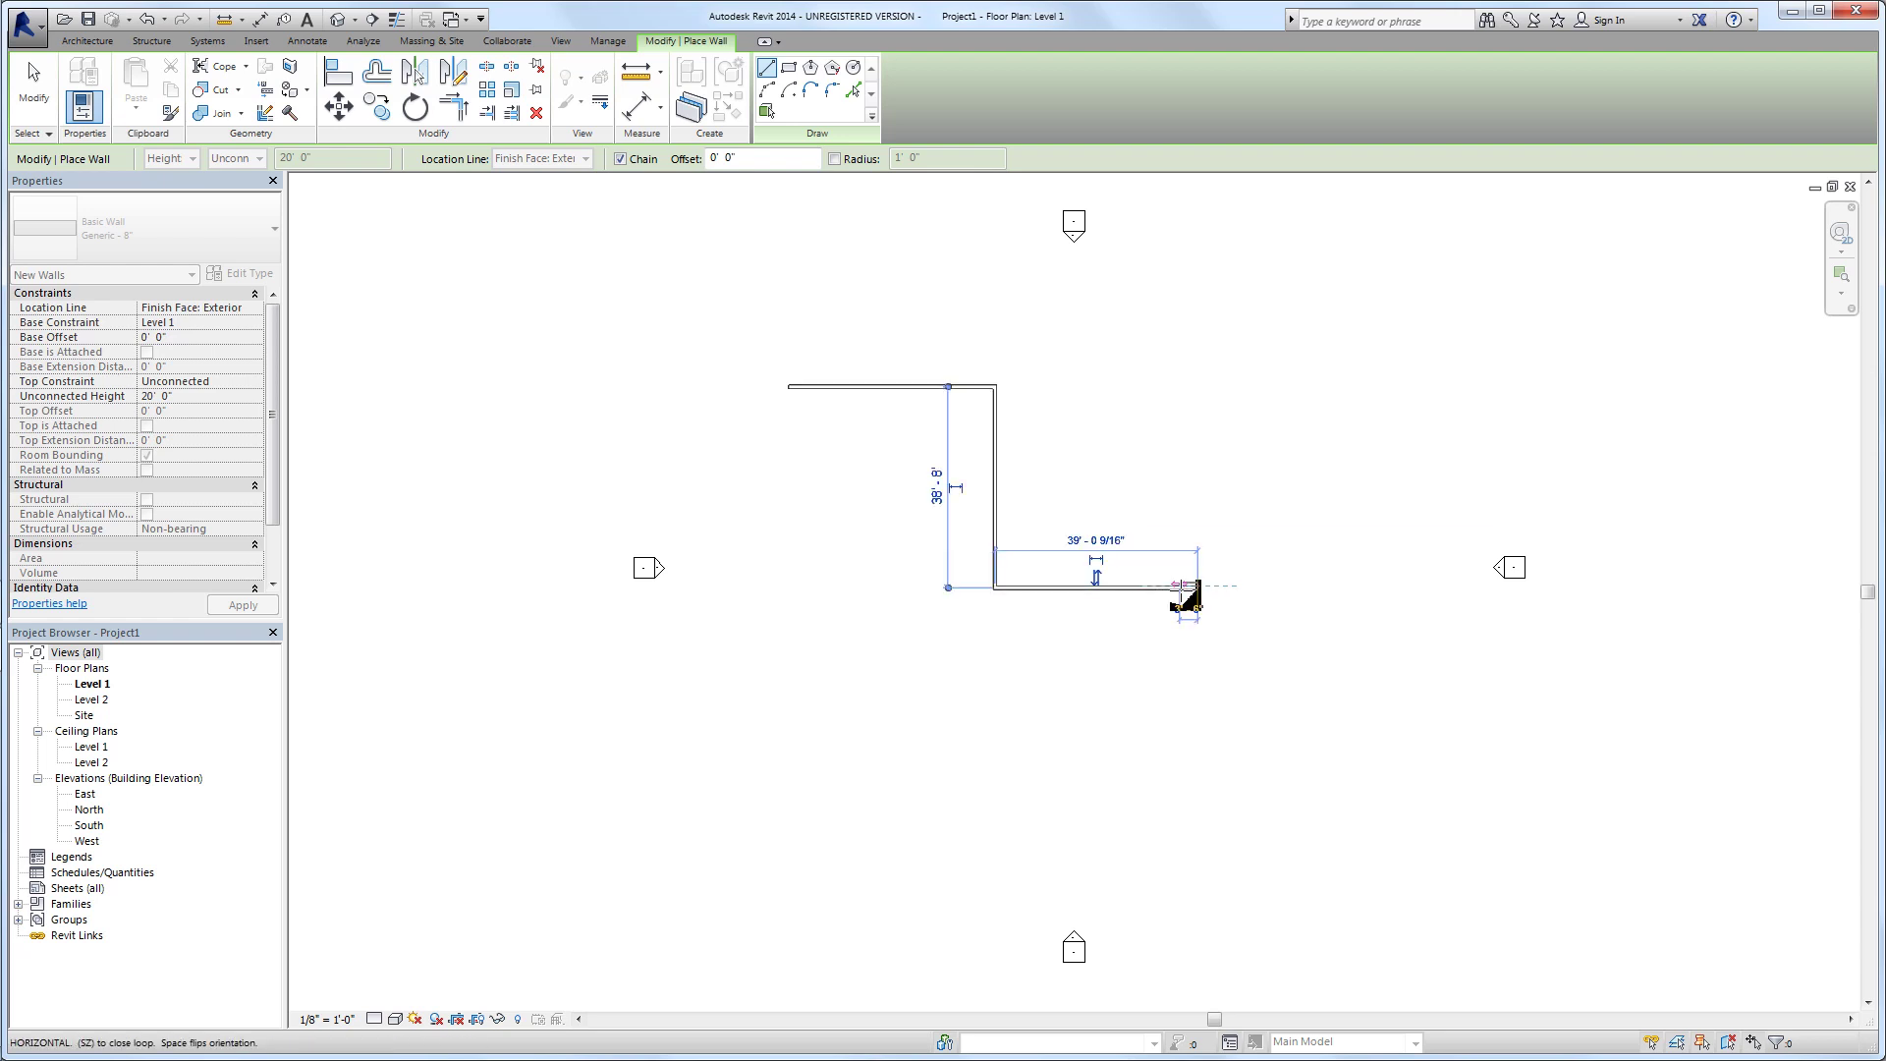
Draw the remaining walls down, across the bottom and back up to the starting corner
left_click(1195, 587)
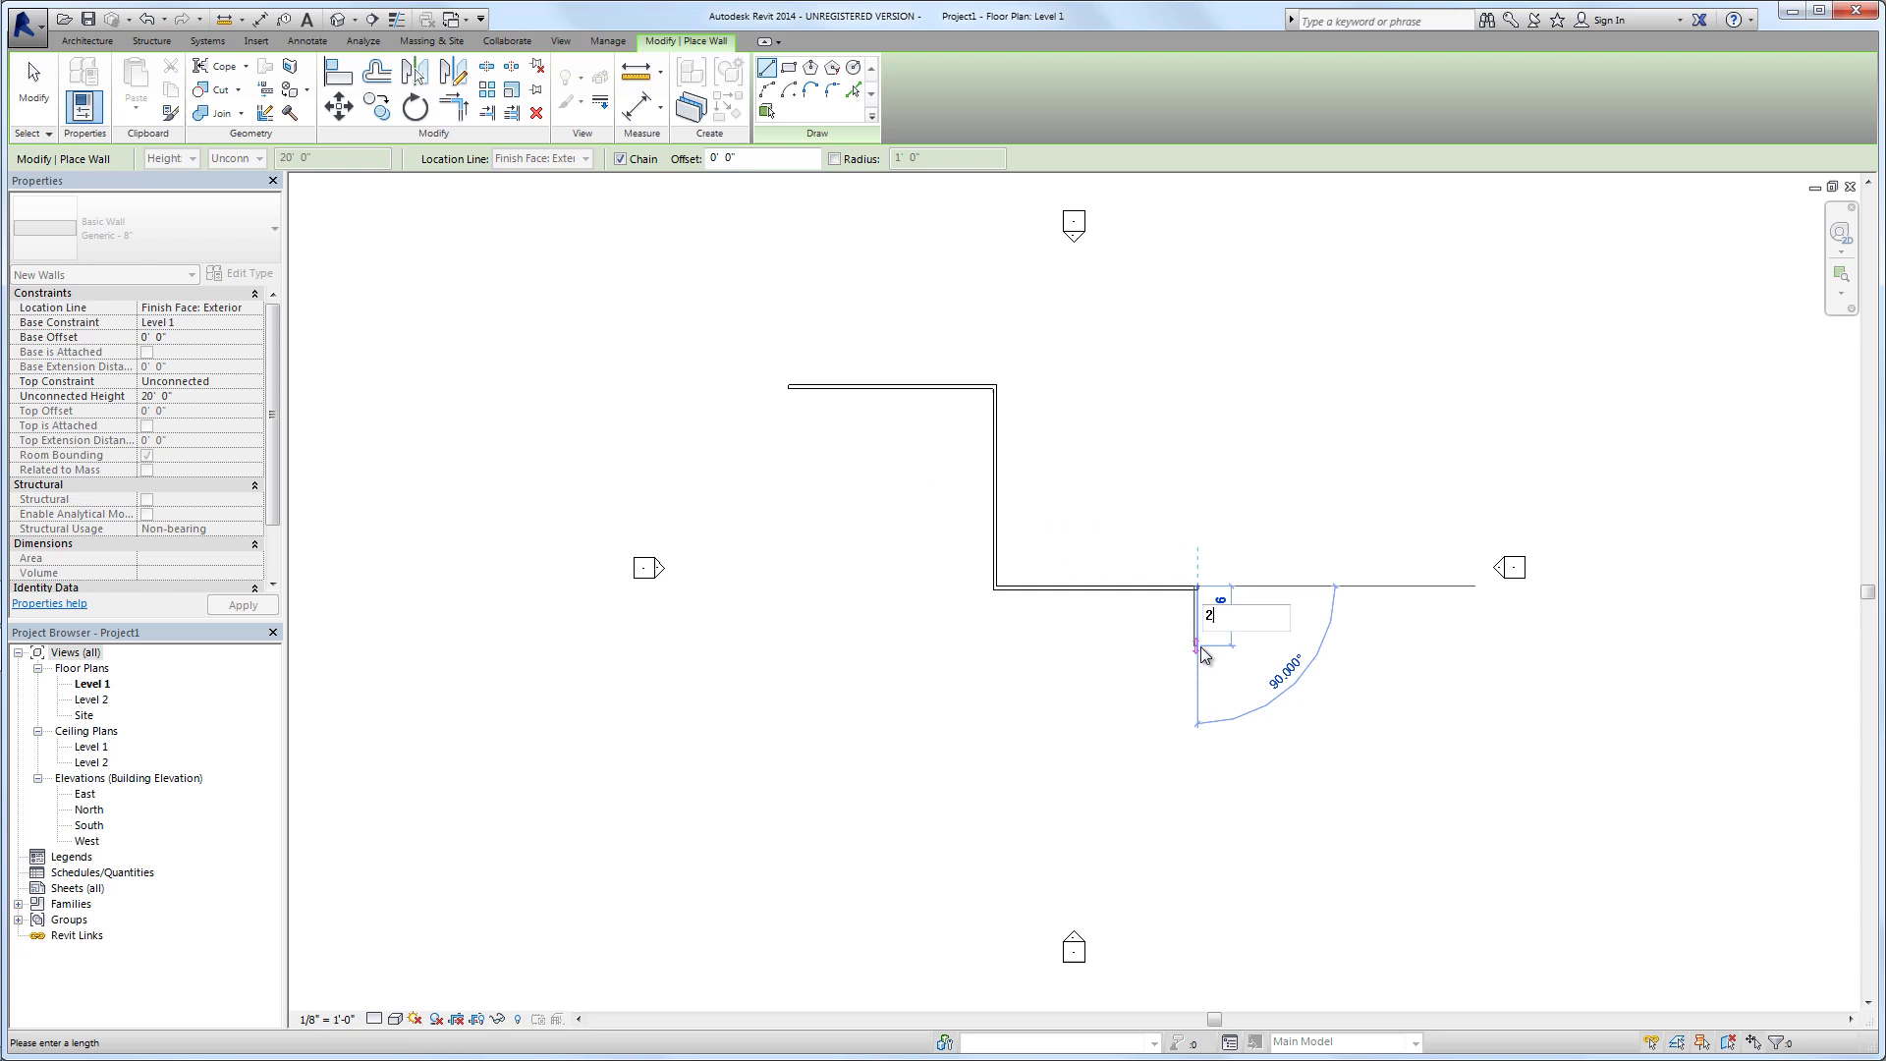
left_click(1201, 652)
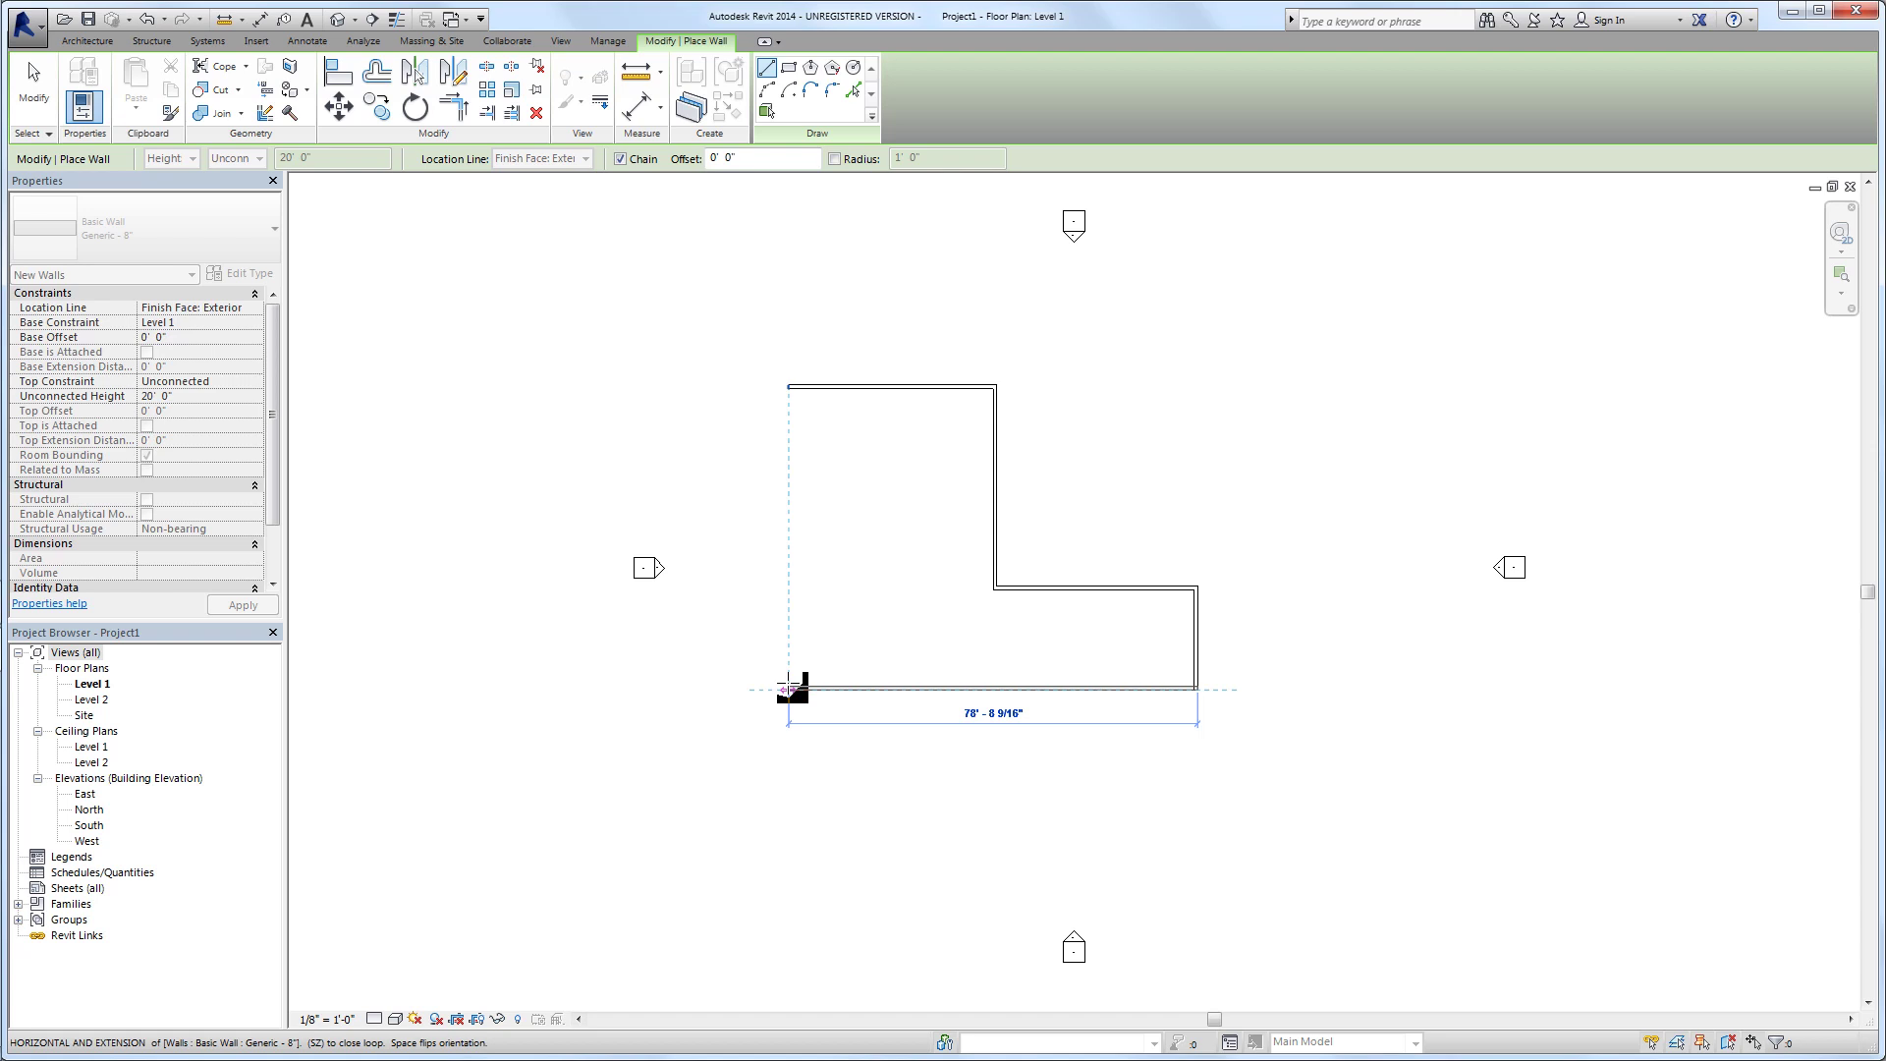
left_click(788, 688)
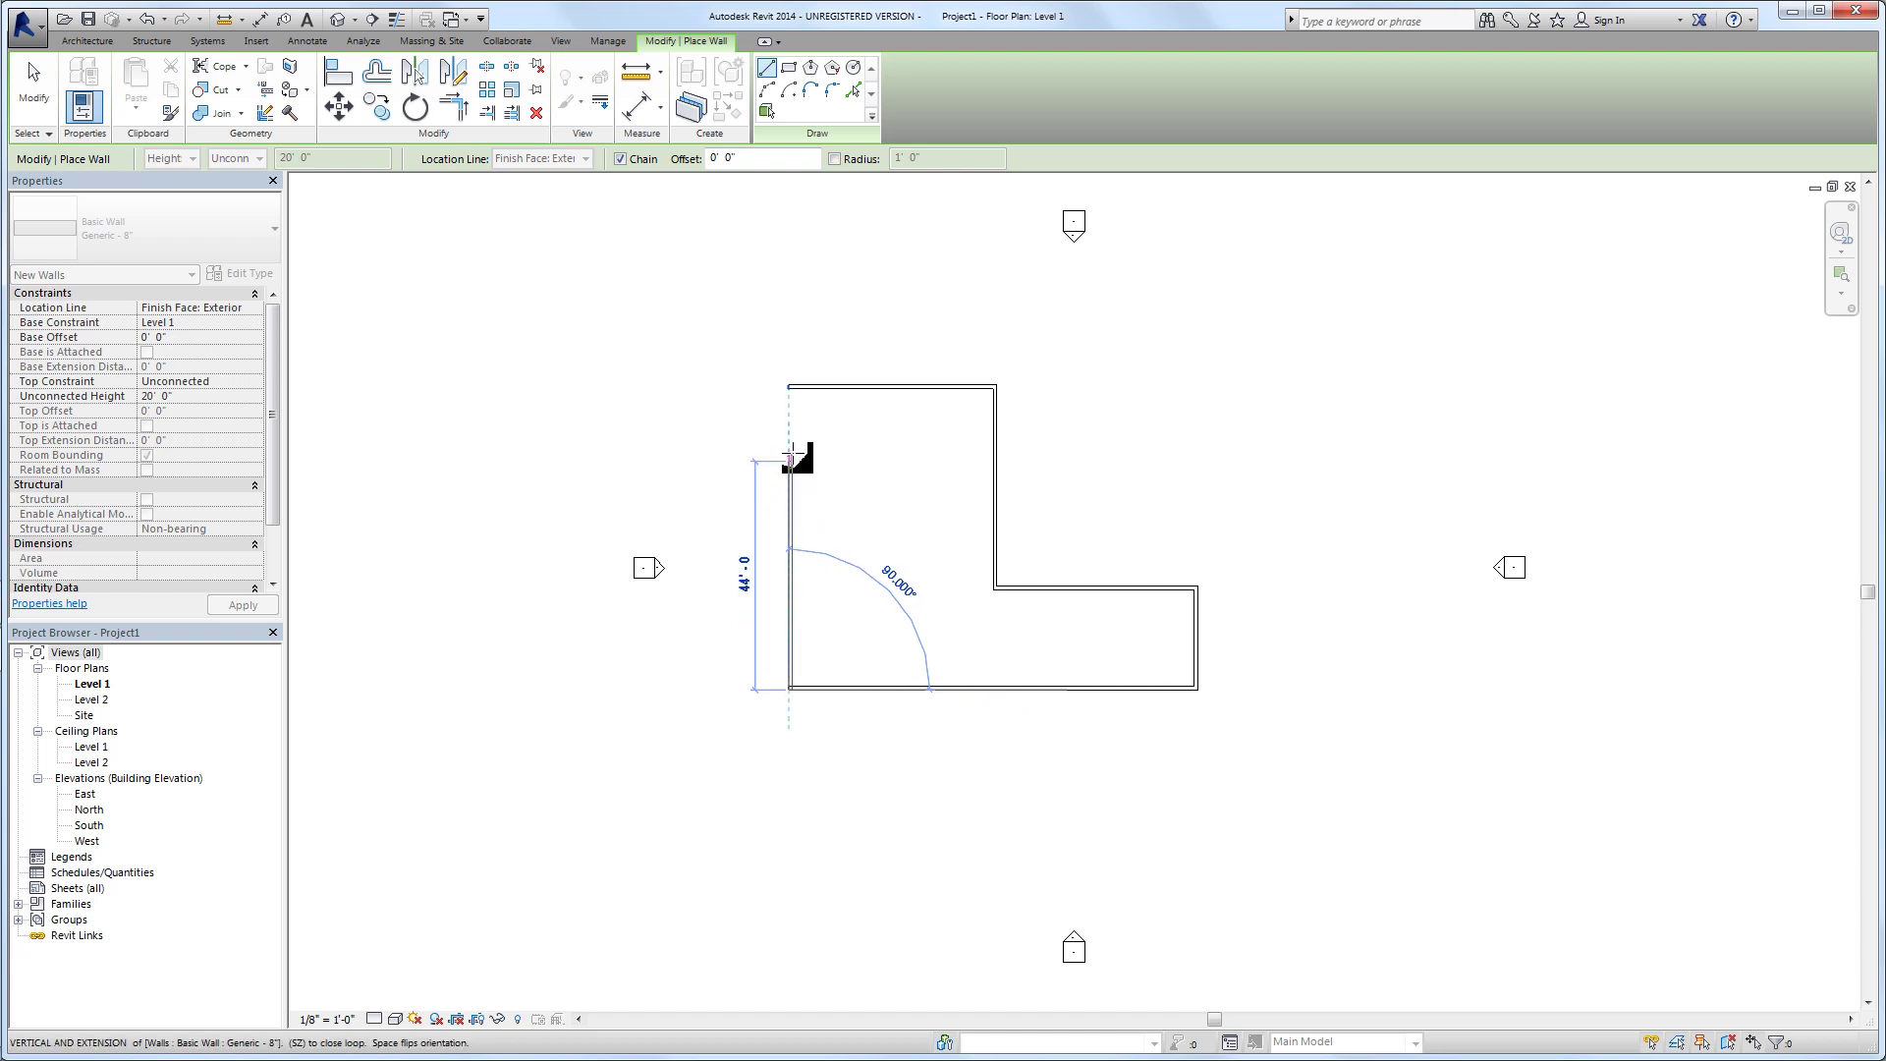
left_click(790, 385)
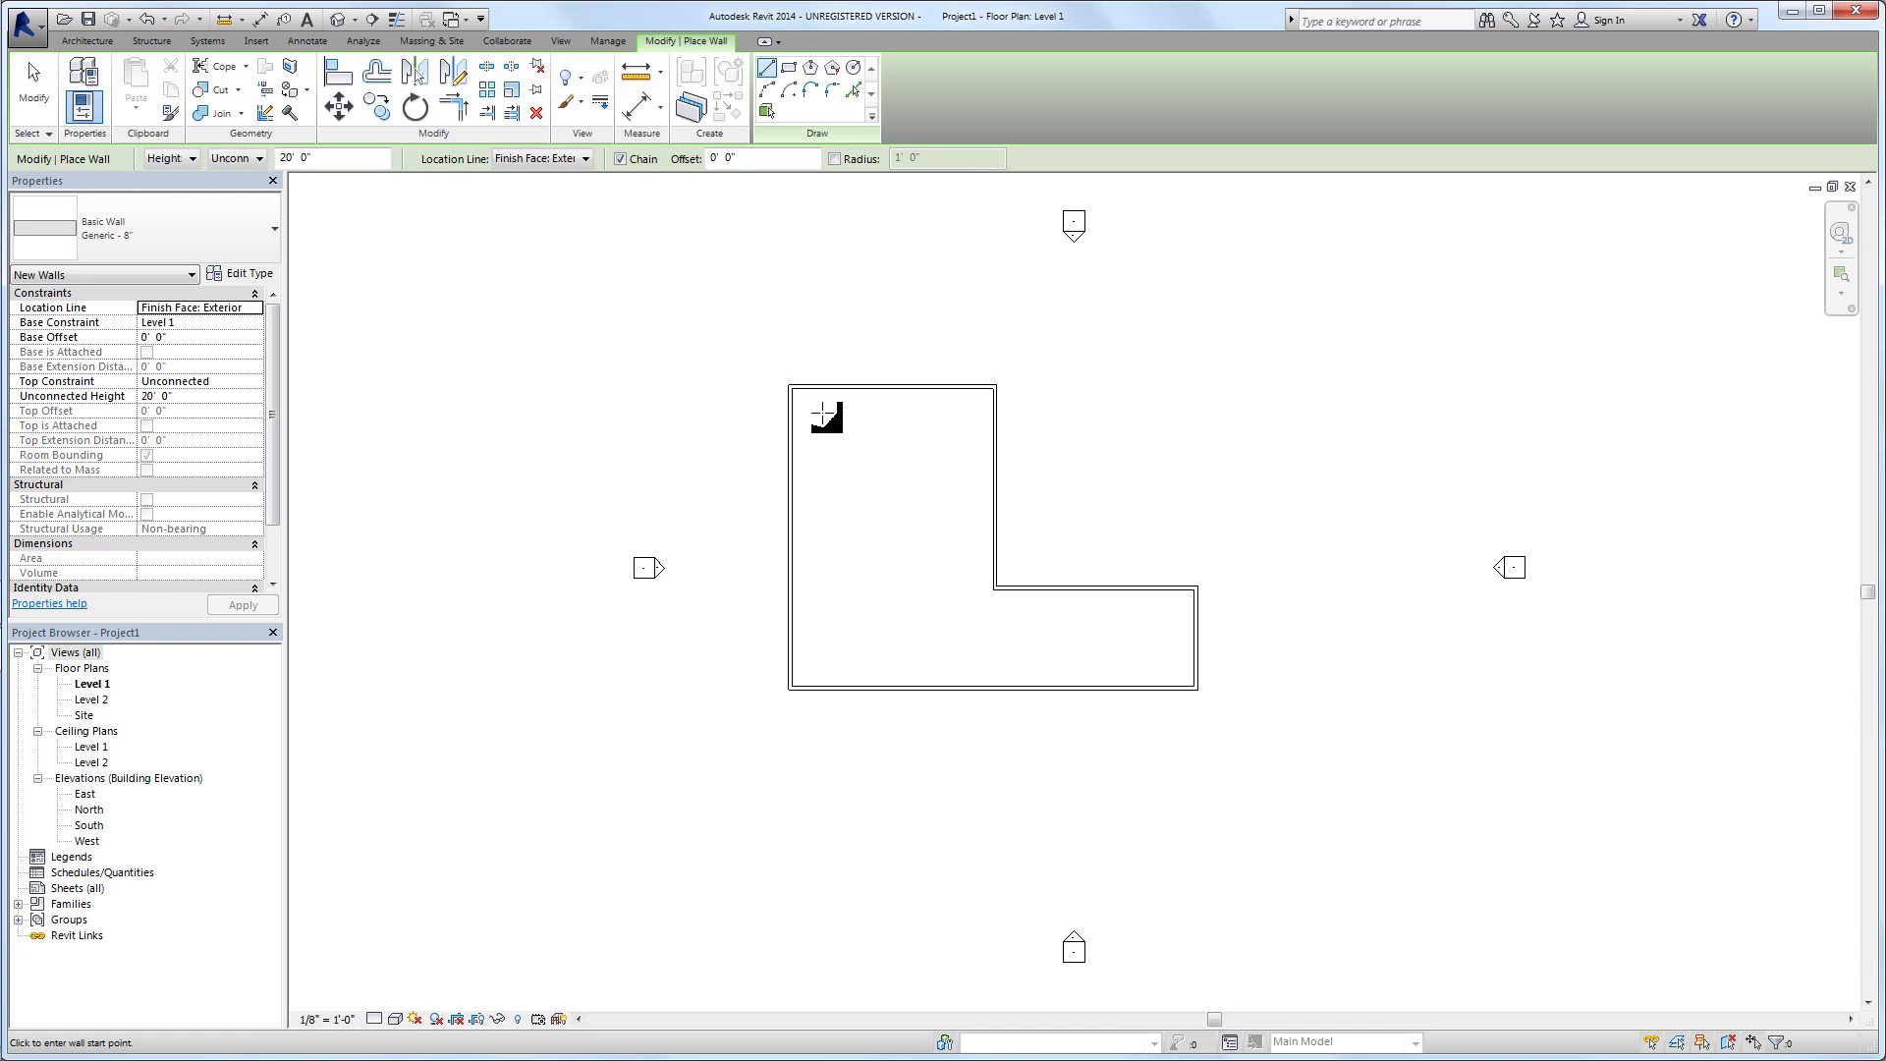
key("Escape")
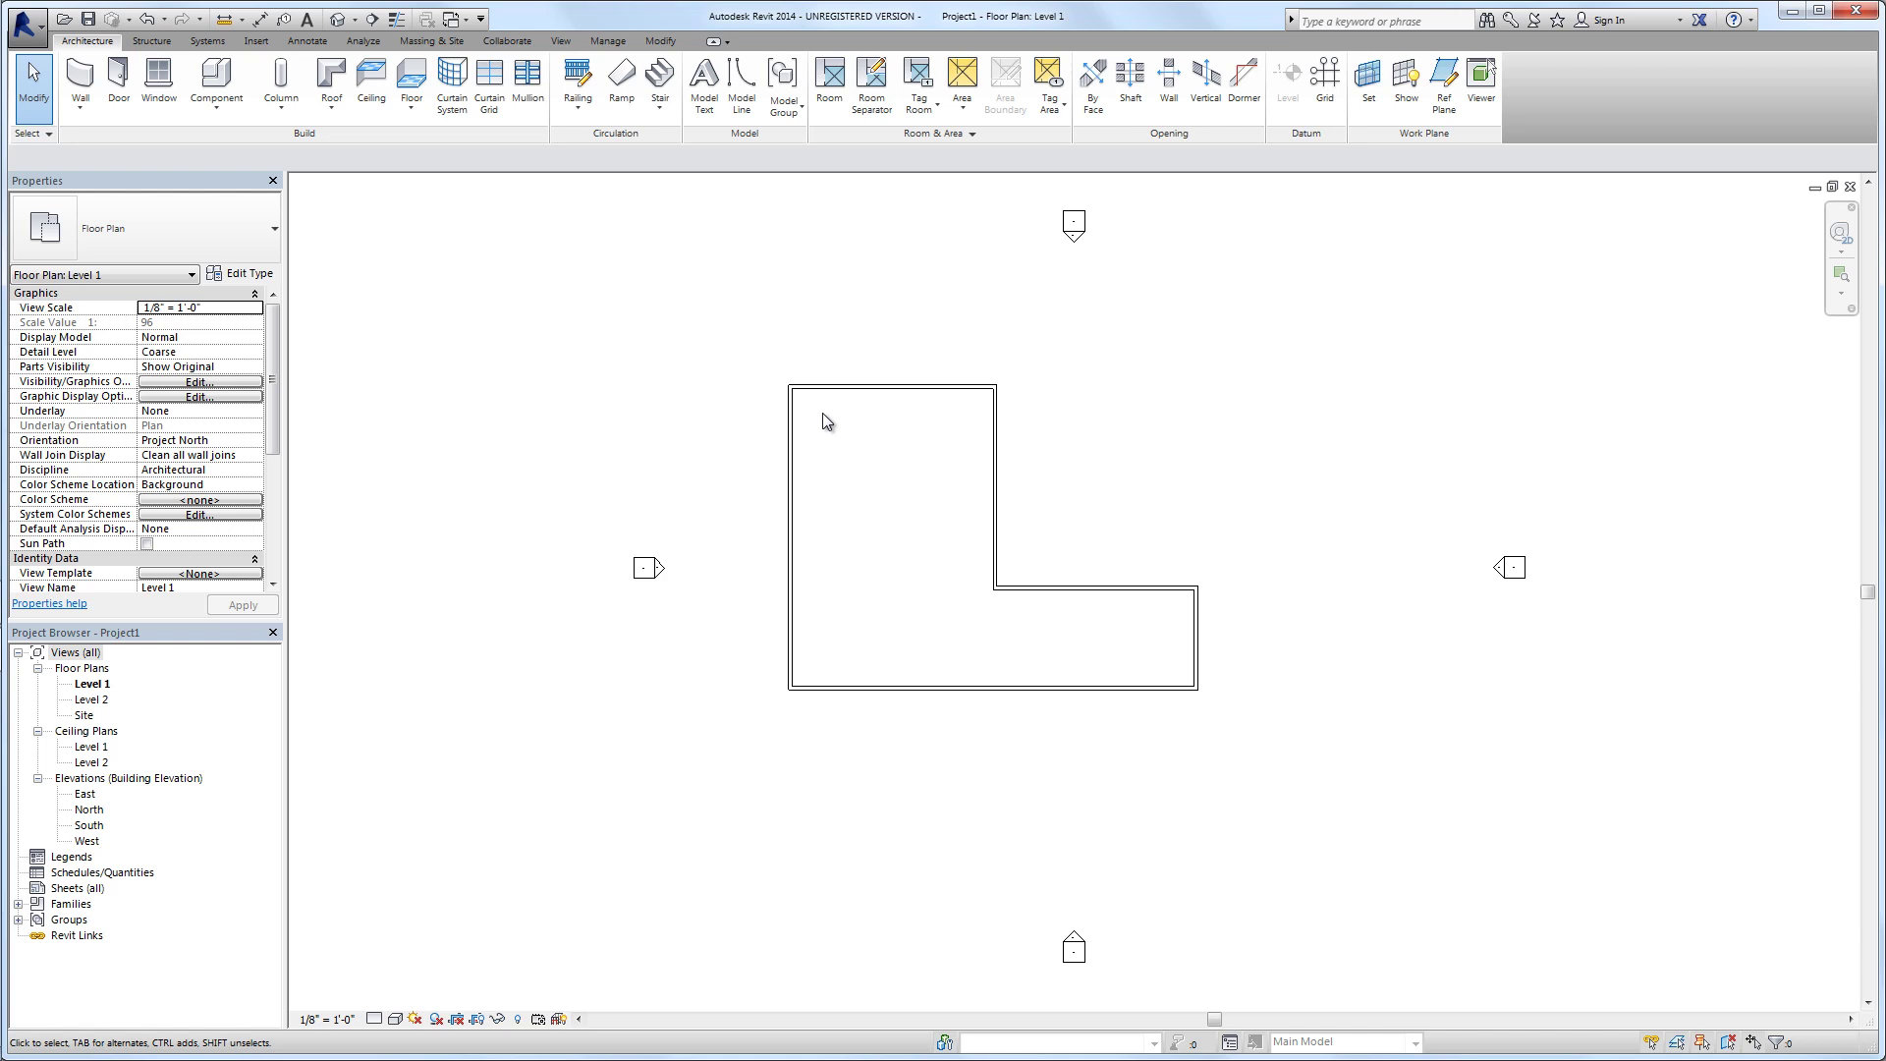
scroll(825, 420, "up", 3)
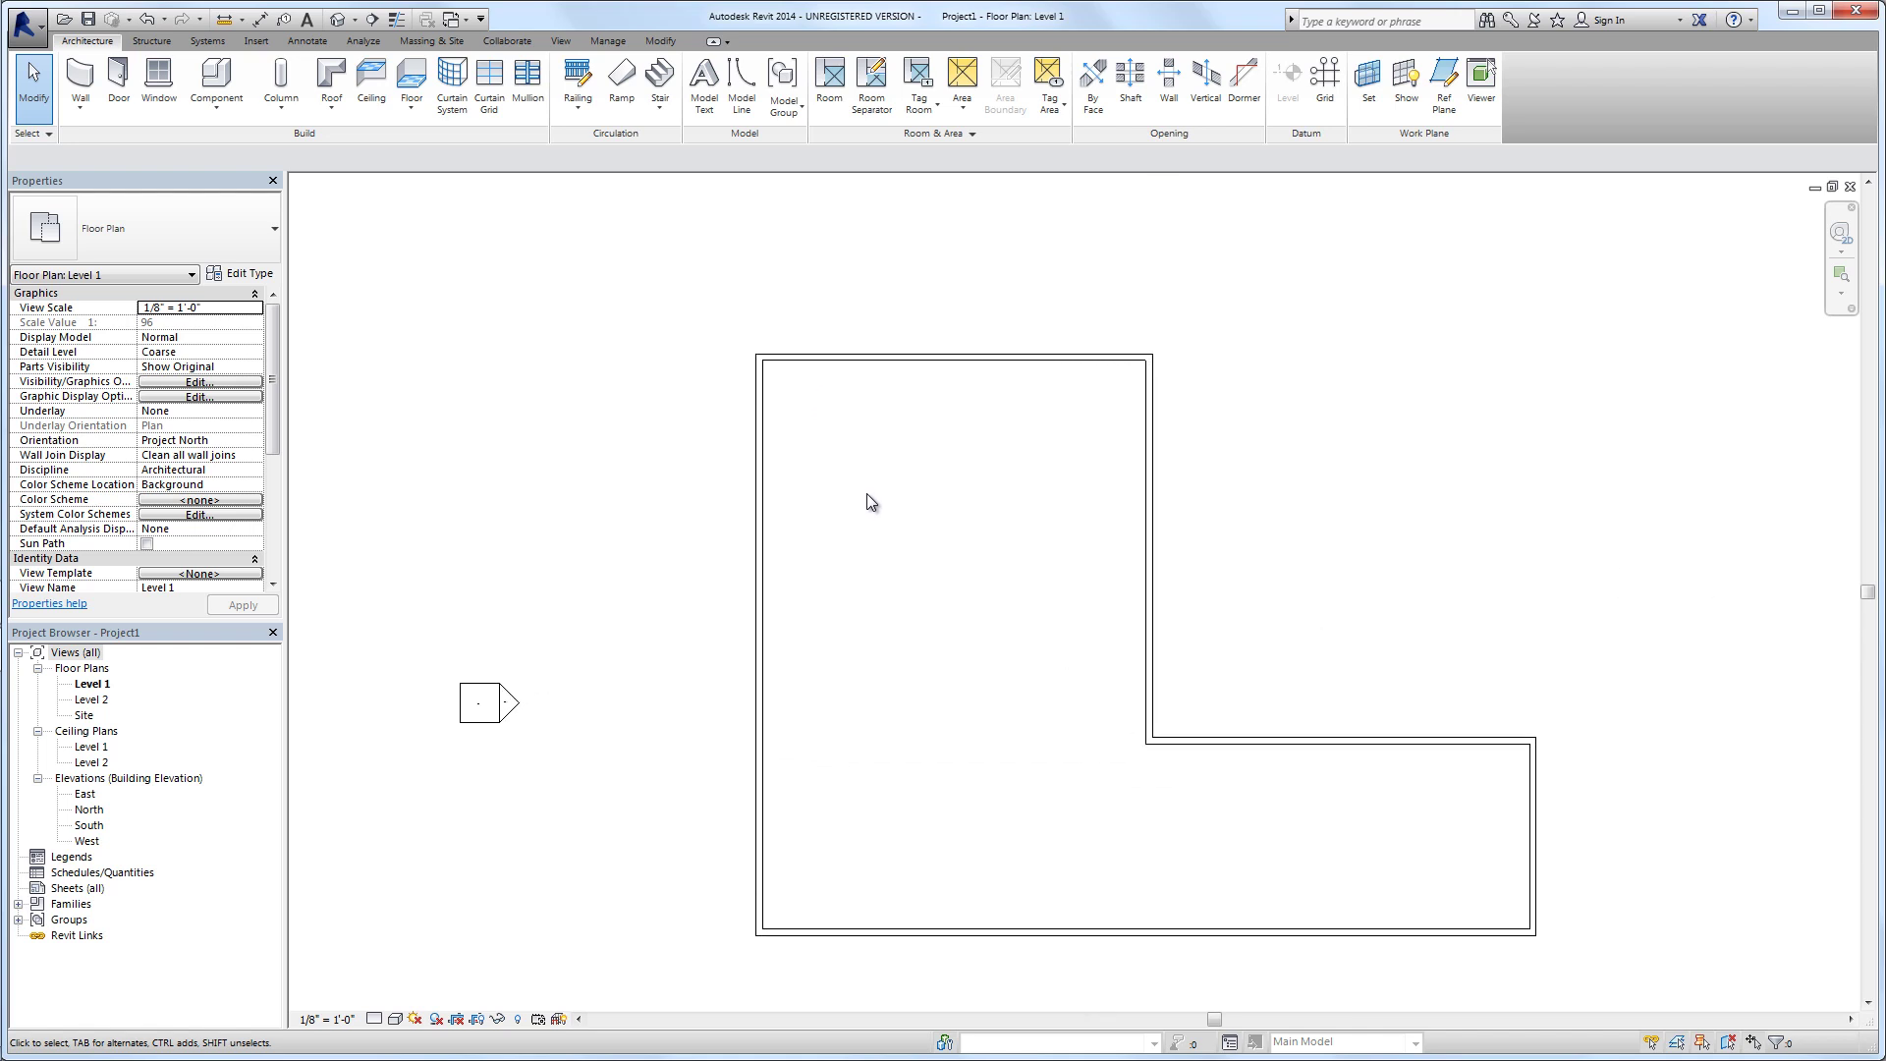
middle_click_drag(866, 493, 751, 425)
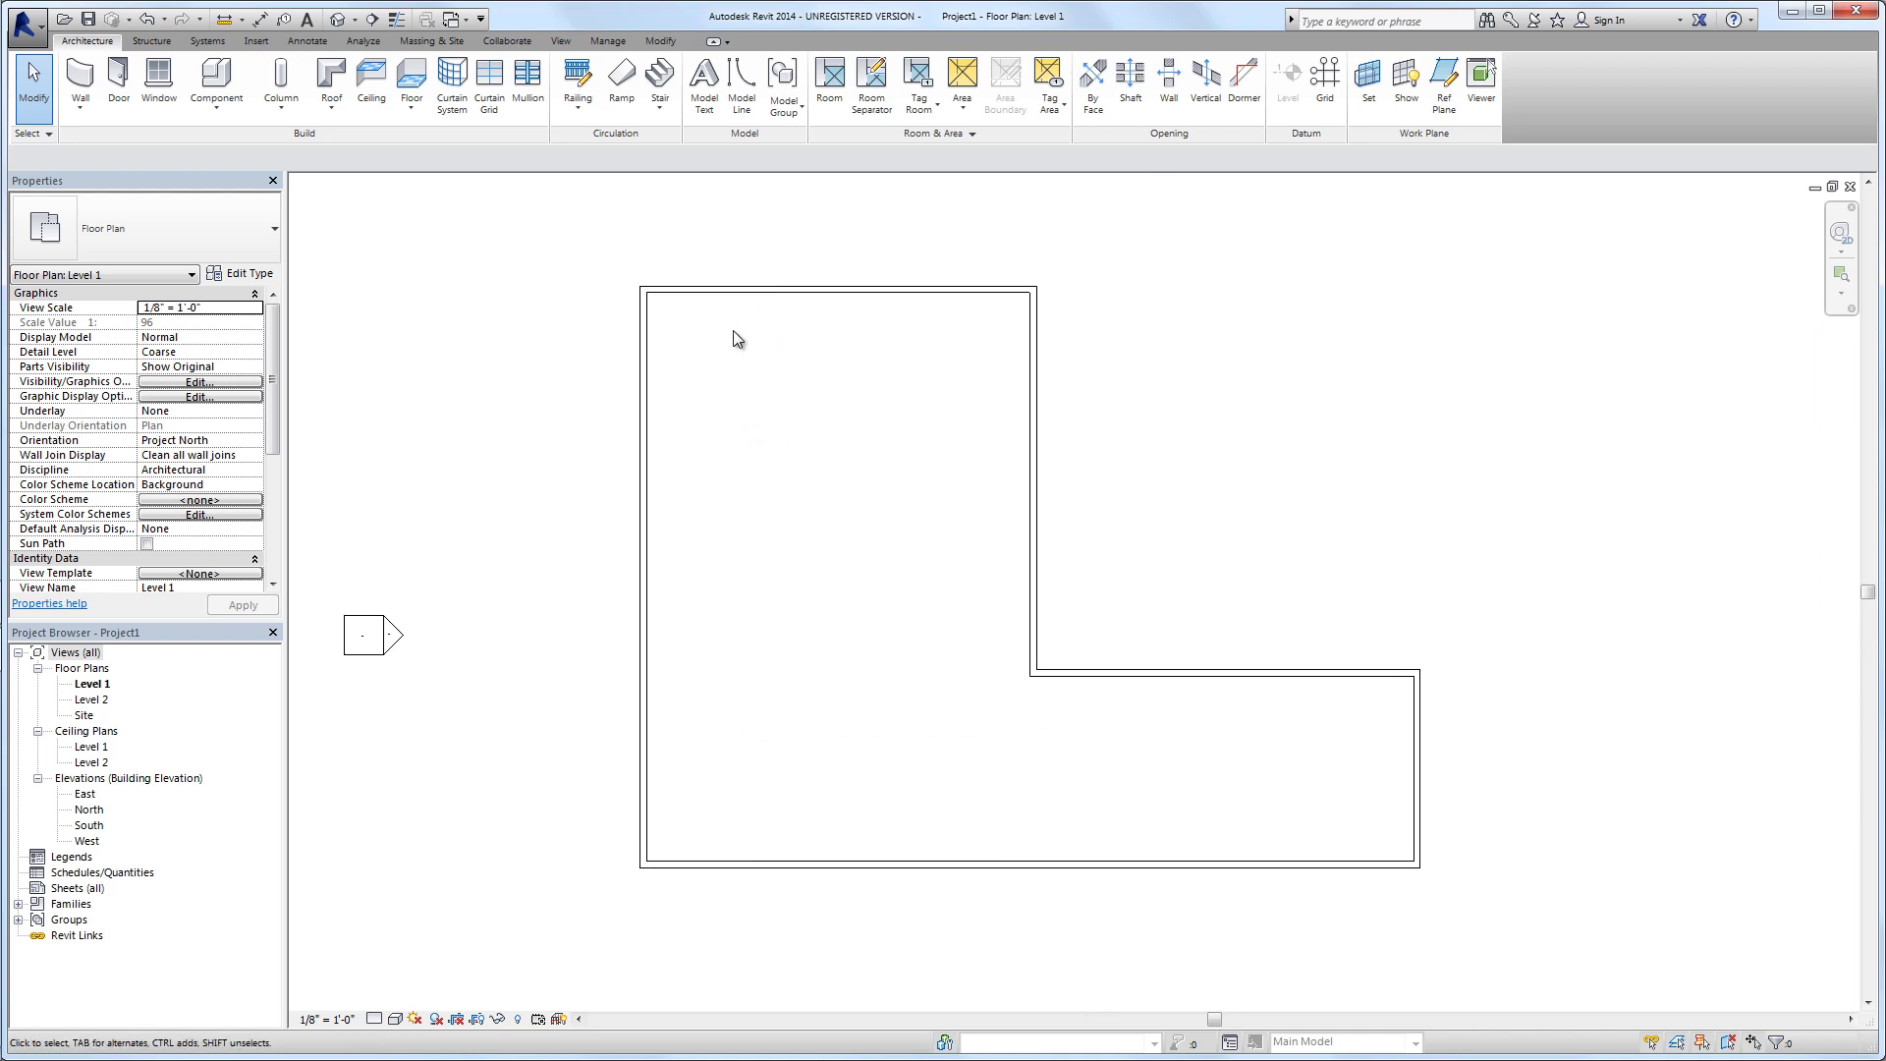
left_click(742, 293)
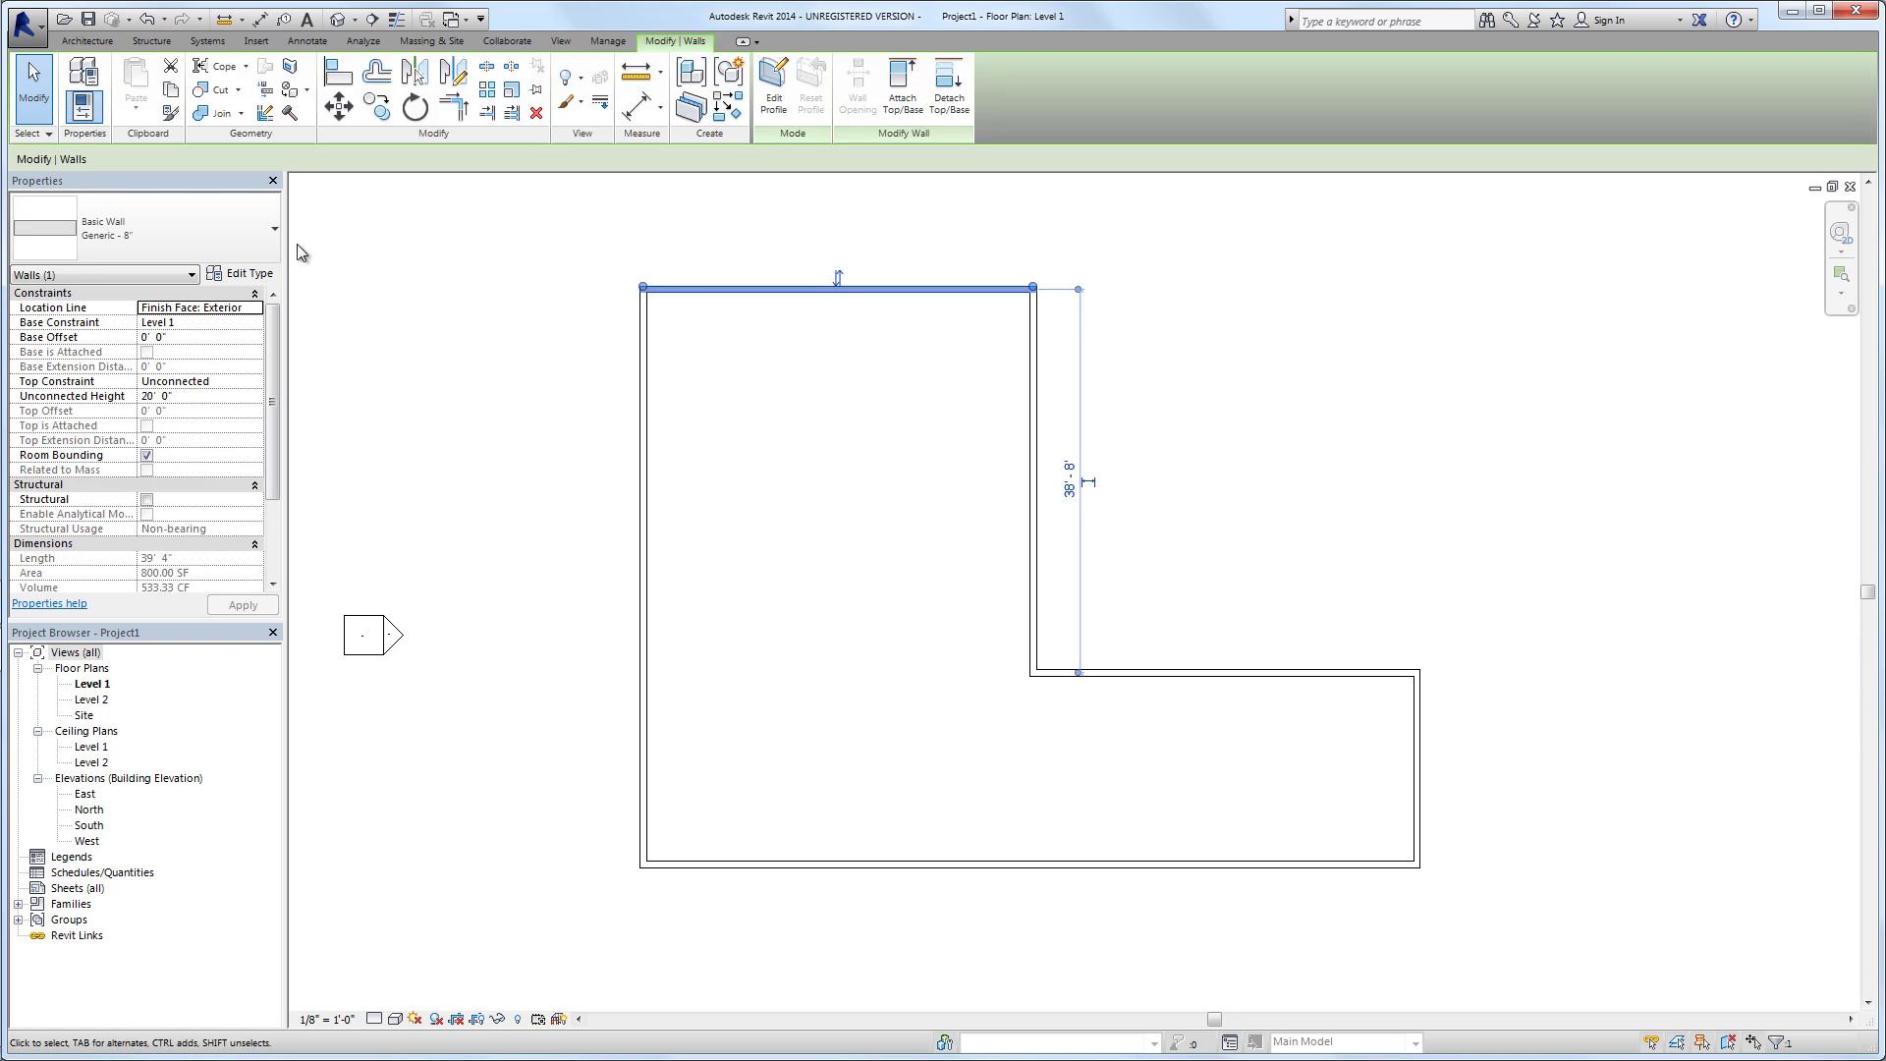
left_click(242, 220)
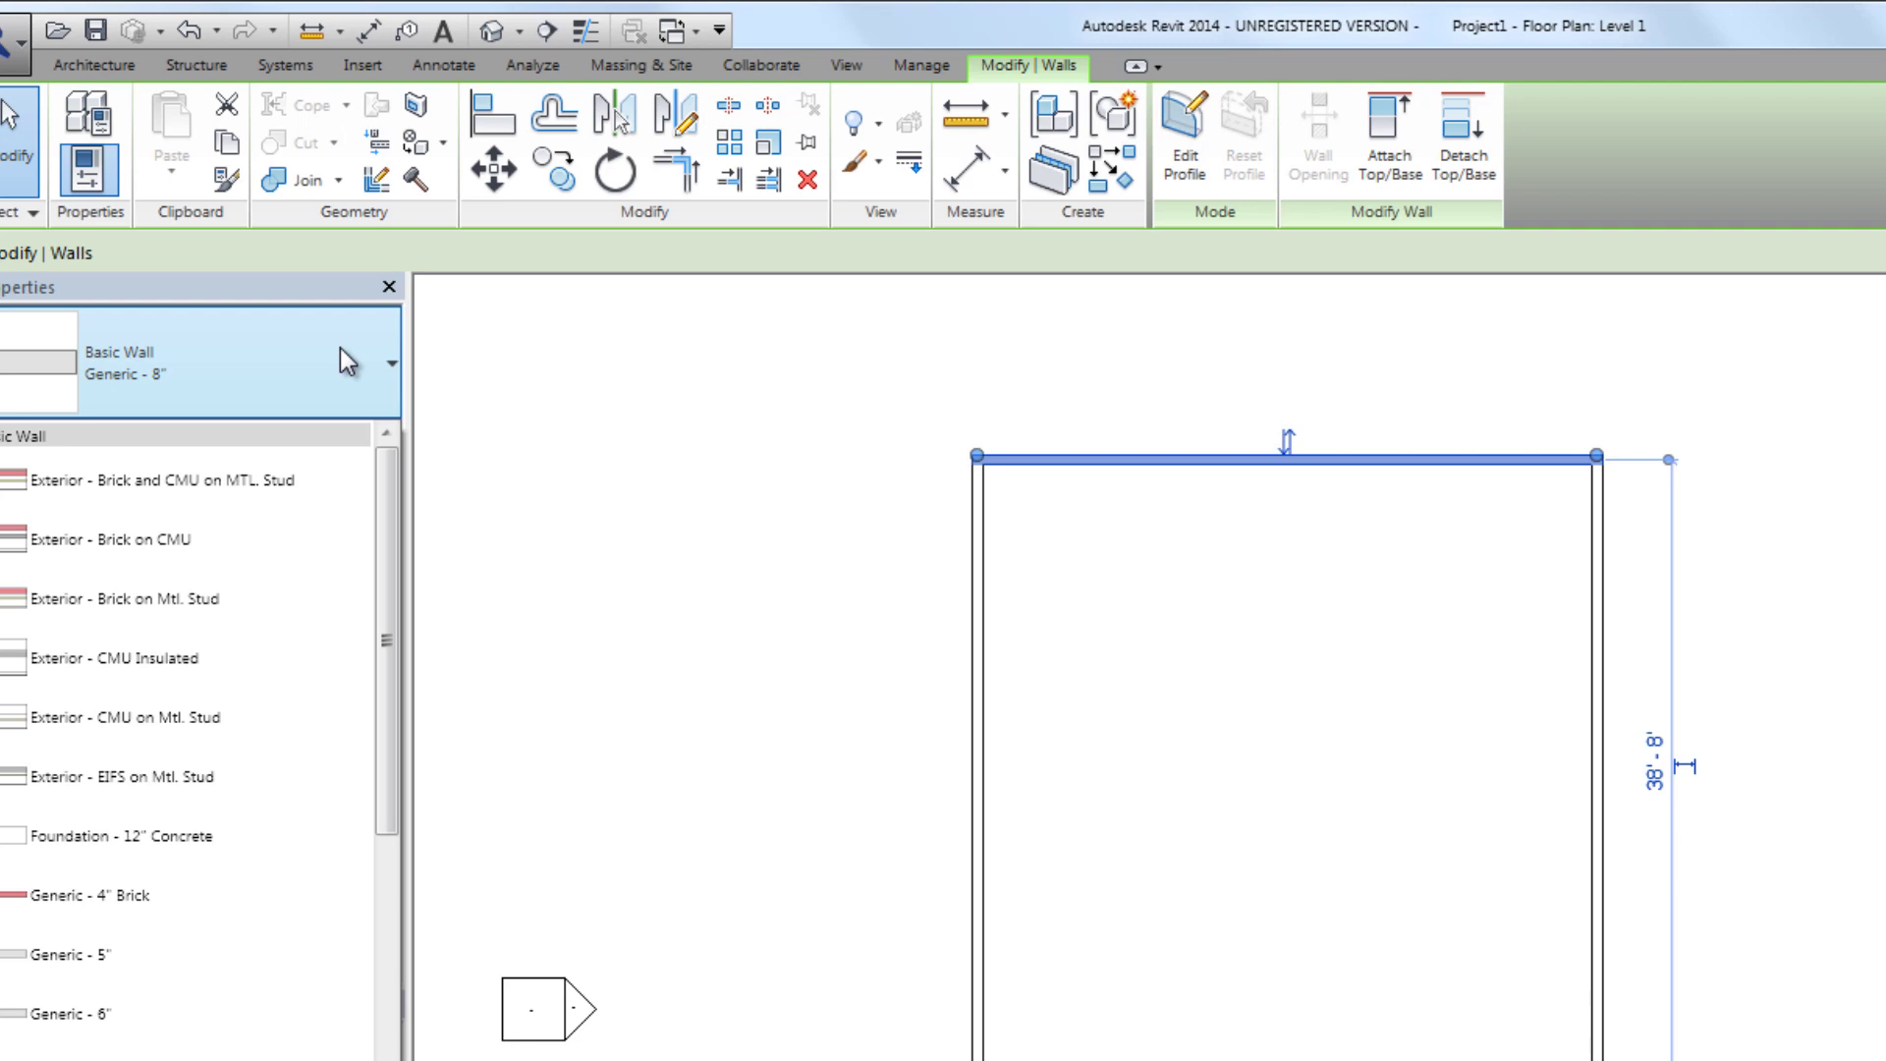
left_click(174, 480)
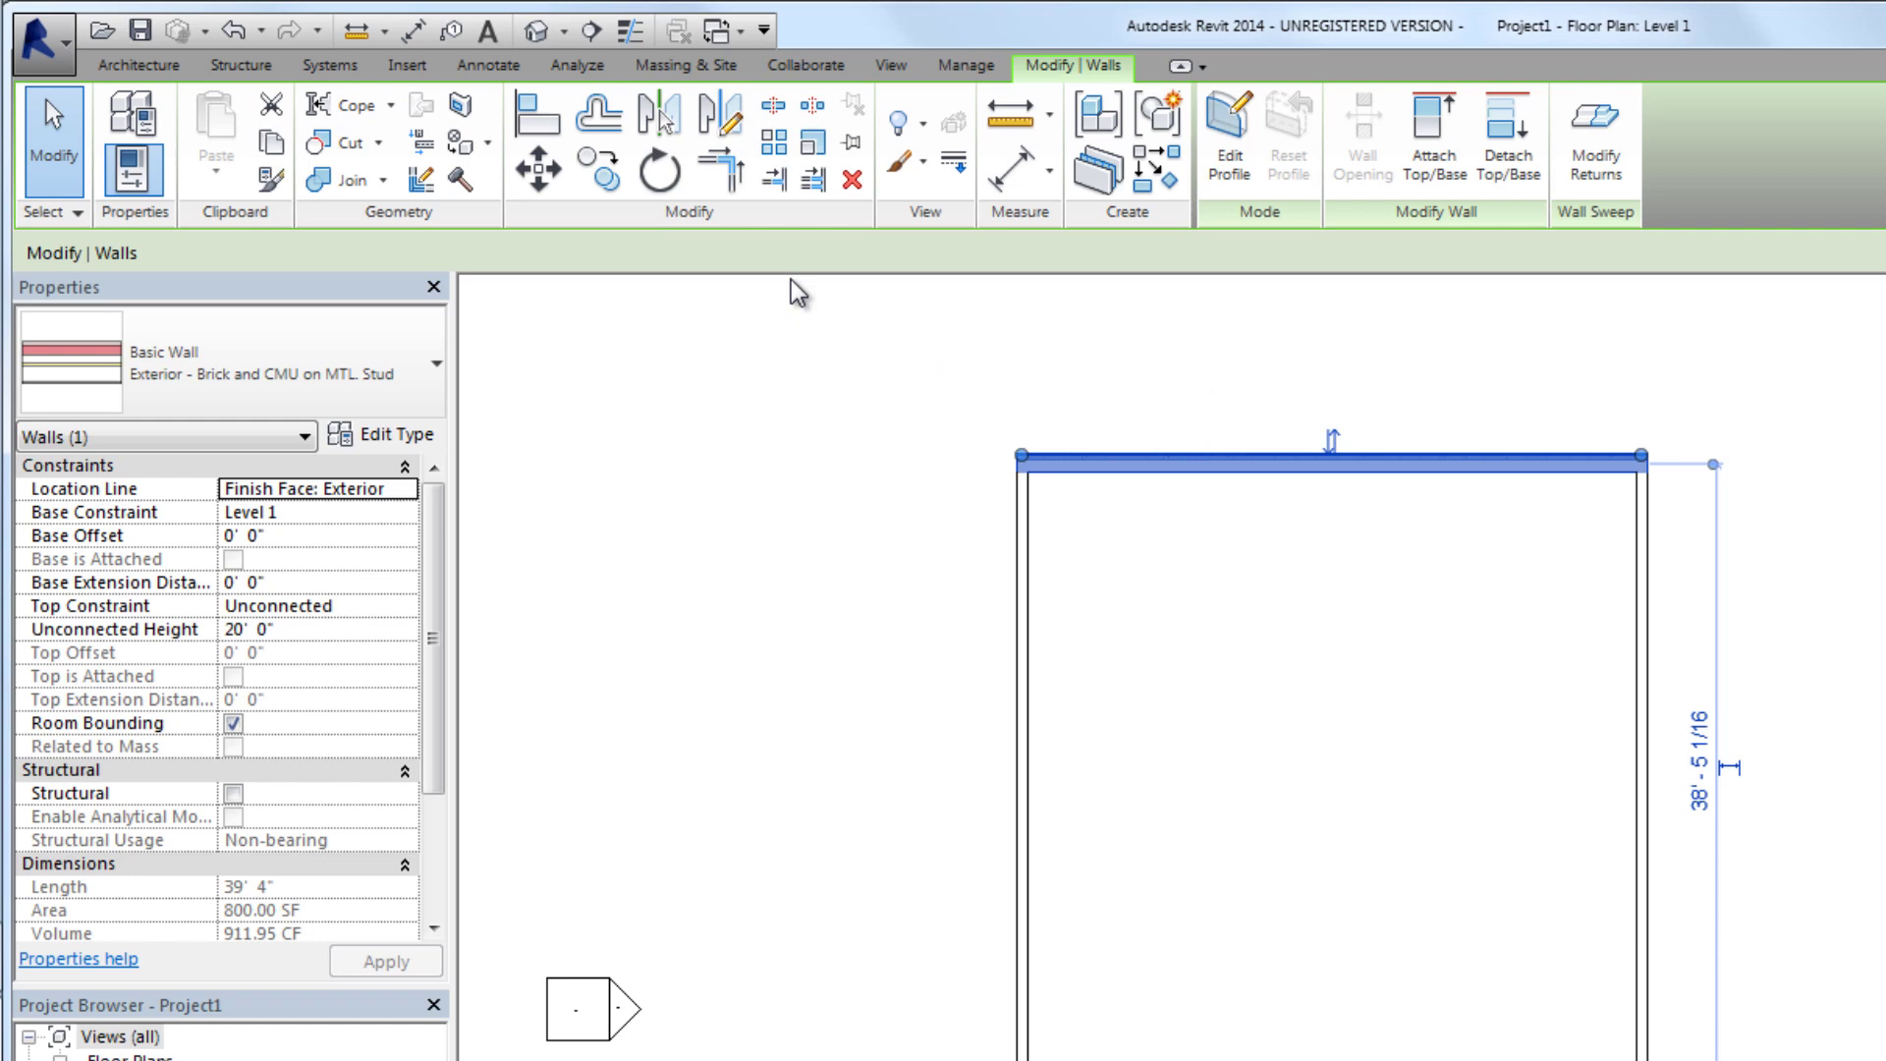
left_click(234, 33)
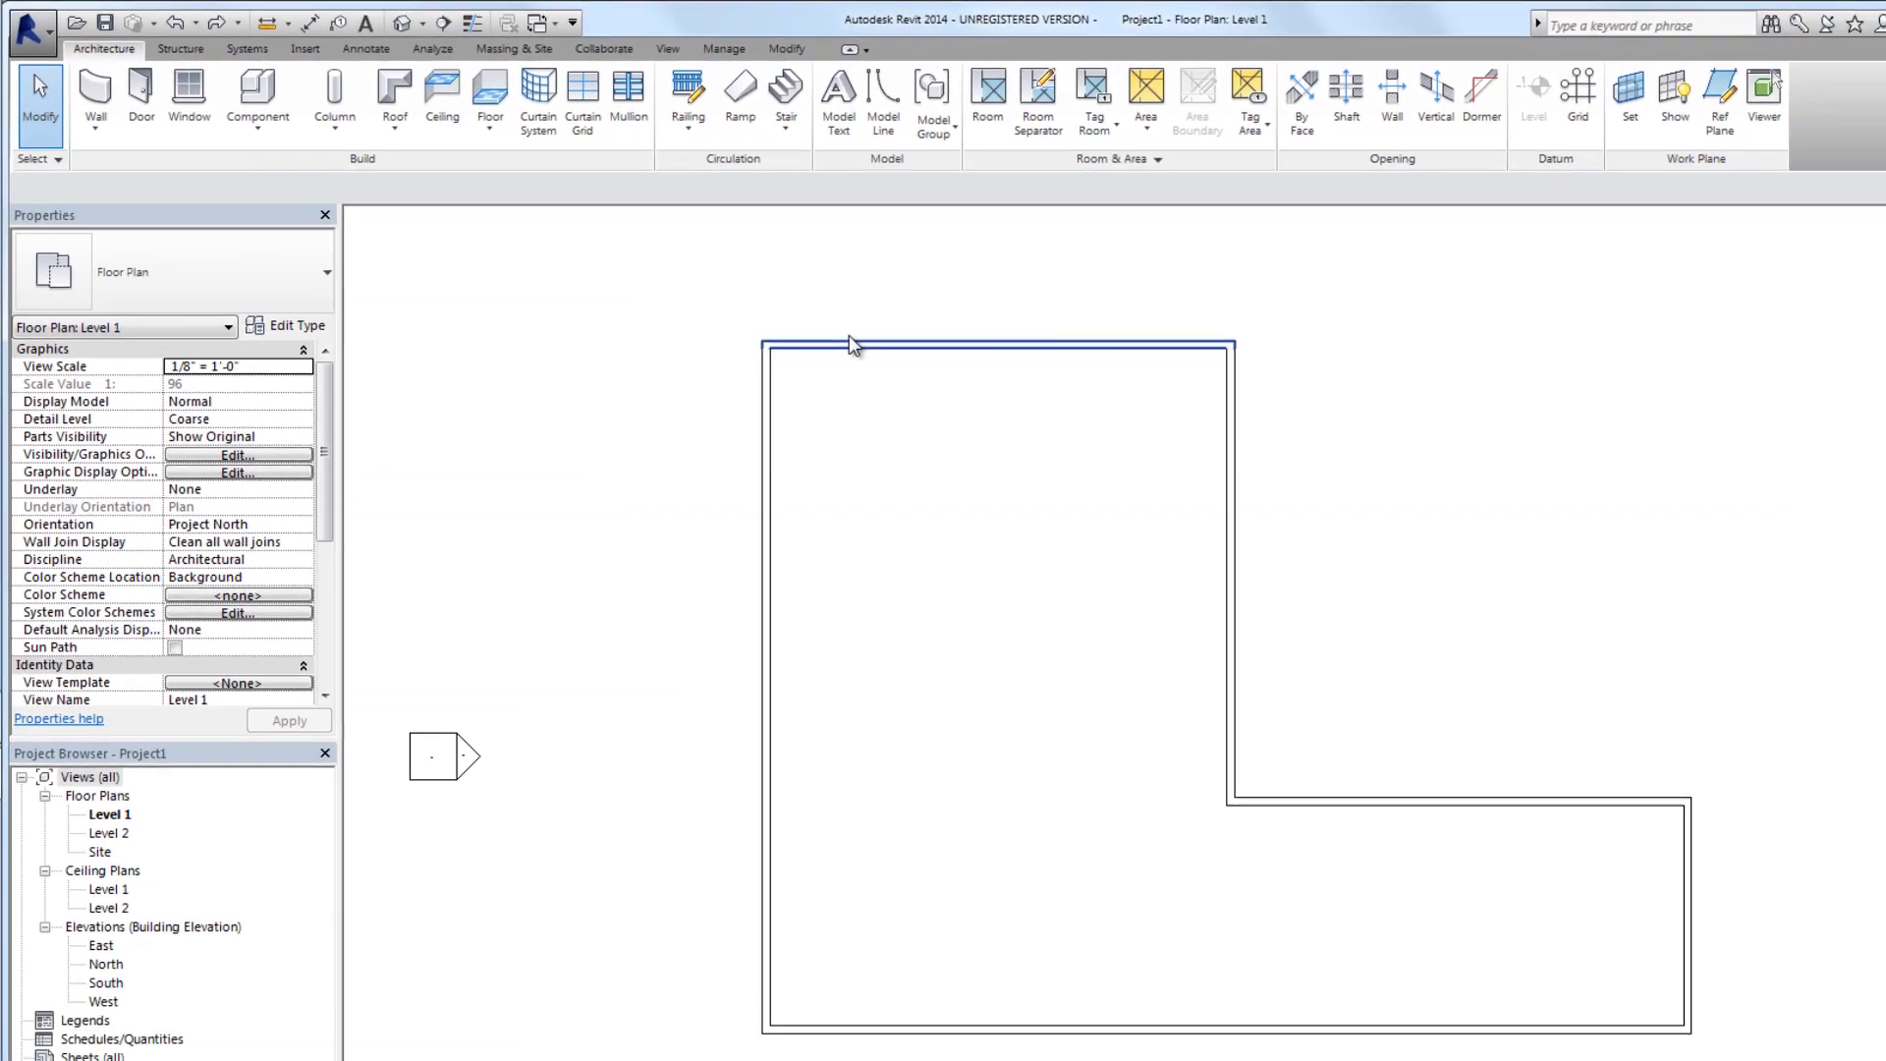
Chain-select all six walls and change them to Exterior - Brick and CMU on MTL. Stud
key("Tab")
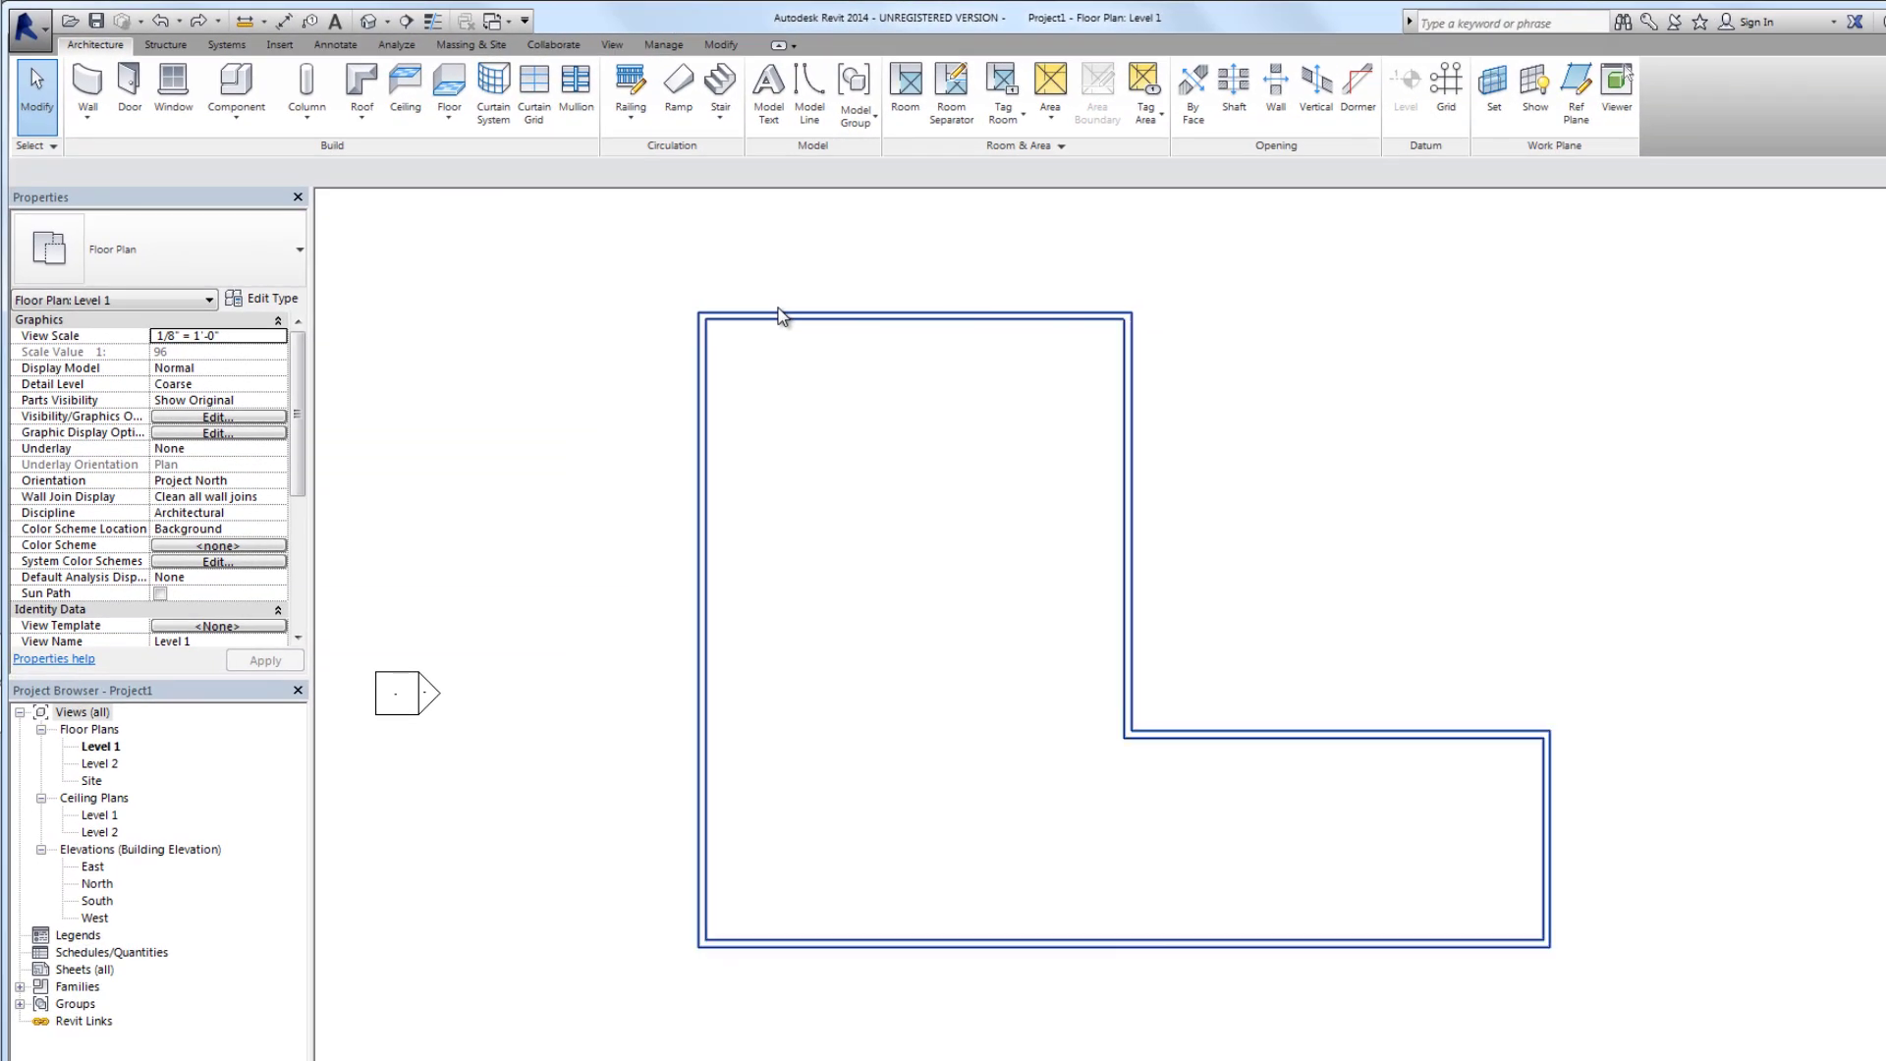
left_click(779, 315)
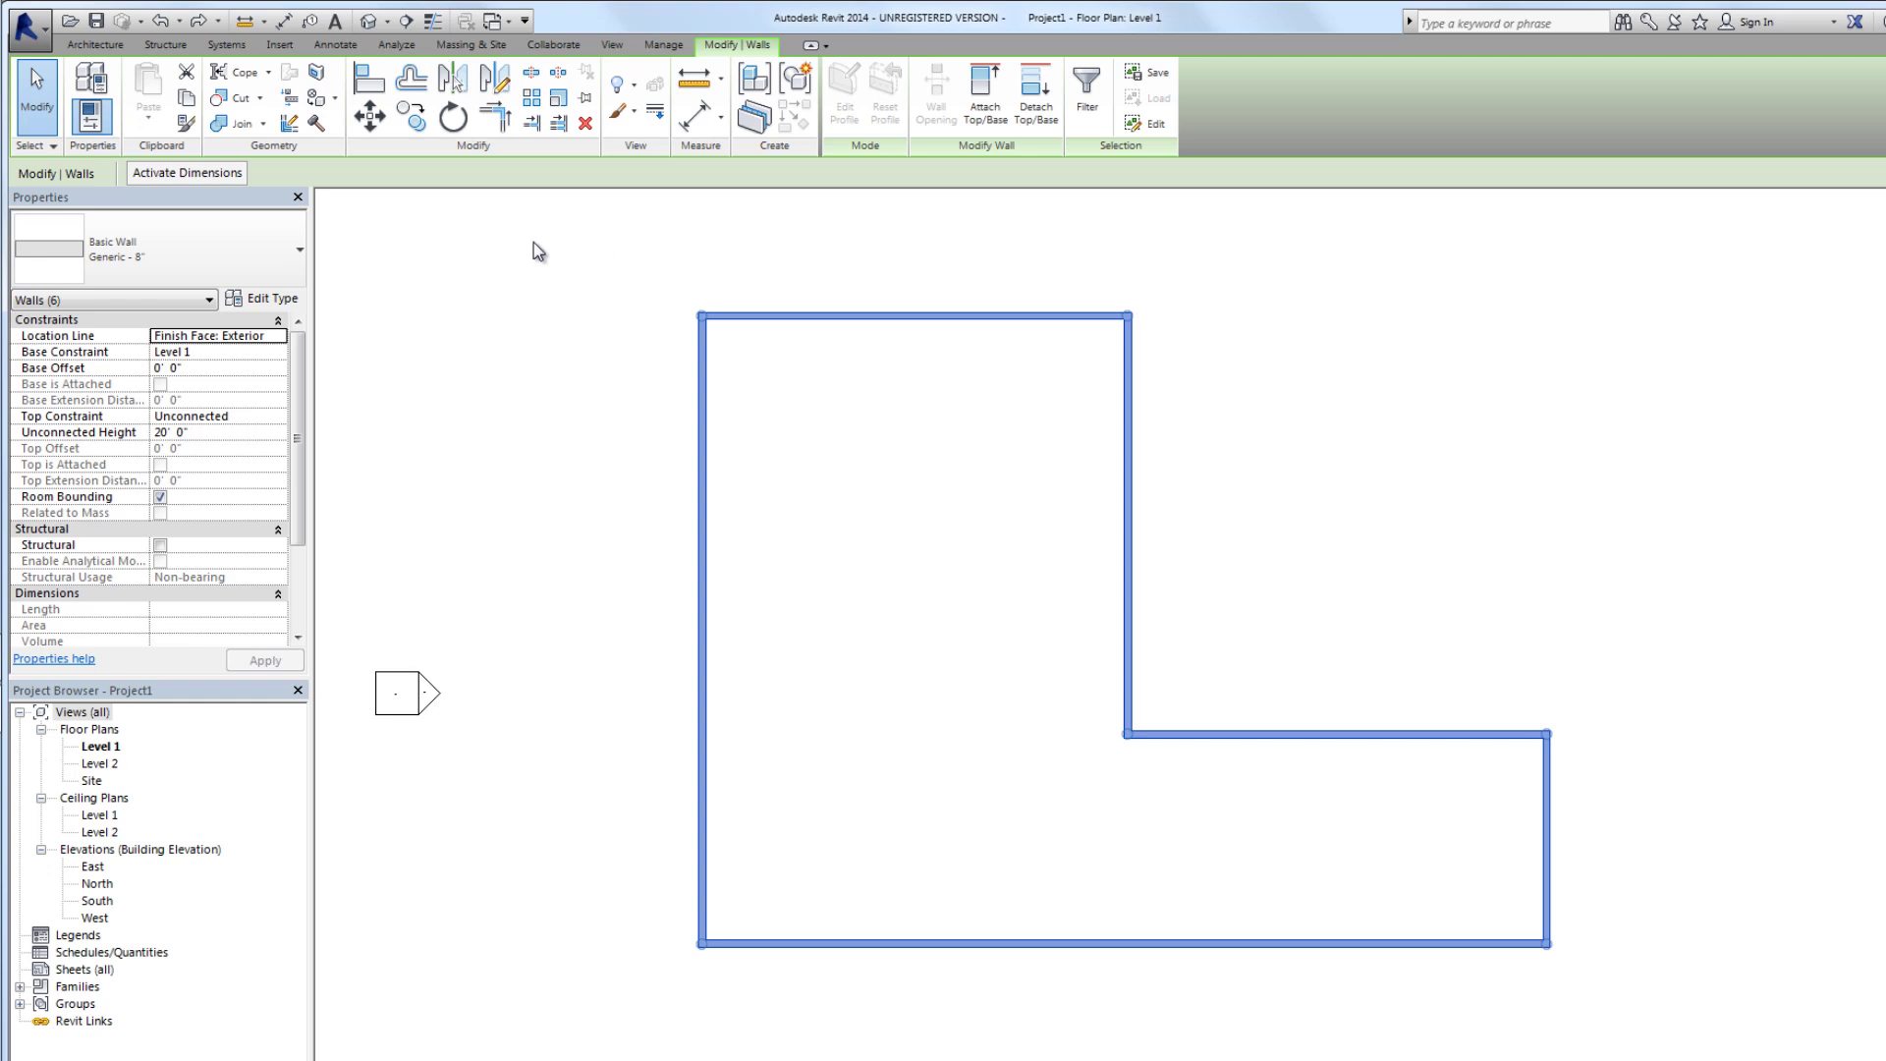
left_click(245, 258)
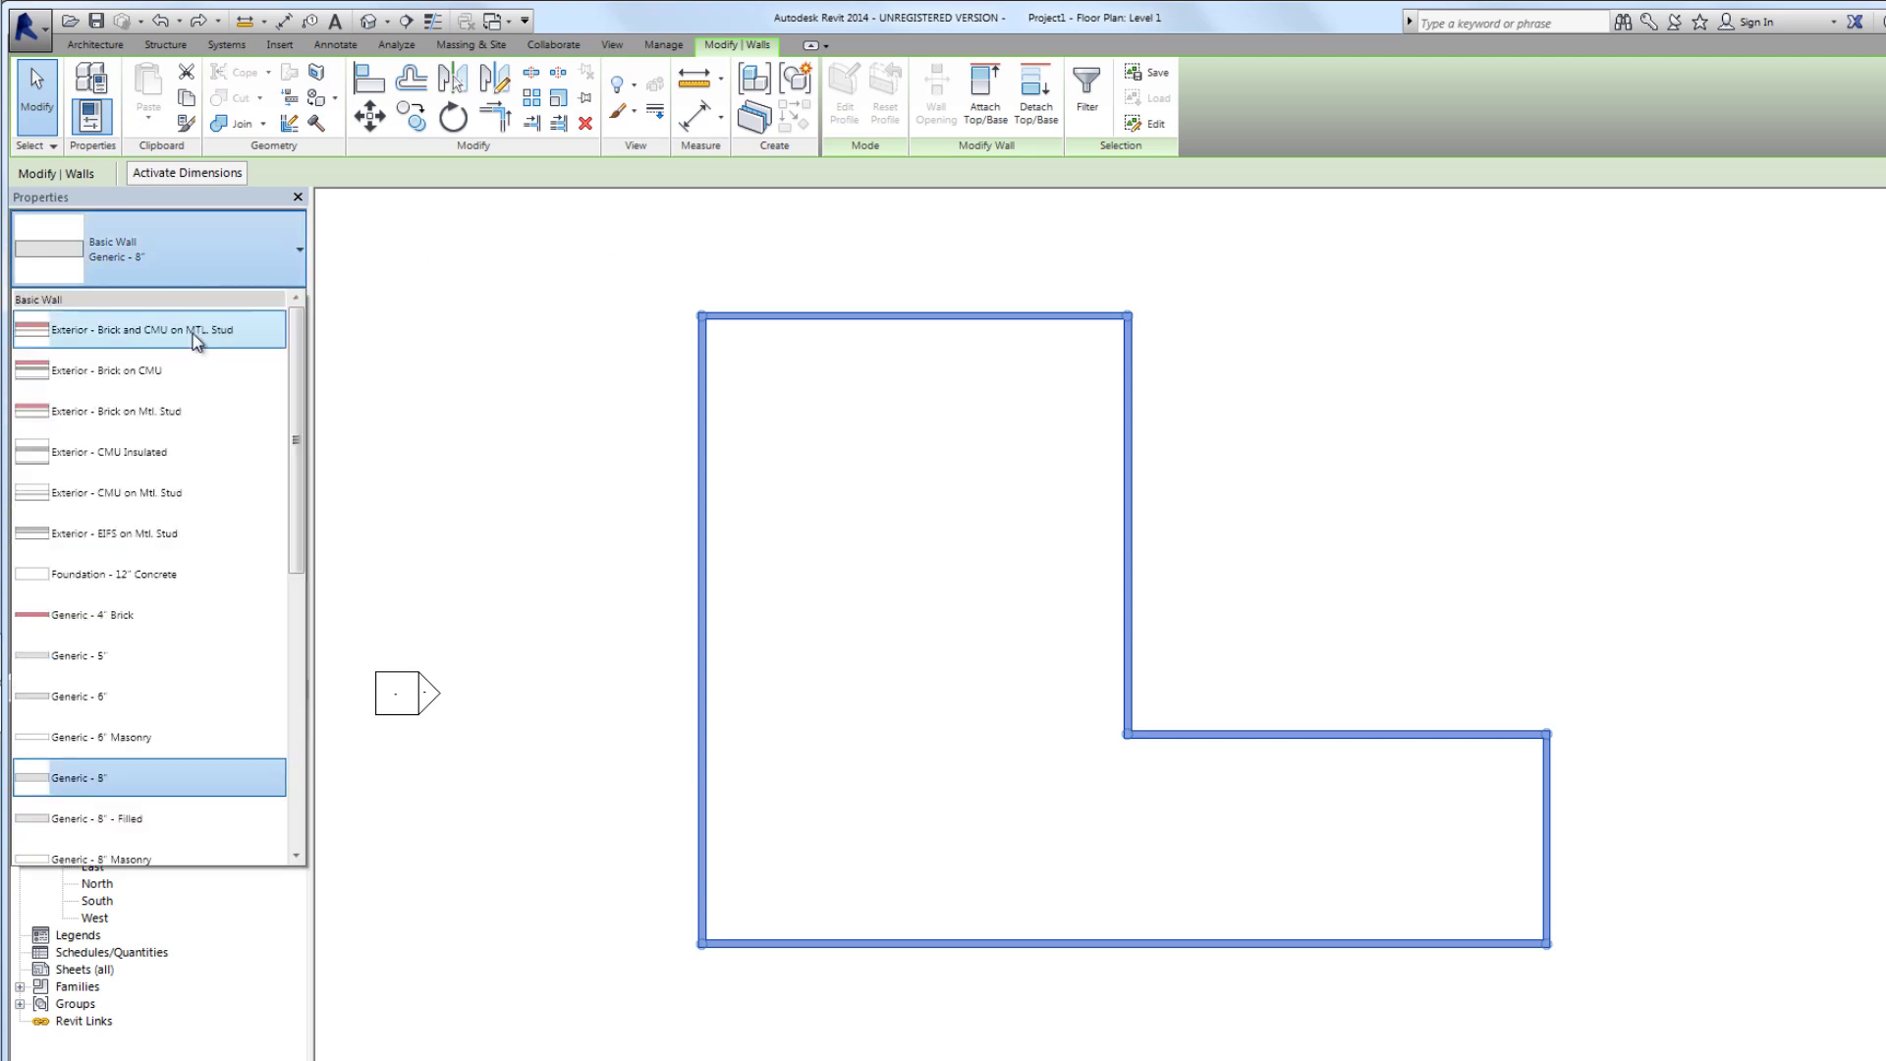
left_click(148, 332)
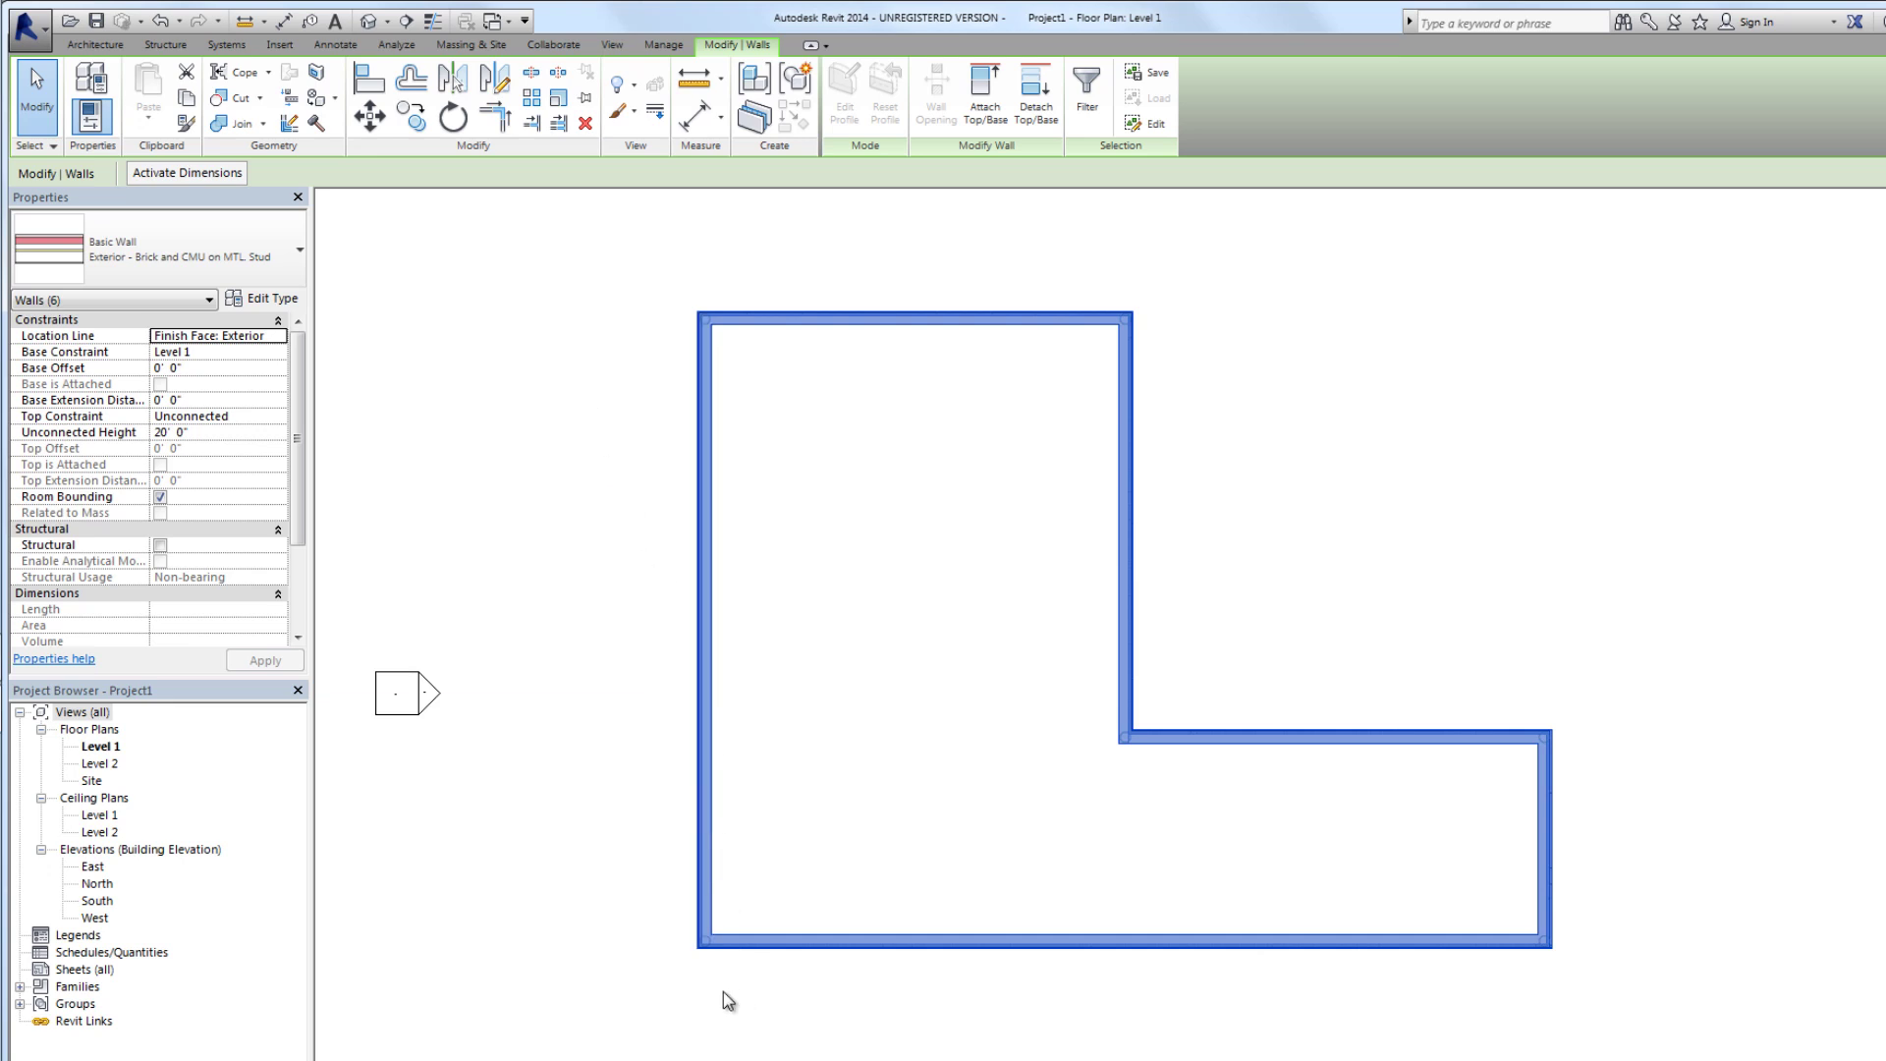
Deselect the walls and set the Level 1 plan's detail level to Fine
left_click(640, 945)
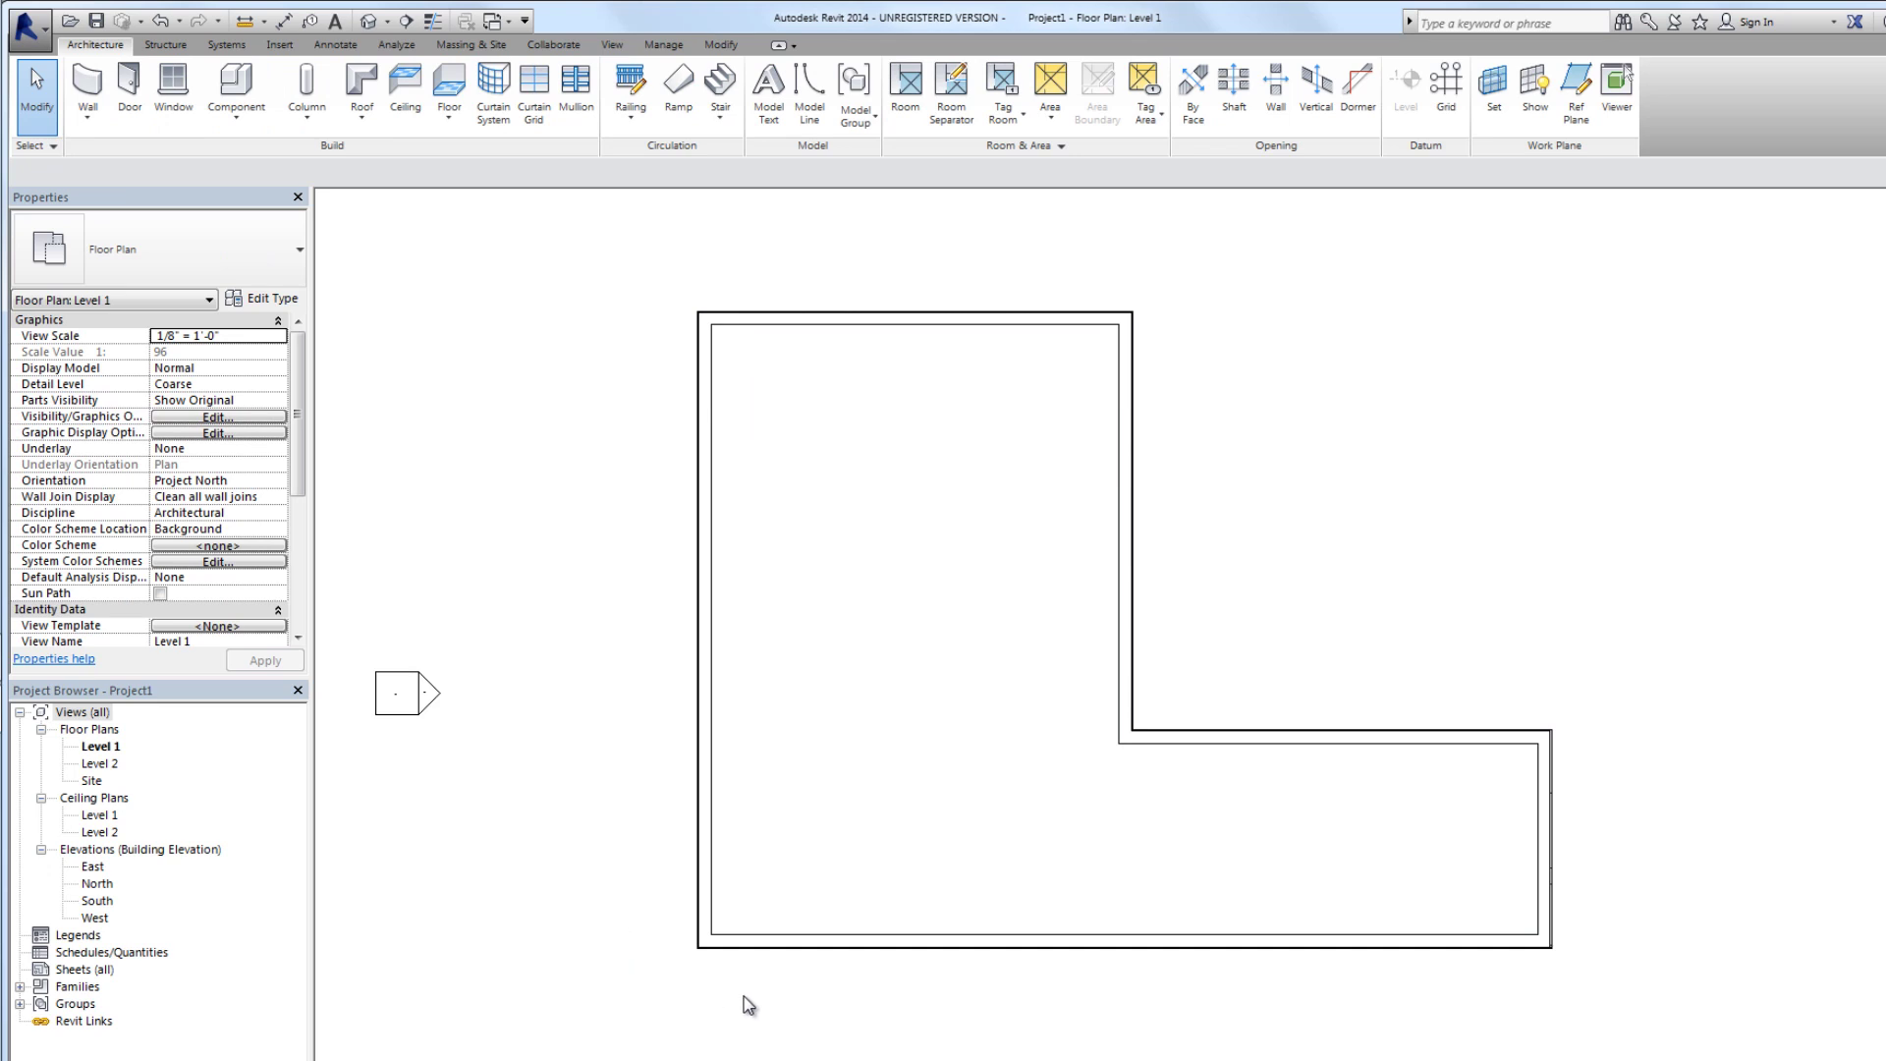
scroll(724, 971, "up", 5)
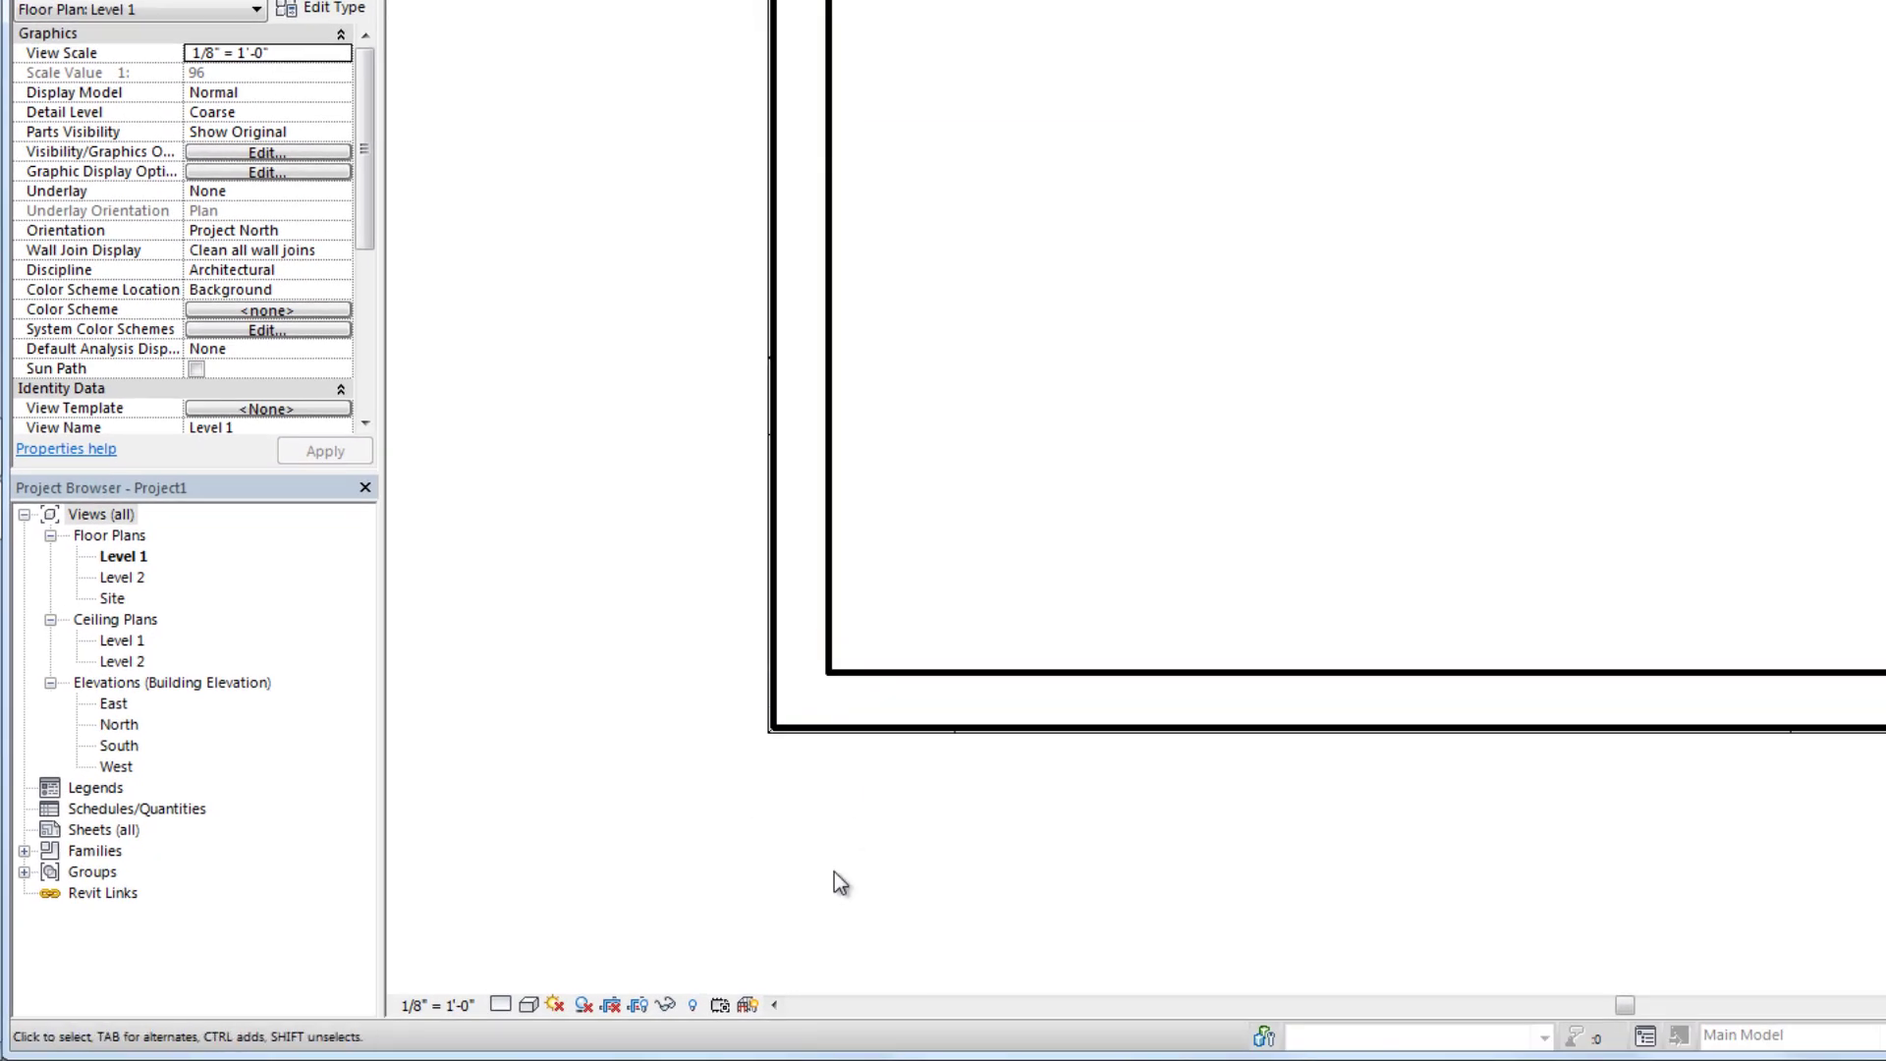
left_click(503, 1005)
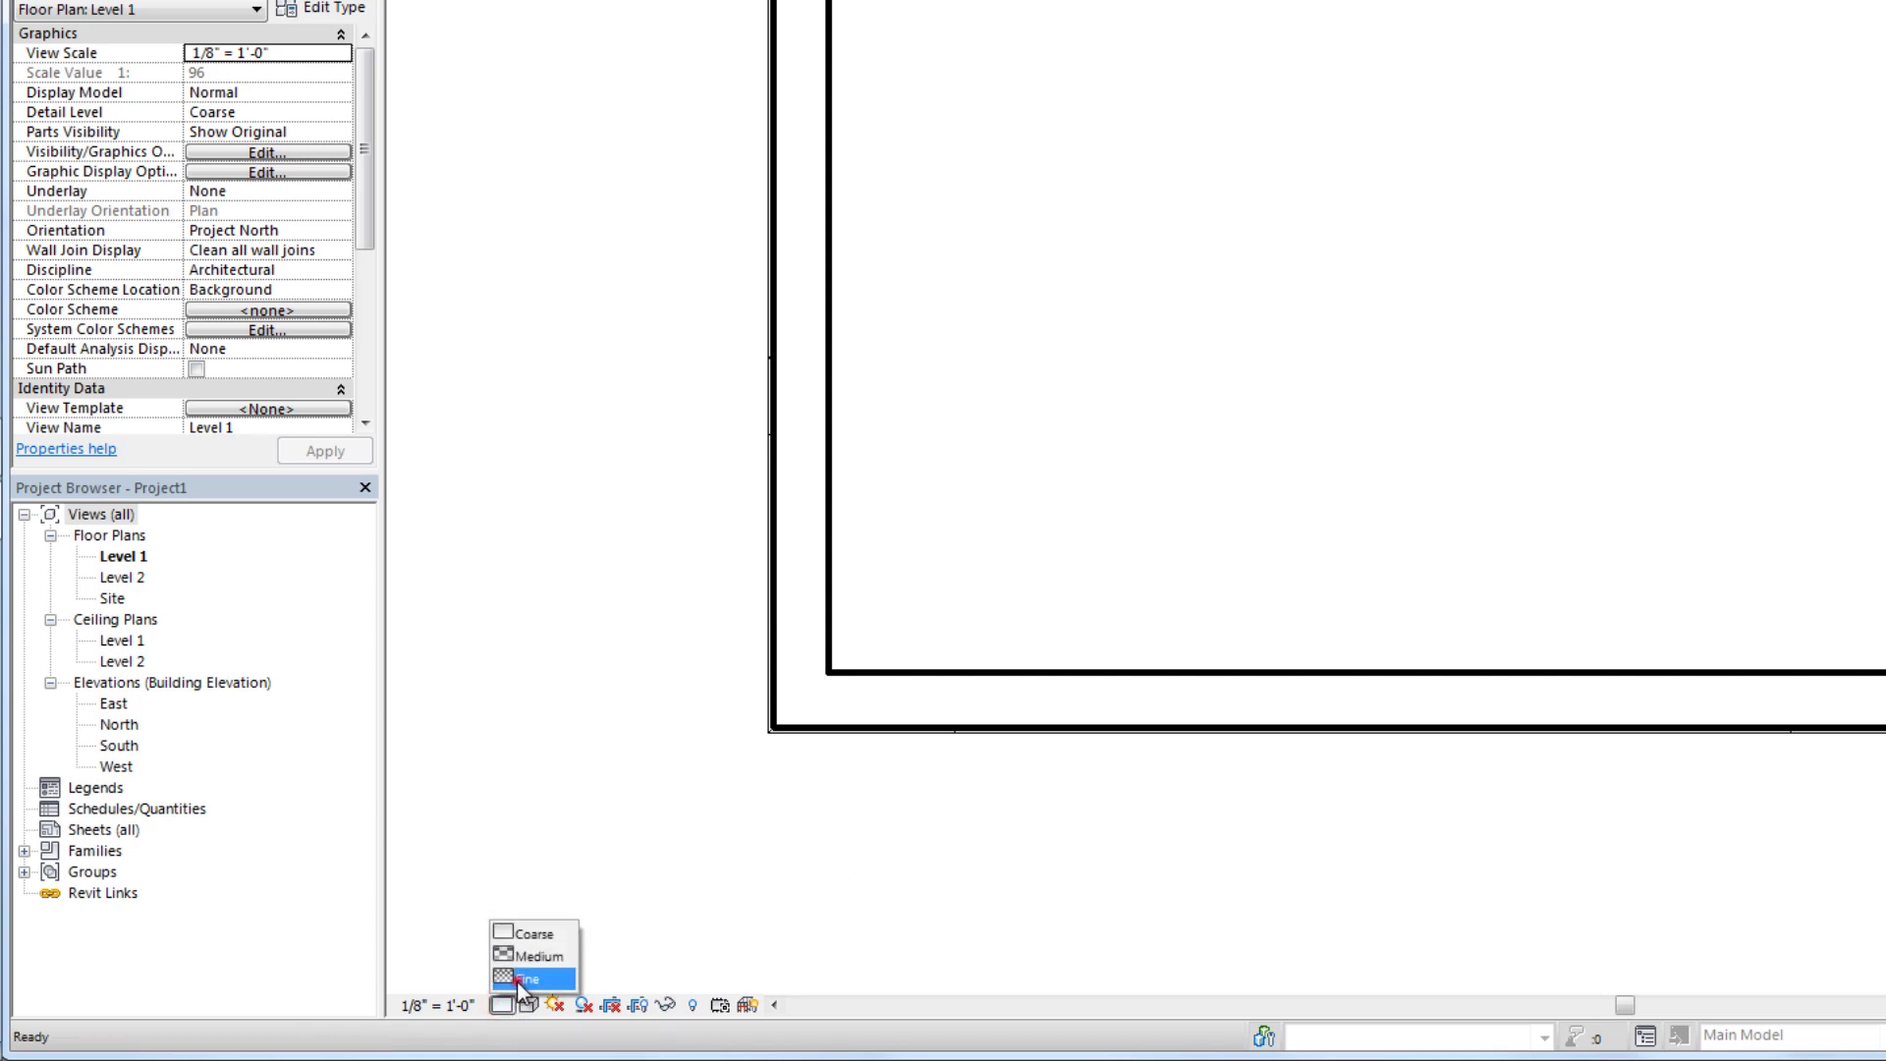
left_click(519, 979)
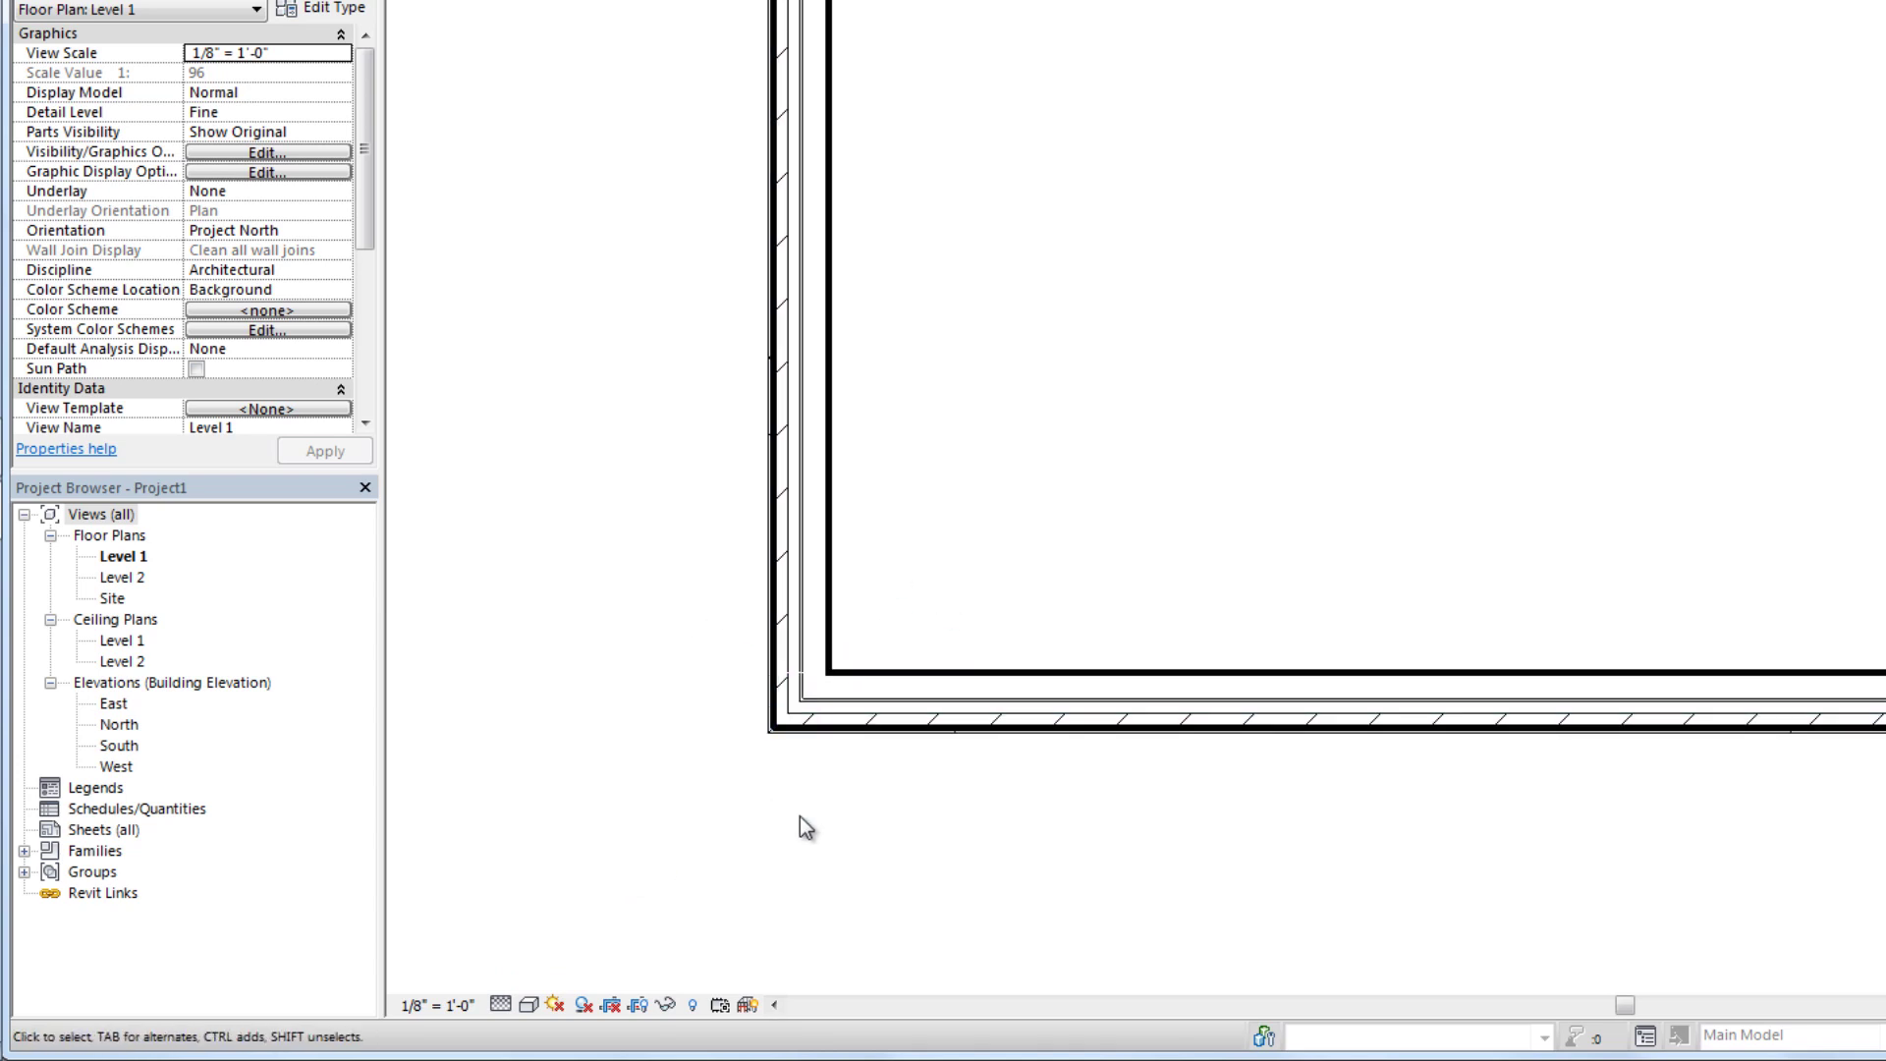
scroll(824, 817, "down", 2)
scroll(823, 816, "down", 1)
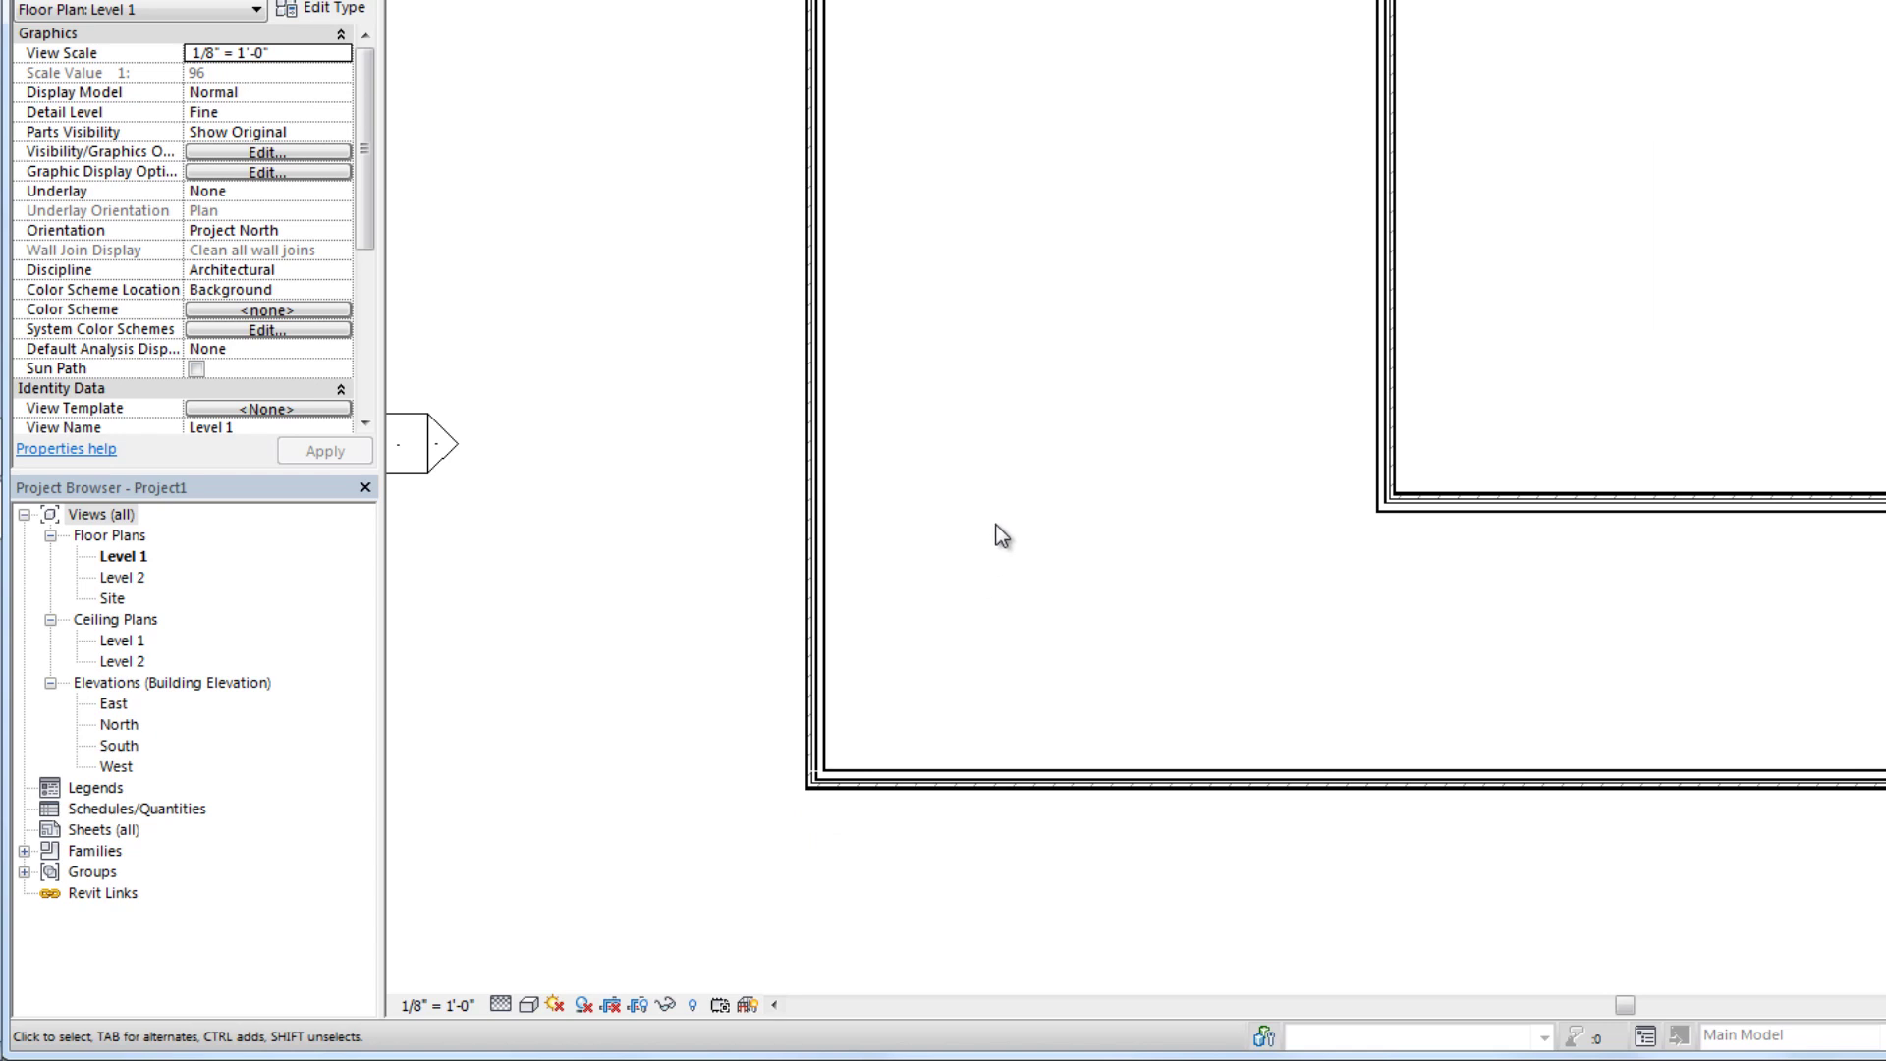
scroll(1000, 535, "down", 4)
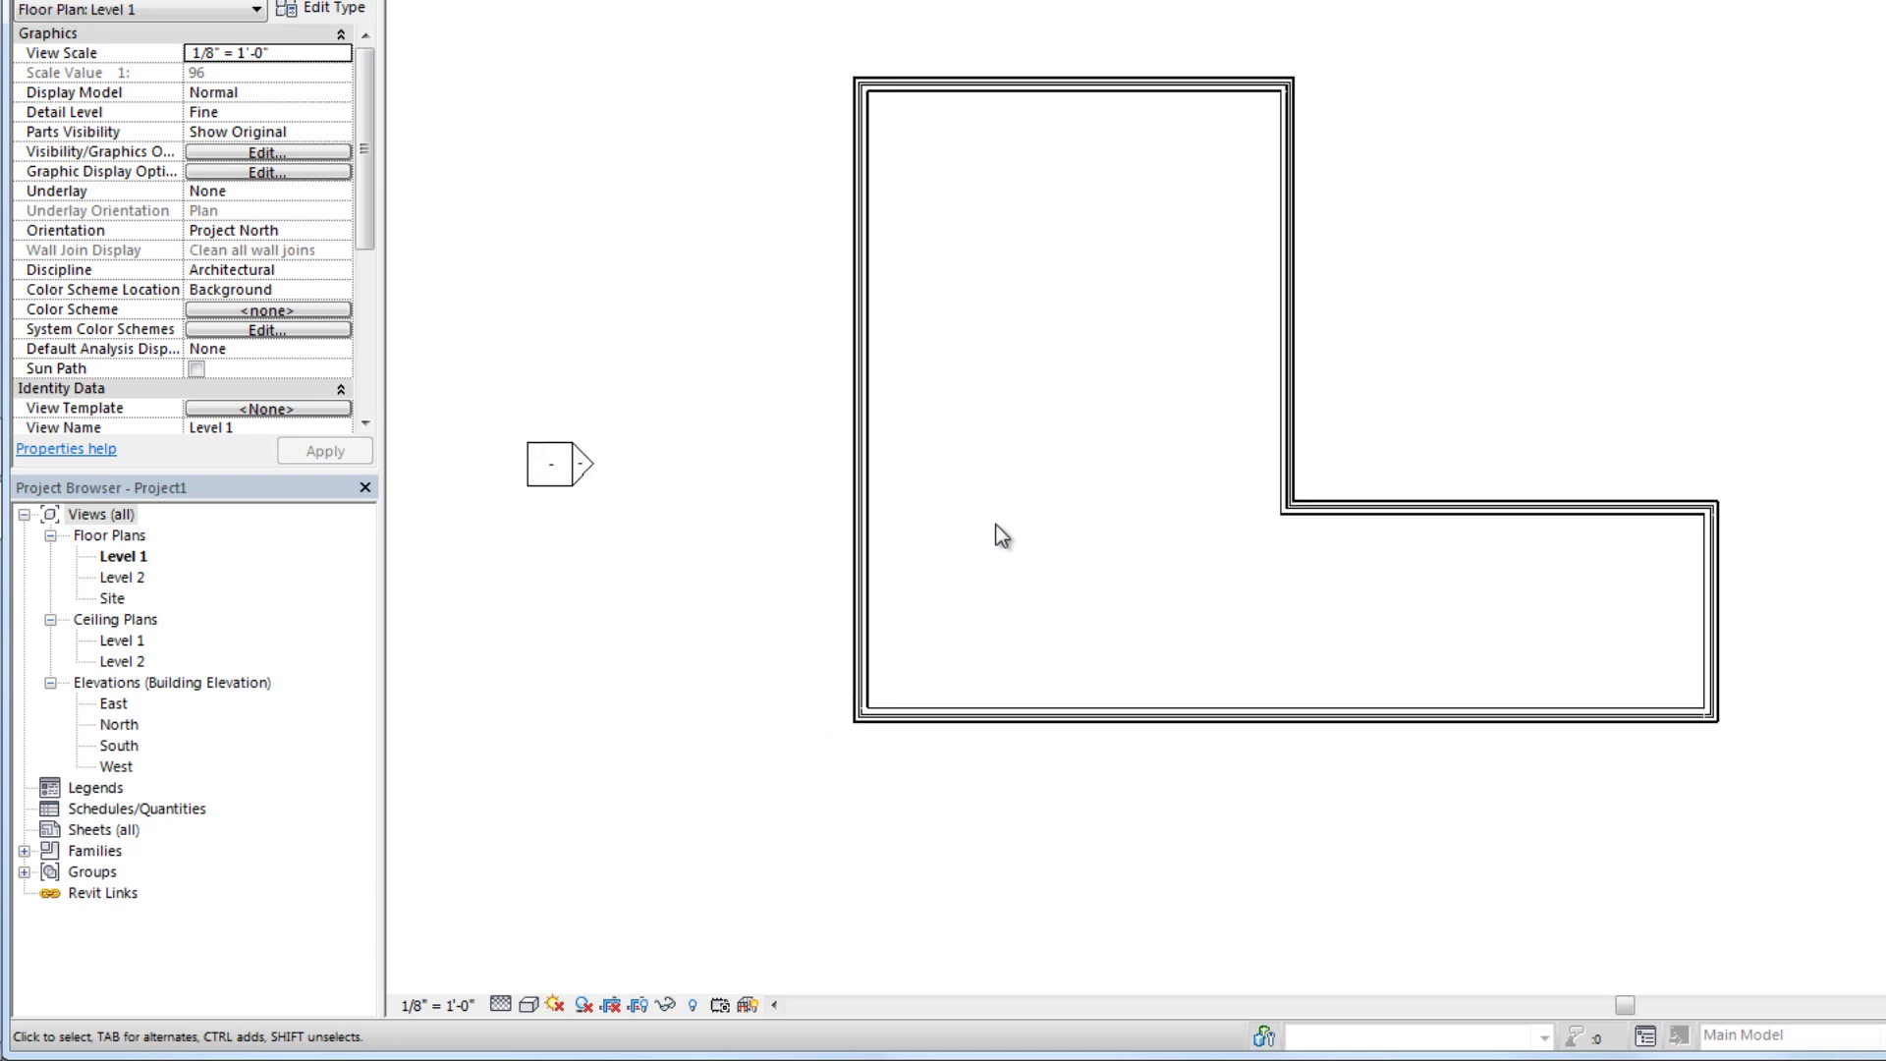
Zoom out and open the South elevation from the Project Browser
scroll(1009, 541, "down", 1)
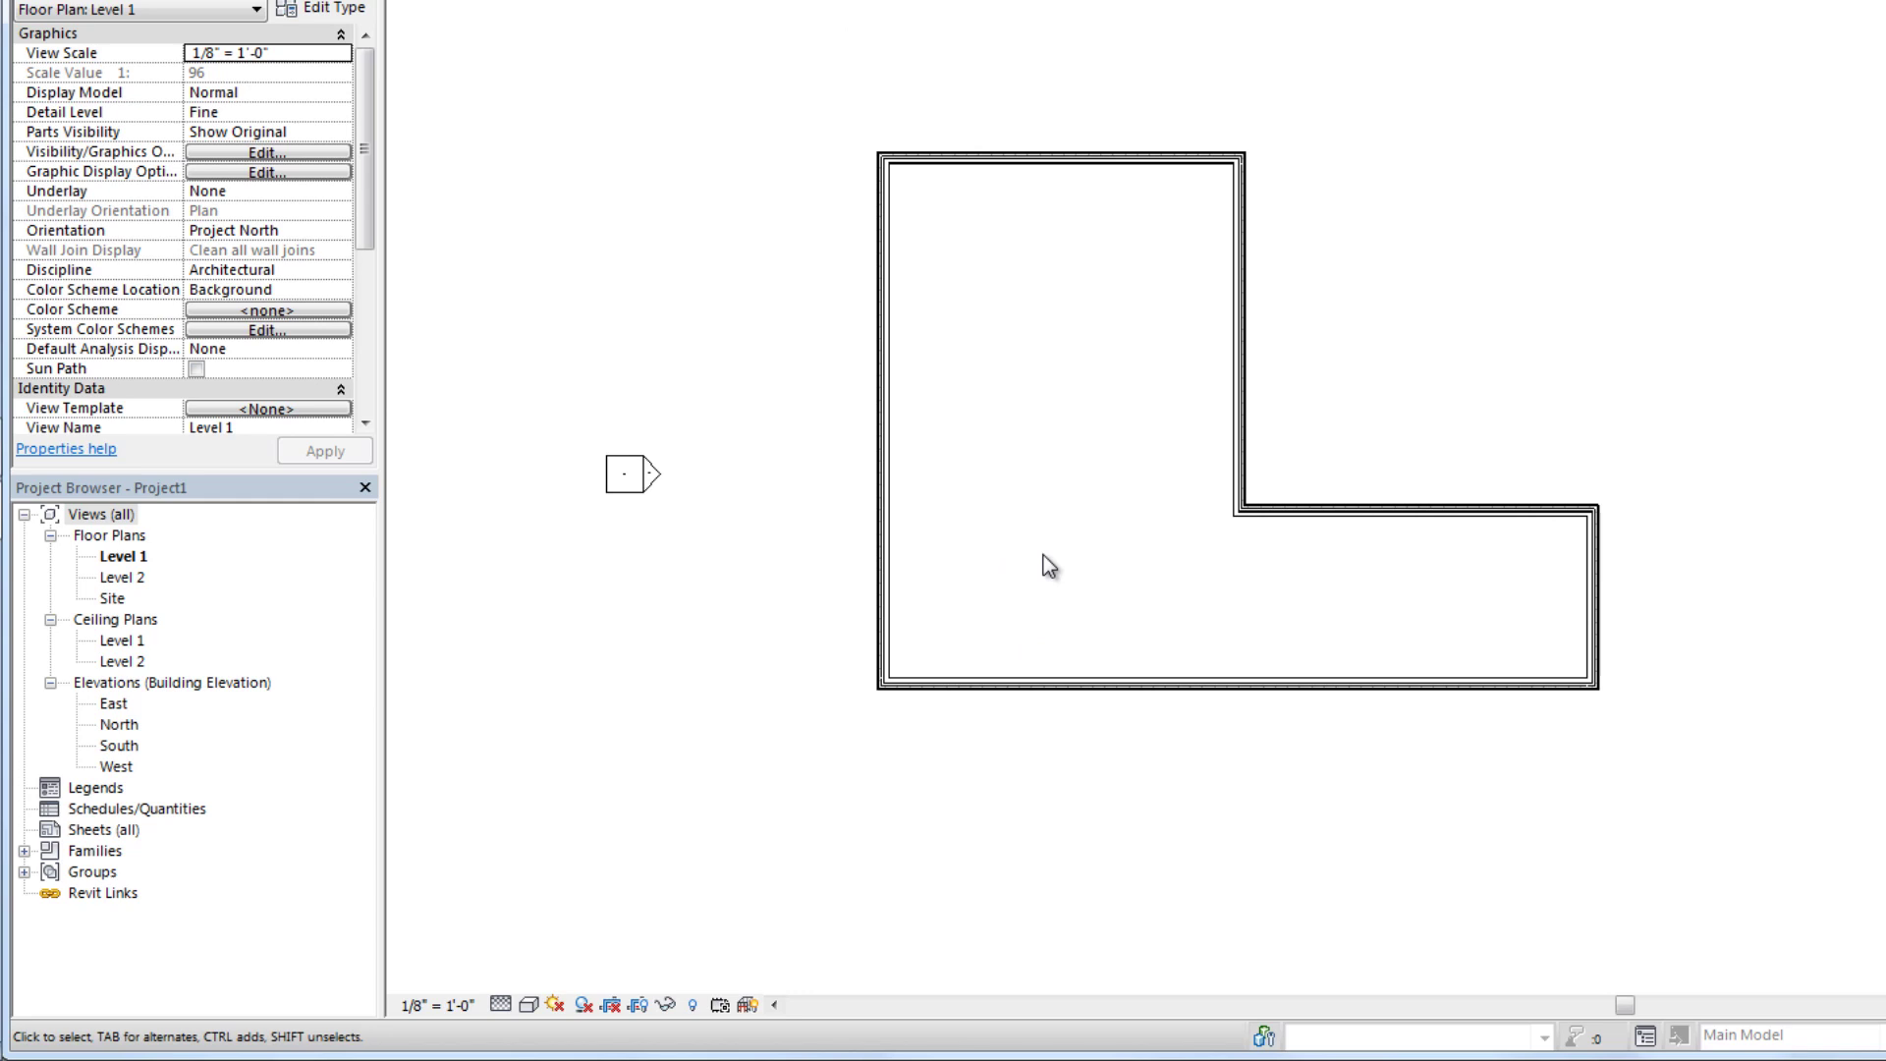
scroll(1045, 557, "down", 1)
scroll(1061, 568, "down", 3)
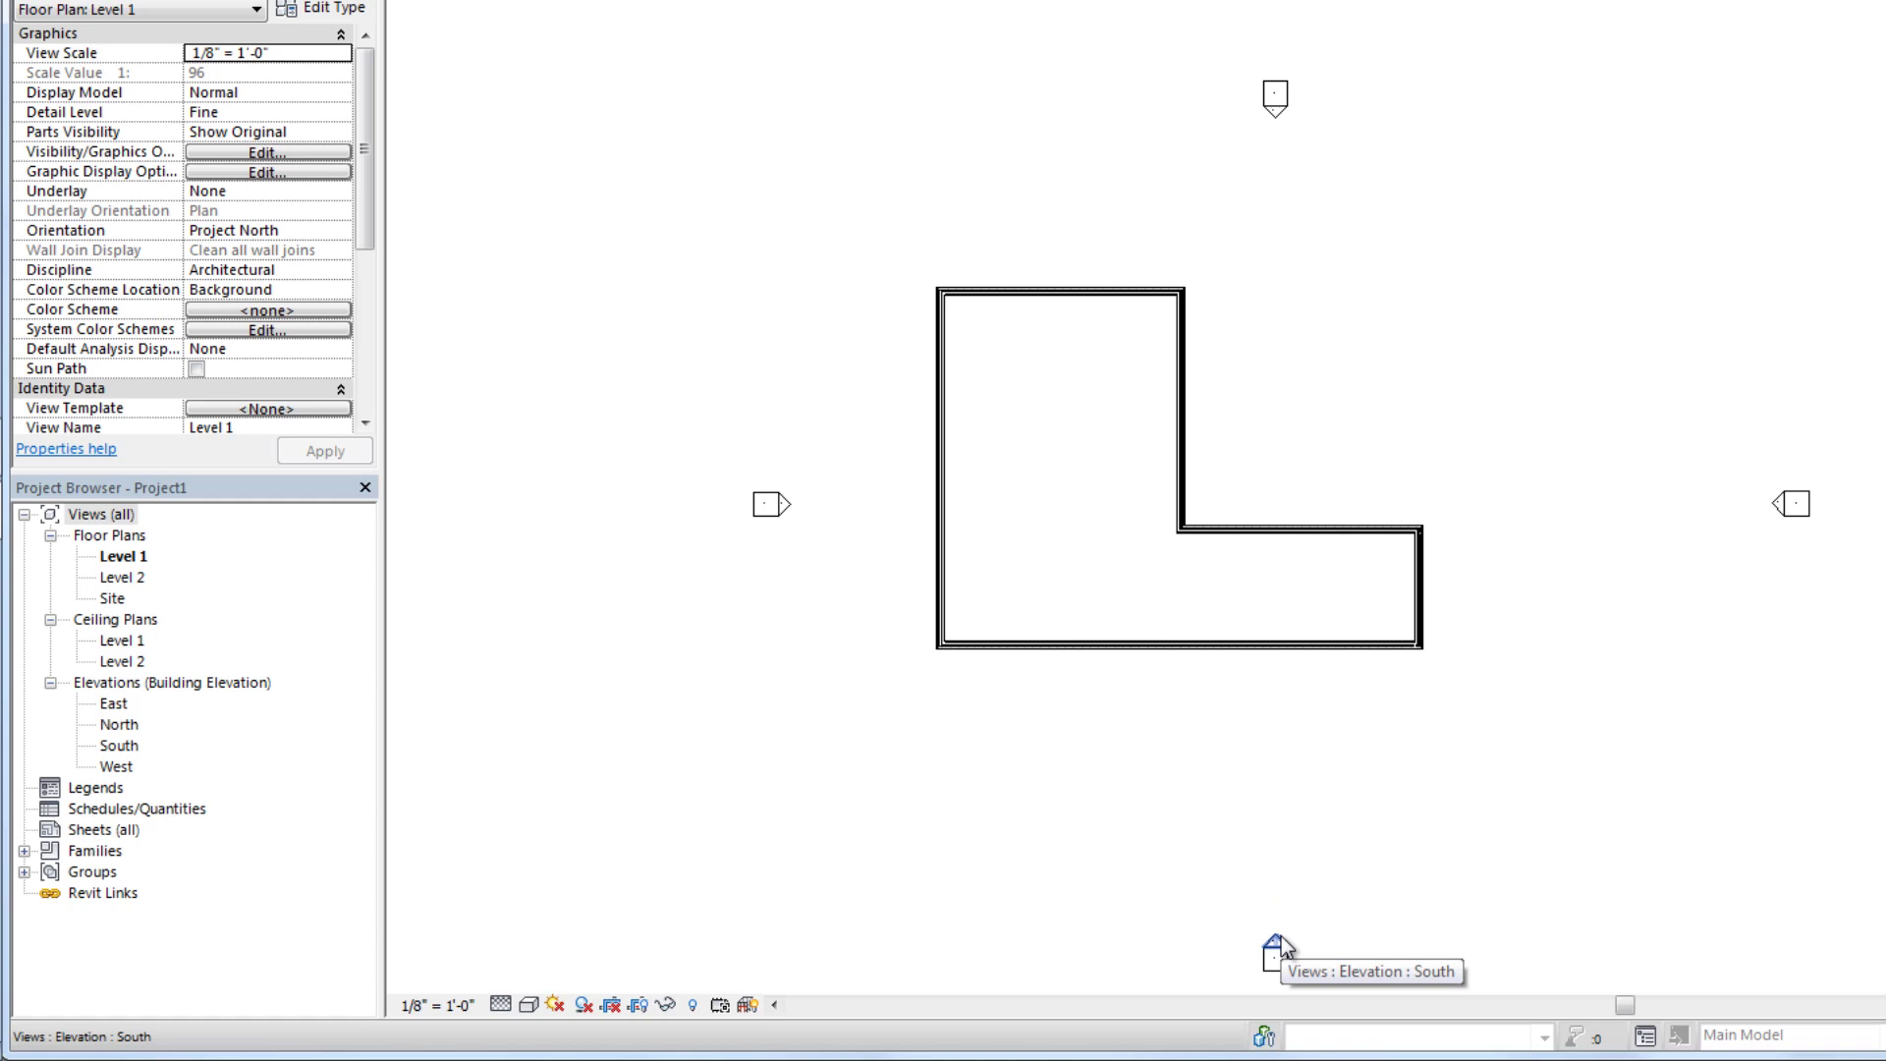
double_click(119, 746)
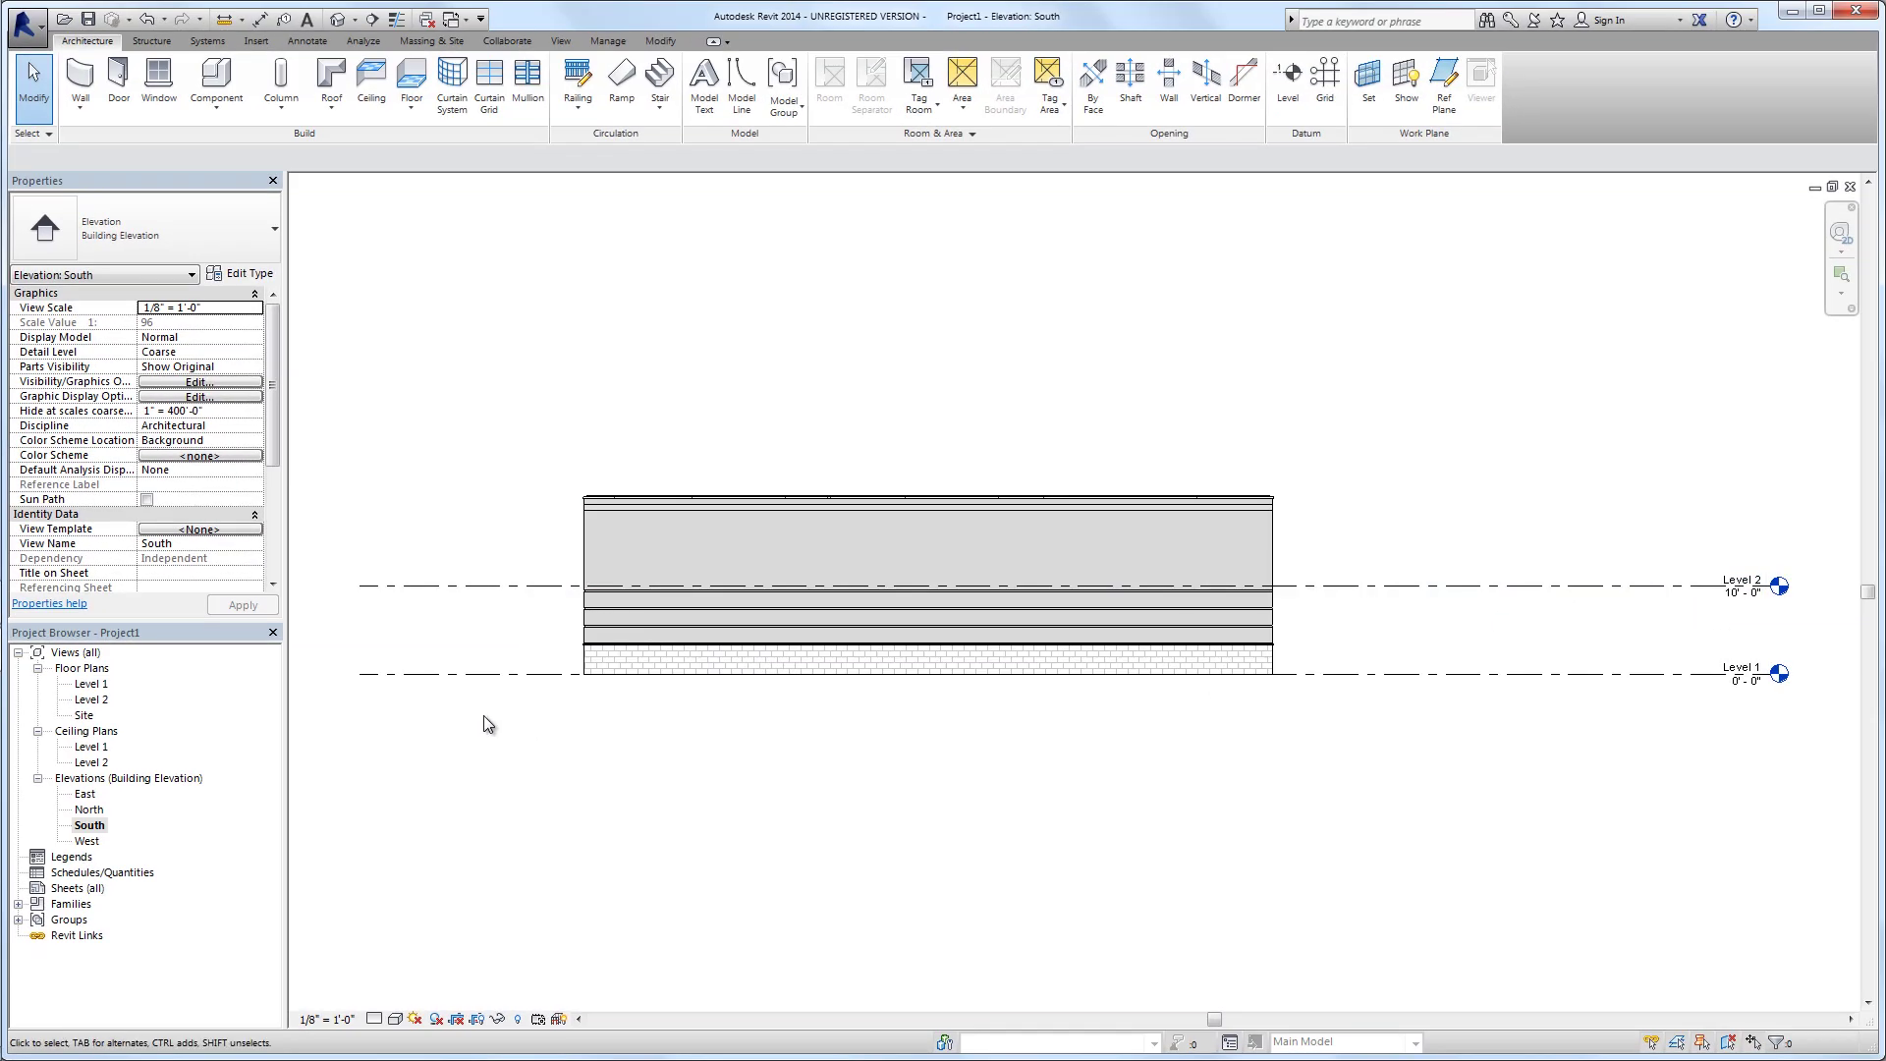
In the Level 1 plan, set all six walls' Top Constraint to Up to level: Level 2
left_click(90, 684)
double_click(90, 683)
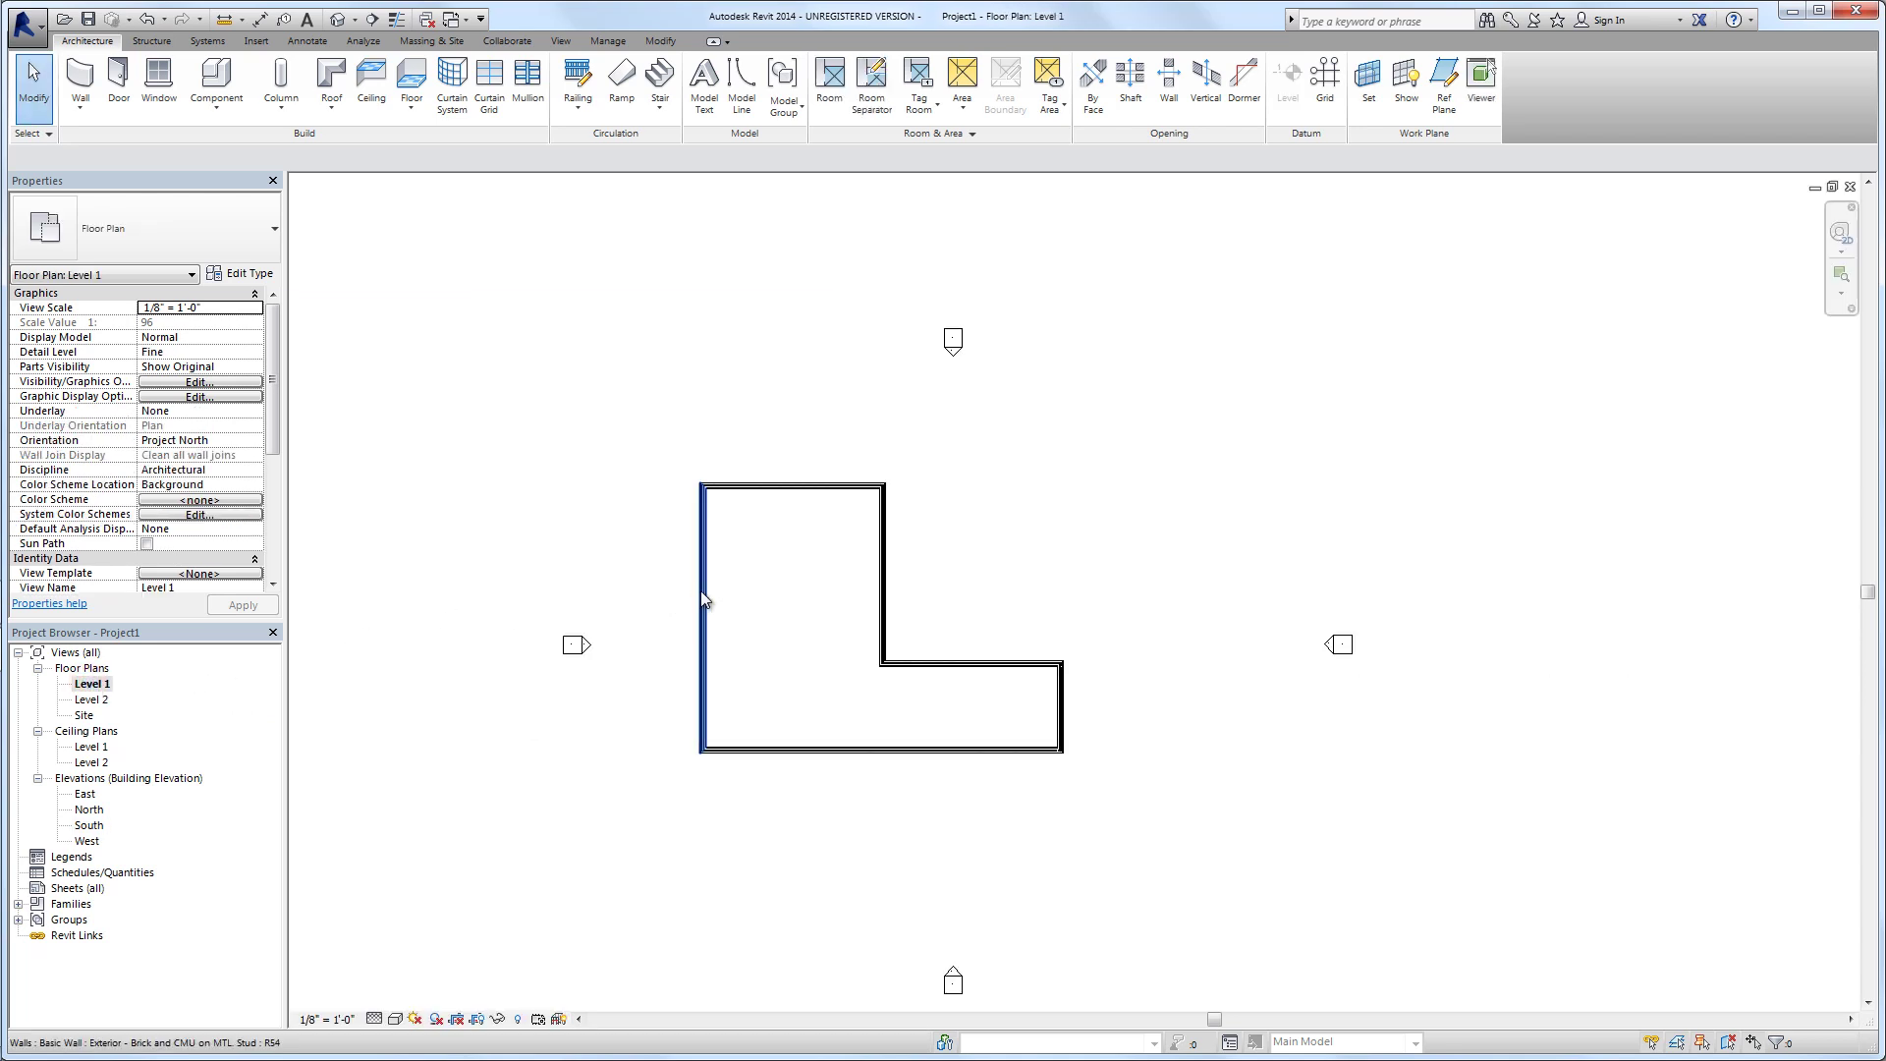
key("Tab")
left_click(701, 595)
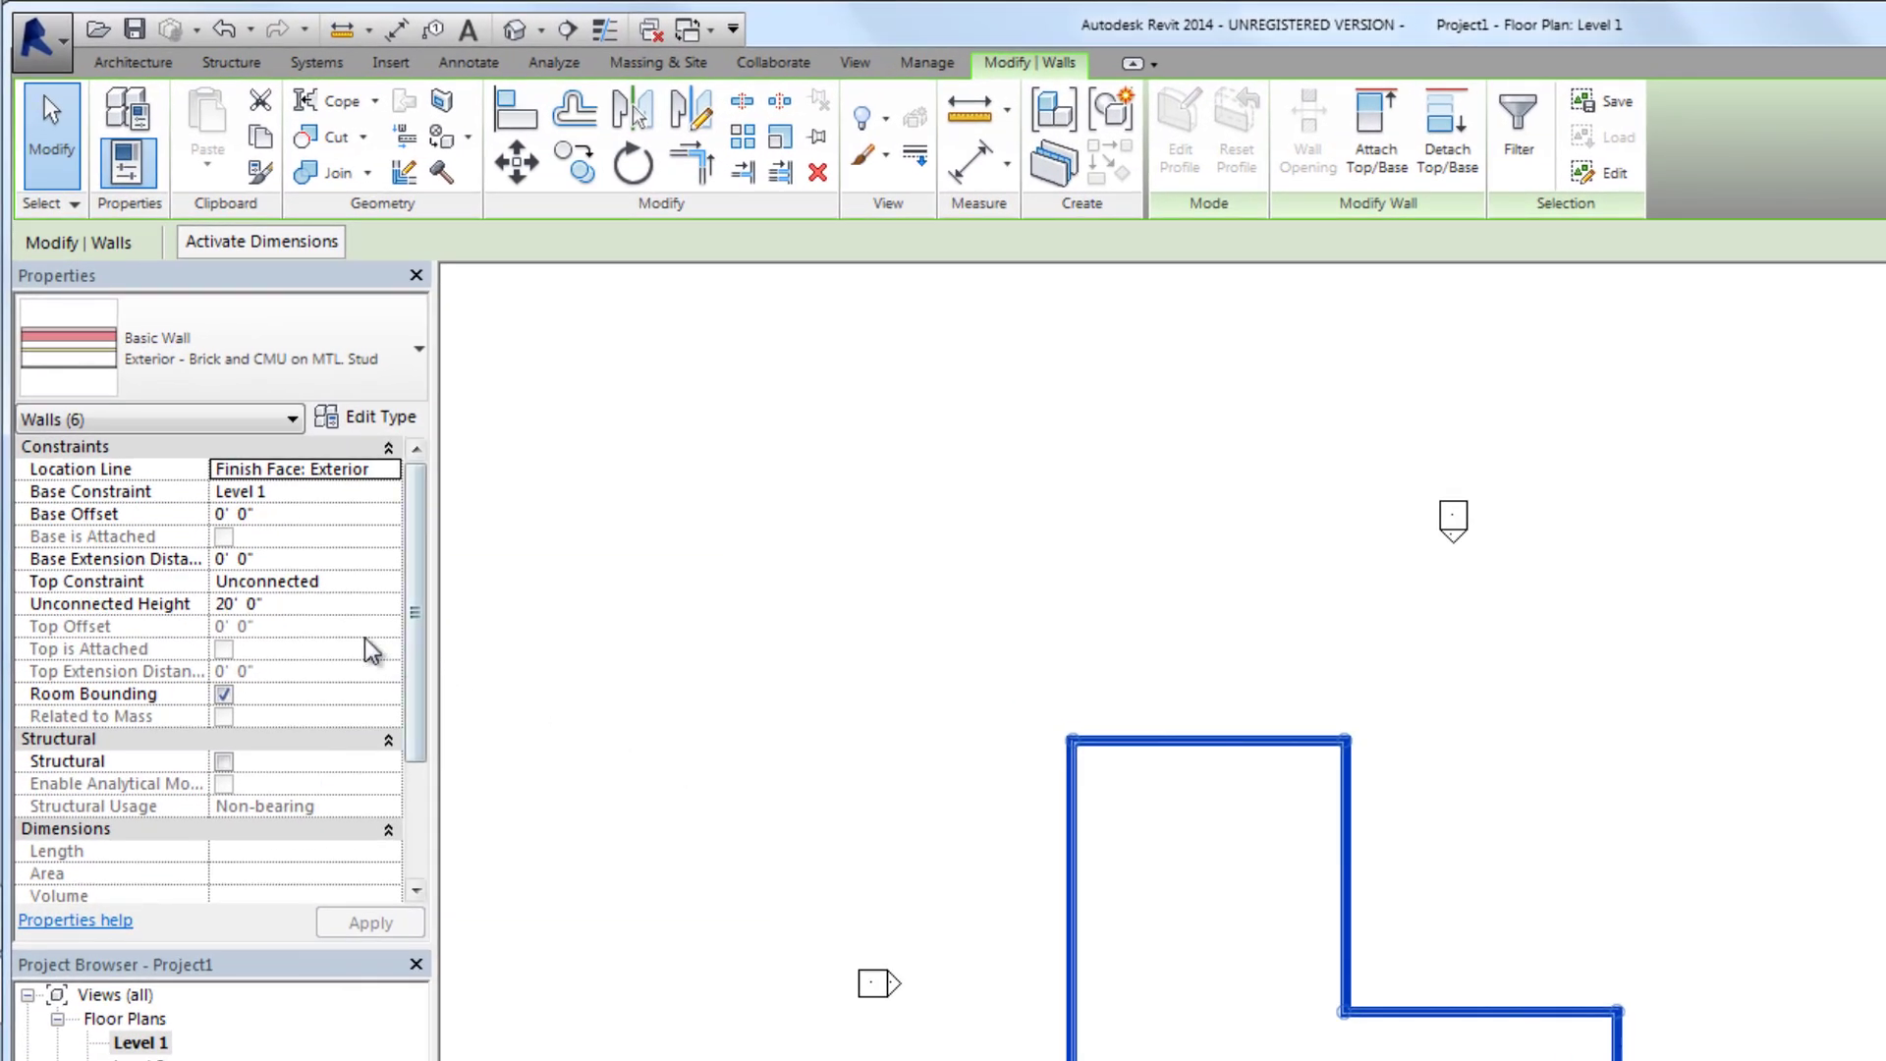
left_click(261, 581)
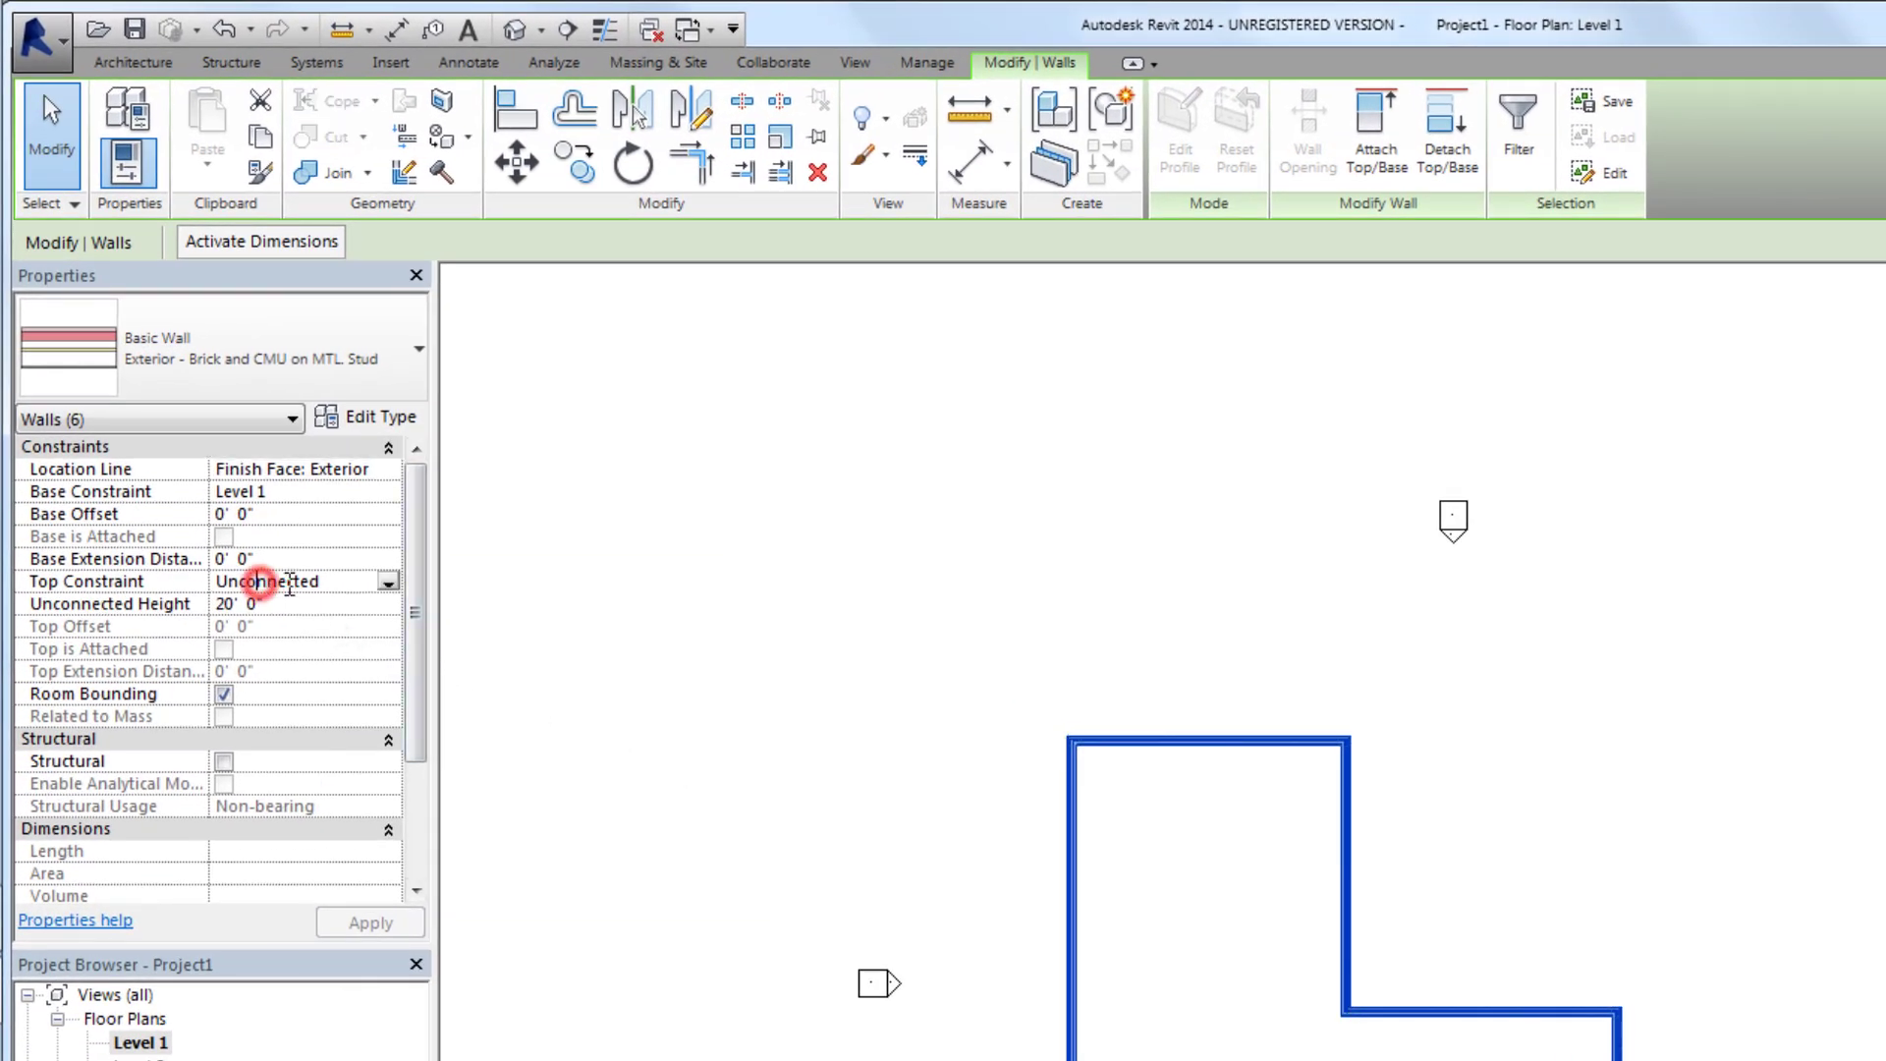
left_click(389, 582)
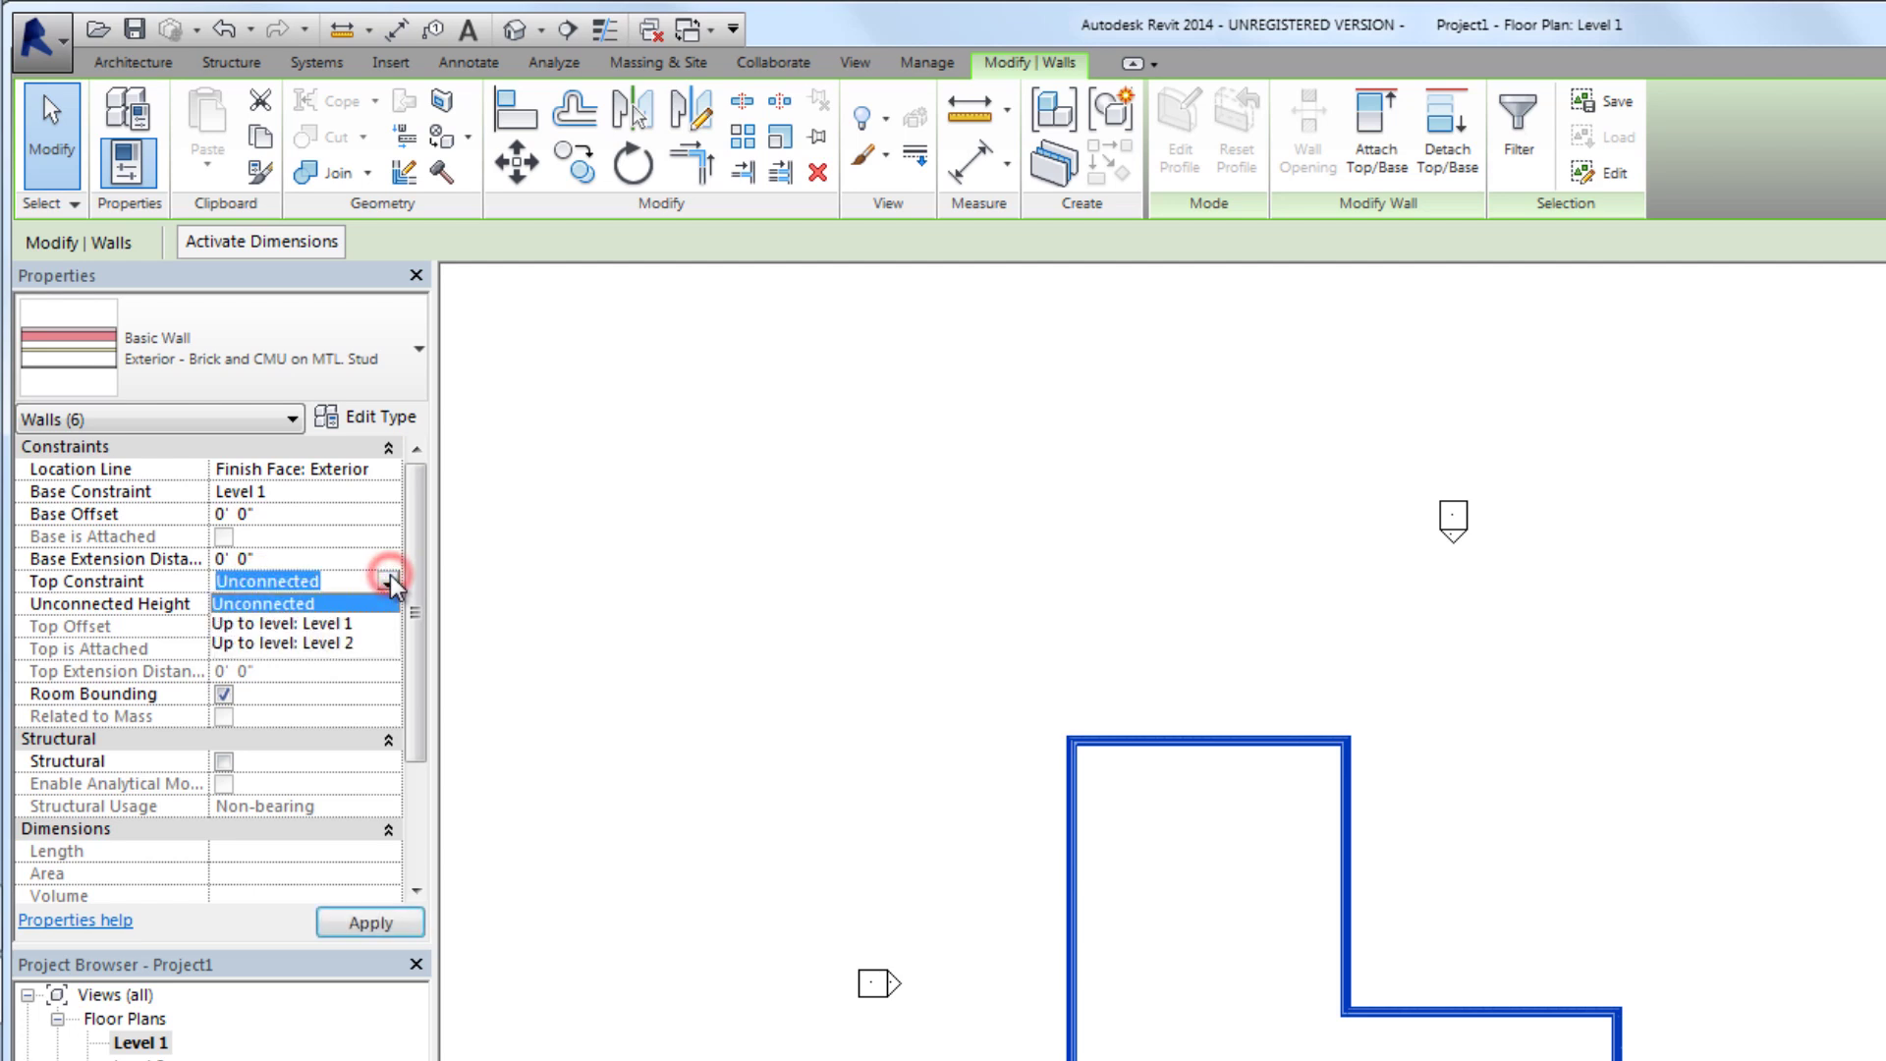
left_click(319, 644)
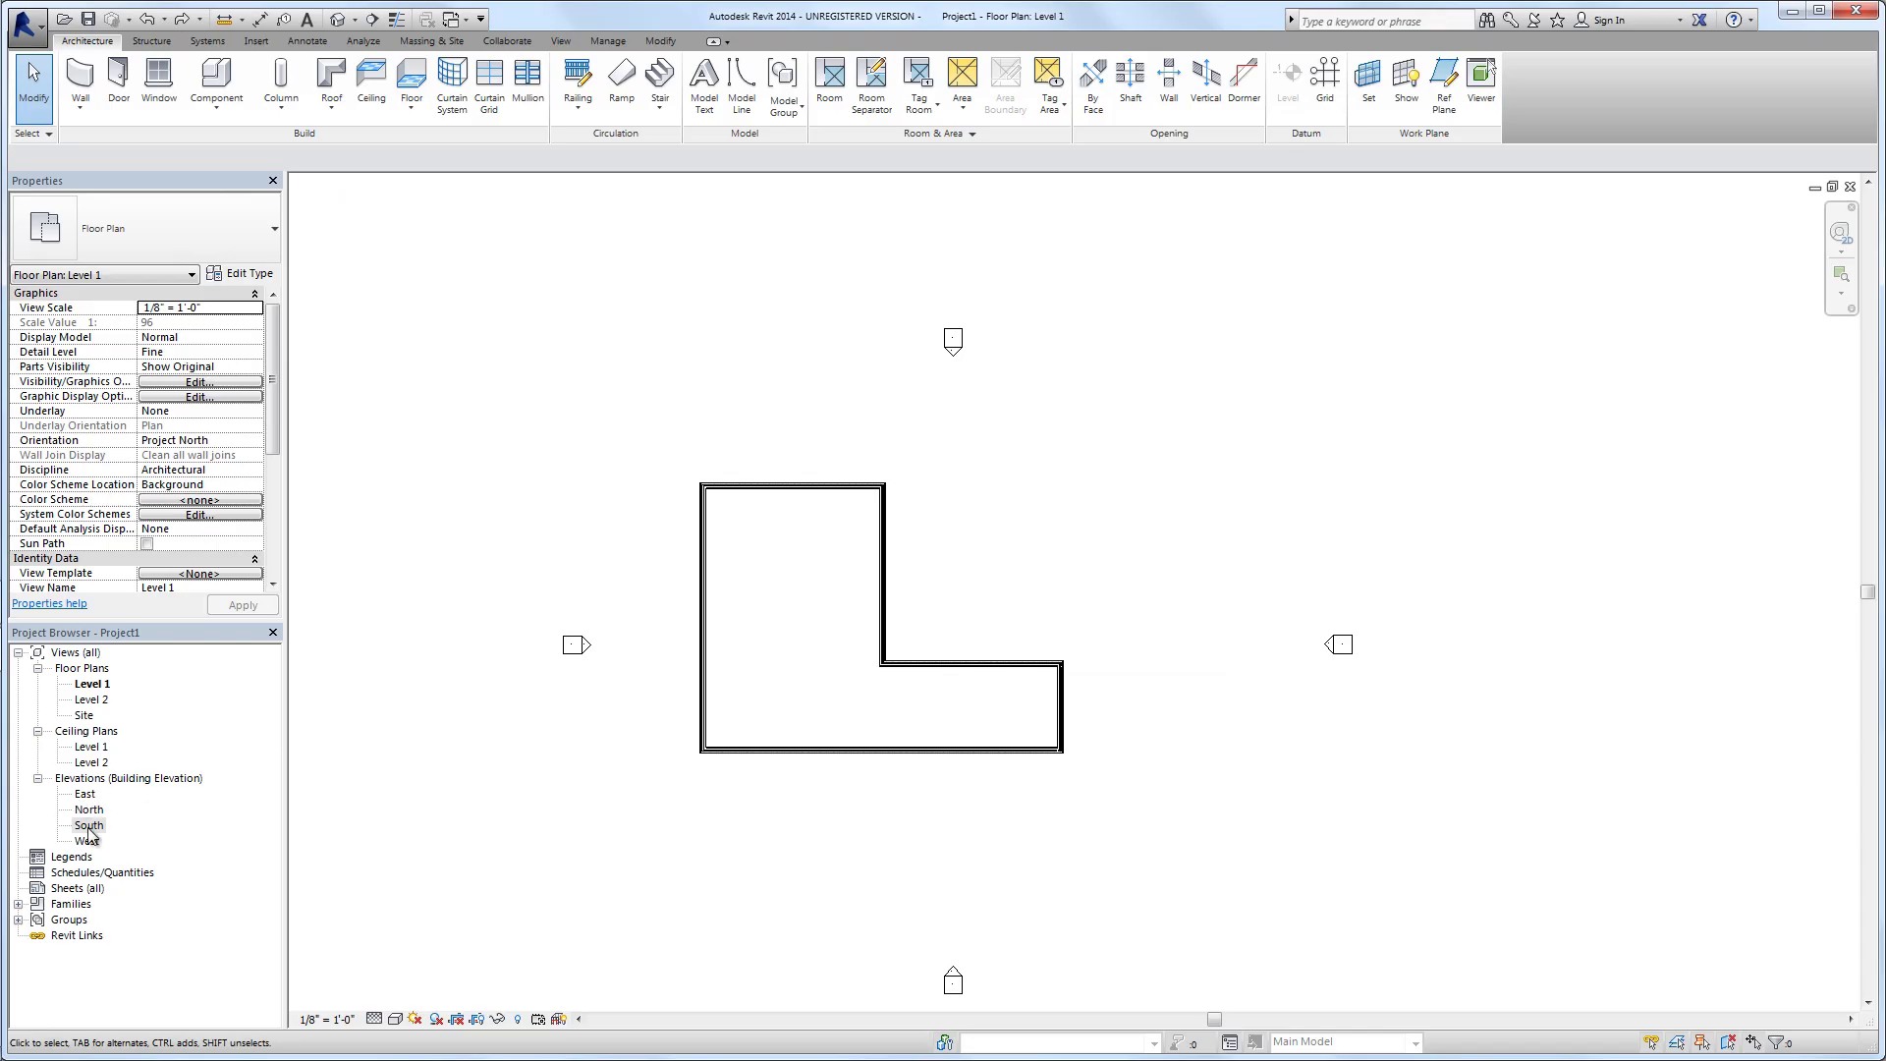
In the South elevation, change Level 2's elevation to 14'
left_click(89, 826)
double_click(88, 826)
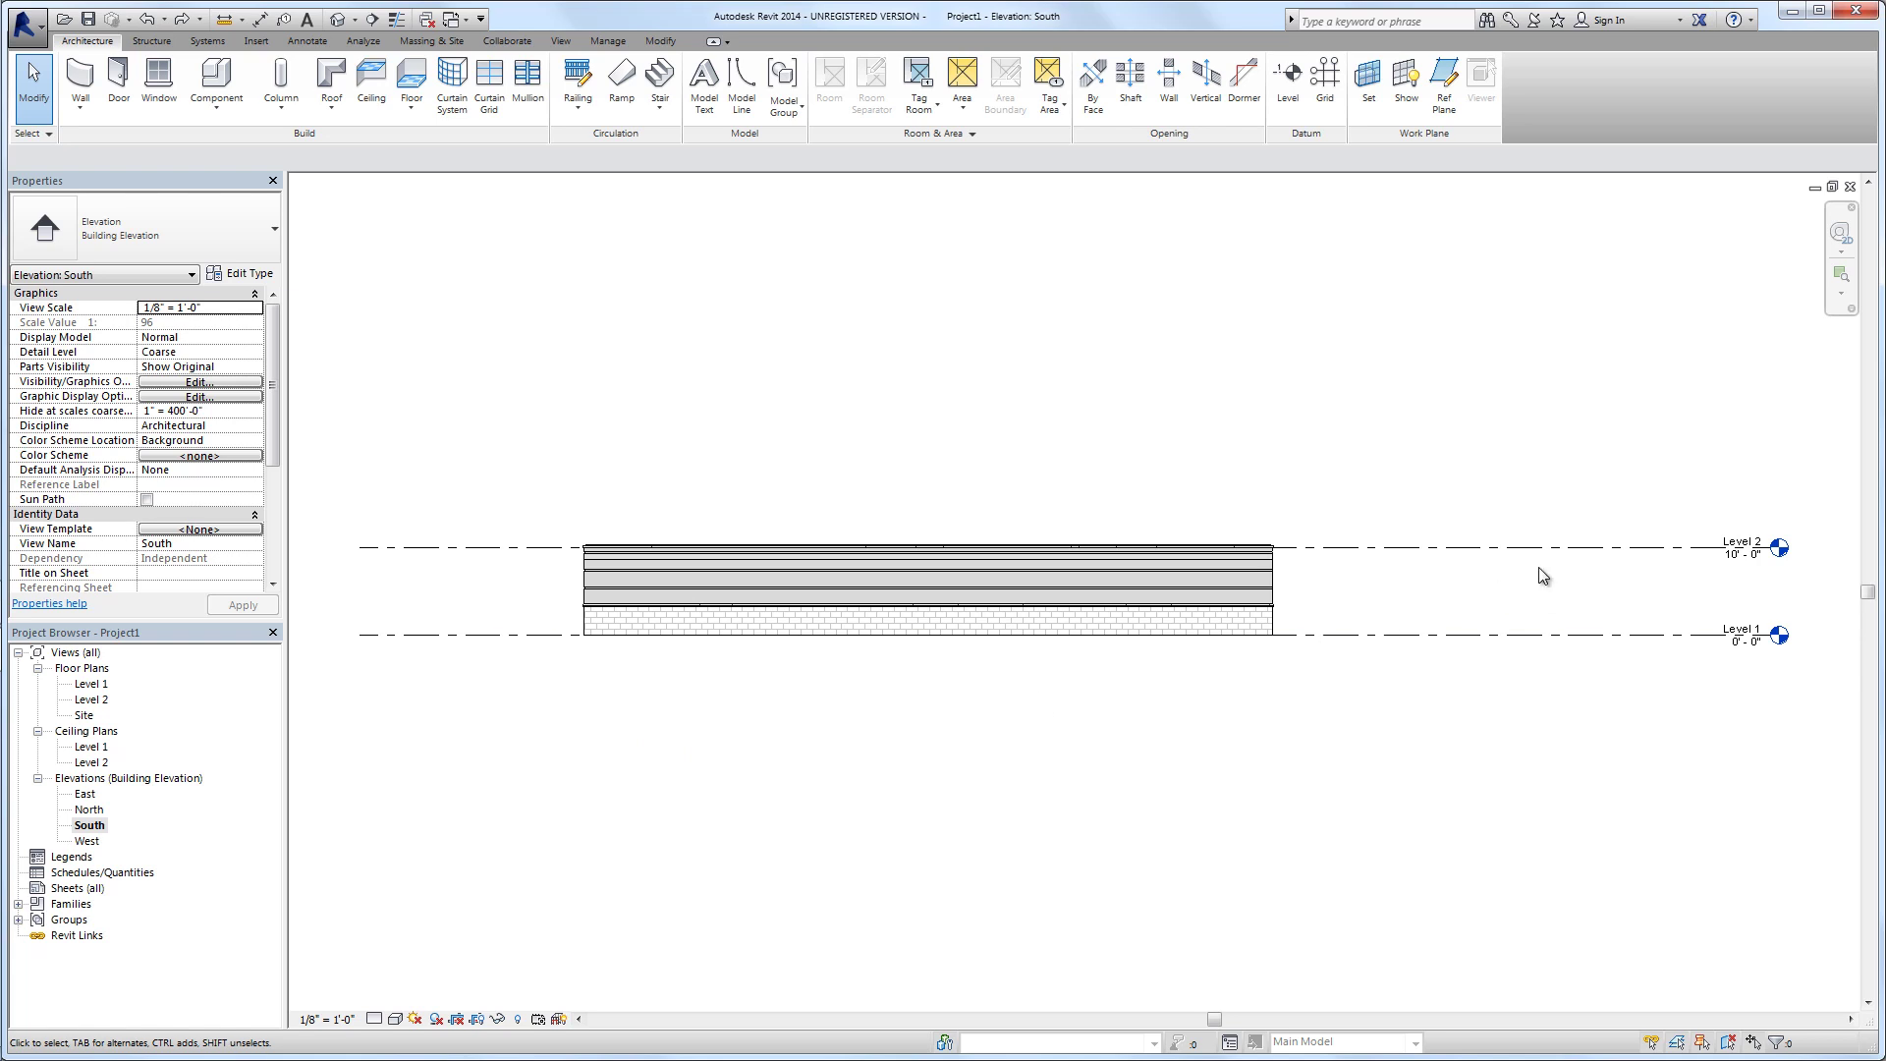
left_click(1636, 551)
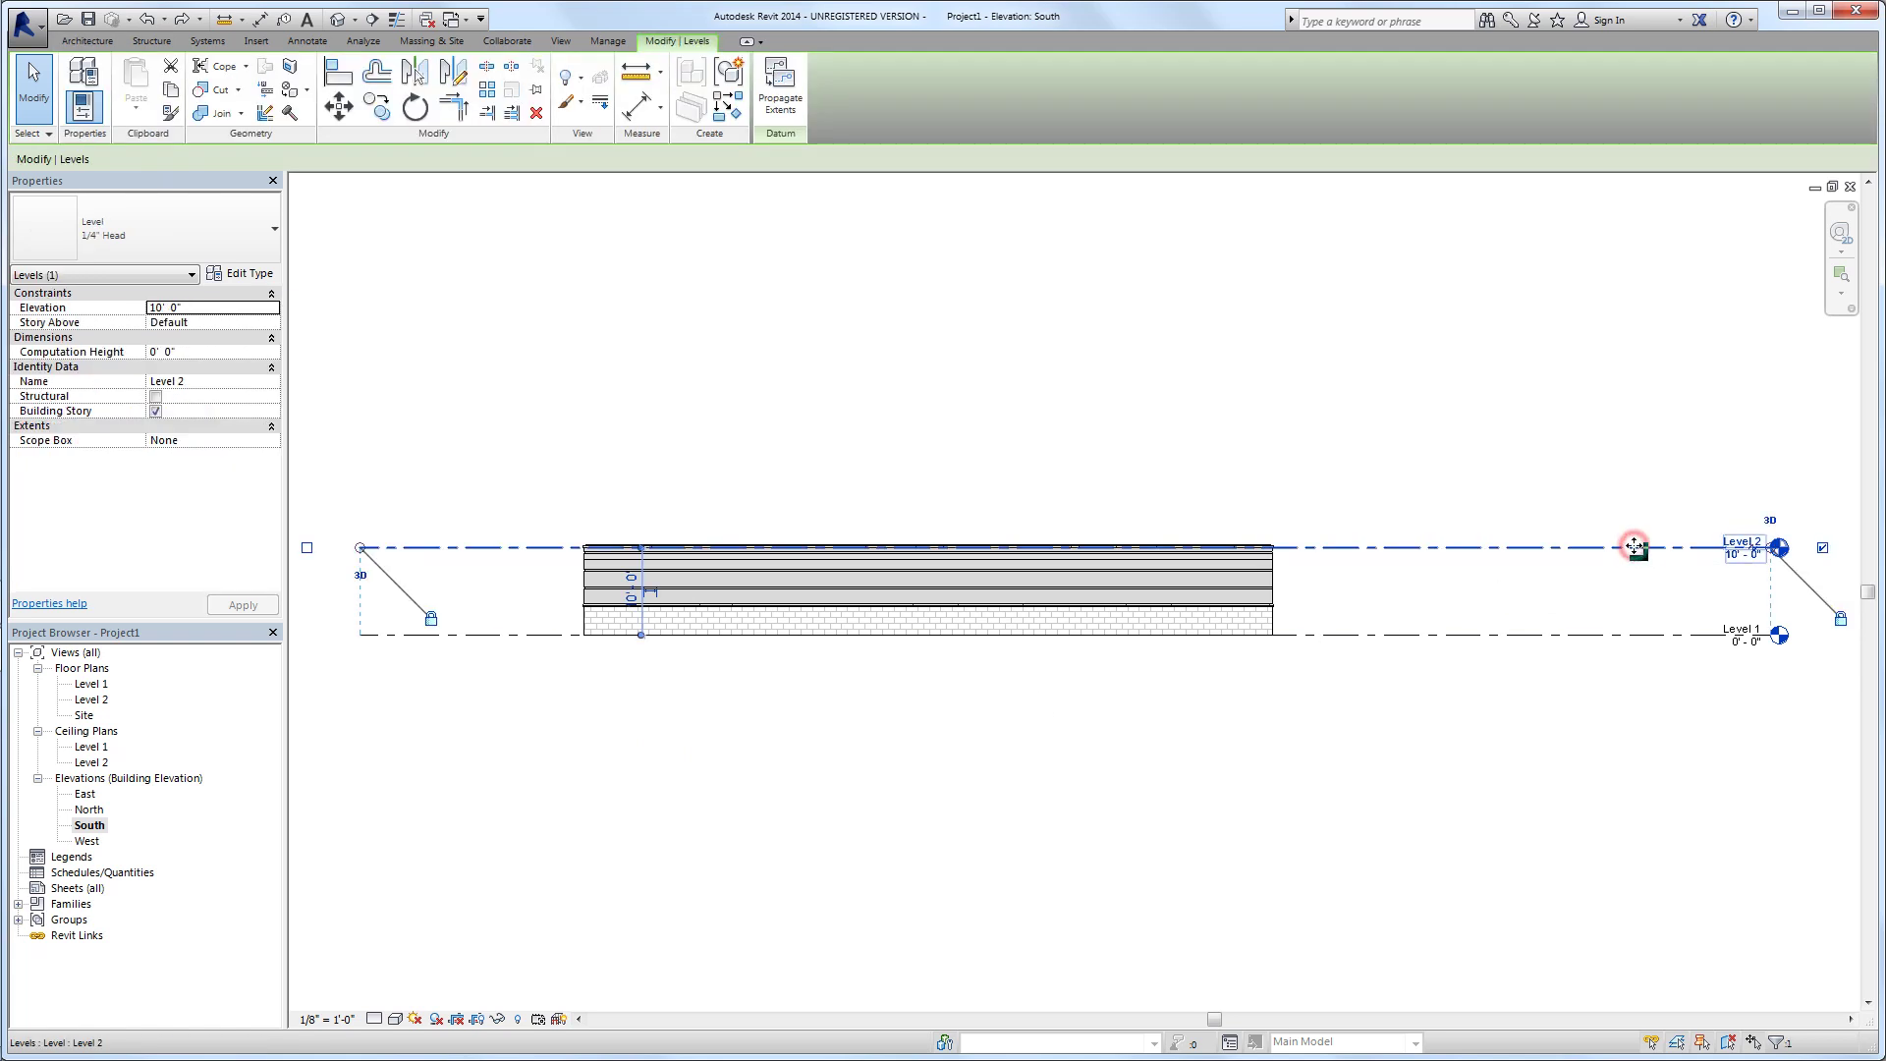
left_click(1733, 560)
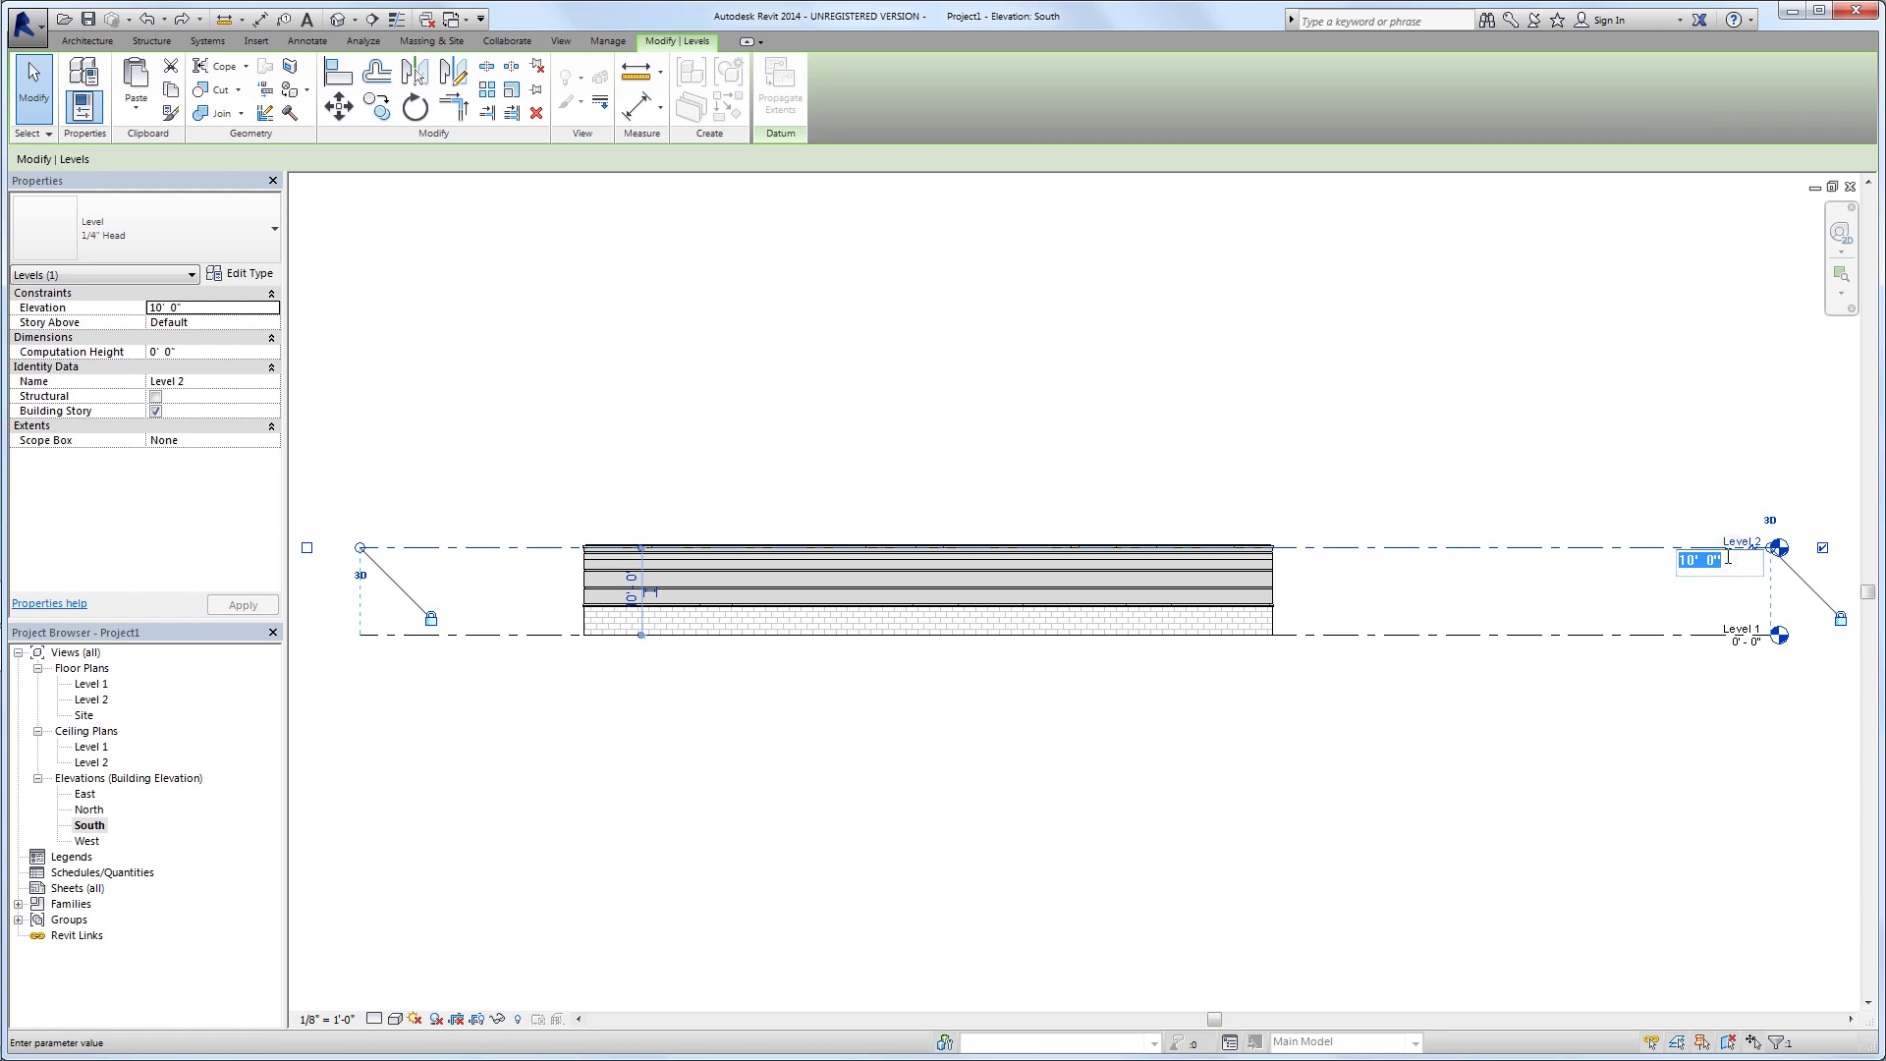
type("14'")
key("Return")
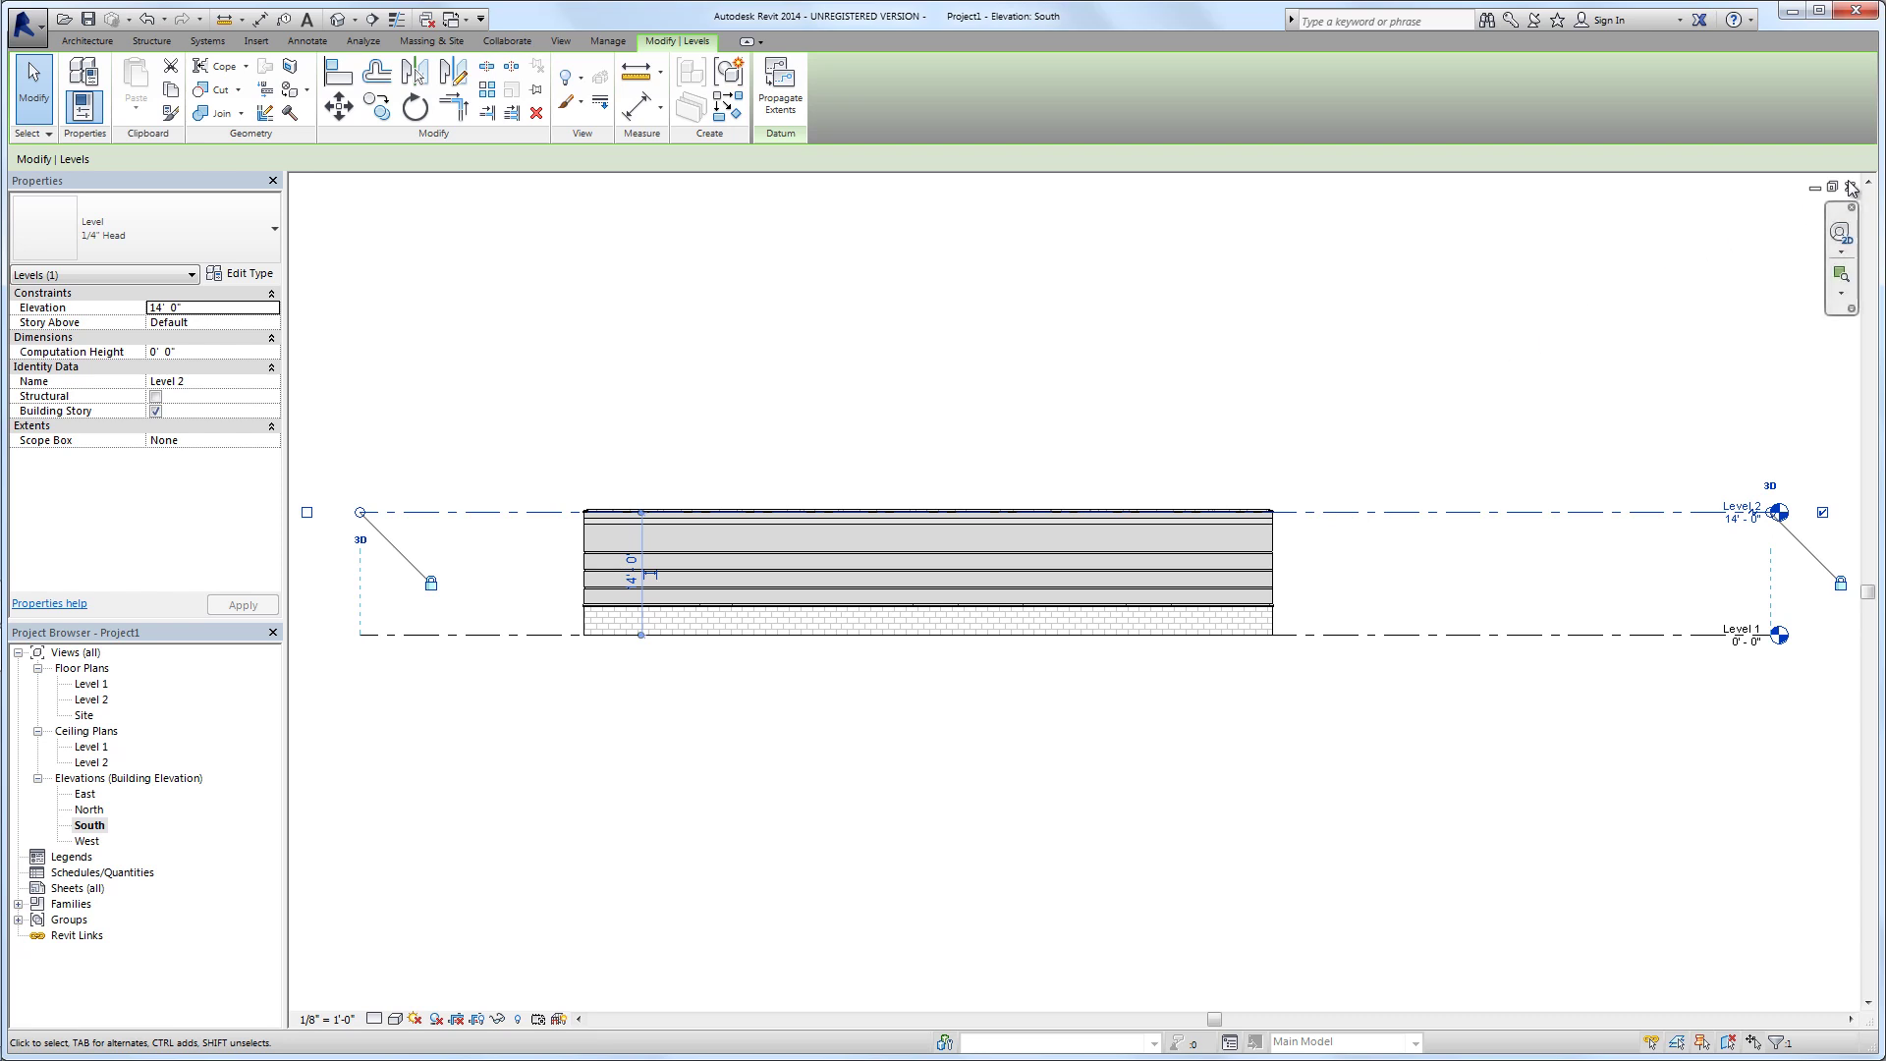
key("Escape")
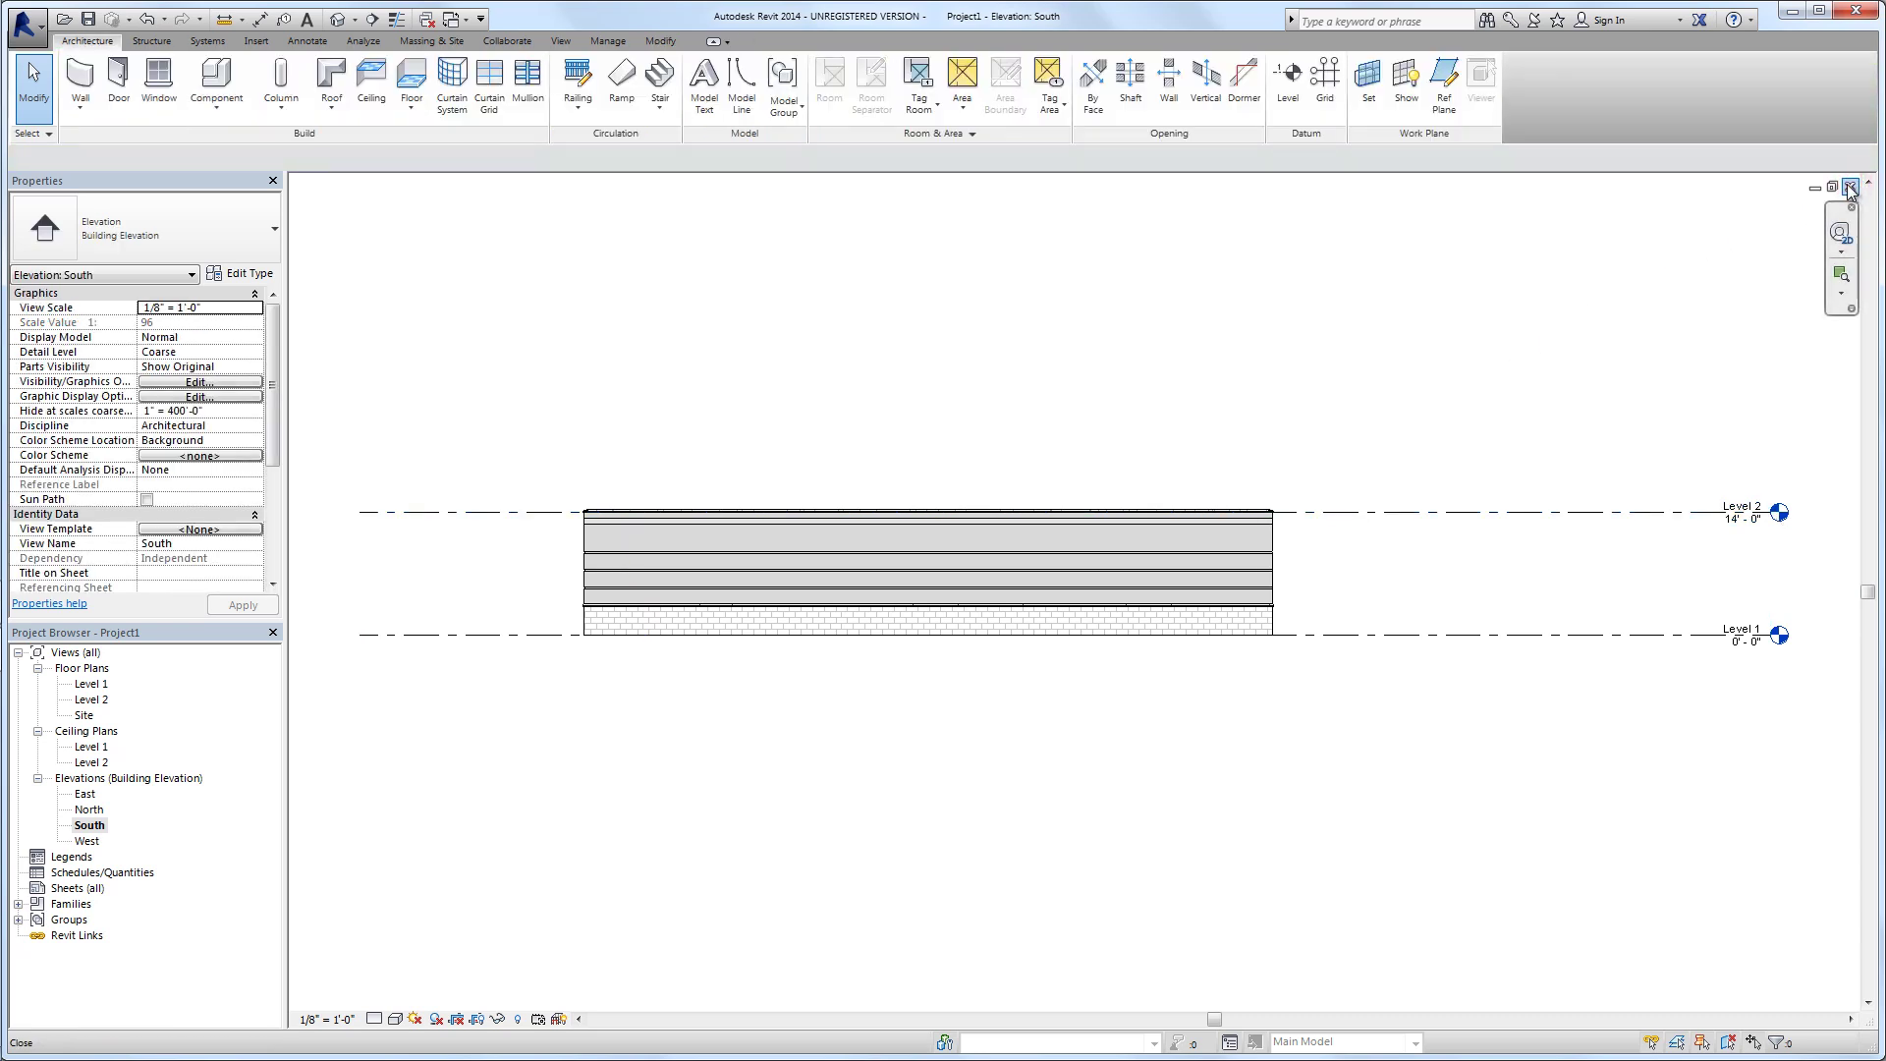
Close the South elevation and set the inner horizontal wall 20' 0" below the top wall
left_click(1849, 188)
scroll(764, 560, "up", 4)
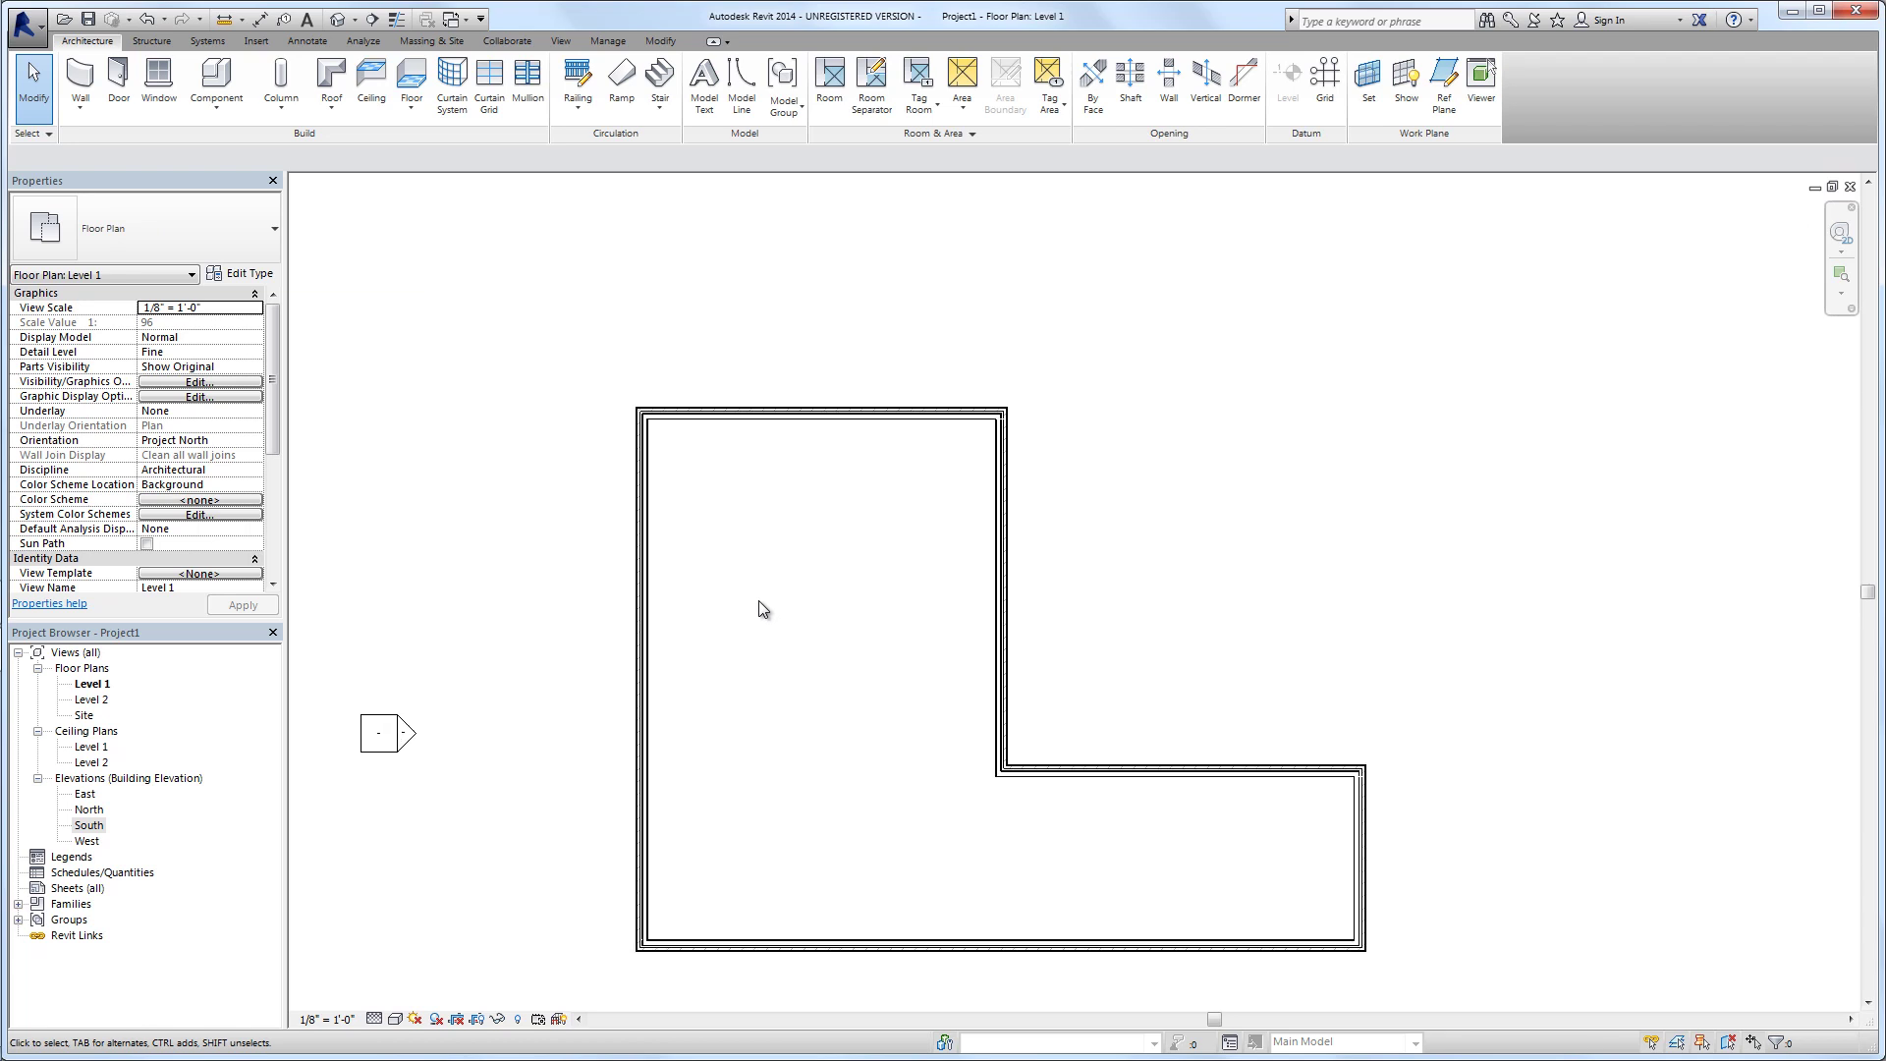
mouse_move(760, 603)
middle_mouse_down()
mouse_move(855, 568)
mouse_move(901, 514)
middle_mouse_up()
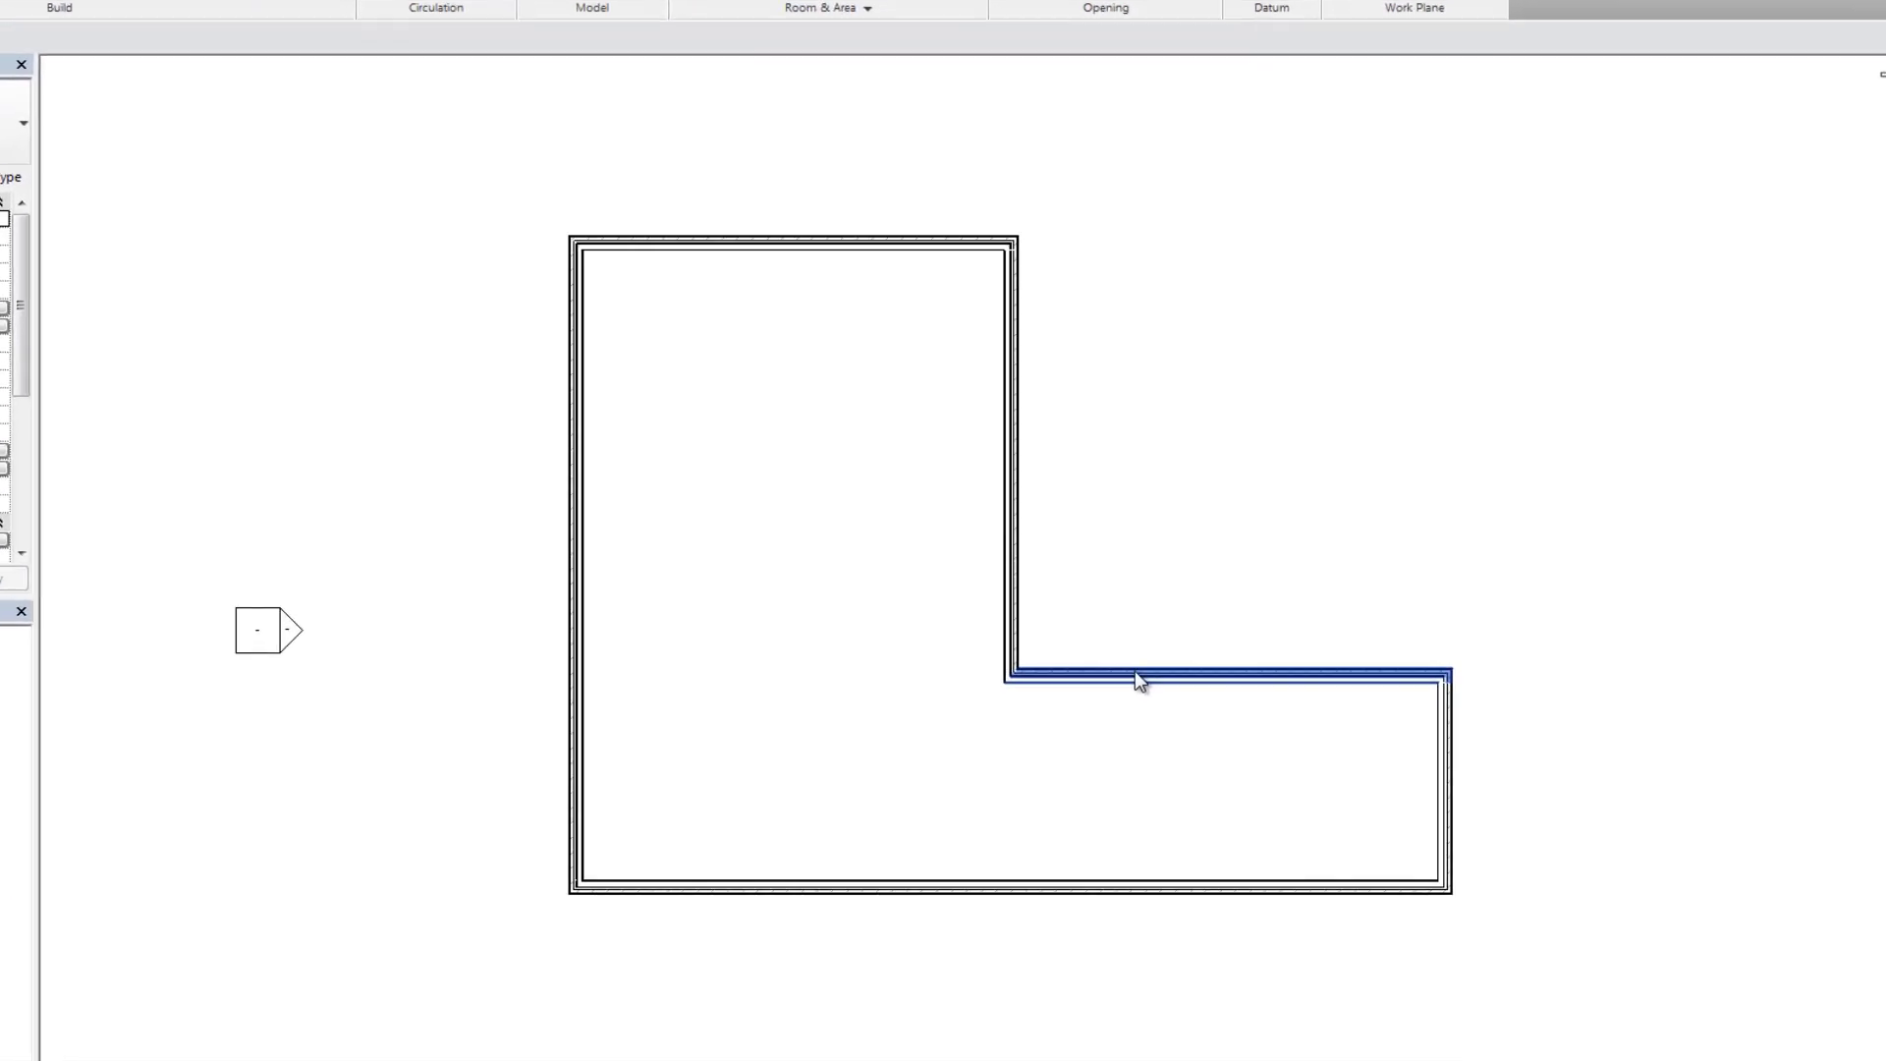
left_click(1193, 685)
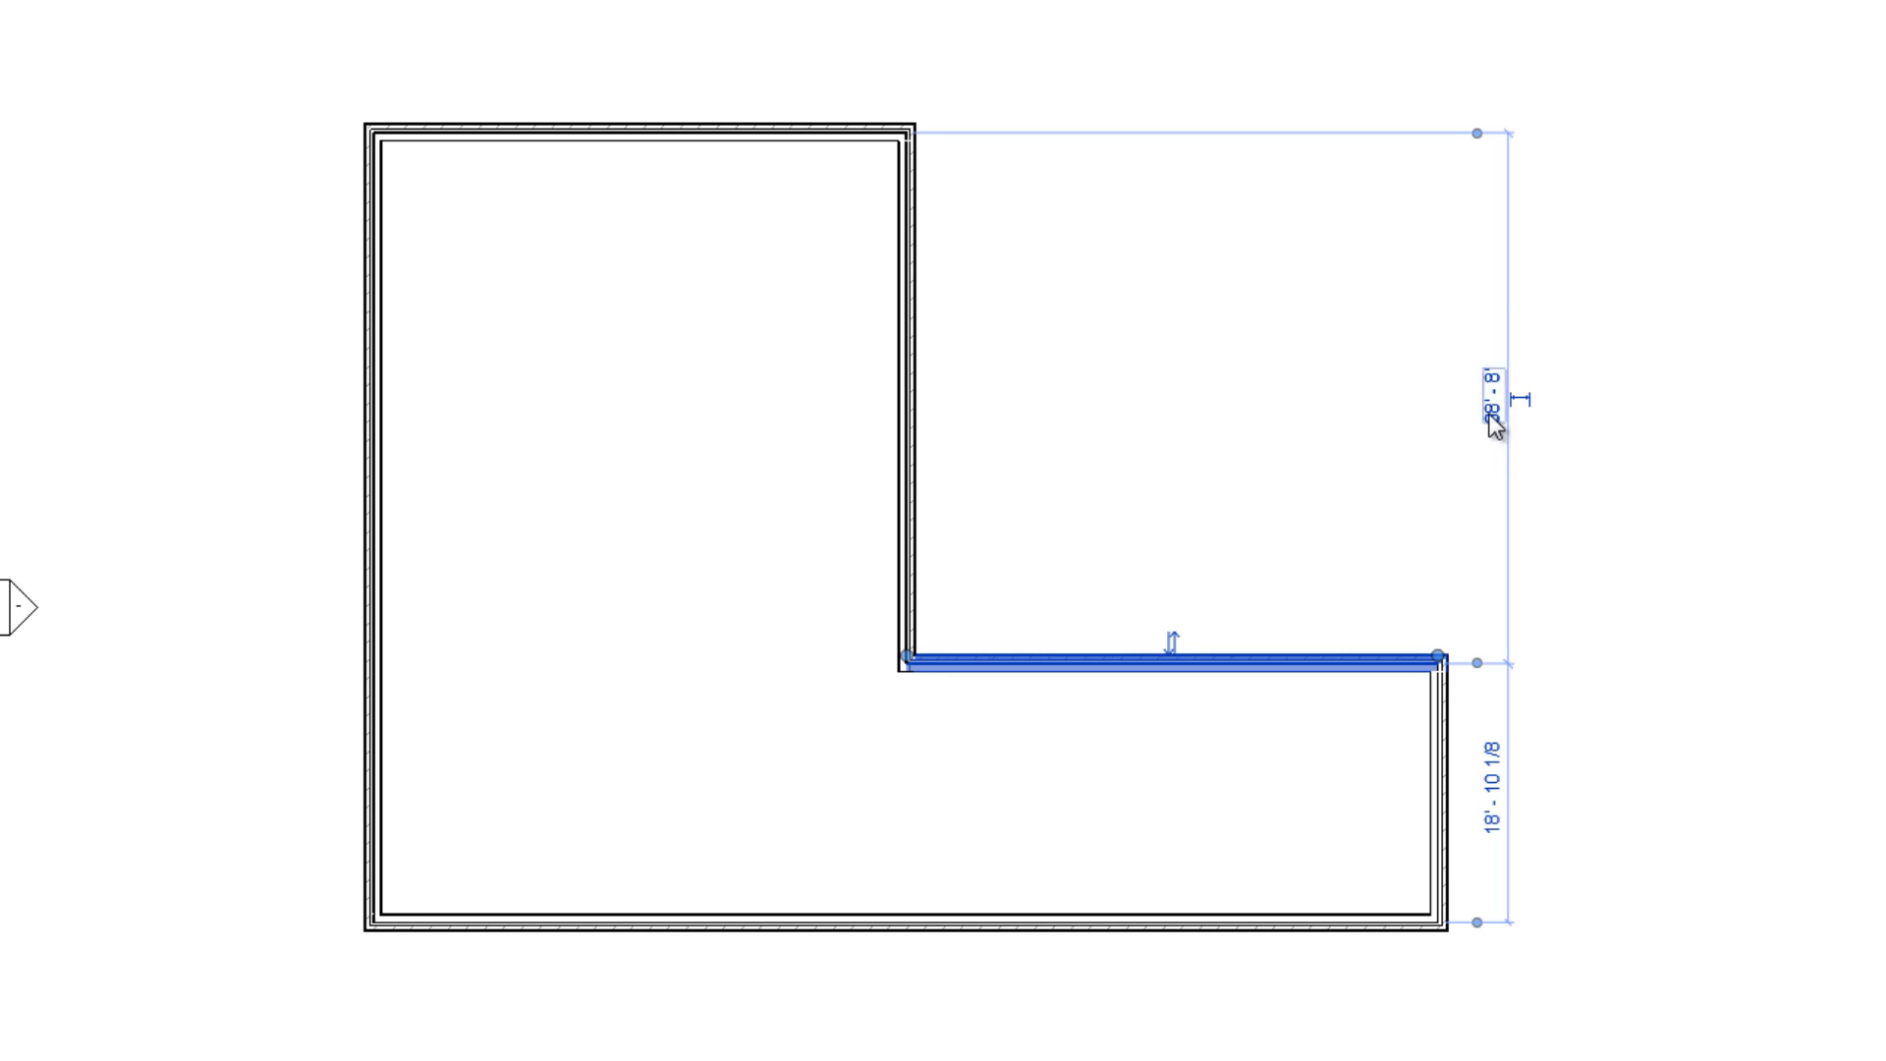
left_click(1493, 423)
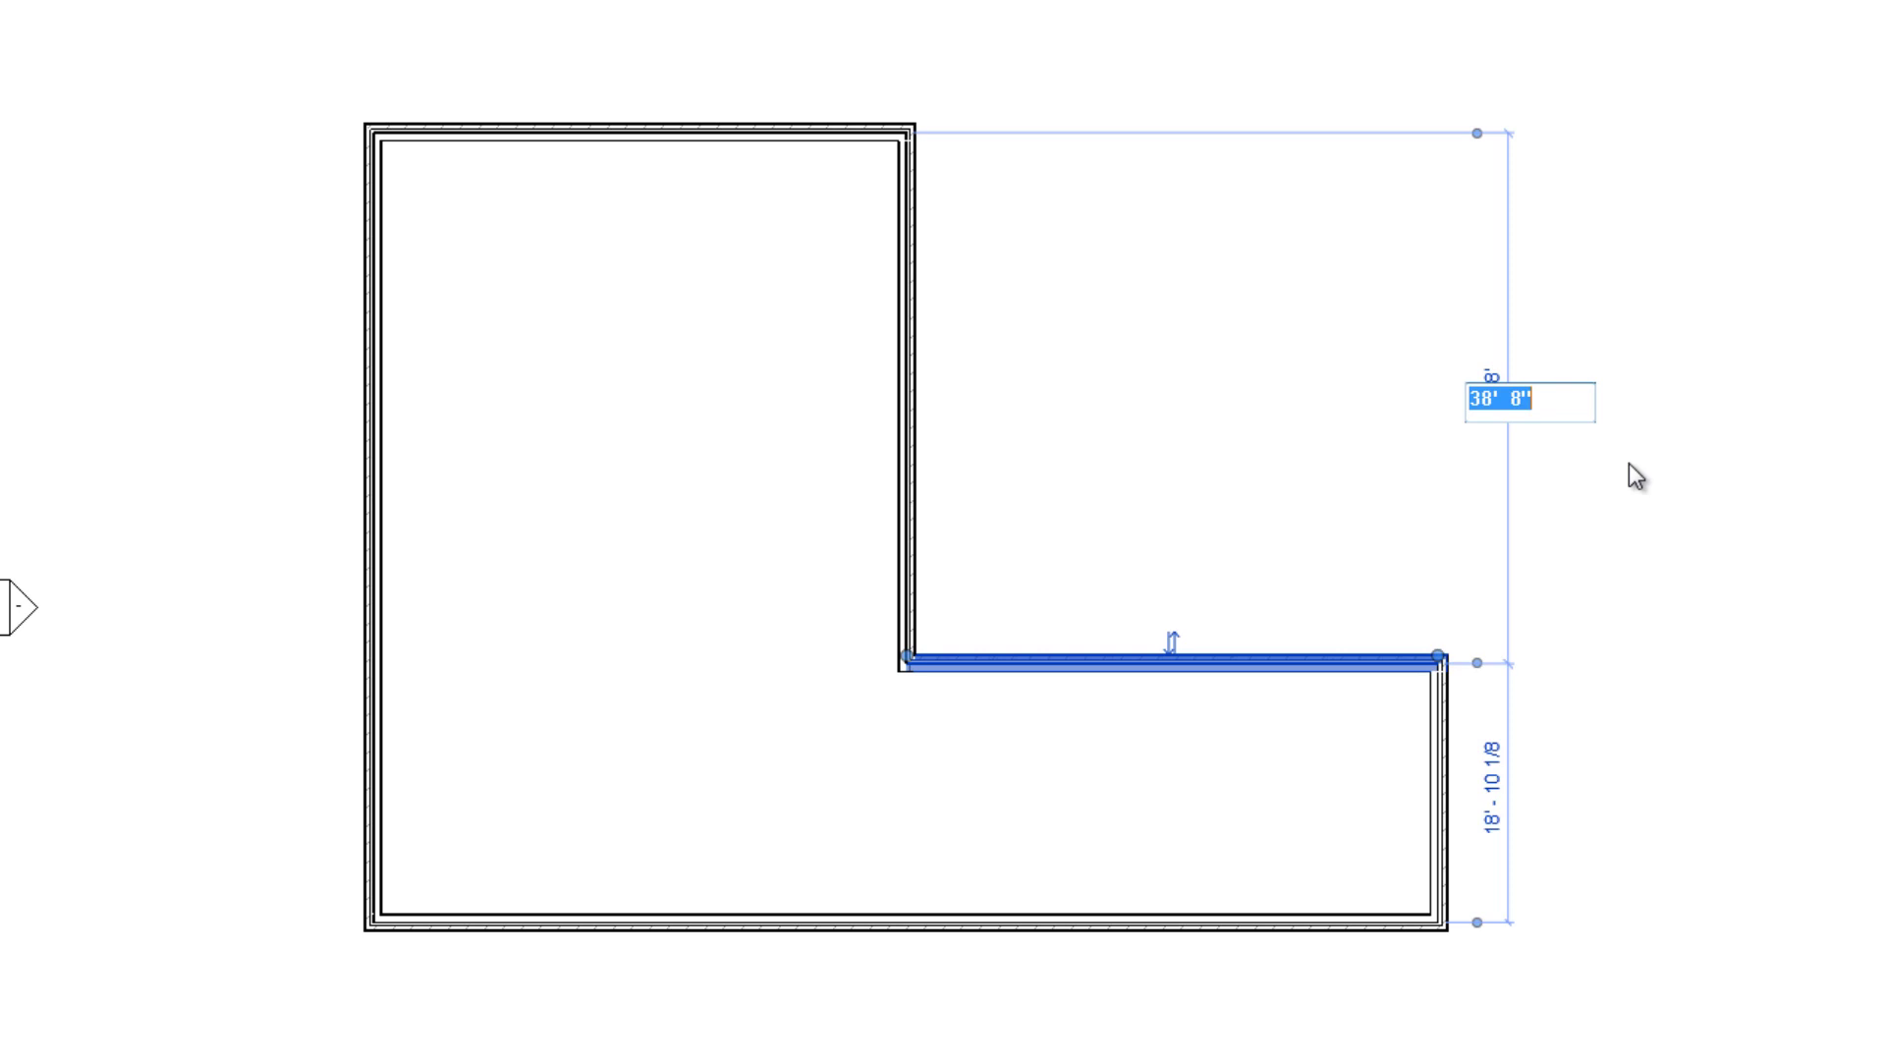
type("20")
key("Return")
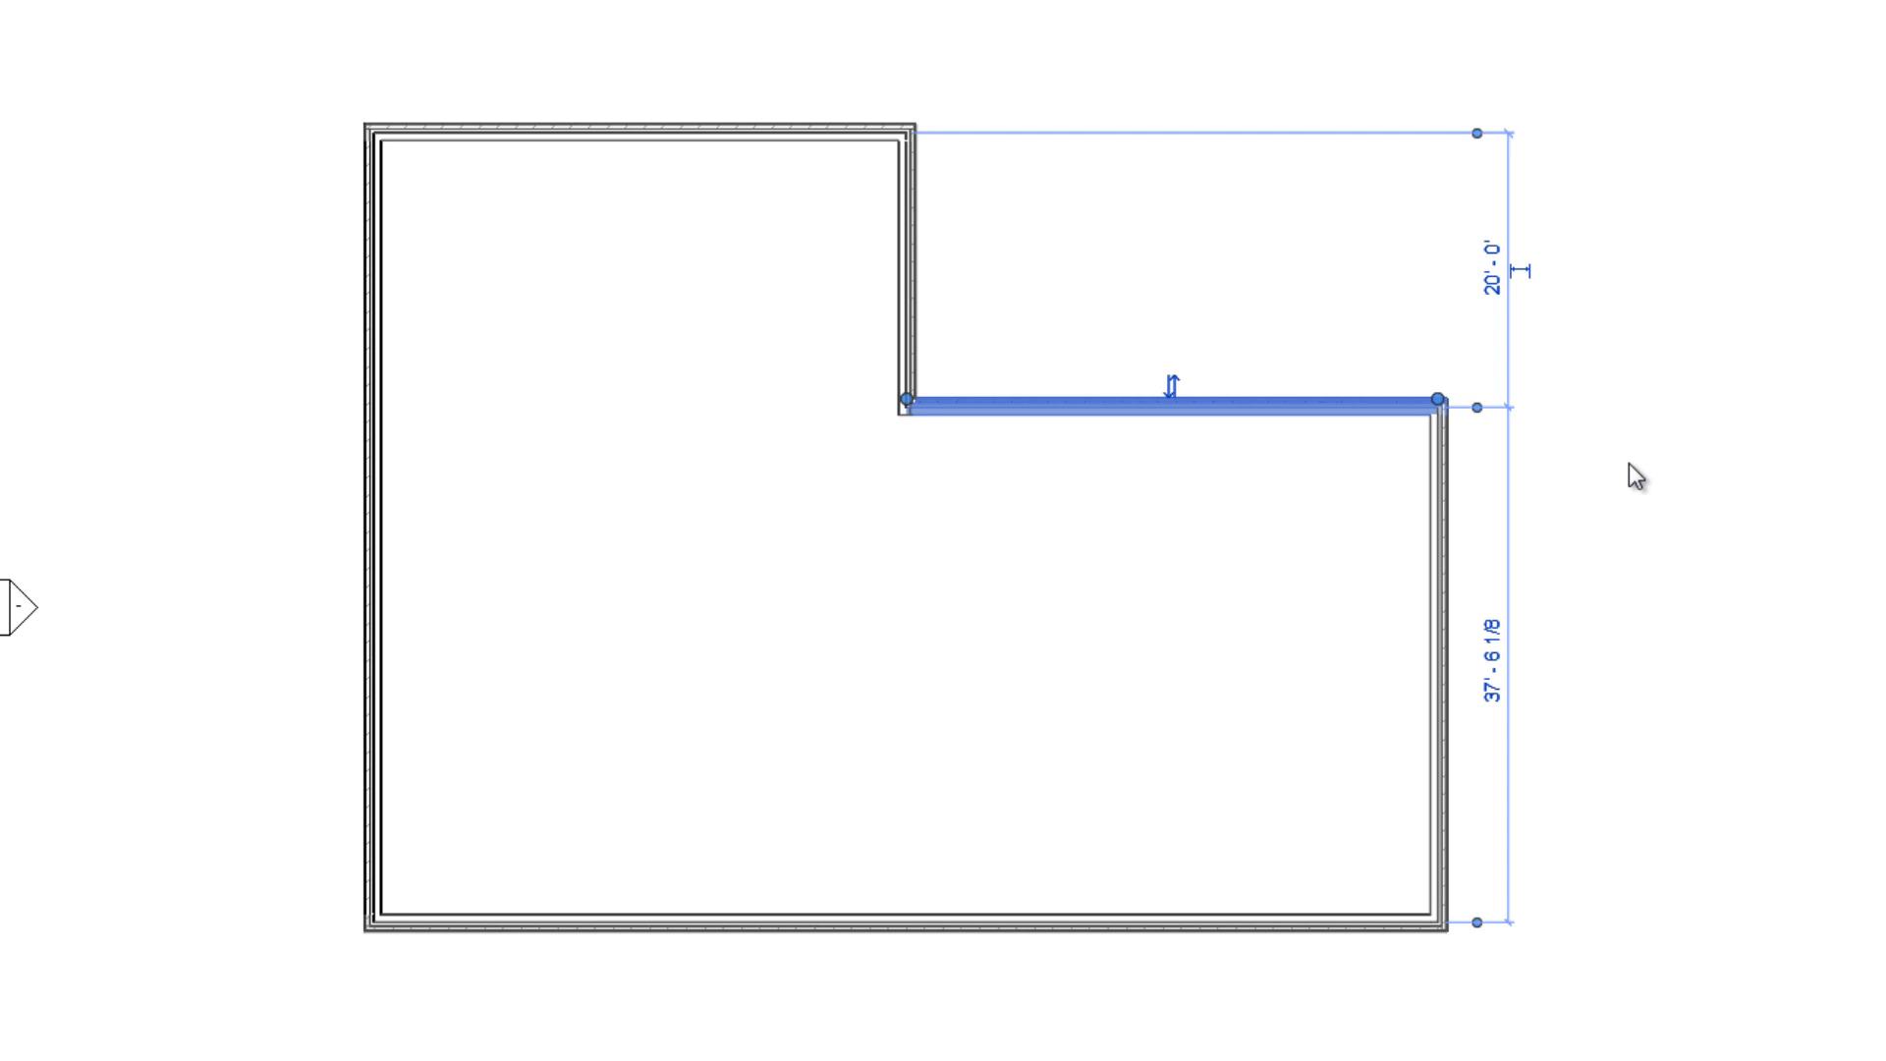
Re-anchor the right wall's temporary dimension onto the left wall's face to span the building width
left_click(1435, 741)
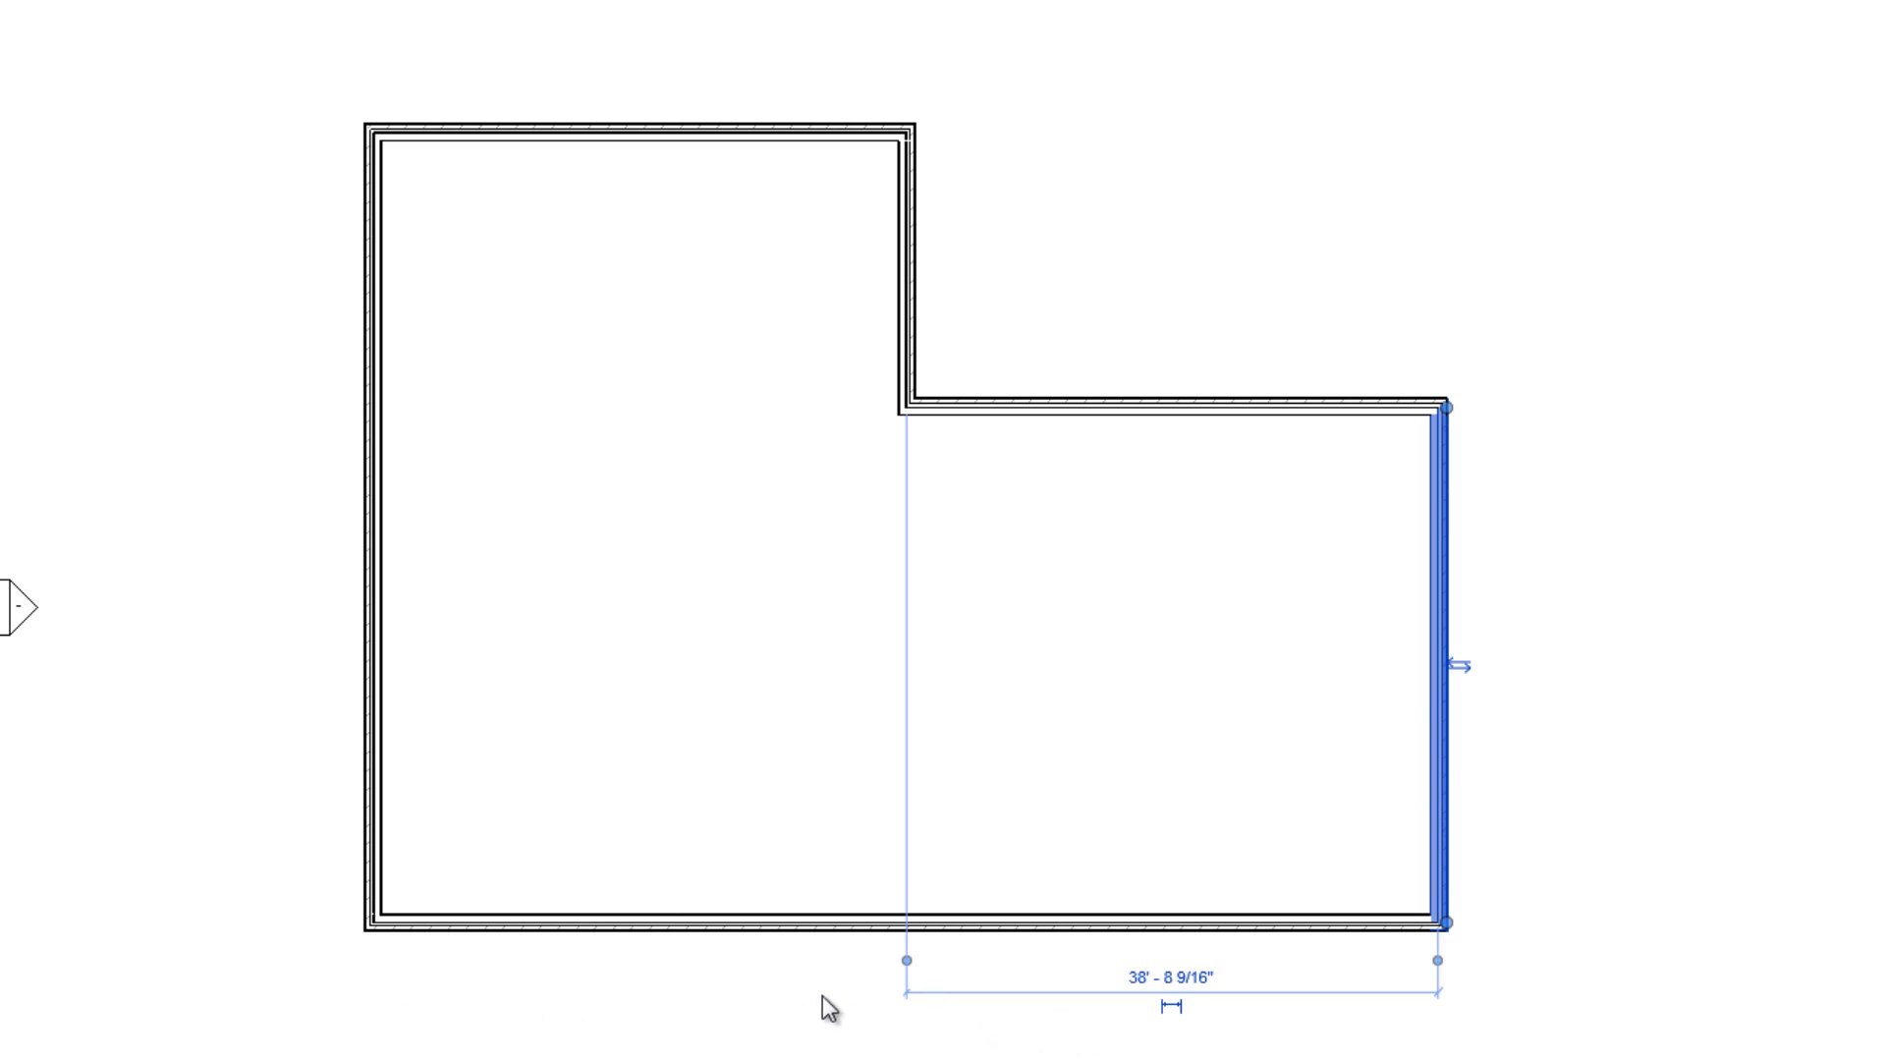
left_click(906, 961)
left_click(379, 877)
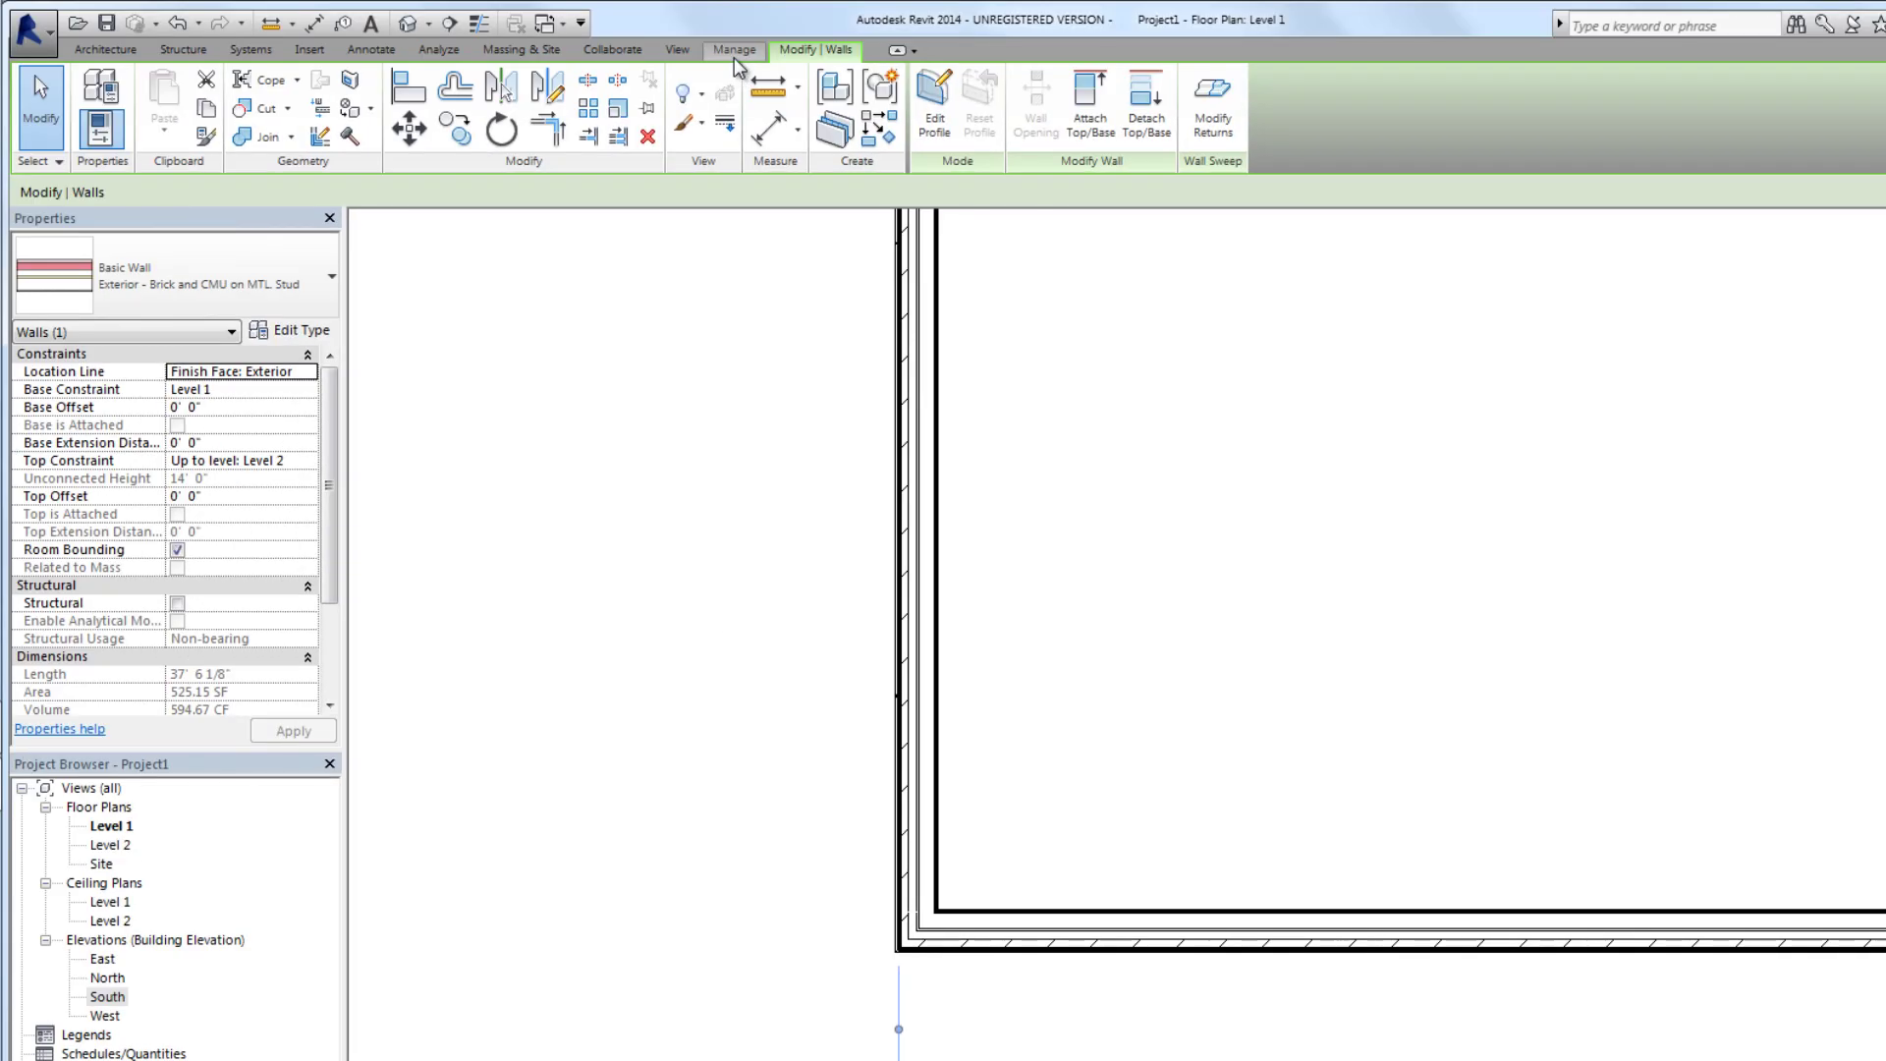
left_click(733, 50)
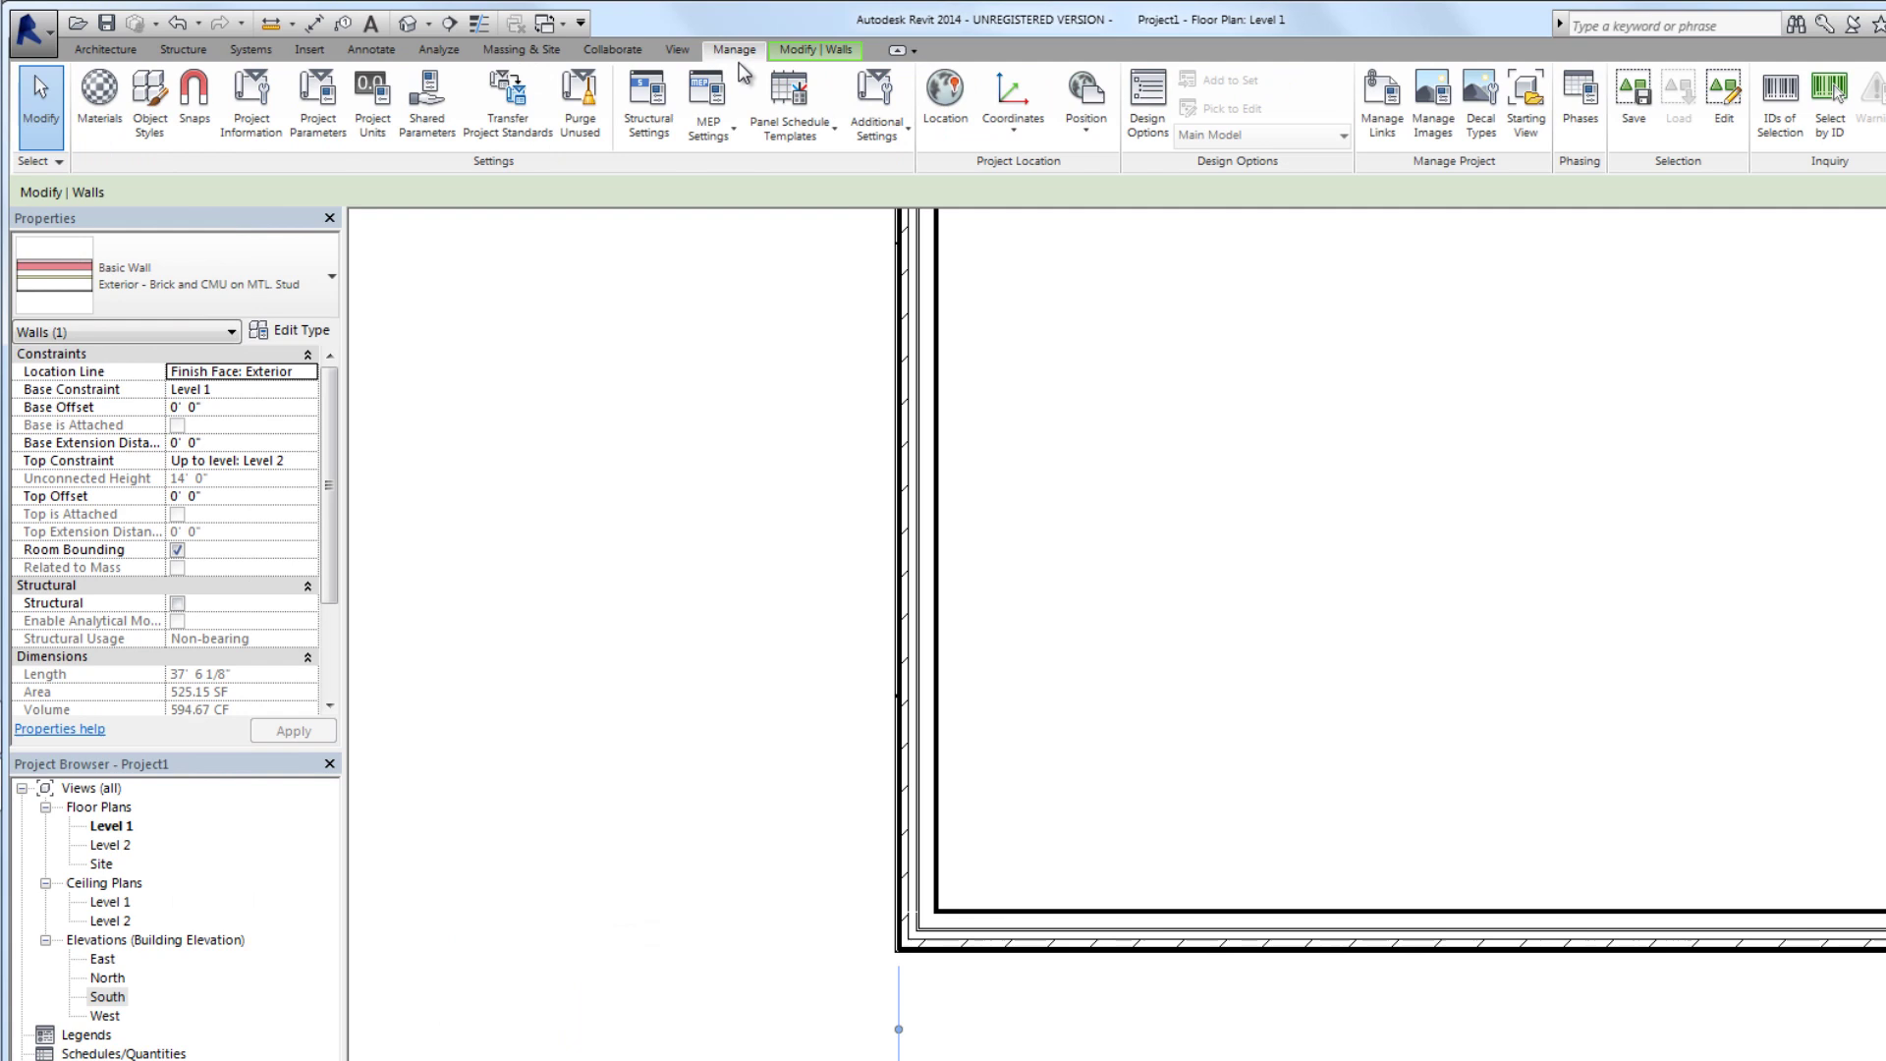
left_click(867, 113)
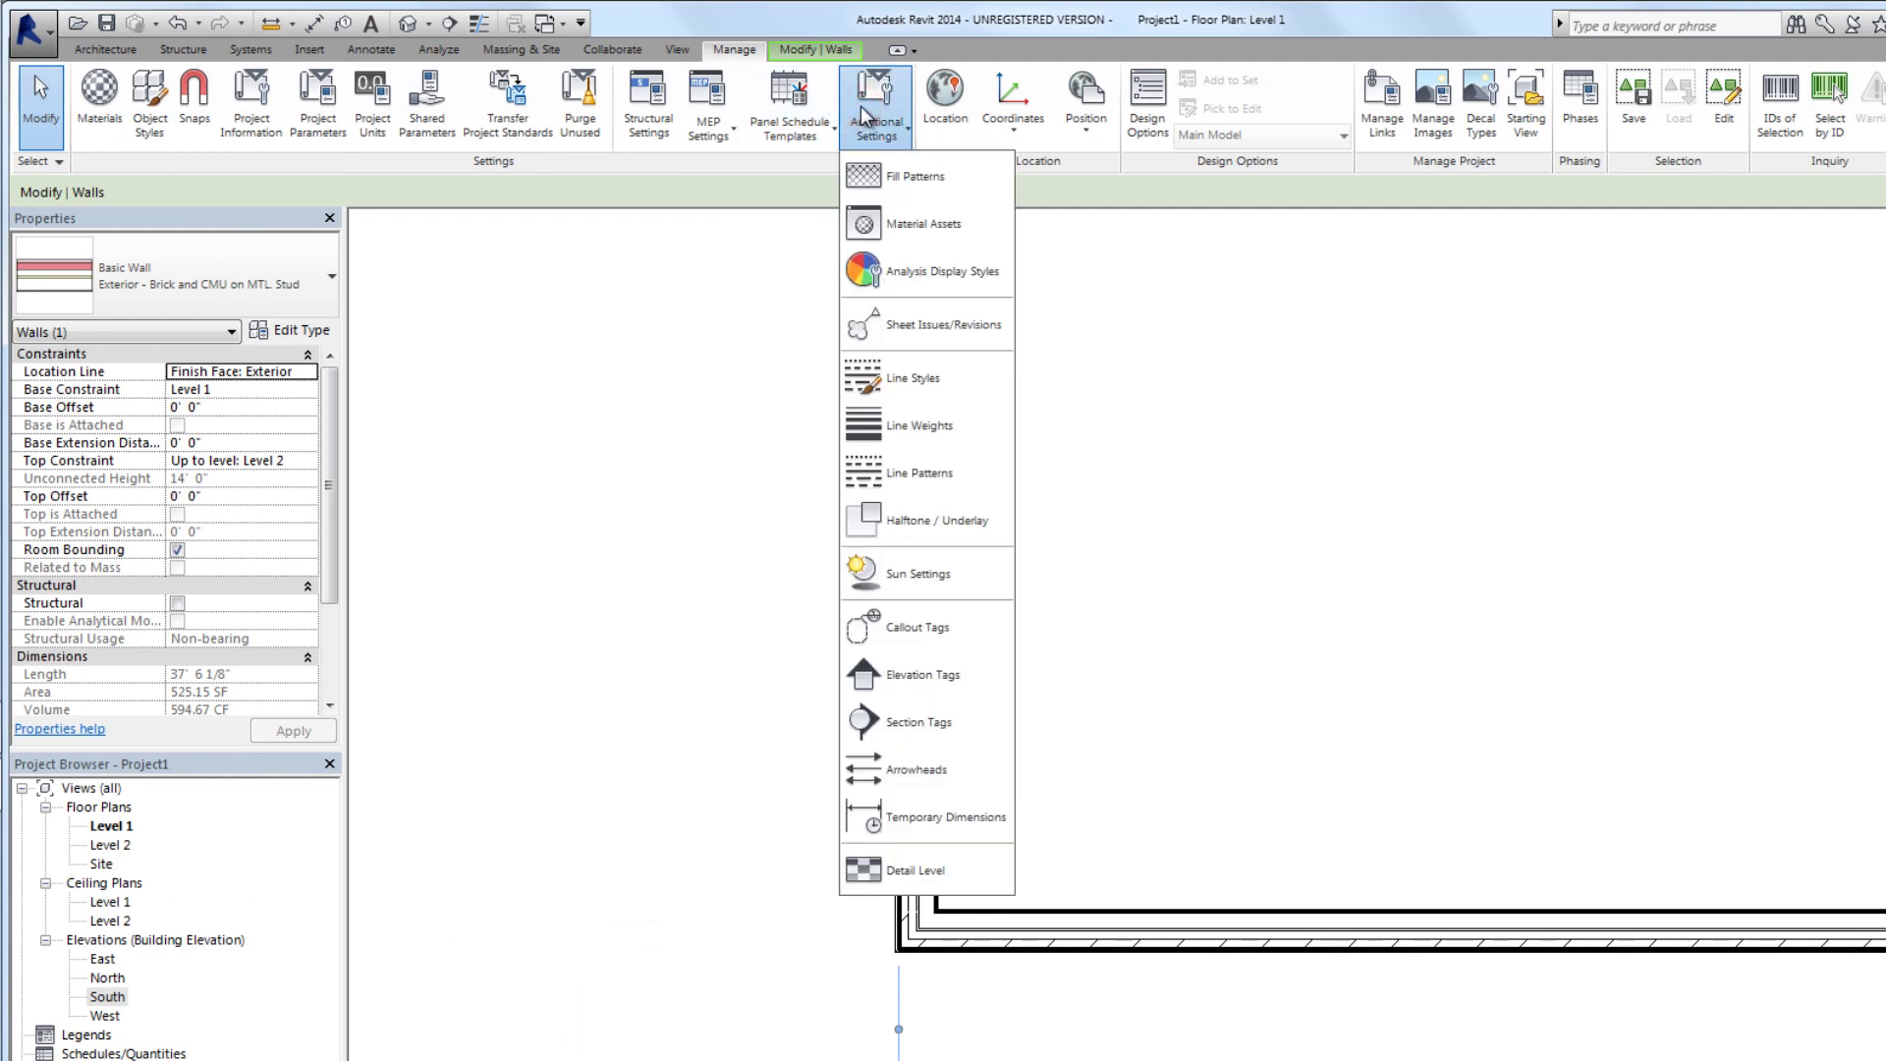
left_click(936, 825)
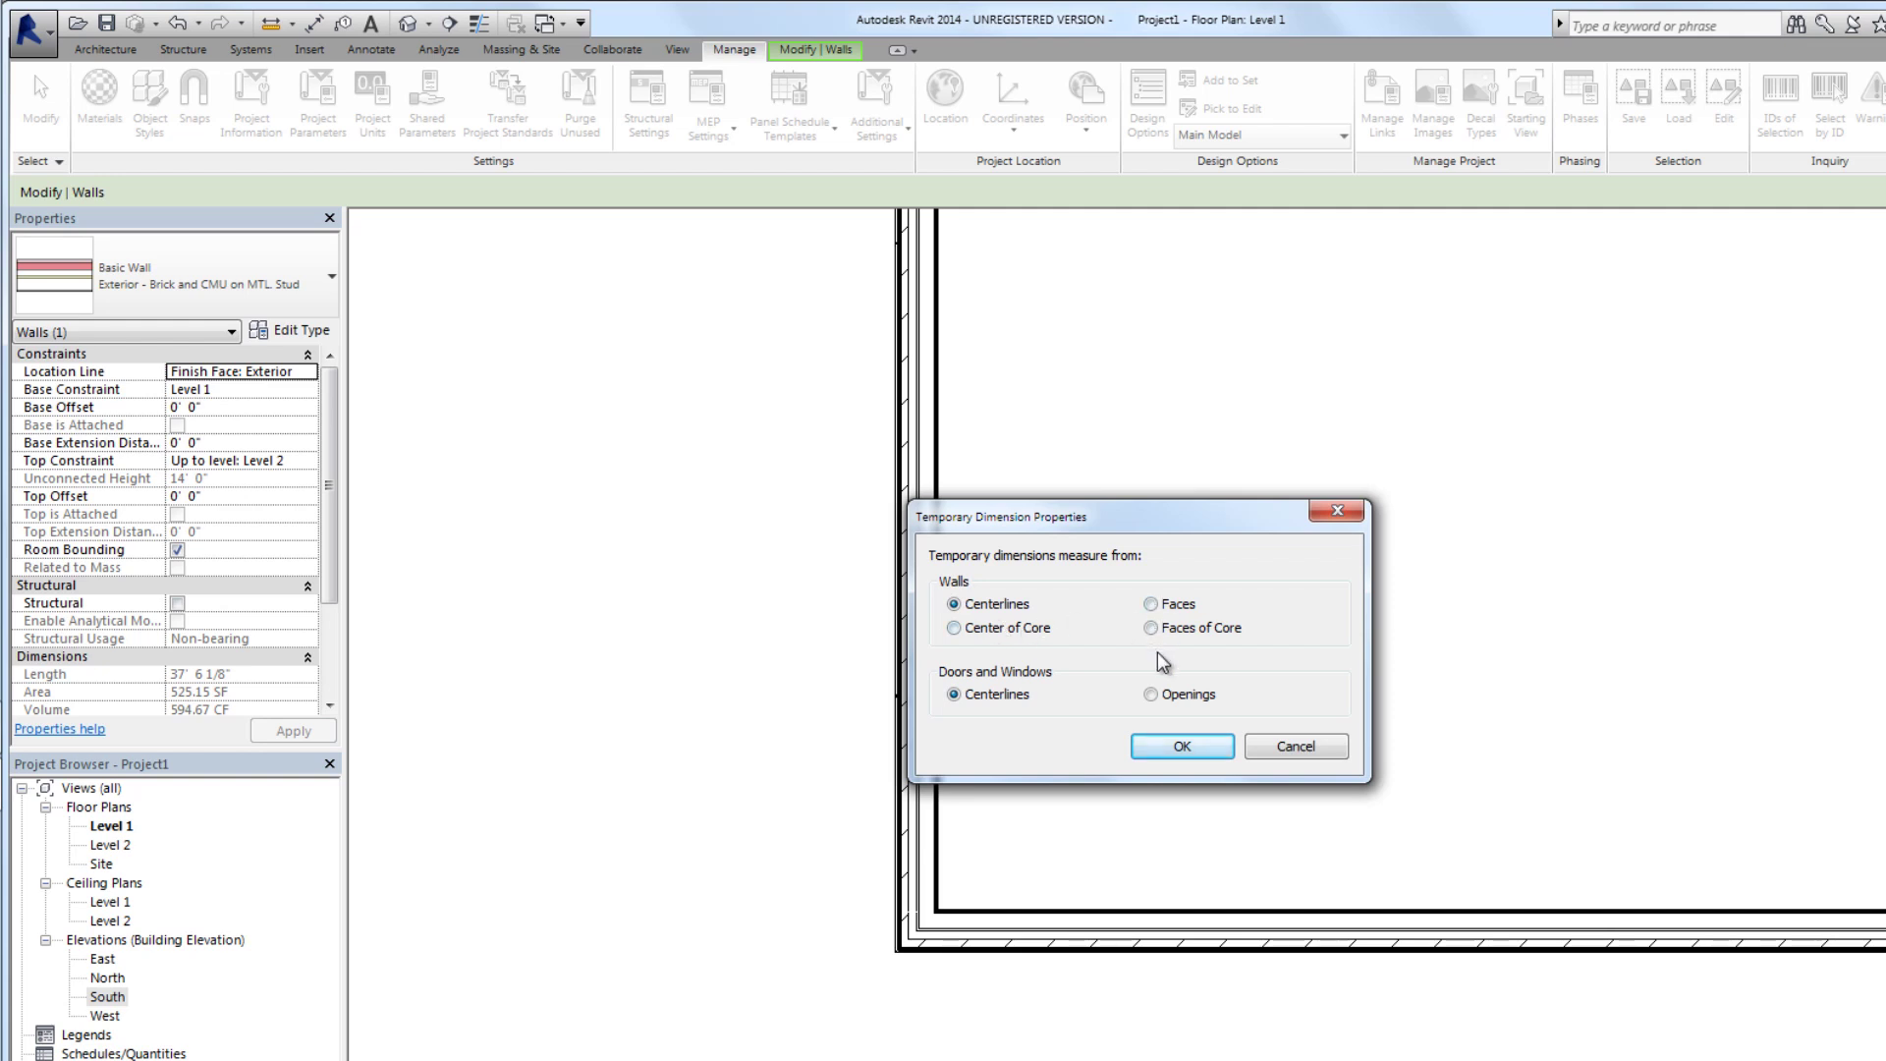
left_click(1297, 746)
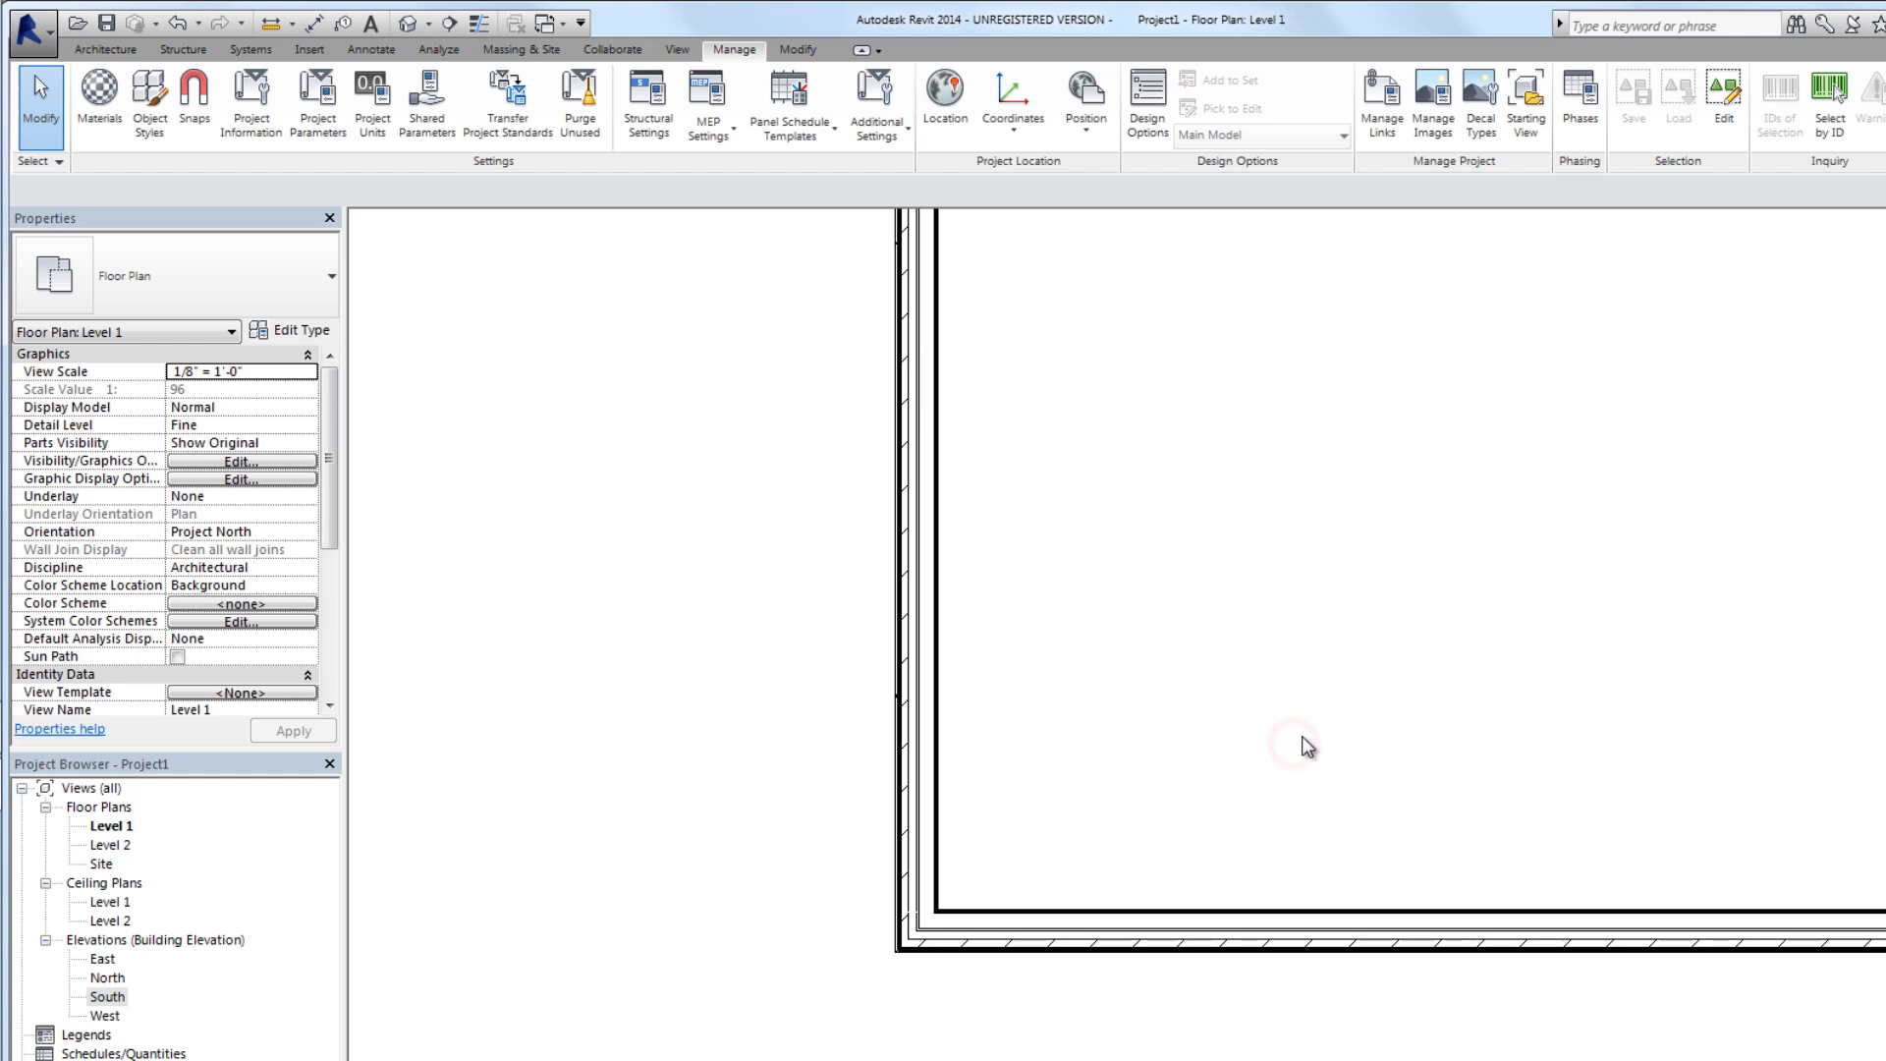
scroll(1307, 752, "down", 2)
Make the right wall's overall width temporary dimension permanent
scroll(1376, 717, "down", 1)
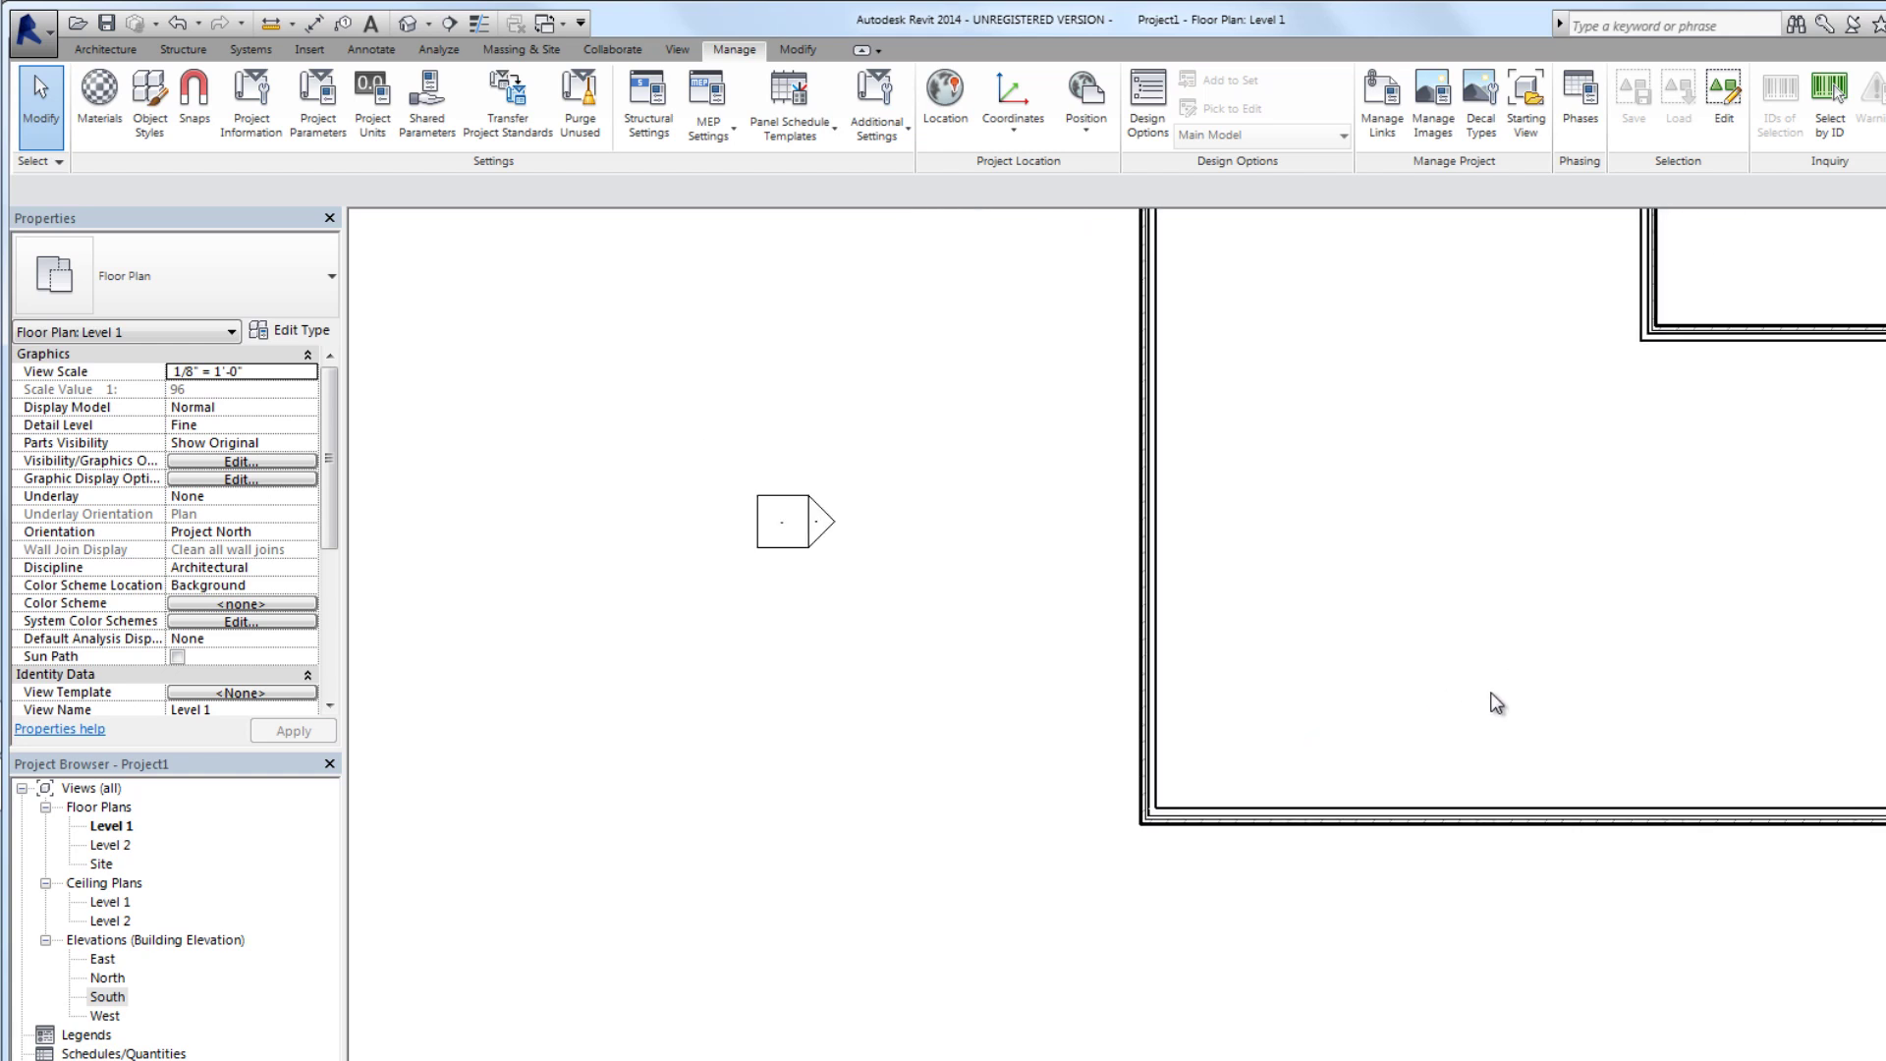
scroll(1091, 923, "down", 2)
scroll(1731, 896, "up", 1)
left_click(1759, 886)
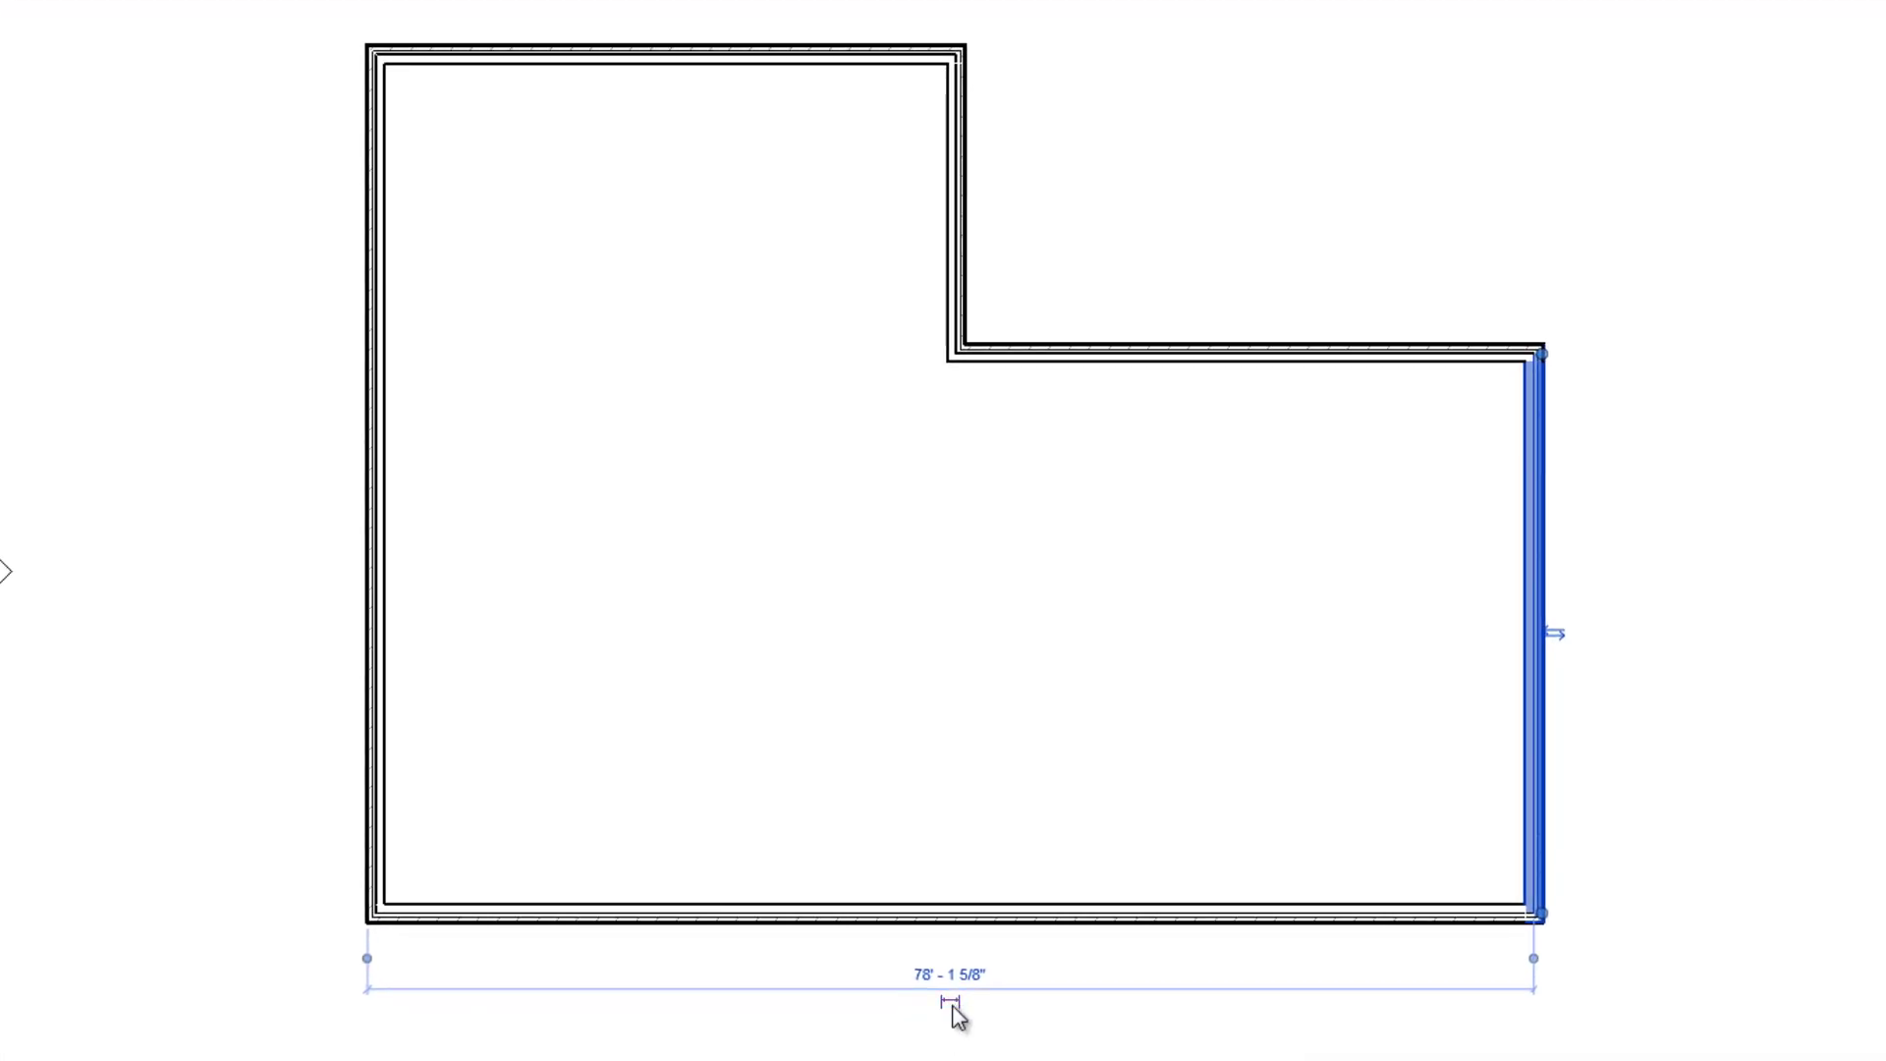
left_click(950, 1003)
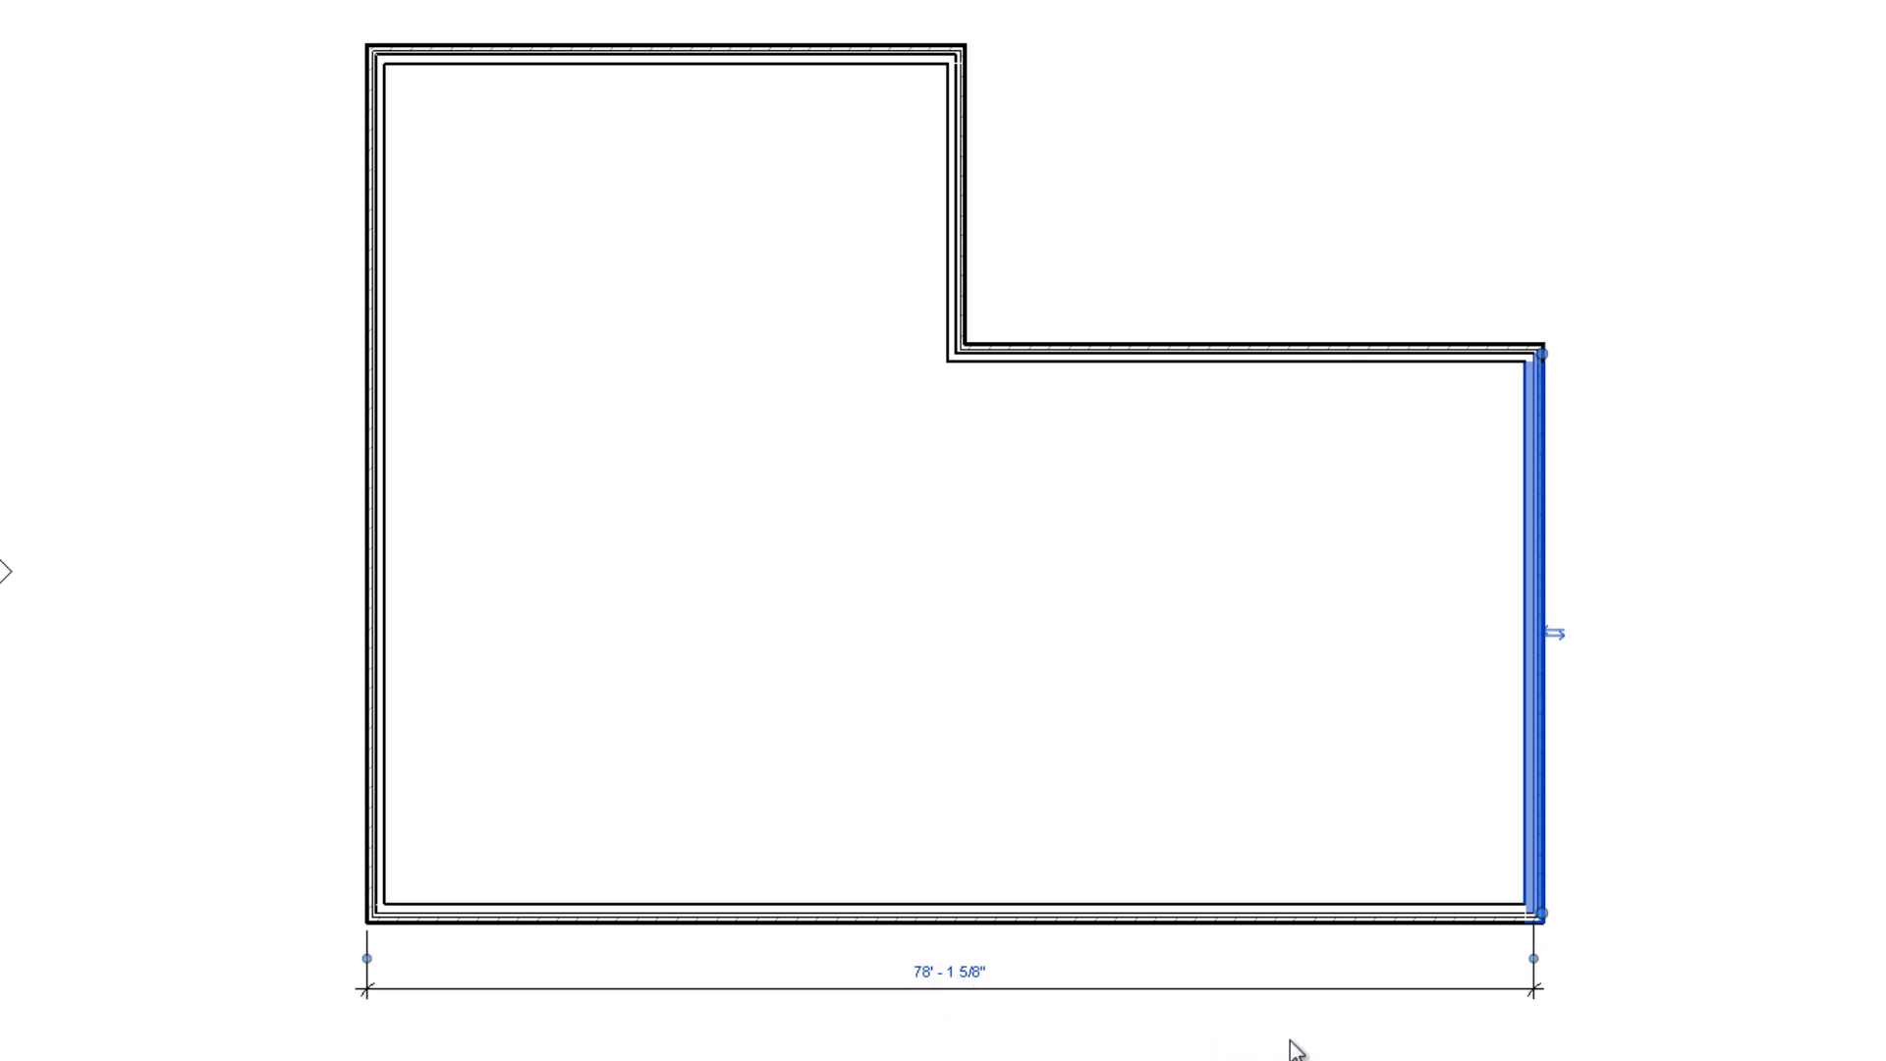
left_click(1763, 856)
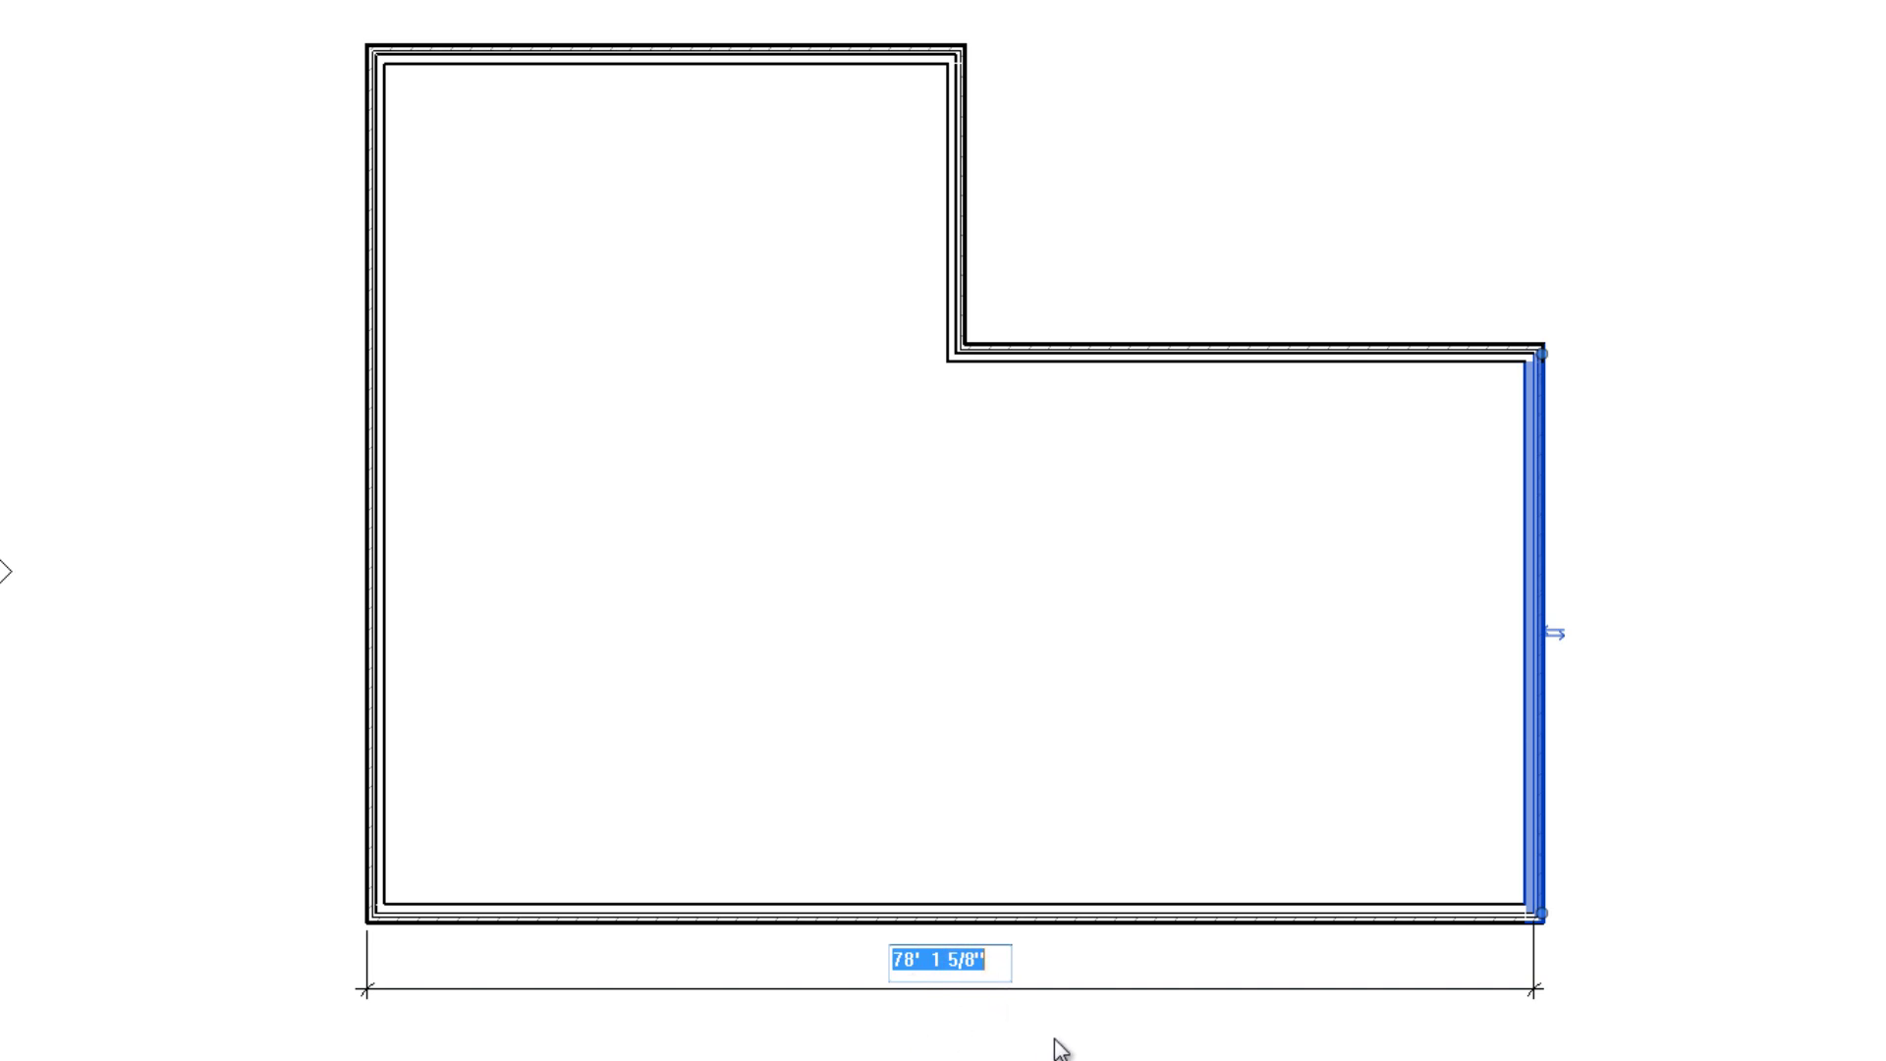
Set the building's overall width dimension to 78' 0"
type("78")
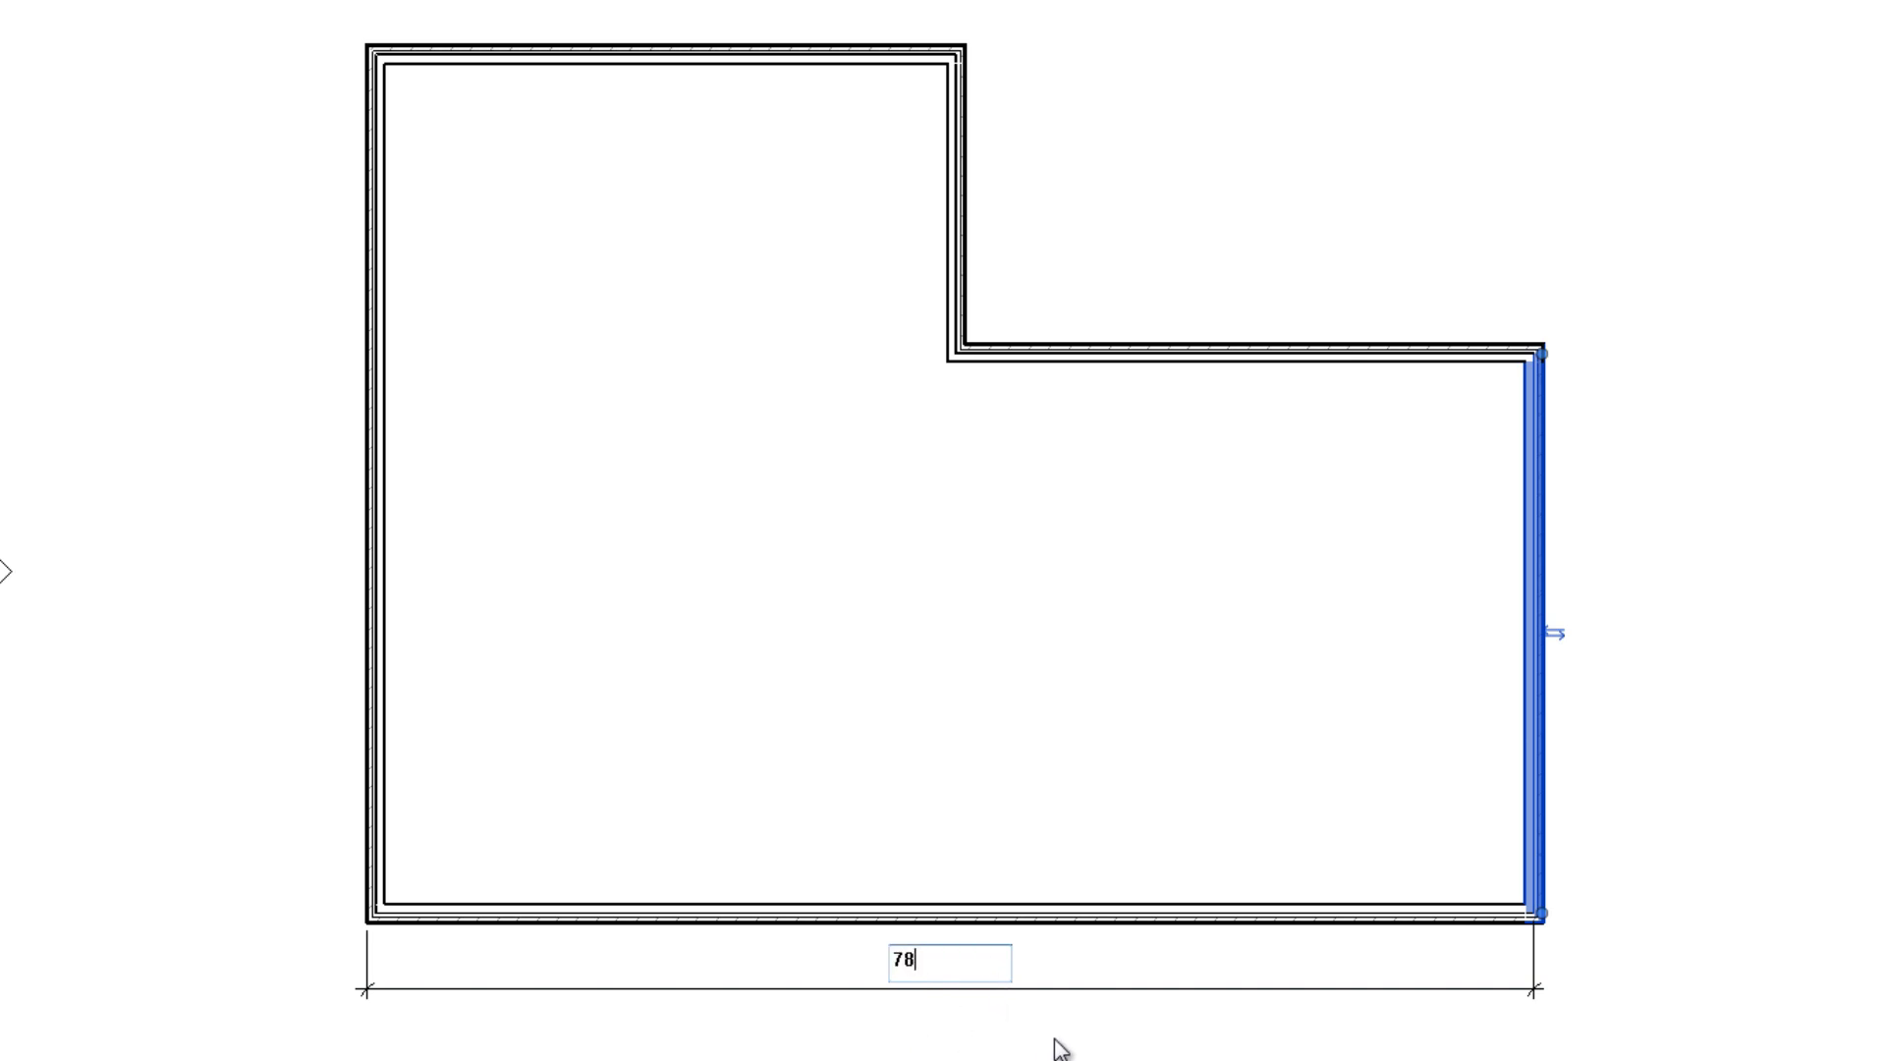
key("Return")
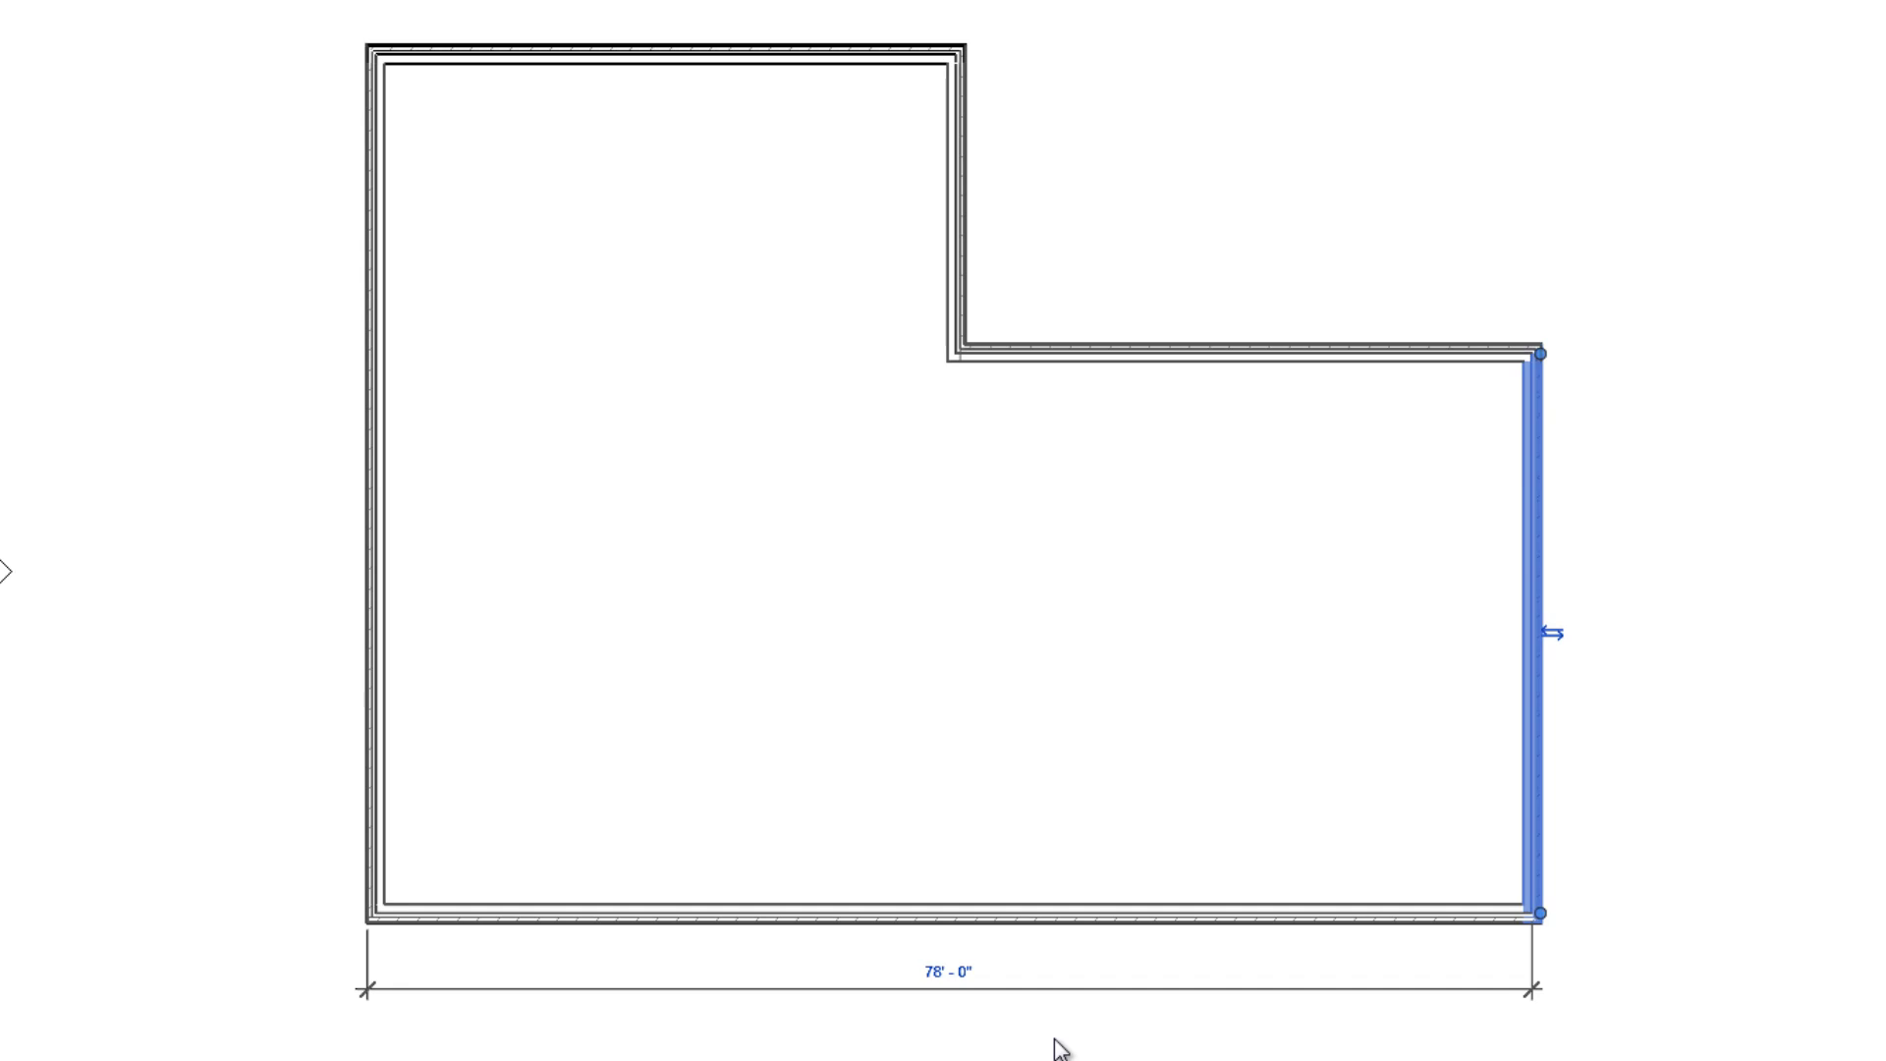
left_click(1199, 1046)
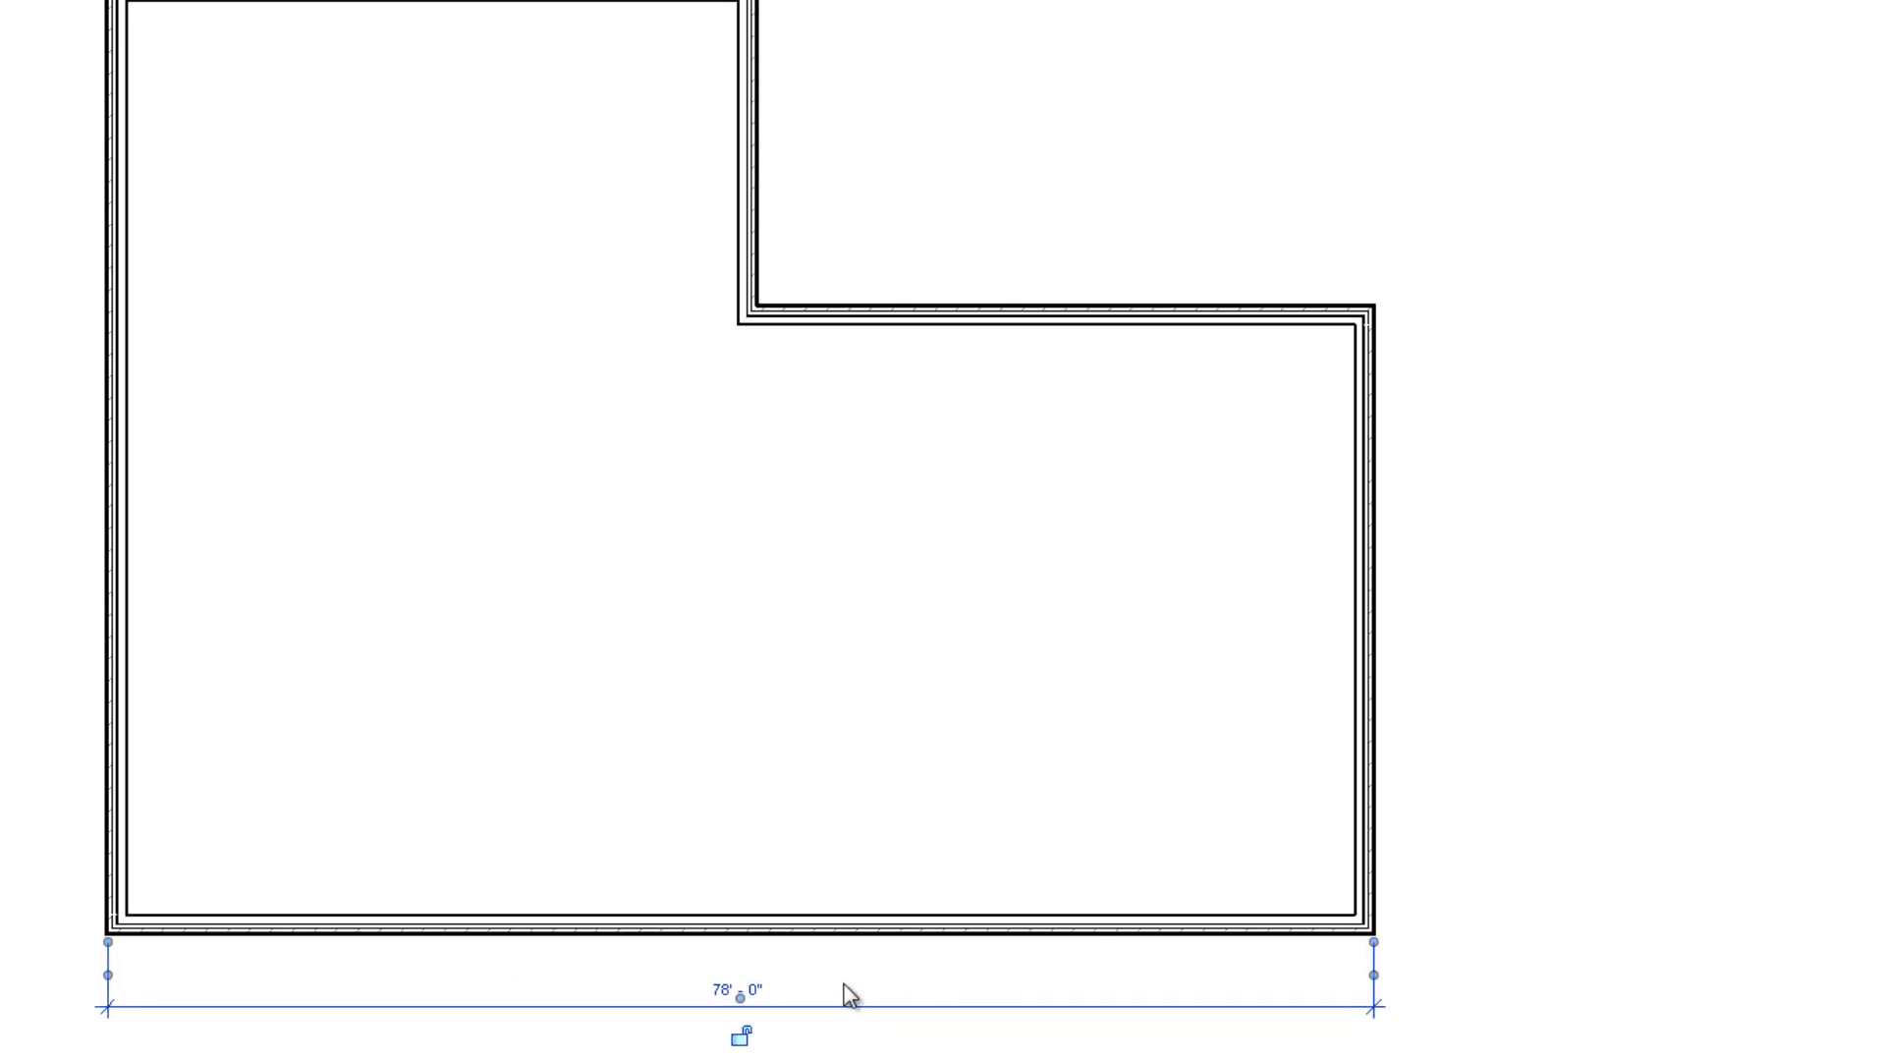
left_click(722, 992)
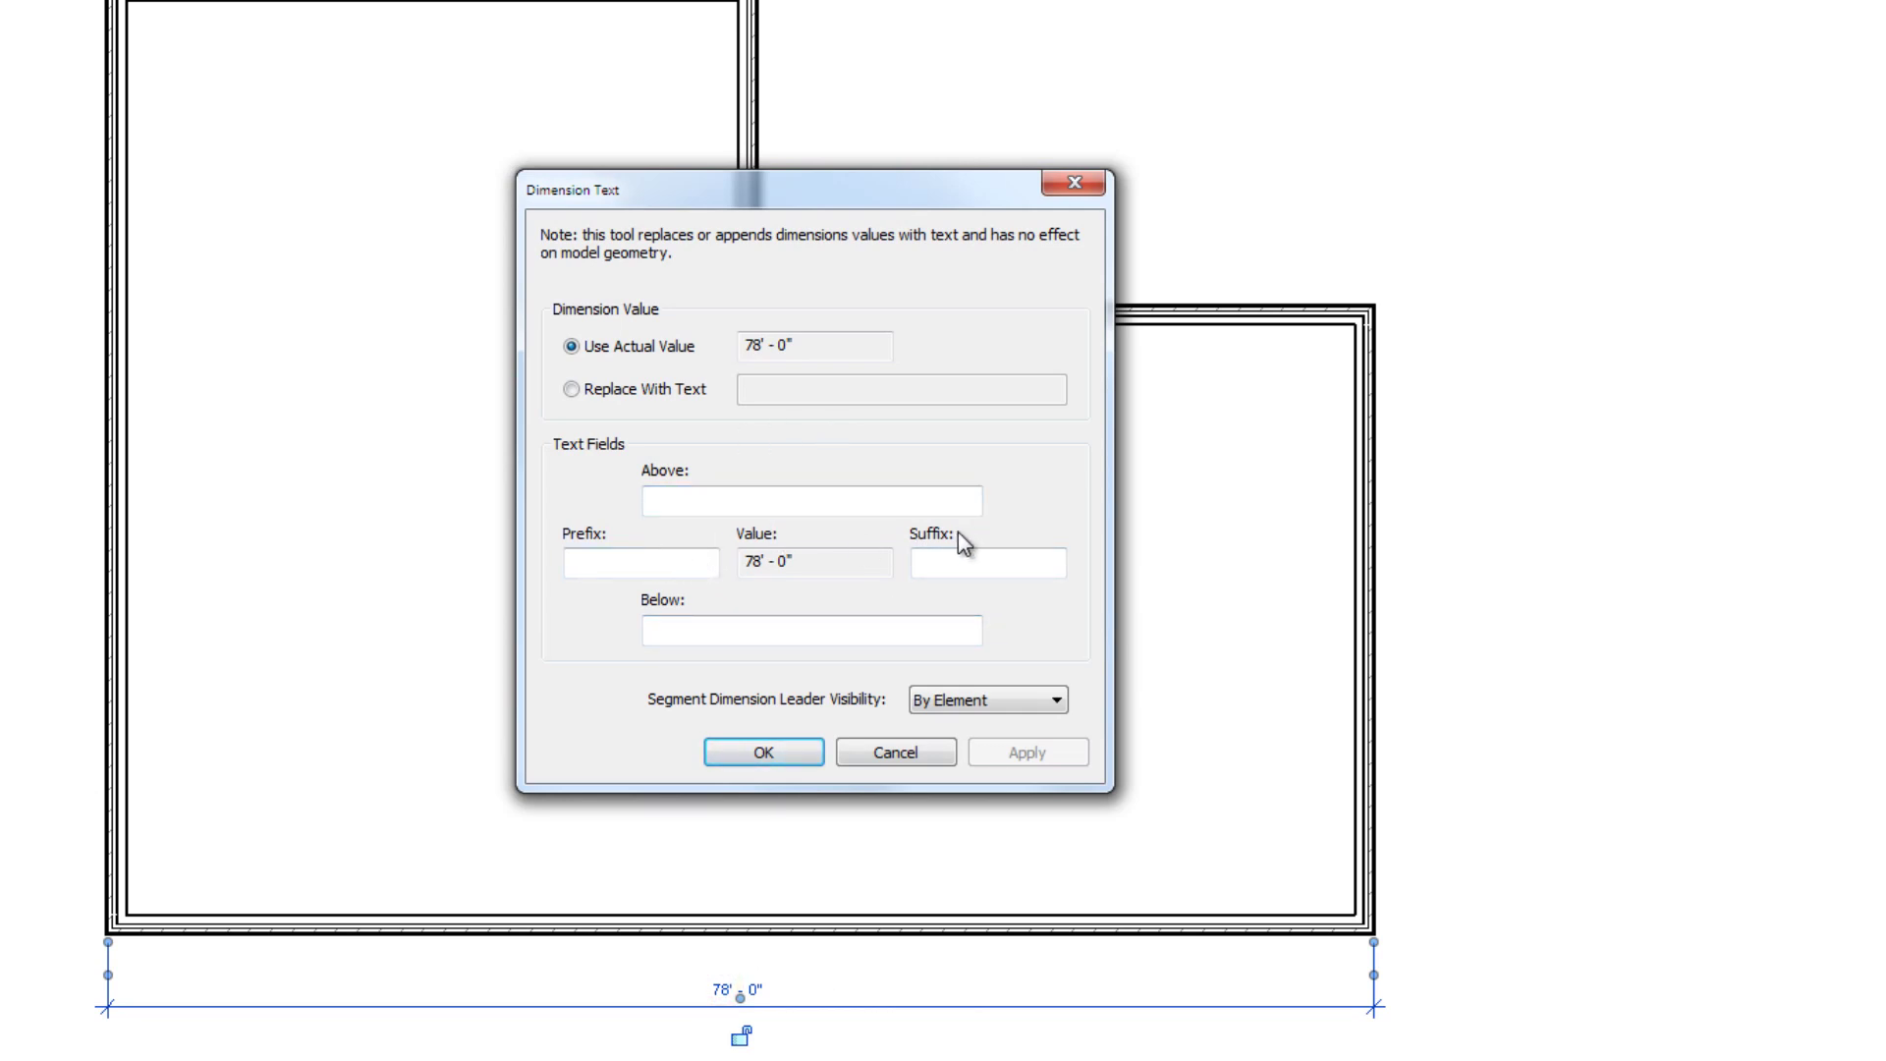
left_click(896, 753)
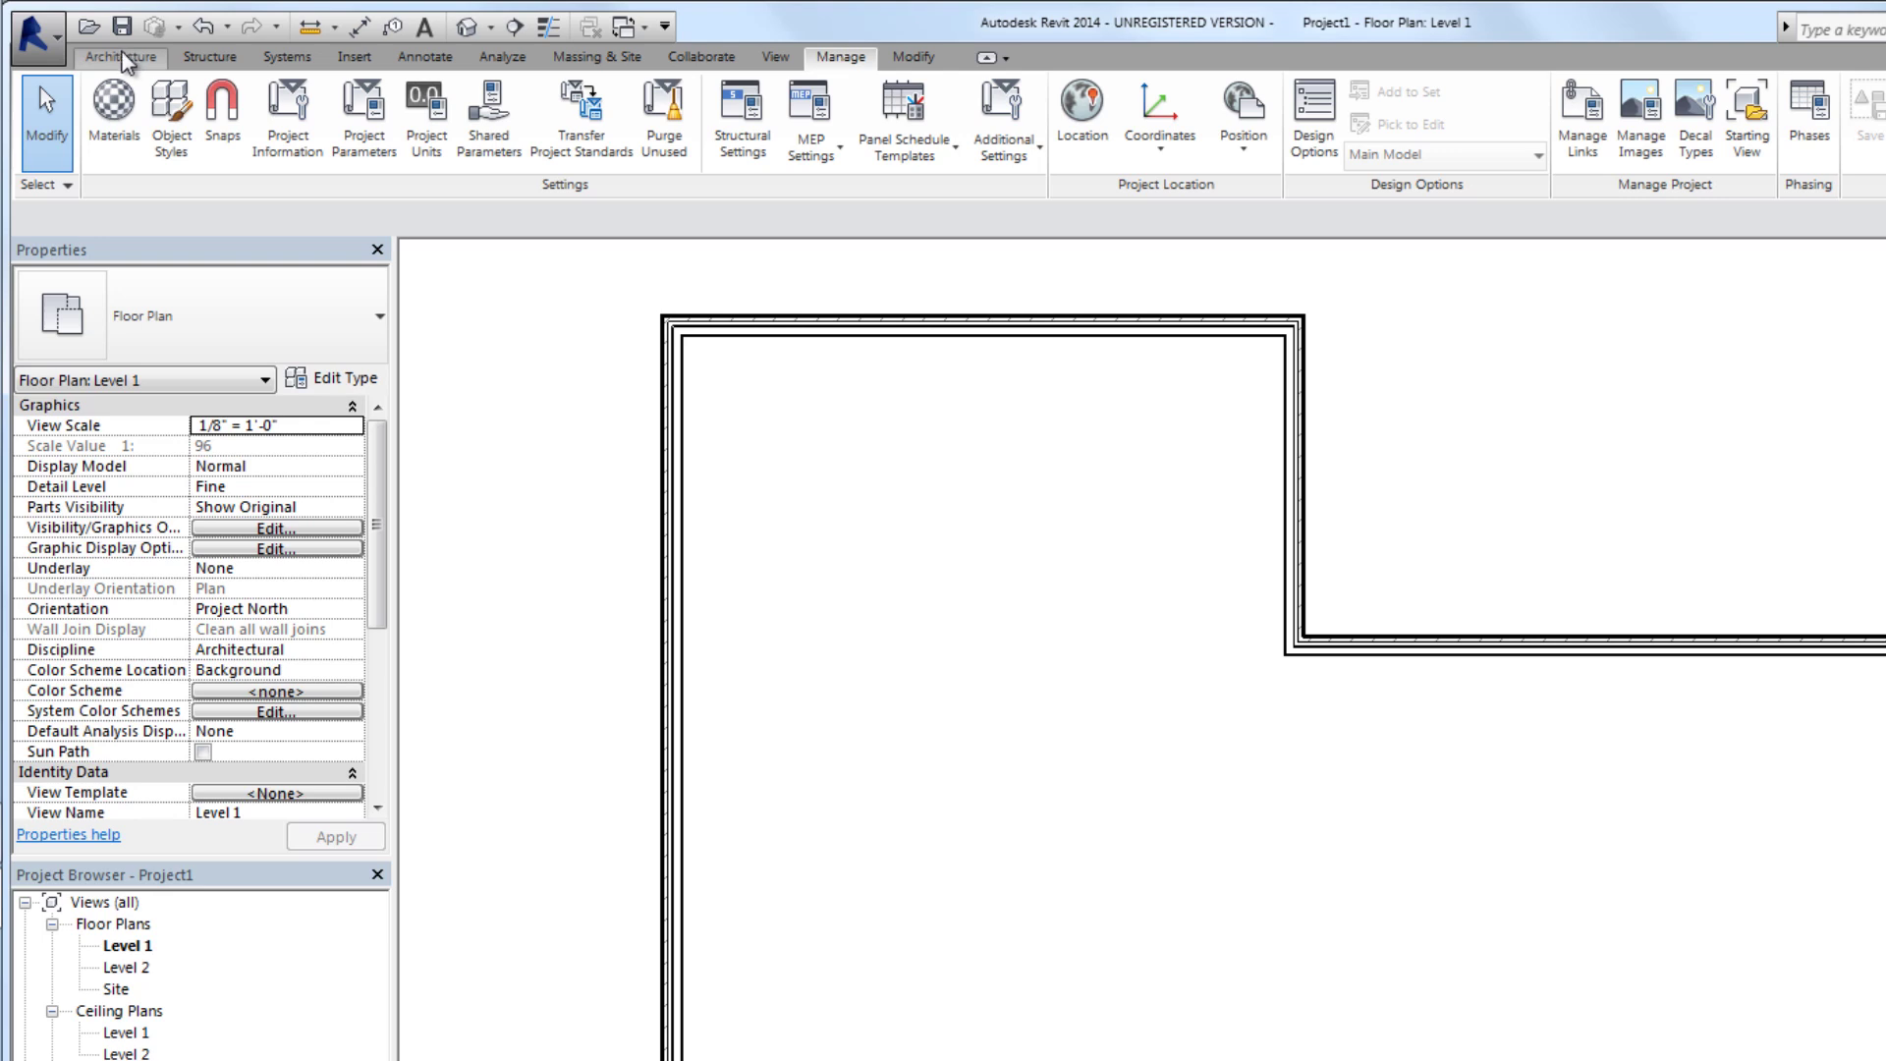
Draw an Interior - 4 7/8" Partition (1-hr) wall from the left wall to the inner vertical wall
left_click(122, 57)
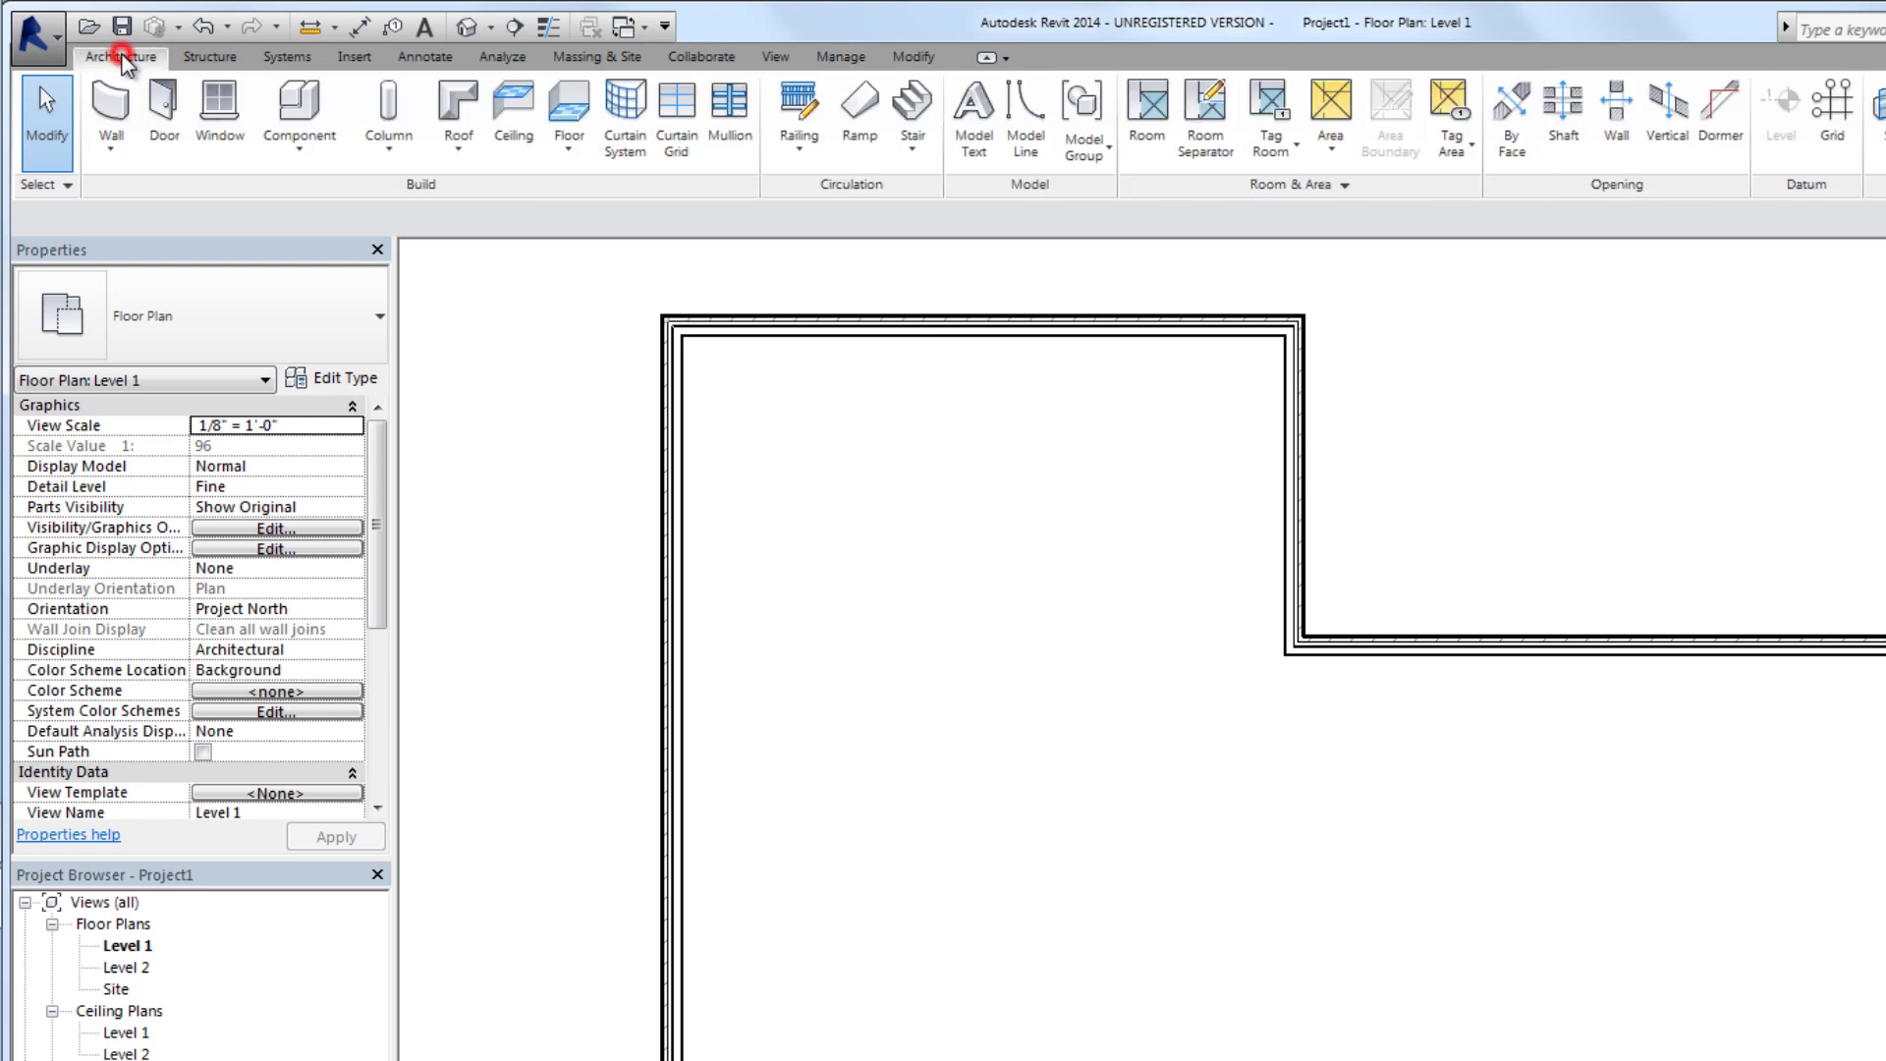
left_click(116, 103)
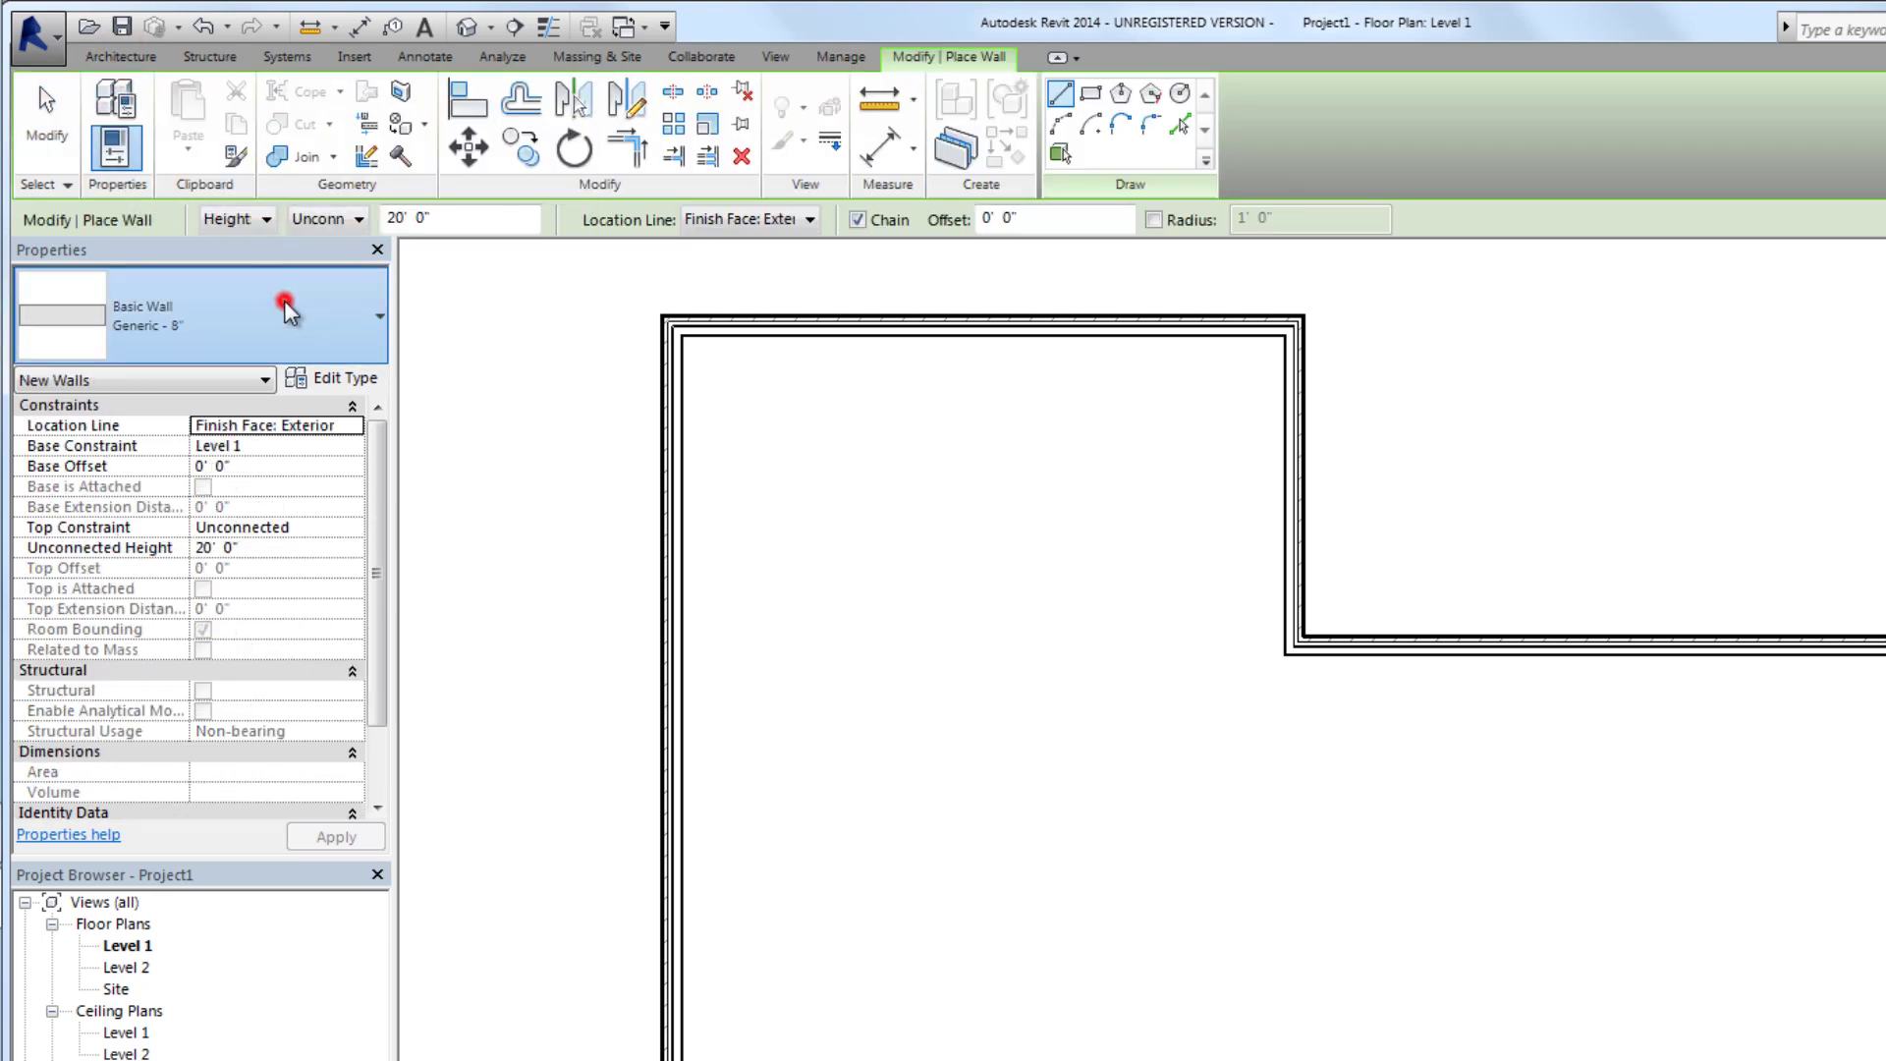
left_click(285, 301)
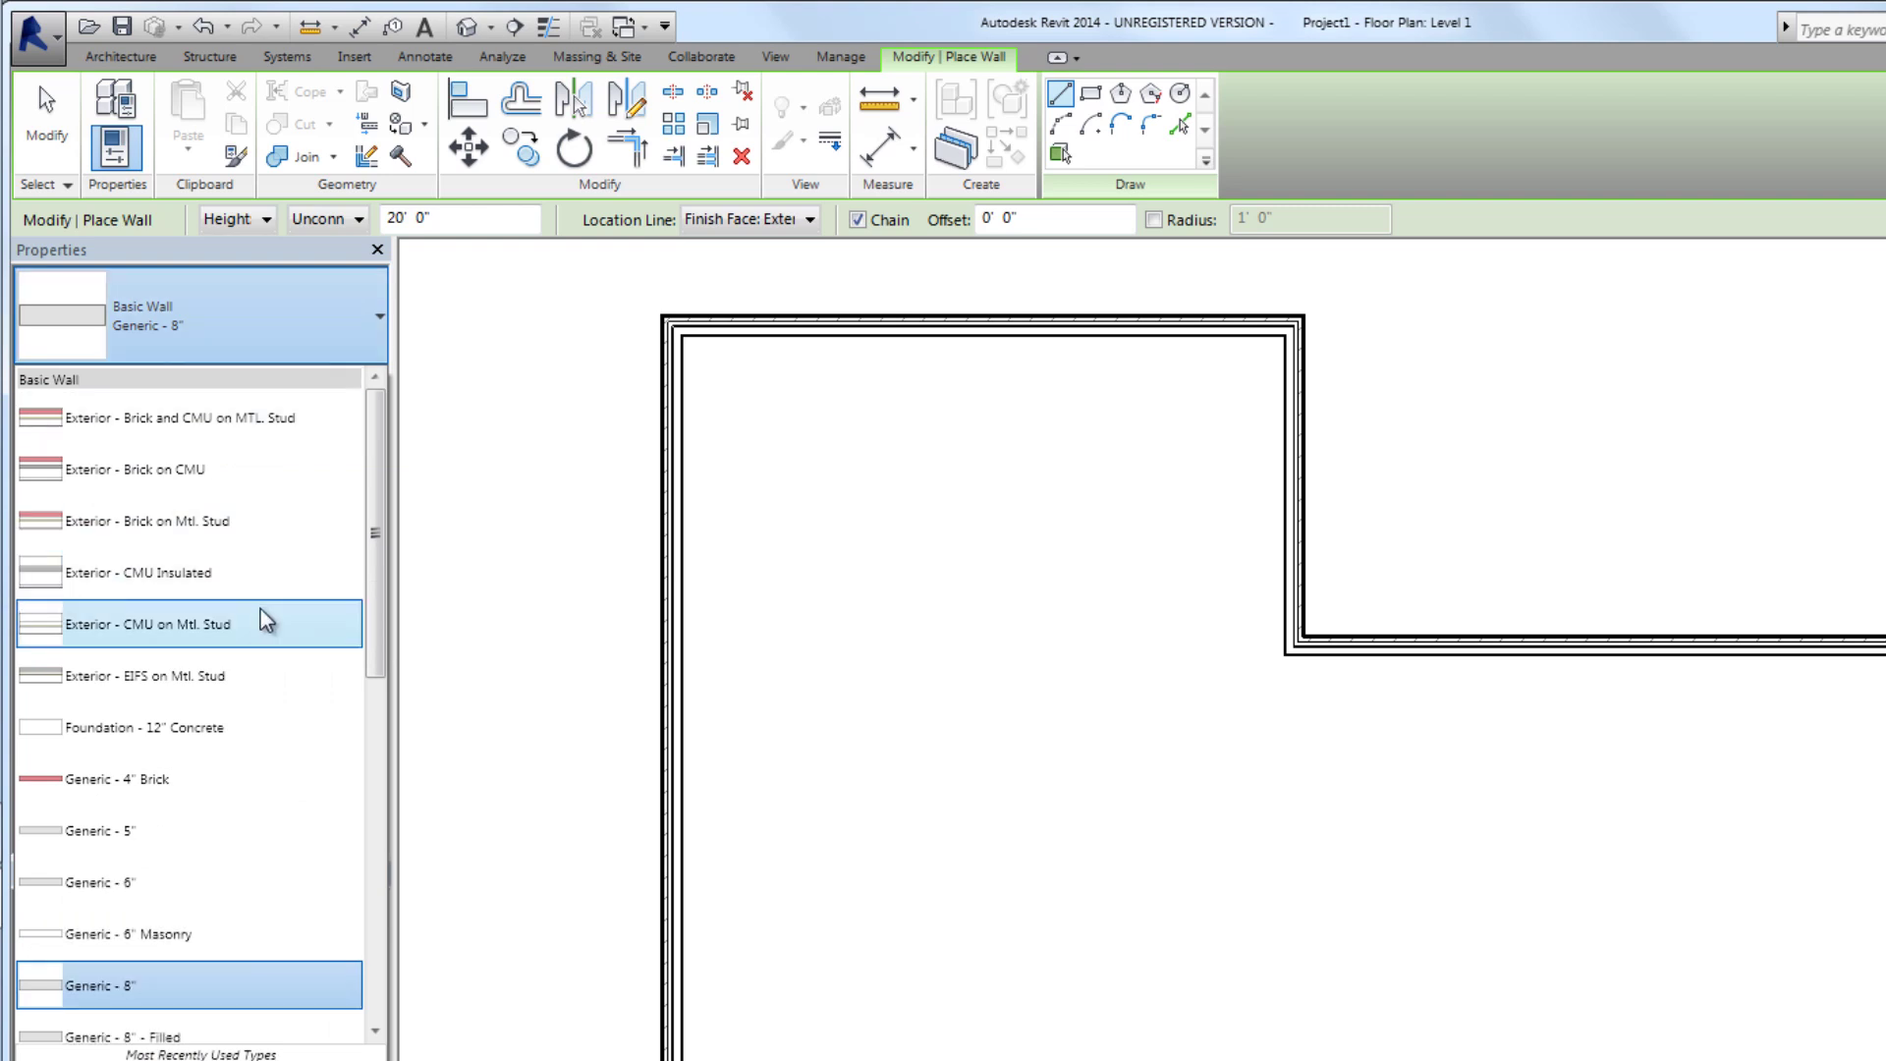
scroll(271, 629, "down", 2)
scroll(272, 633, "down", 2)
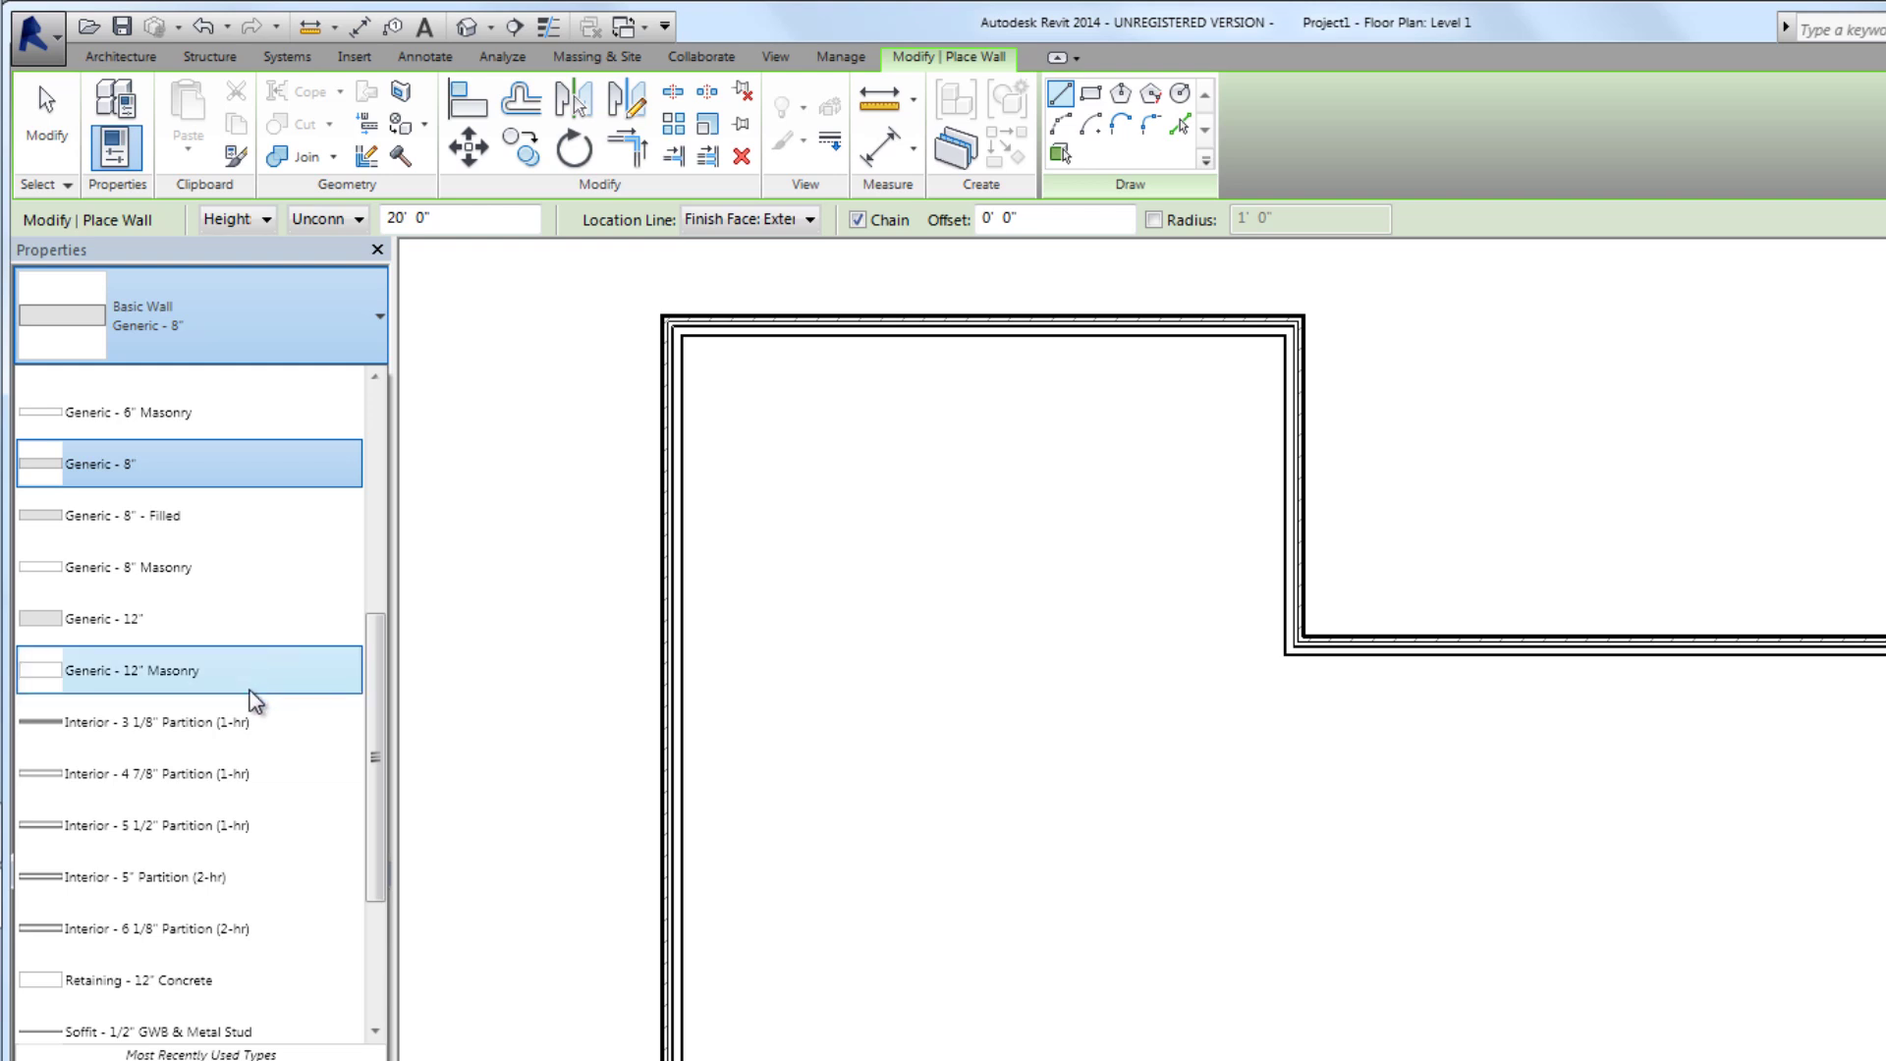
mouse_move(104, 781)
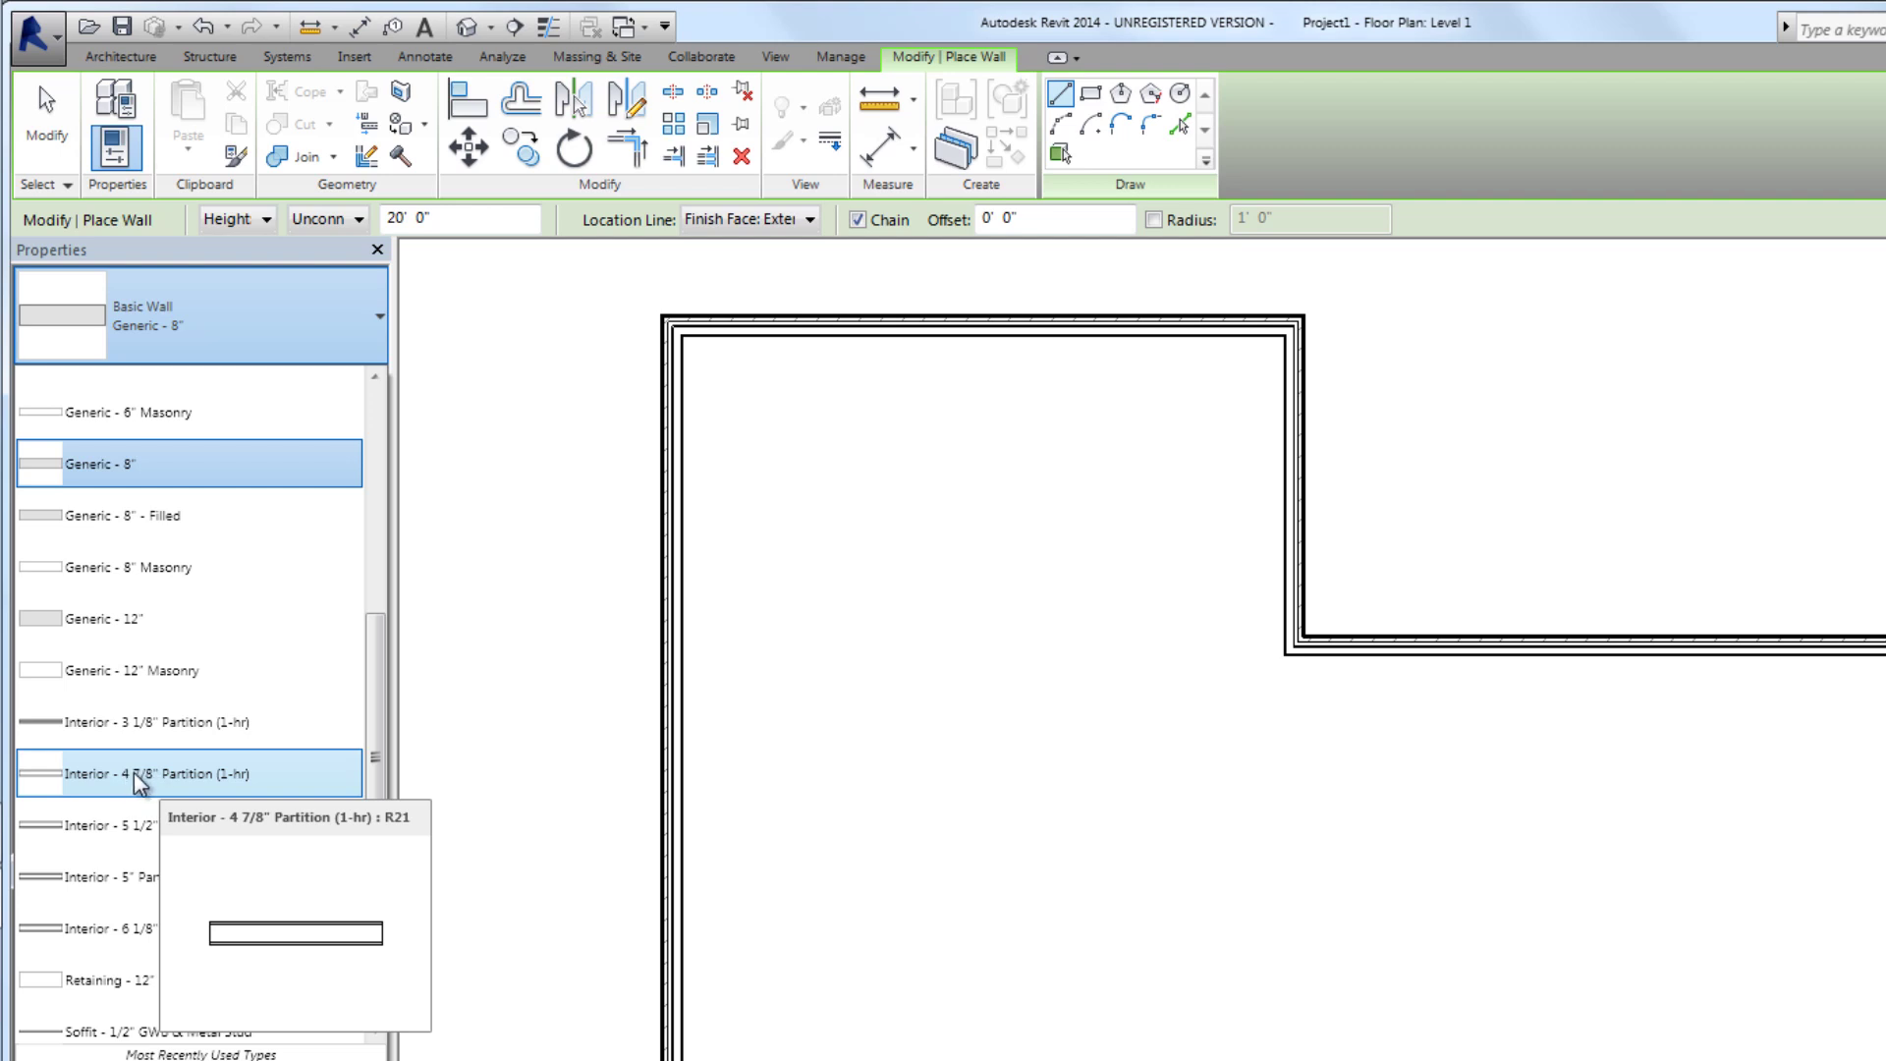
left_click(134, 773)
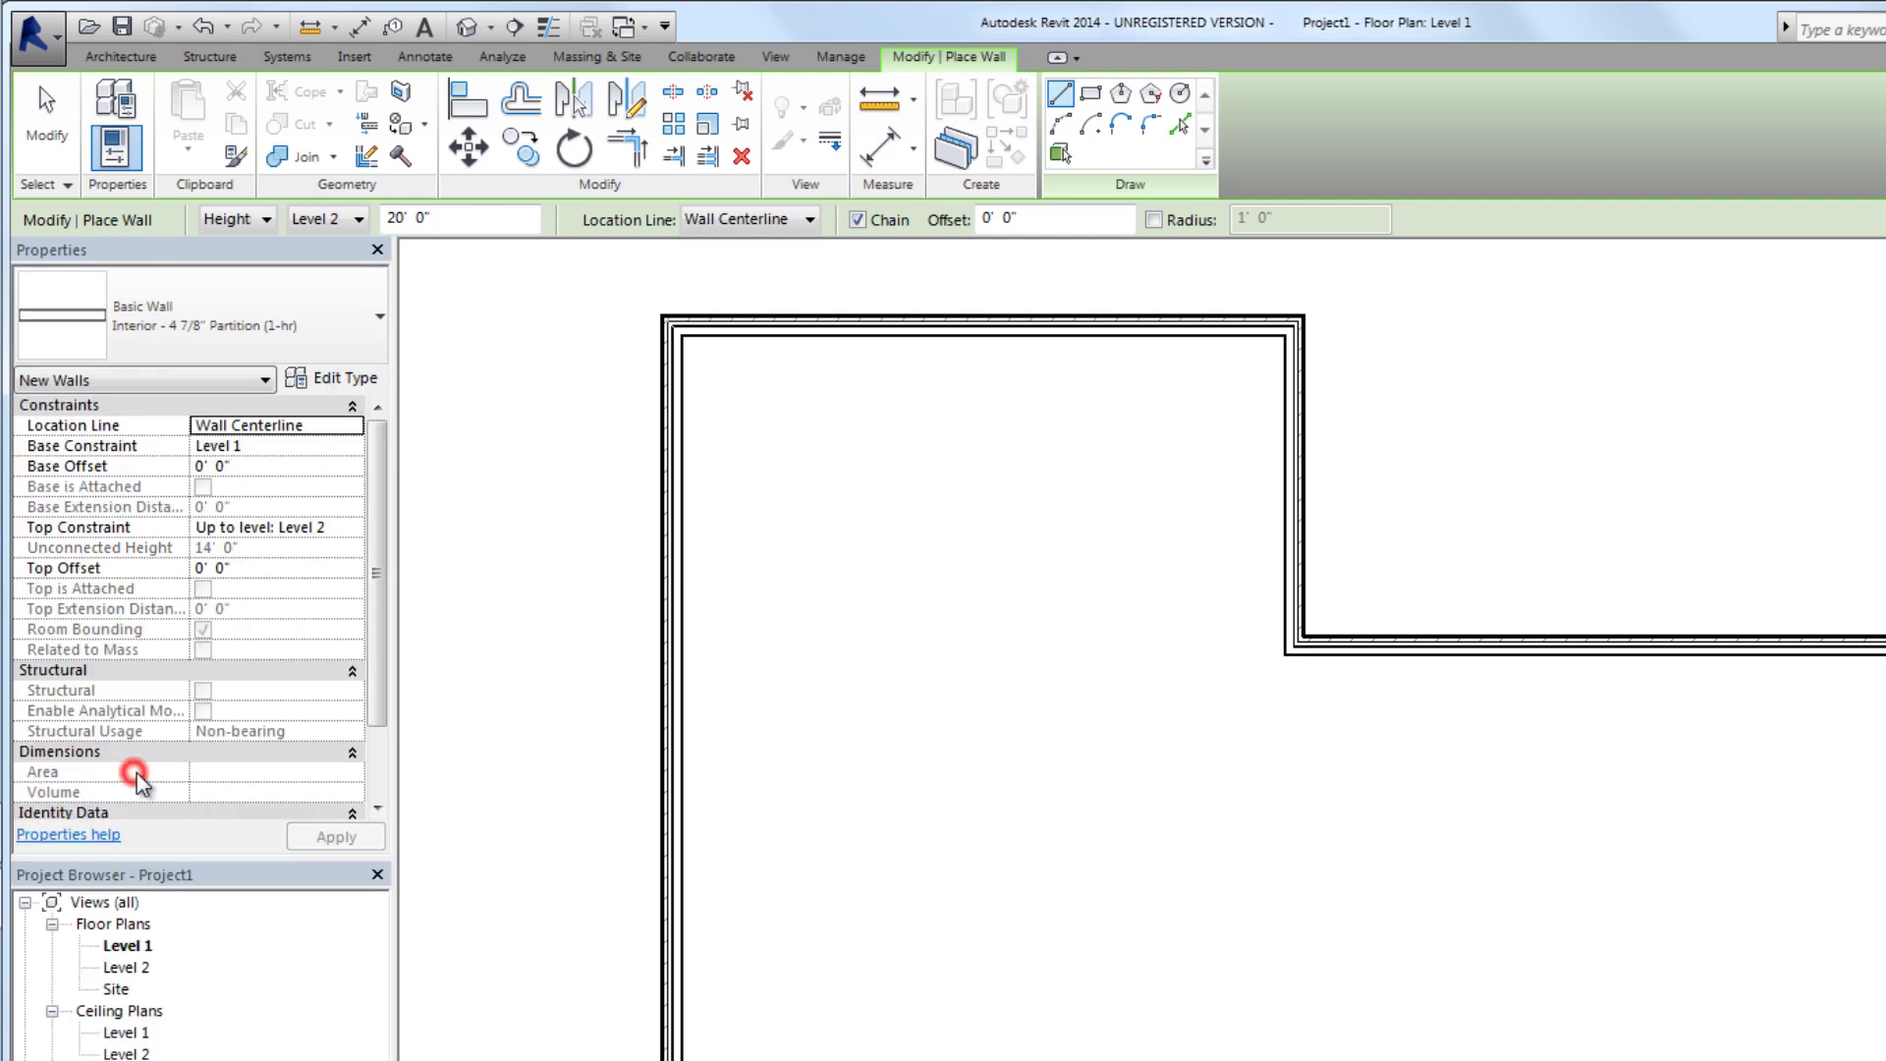
left_click(683, 565)
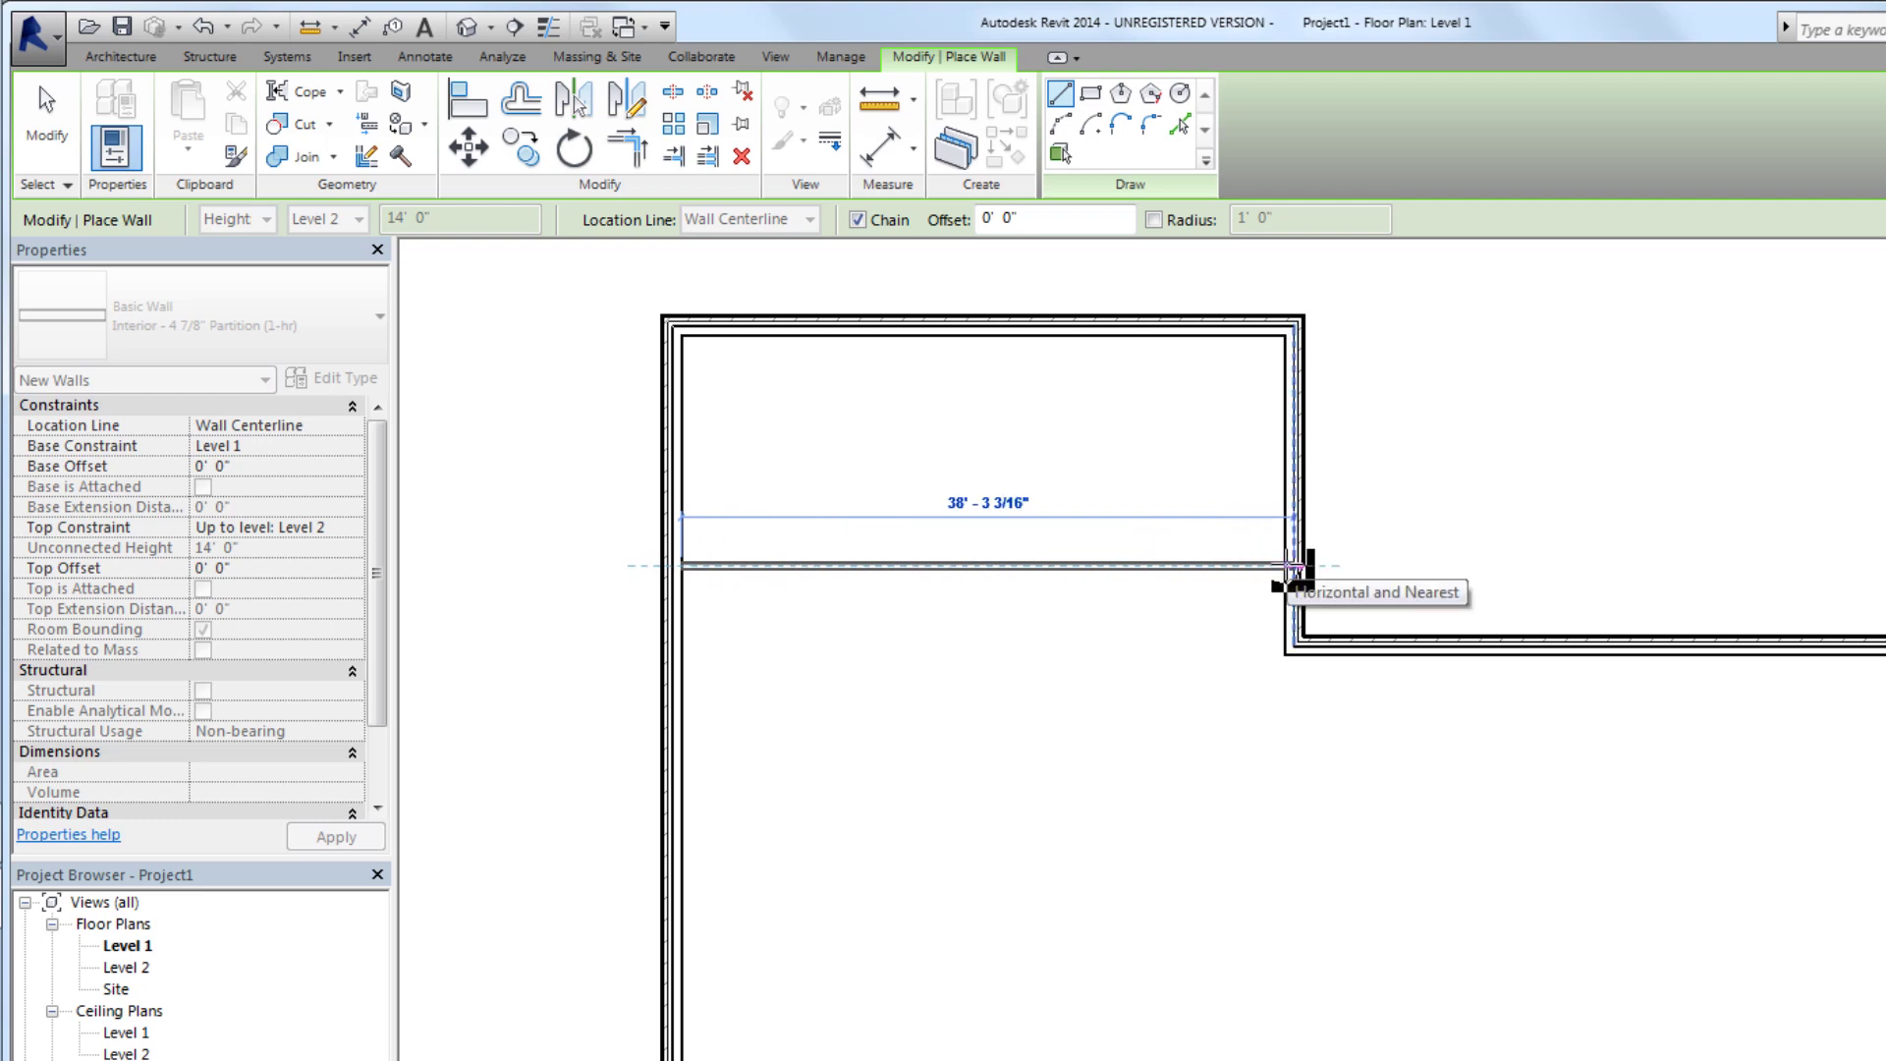
left_click(1295, 567)
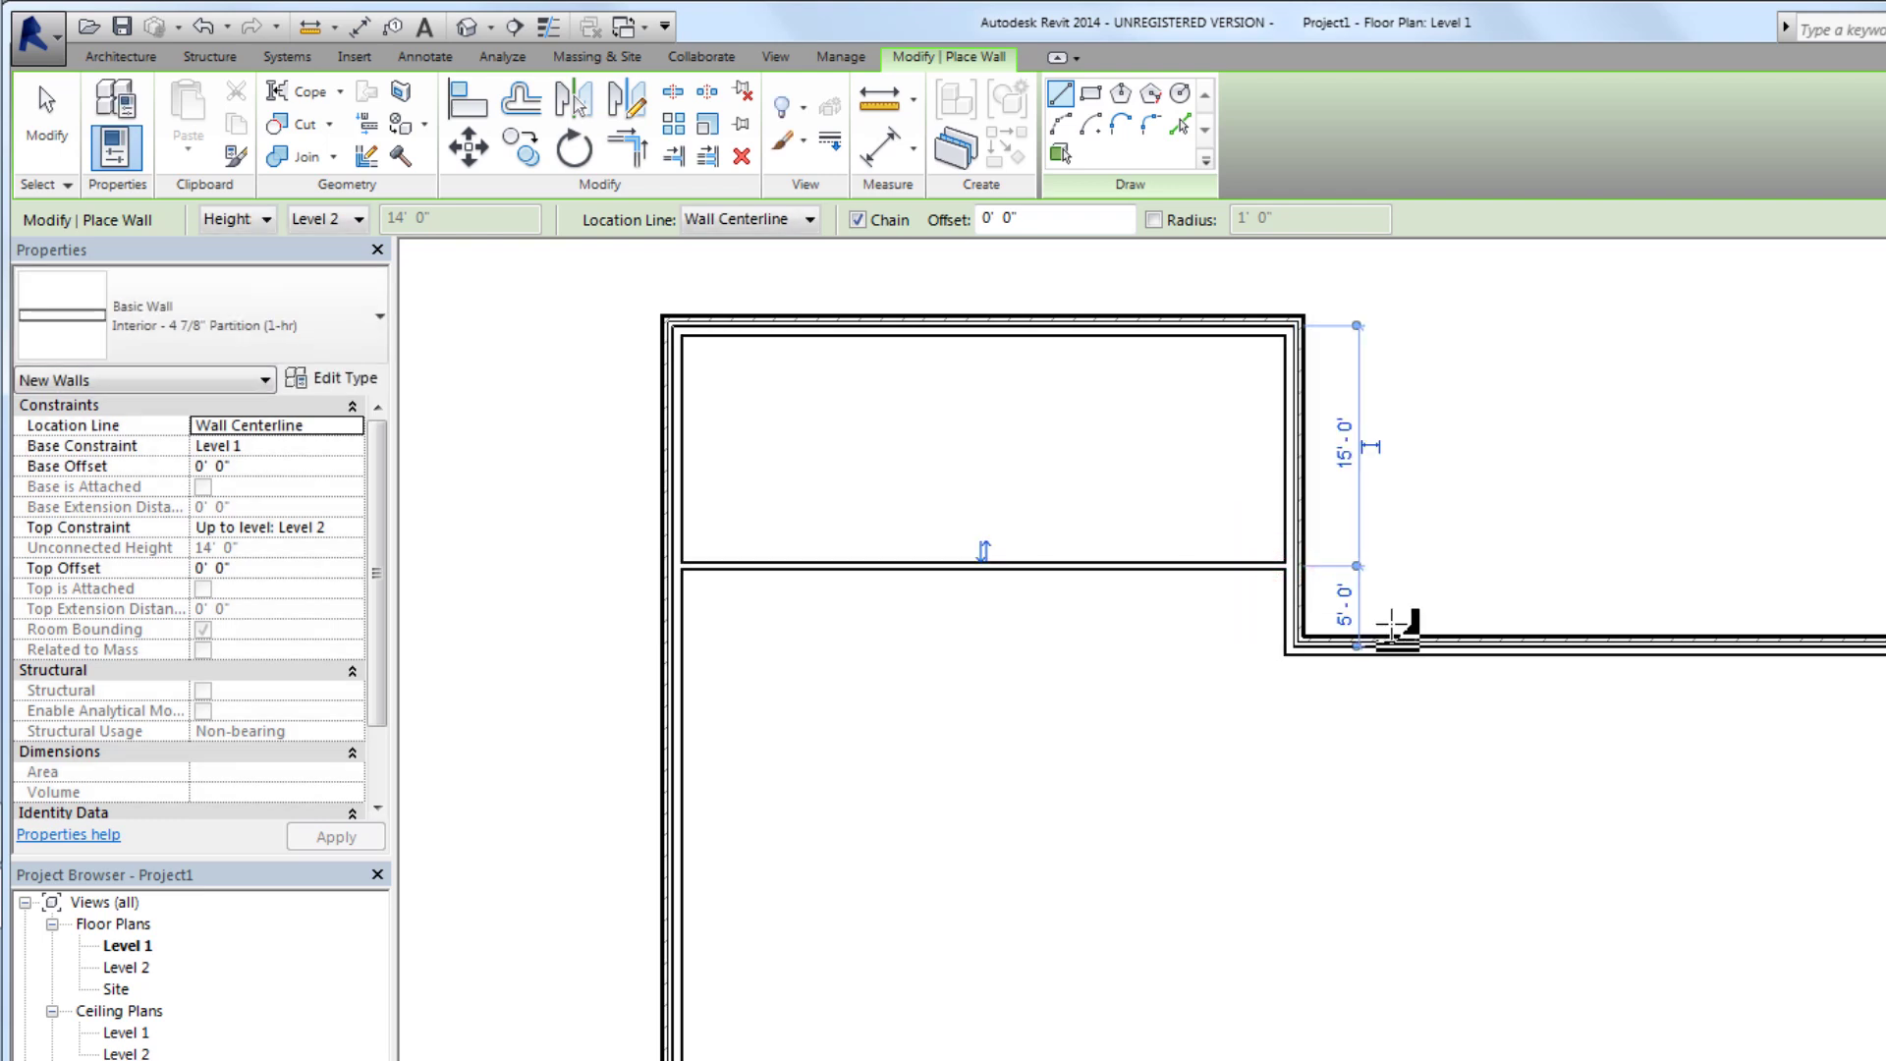
scroll(1277, 579, "up", 4)
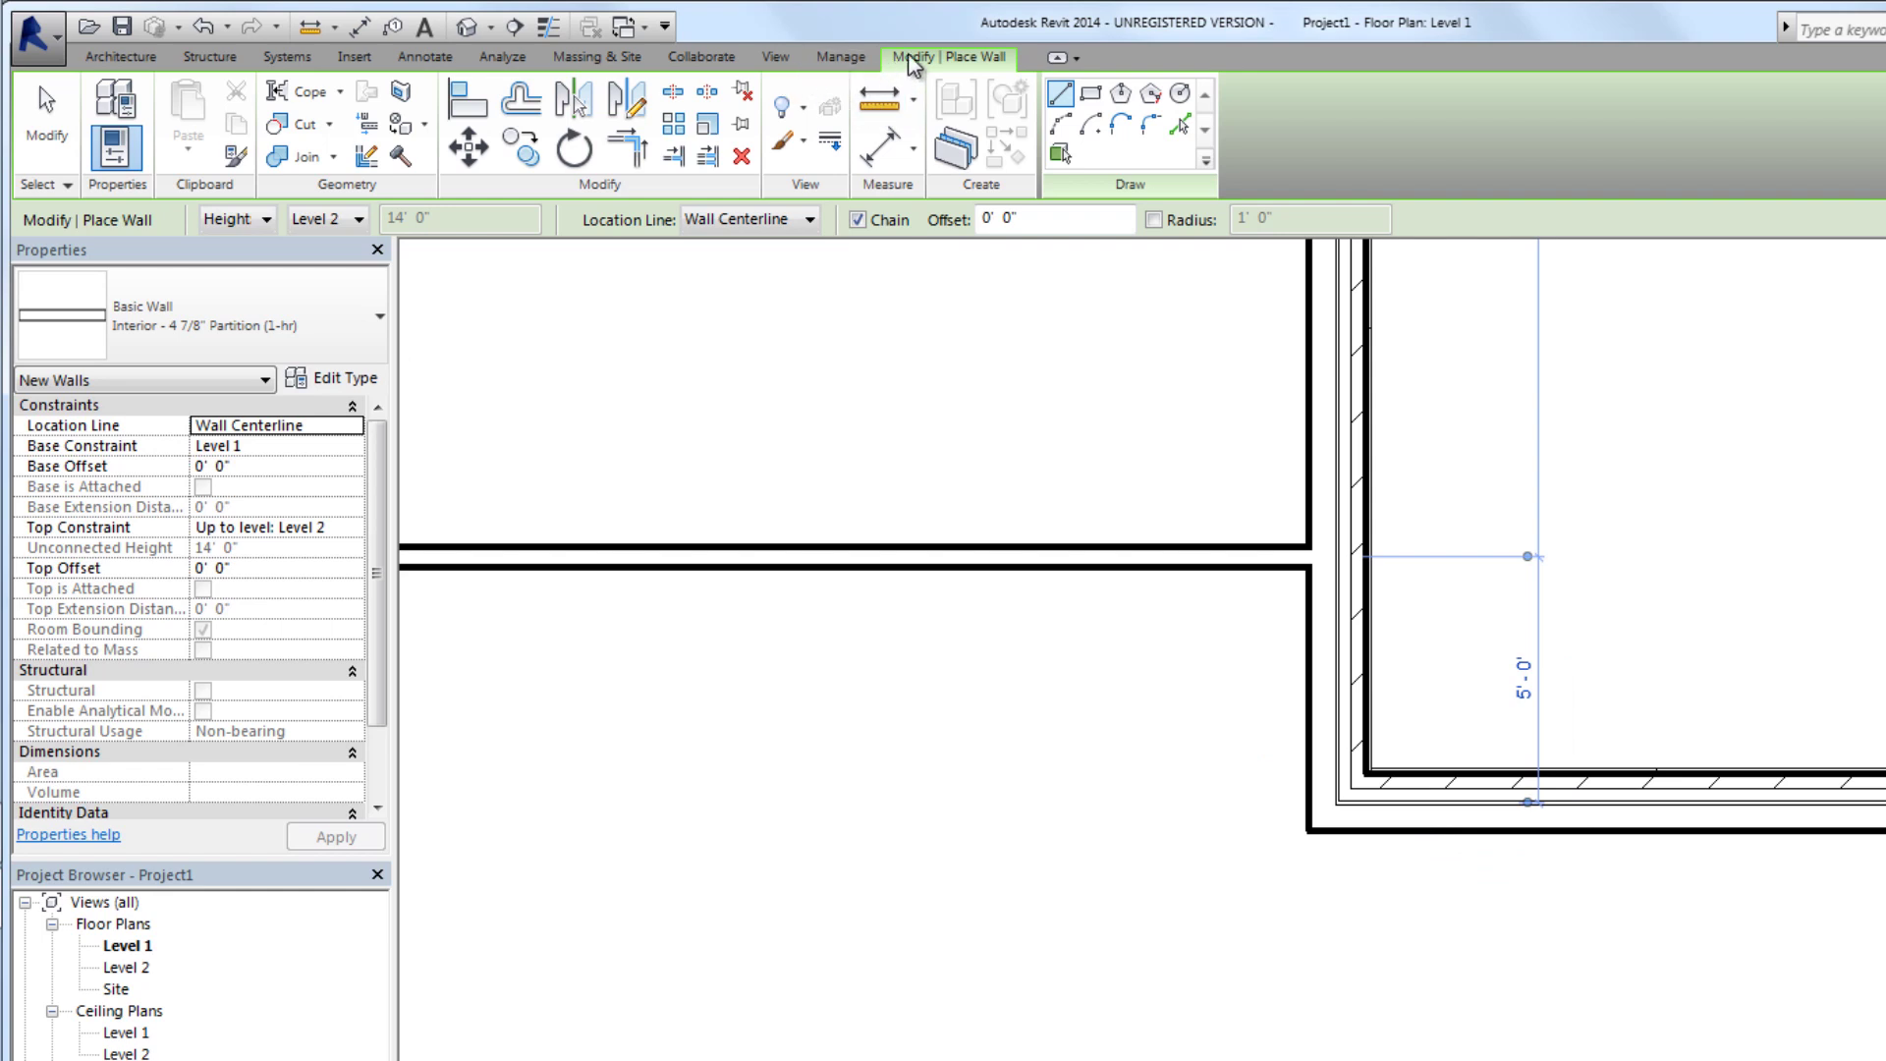
Align the new interior partition to the bottom exterior wall as reference
left_click(469, 106)
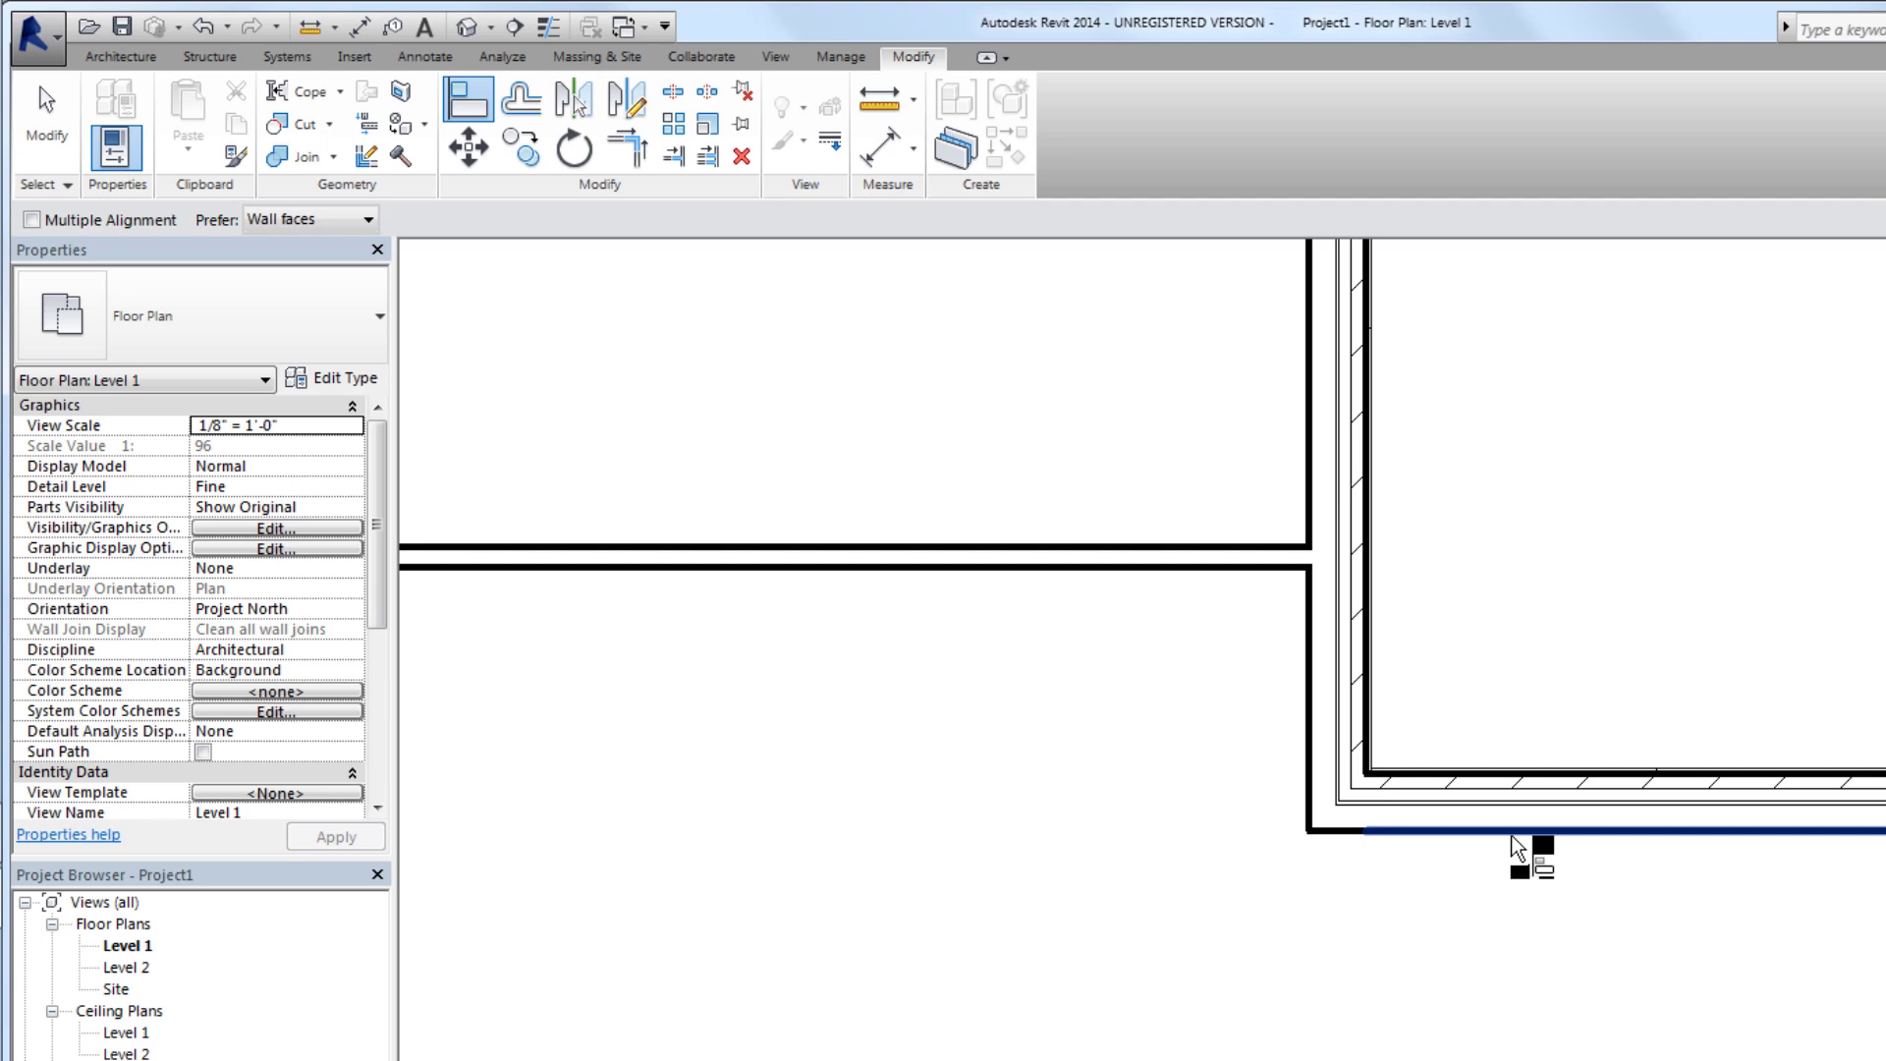
left_click(1518, 842)
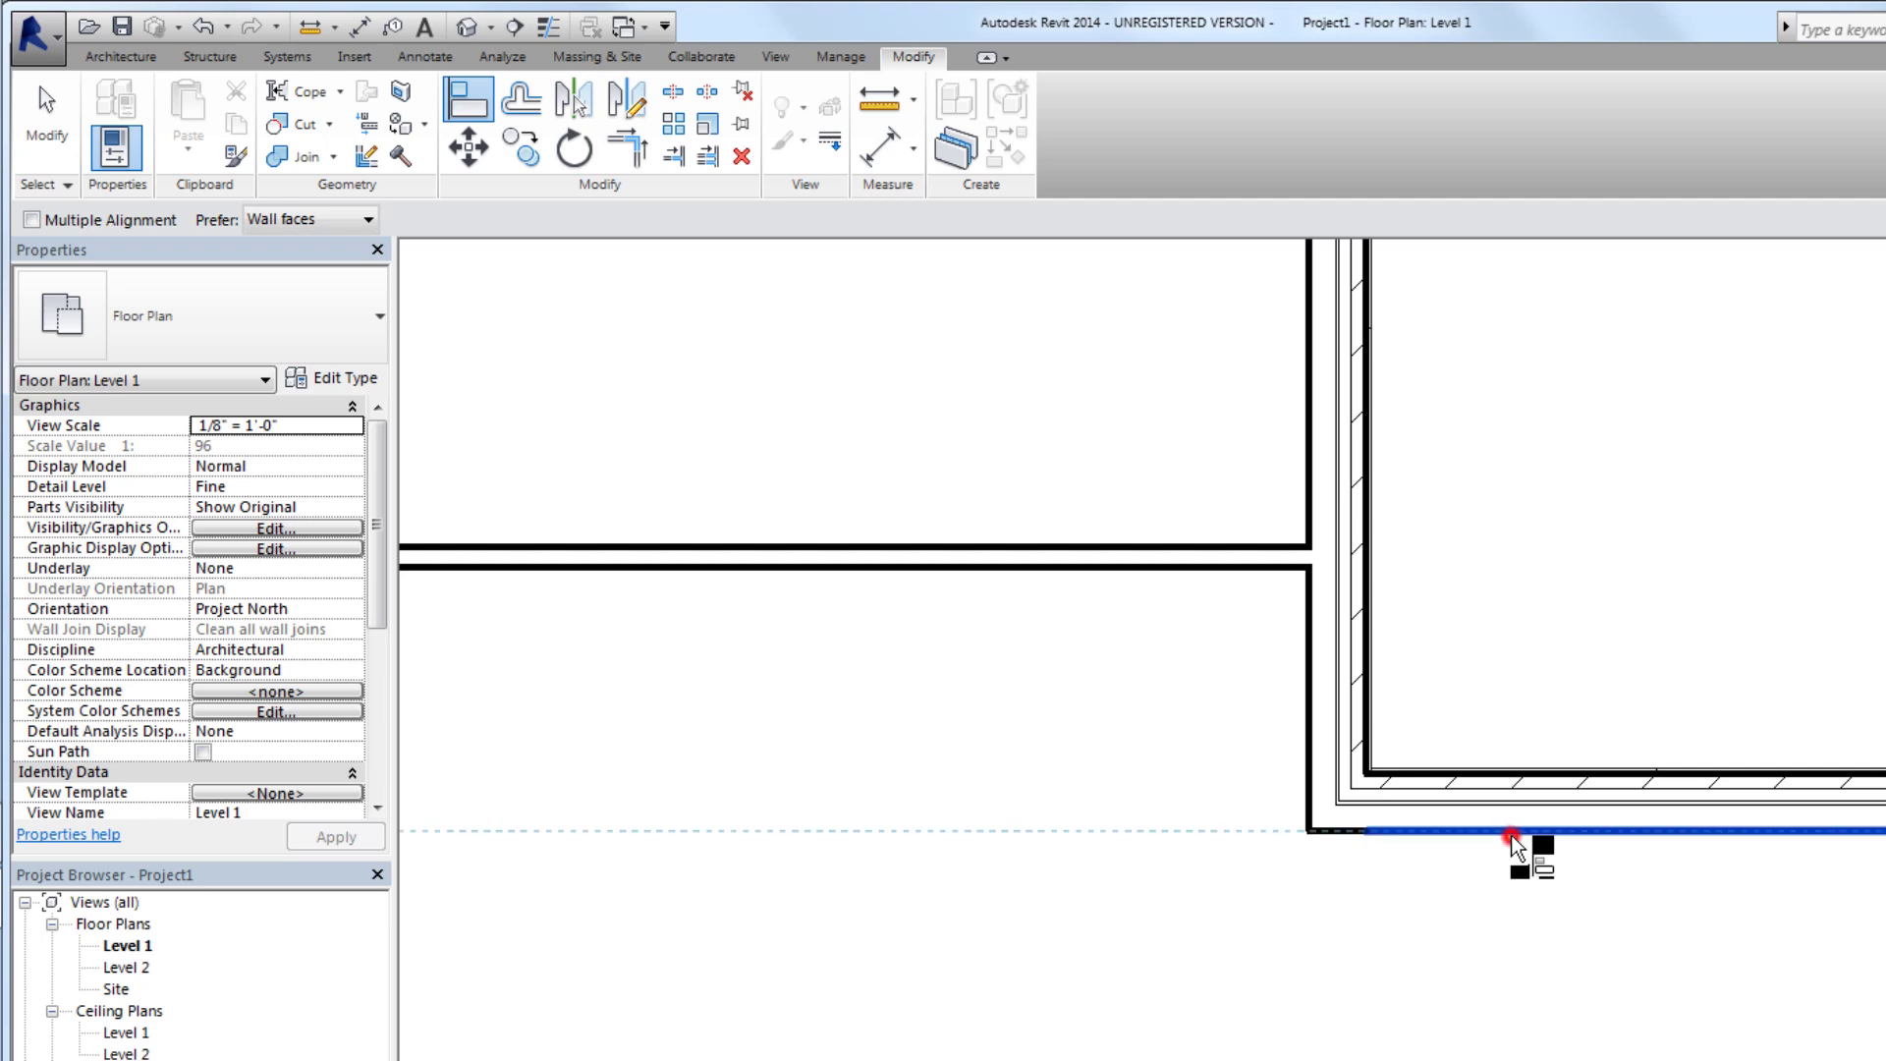
left_click(1010, 567)
scroll(1346, 855, "up", 3)
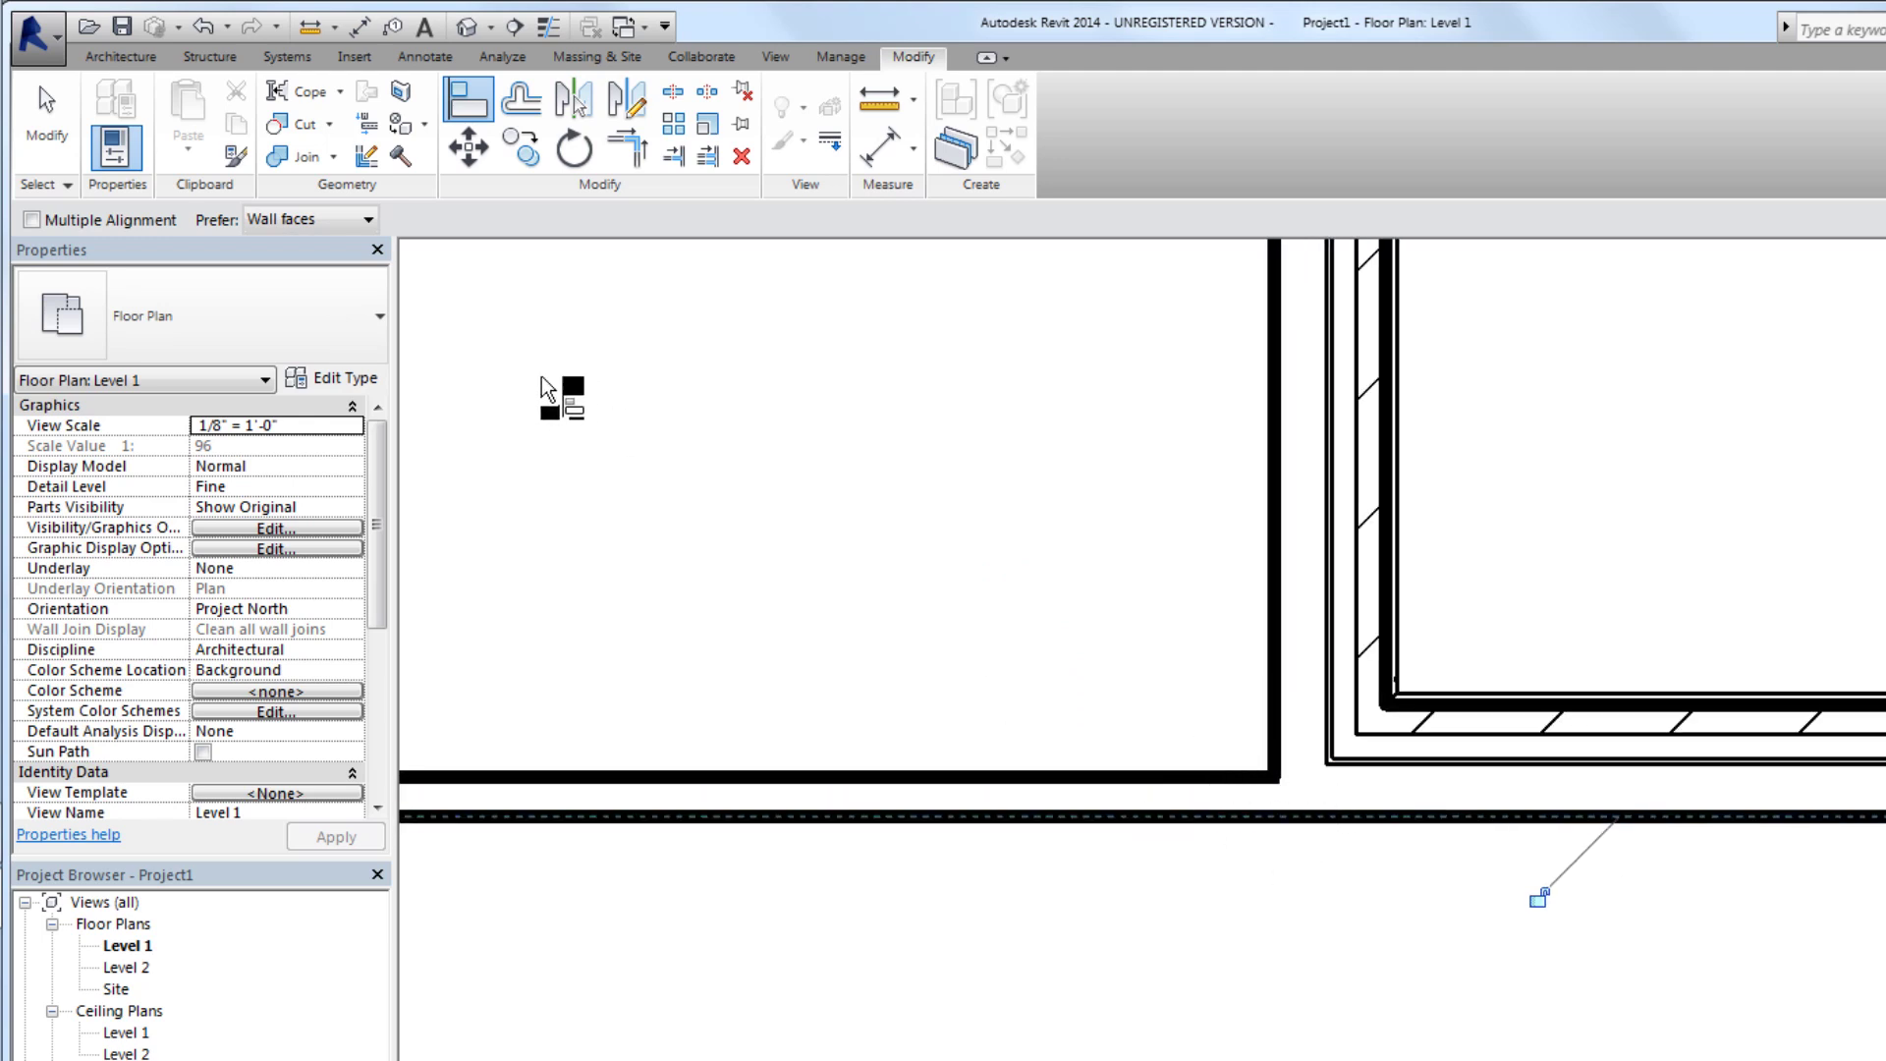
left_click(39, 106)
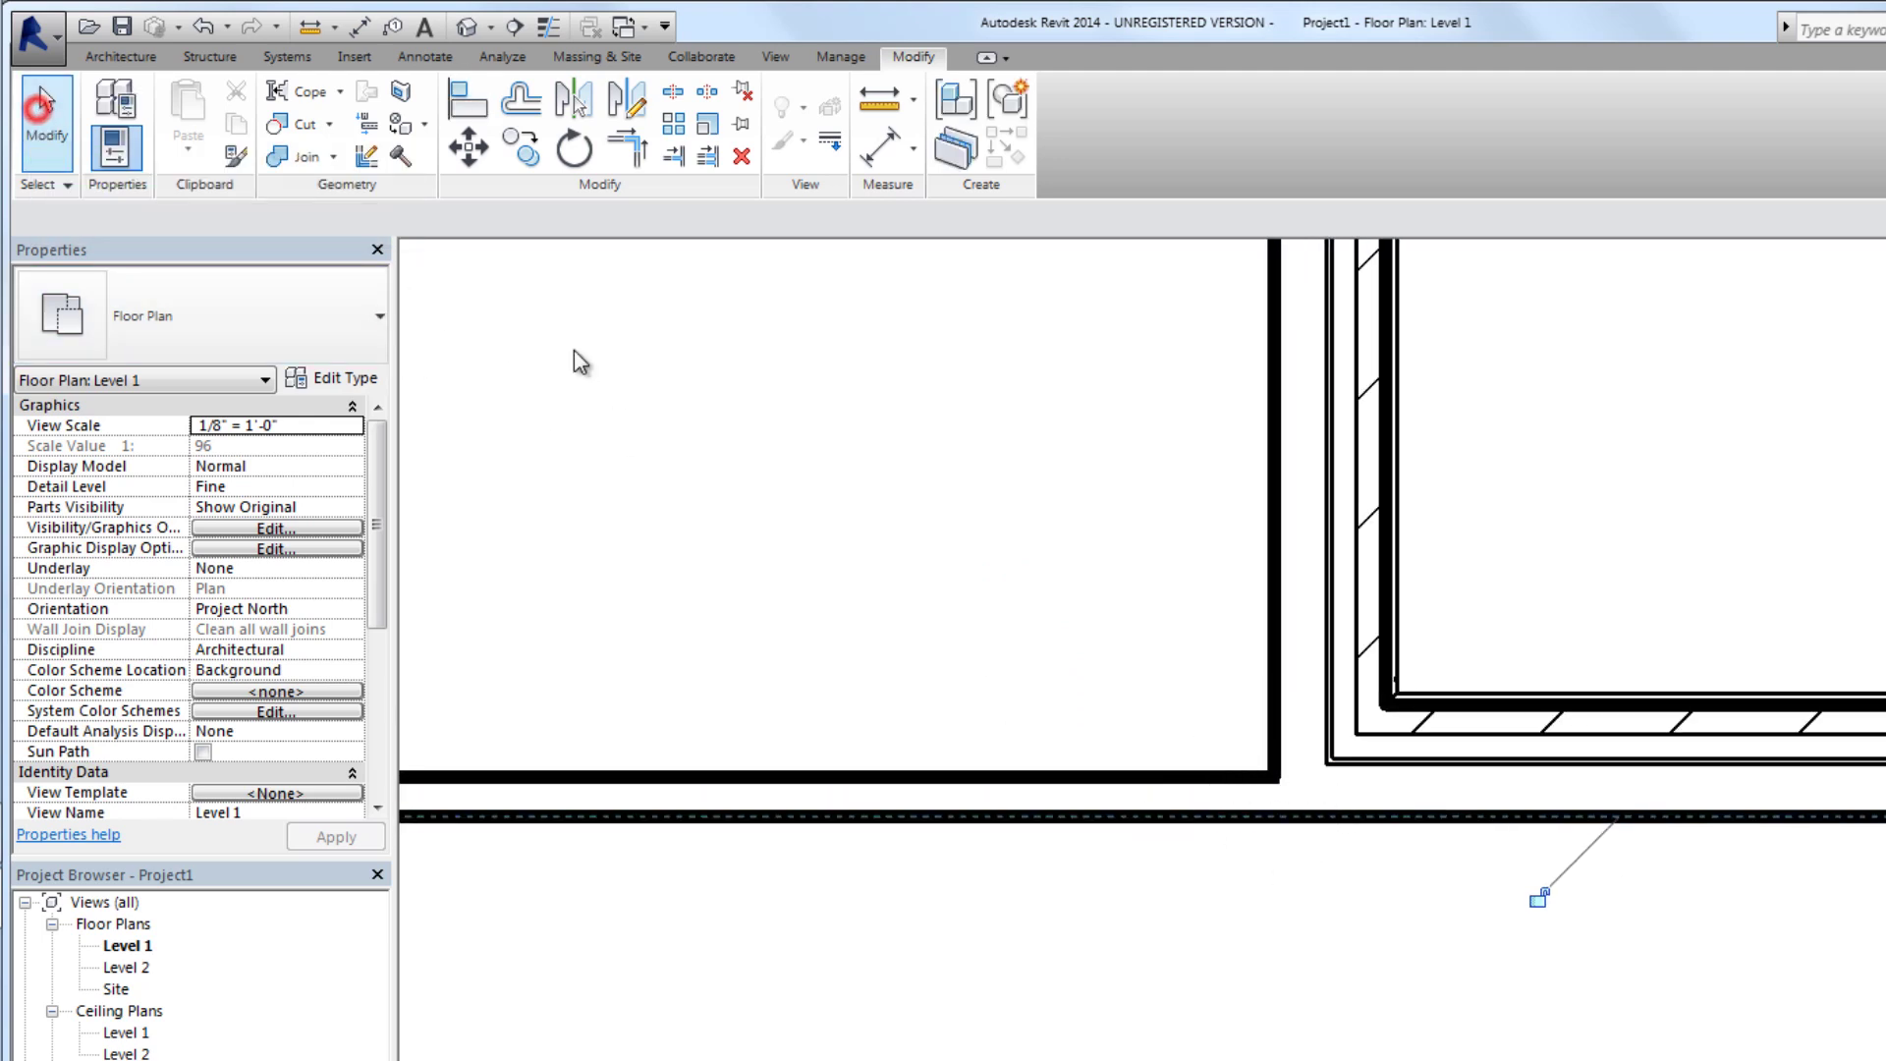
scroll(1364, 896, "down", 4)
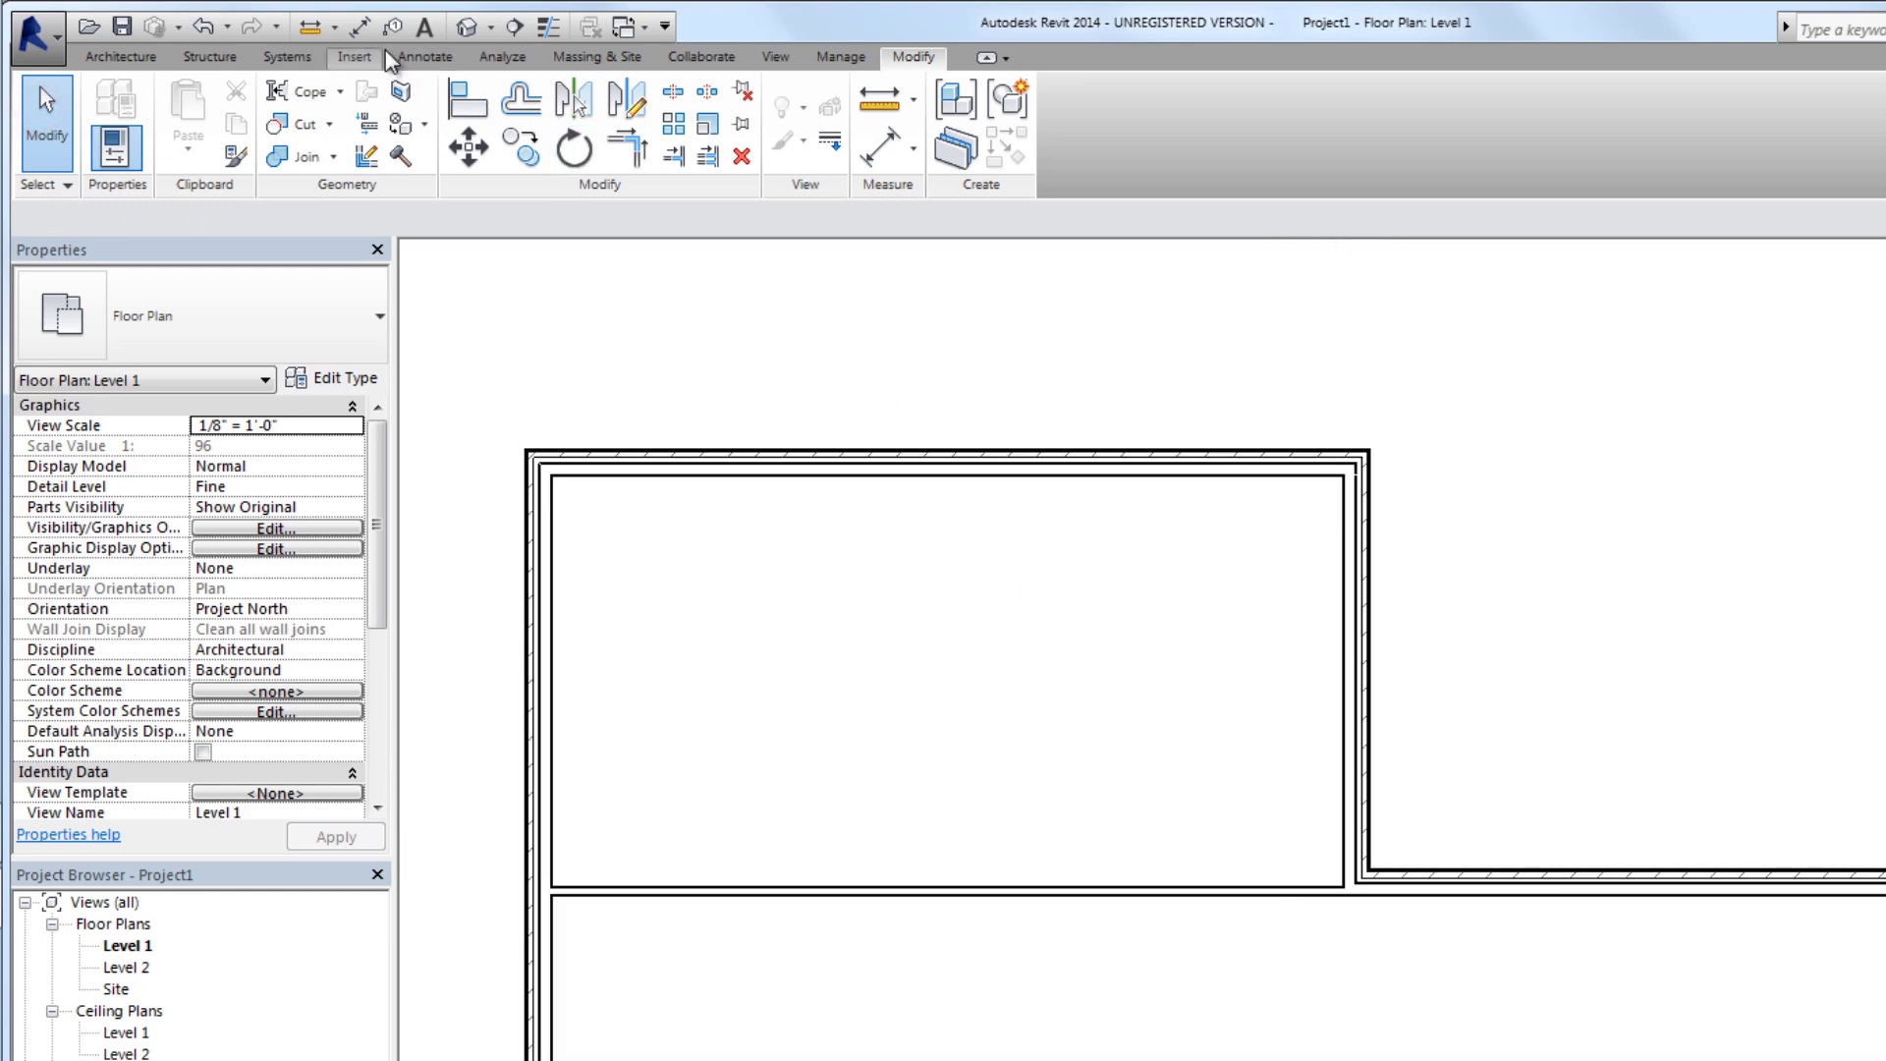
Undo the alignment, realign the partition to the bottom wall's face, and lock it
left_click(204, 27)
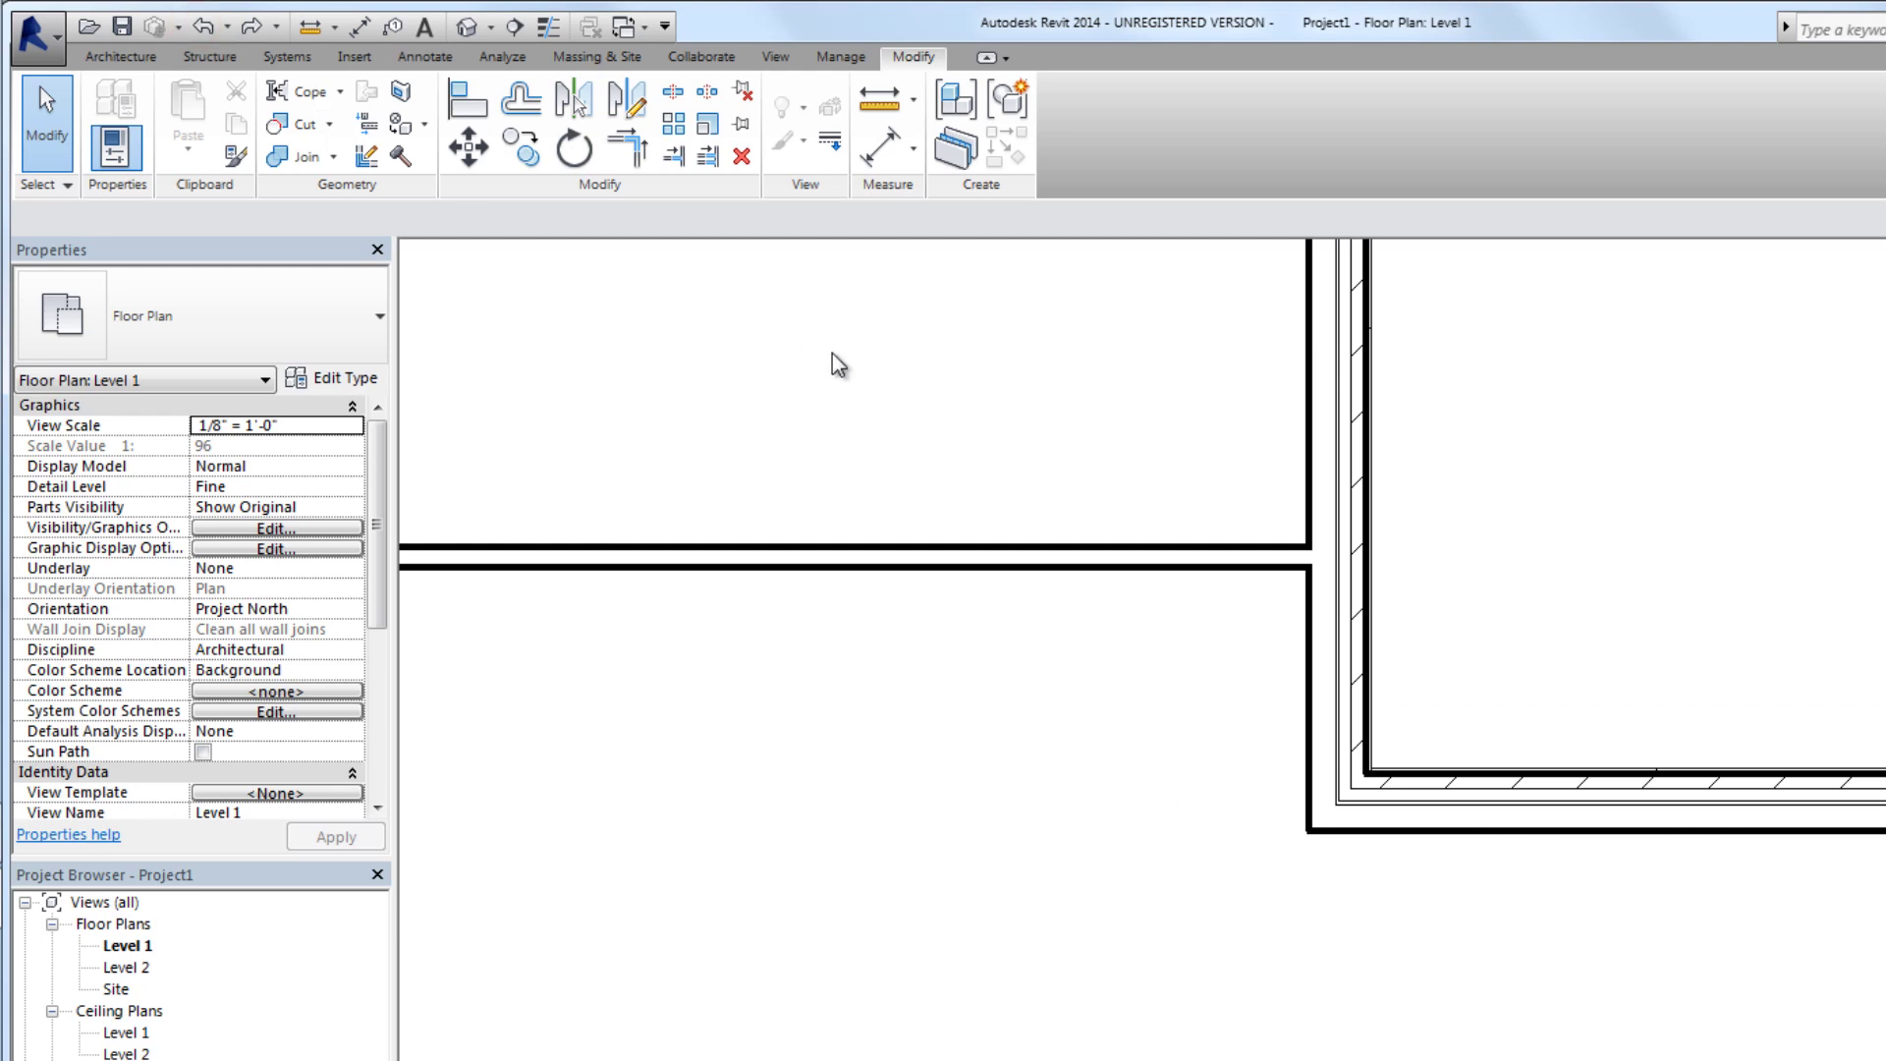
left_click(463, 102)
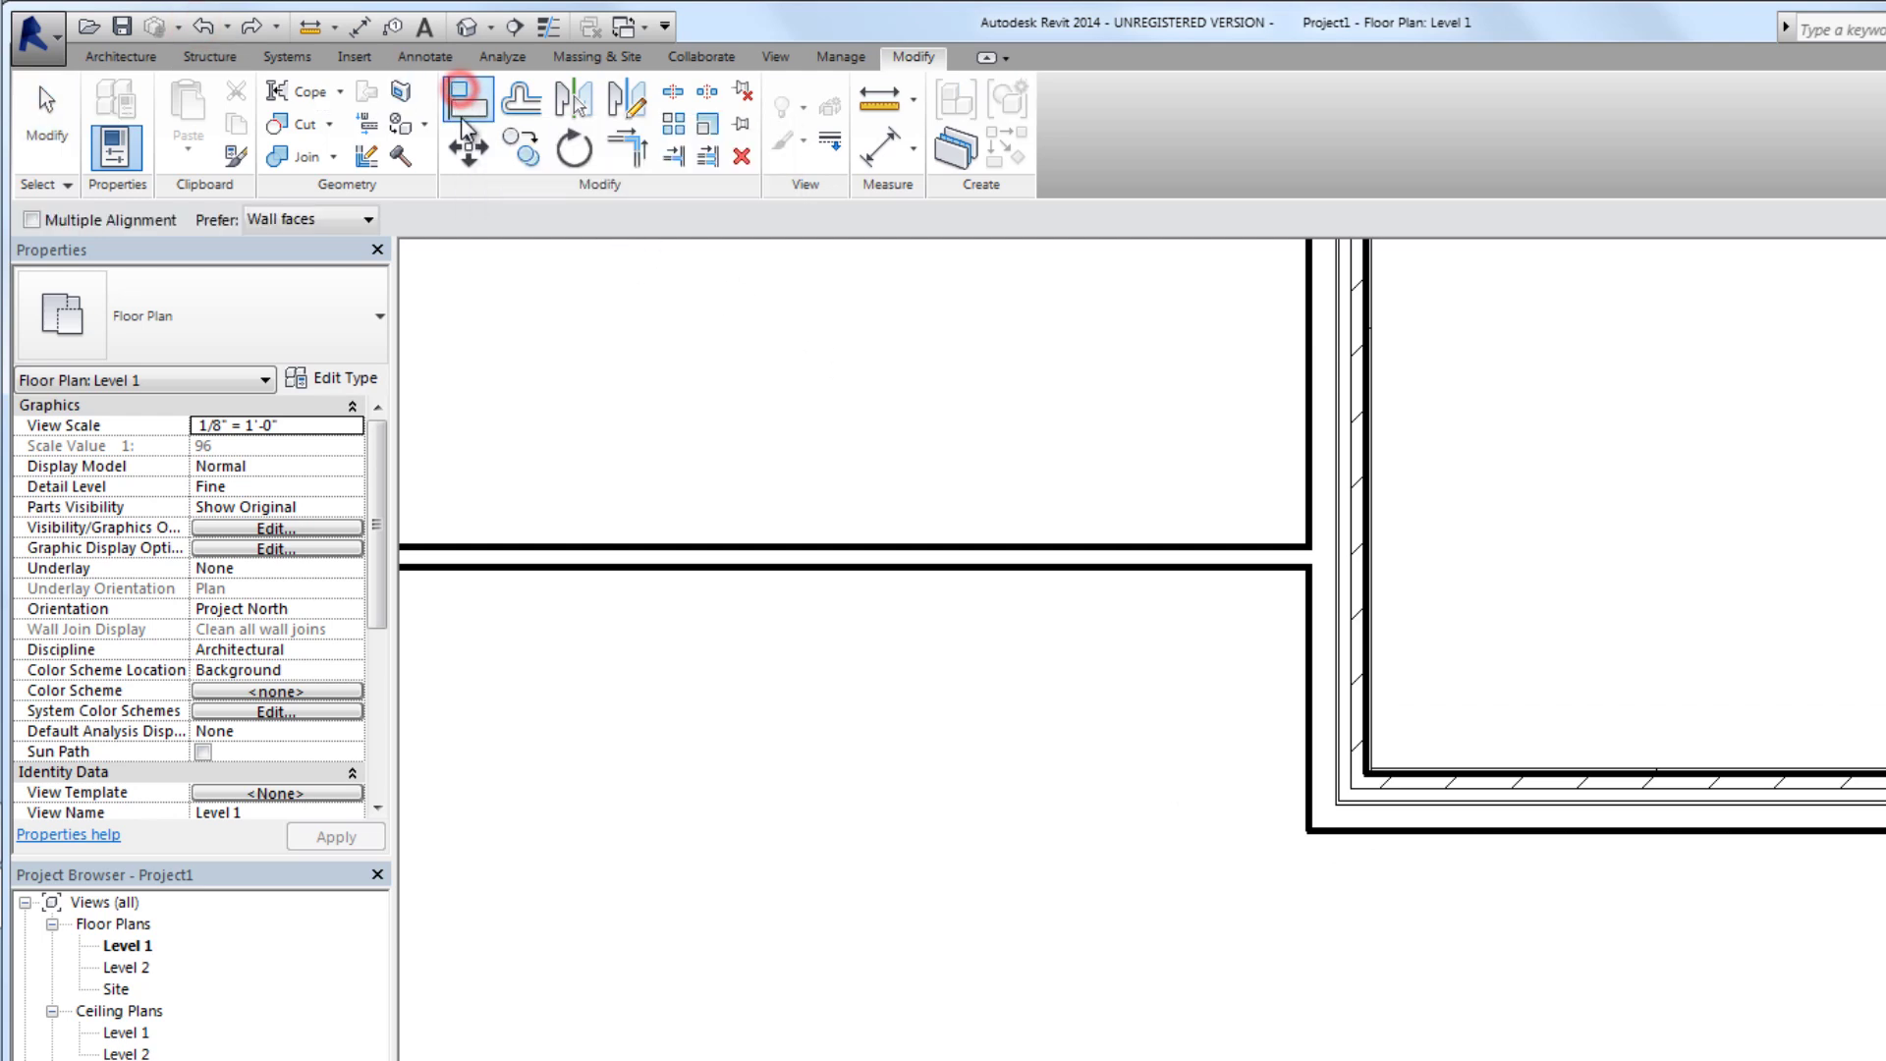
left_click(1641, 832)
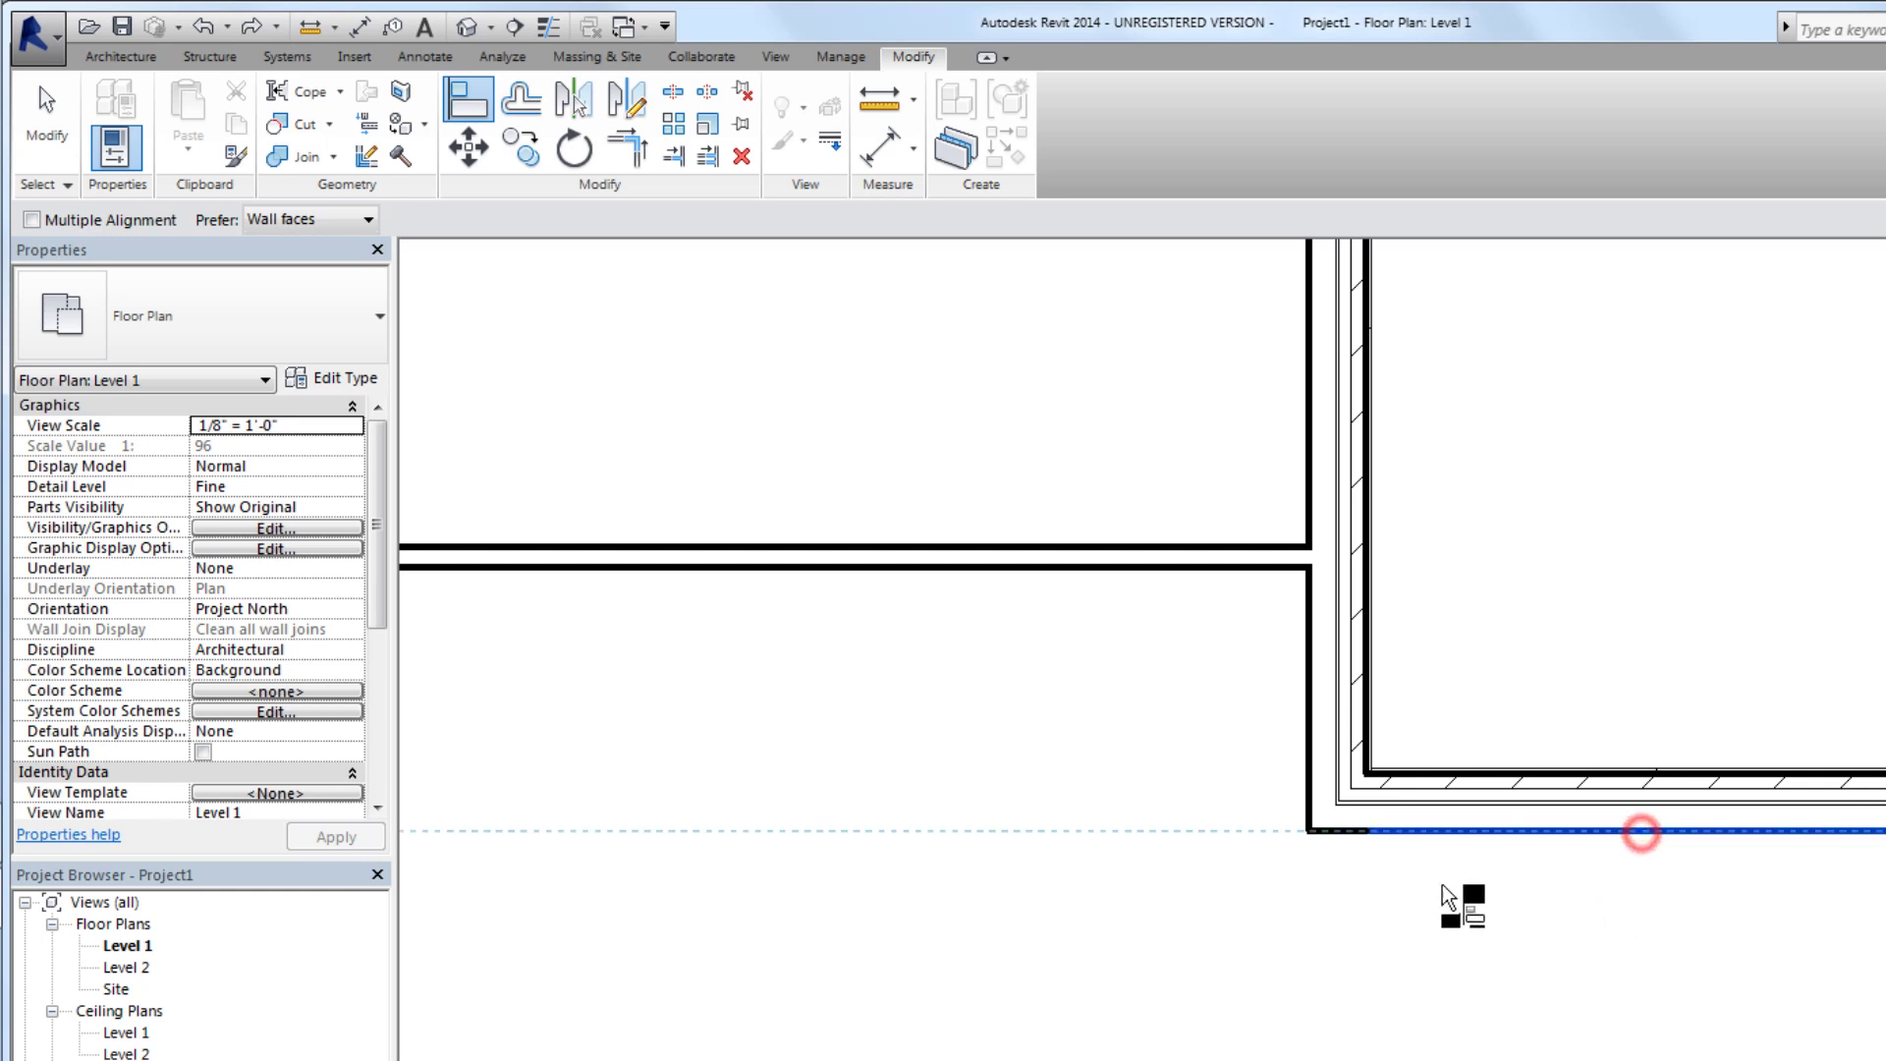
left_click(1124, 568)
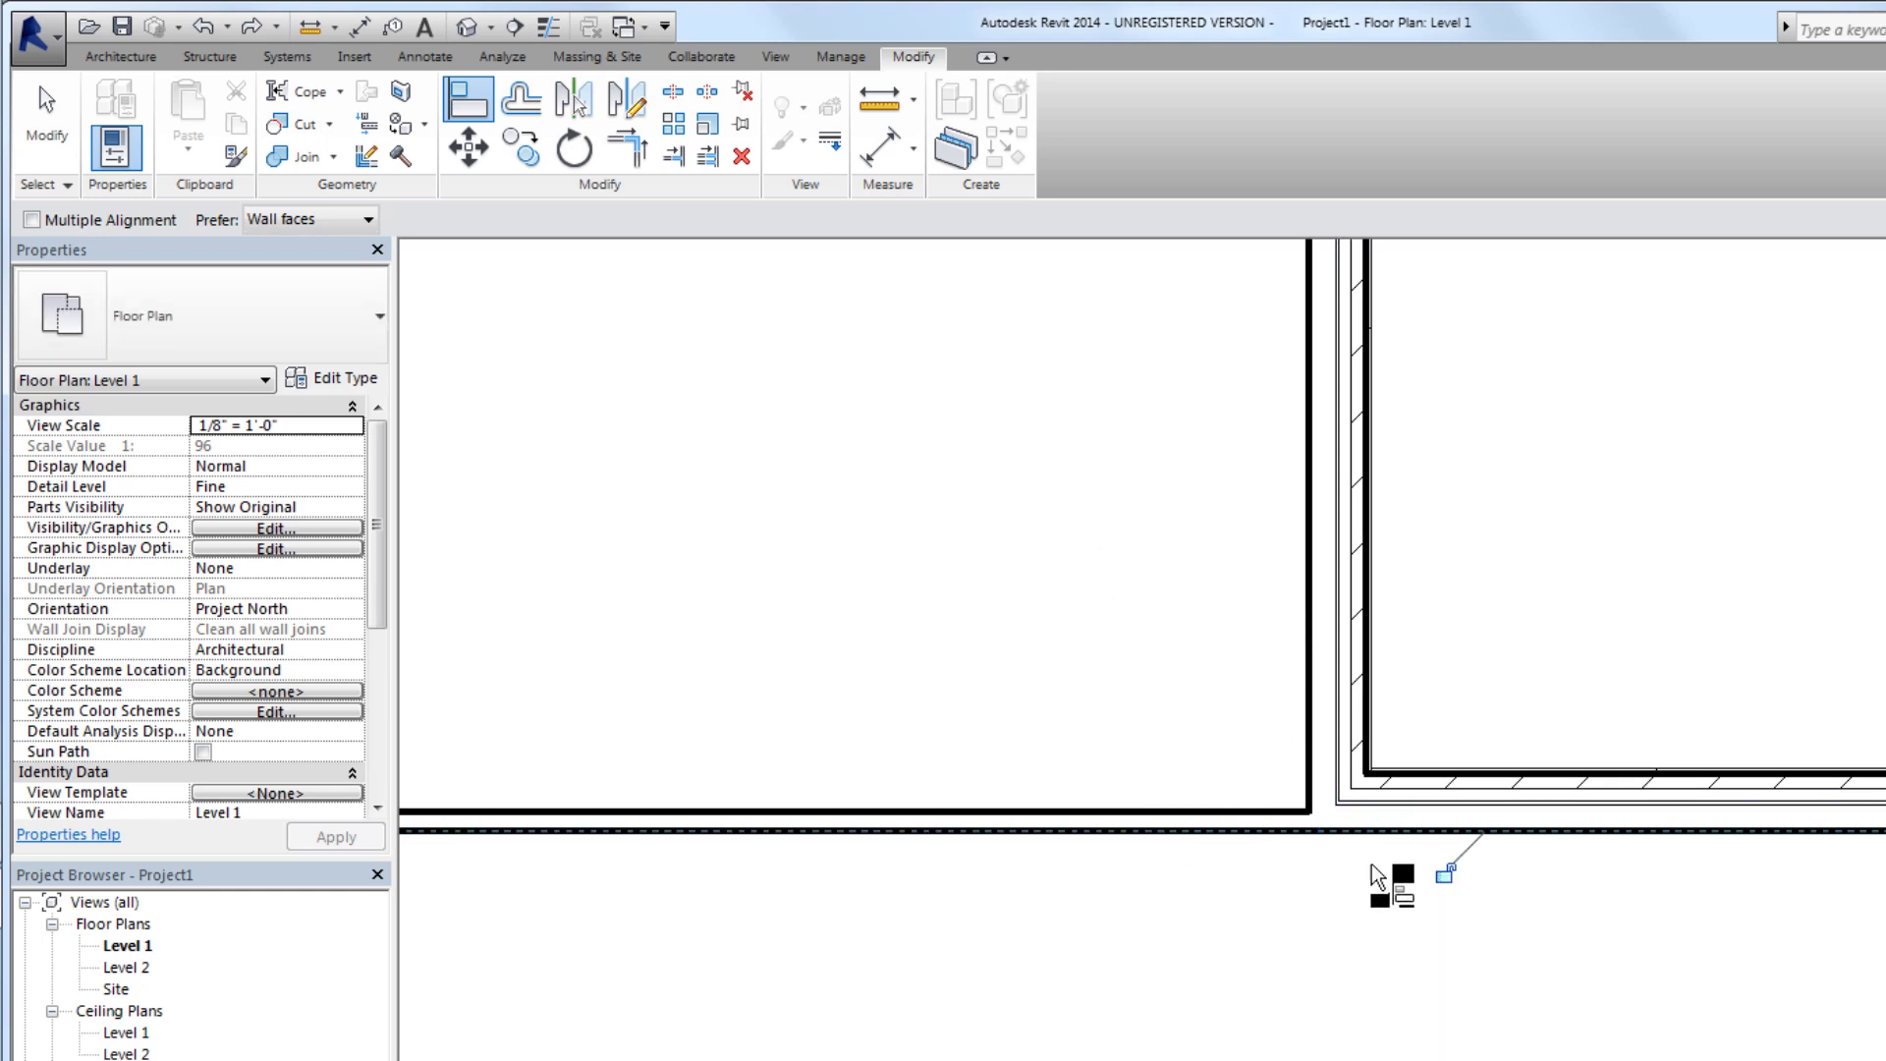
left_click(1444, 876)
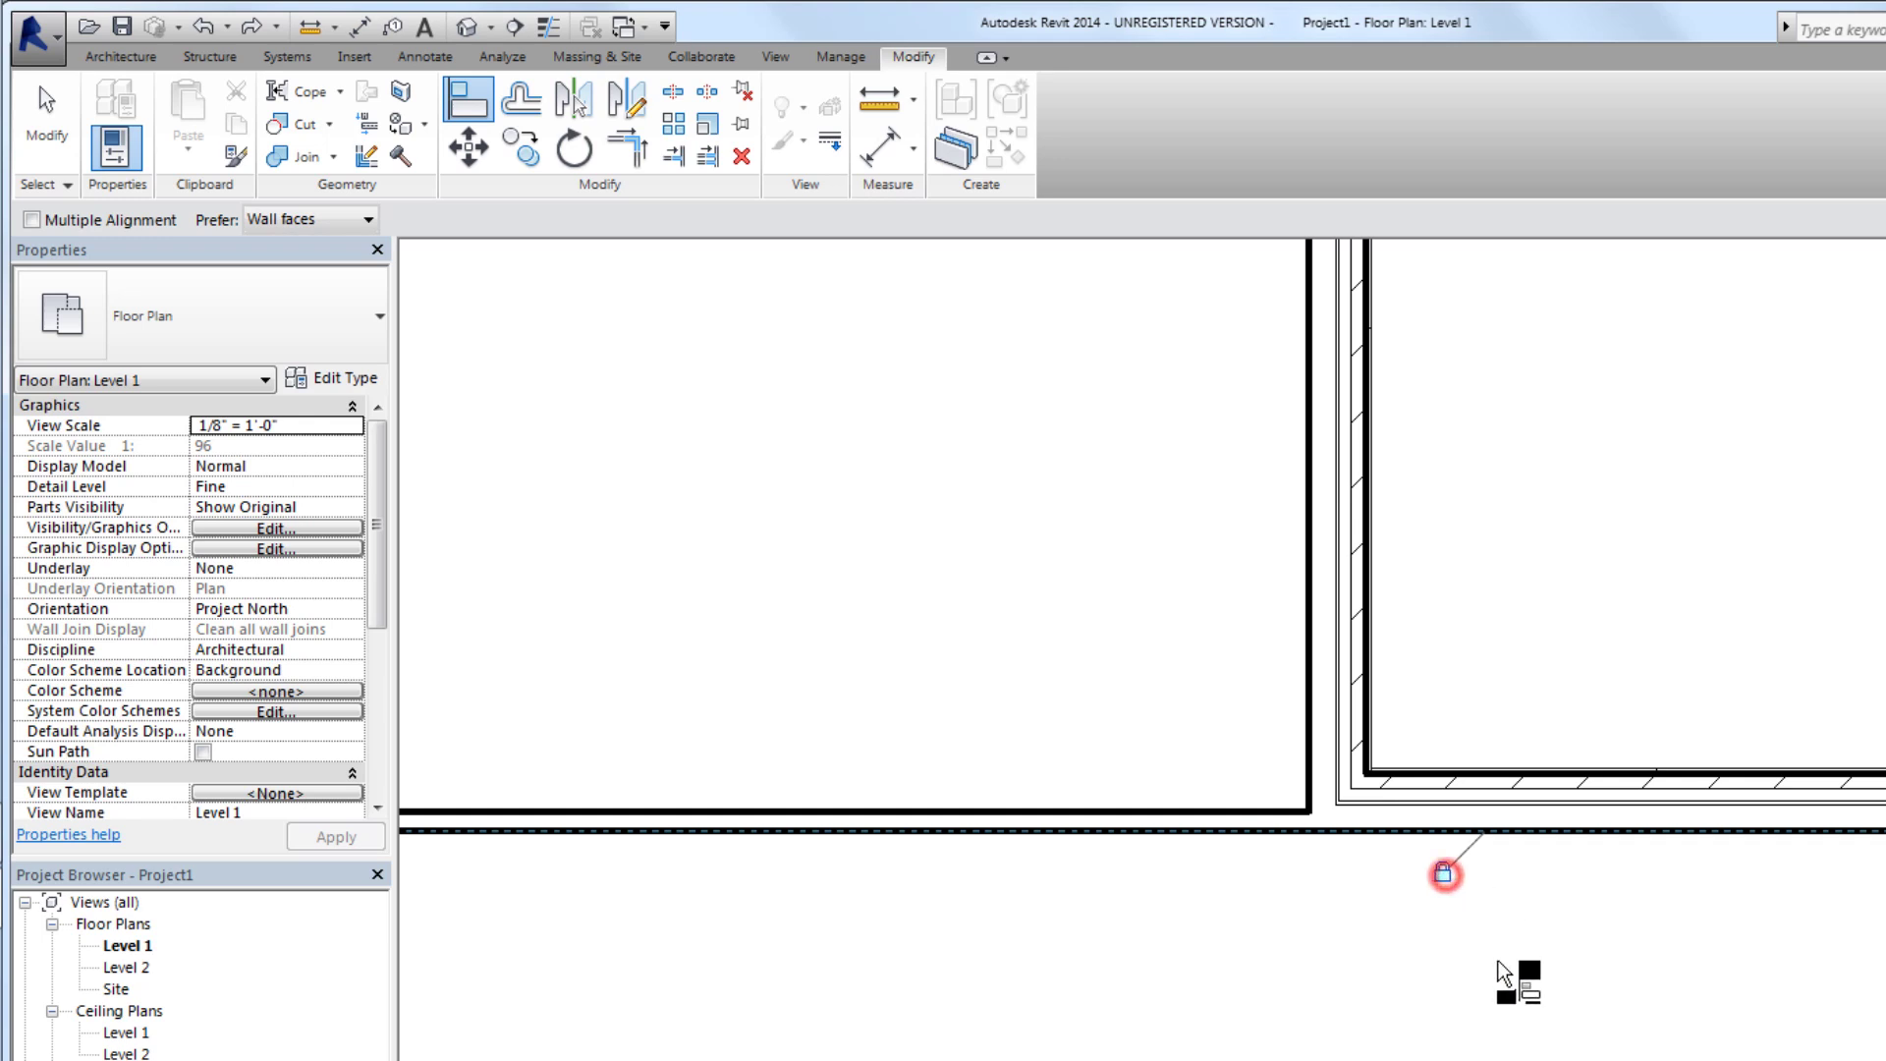
scroll(1459, 968, "down", 3)
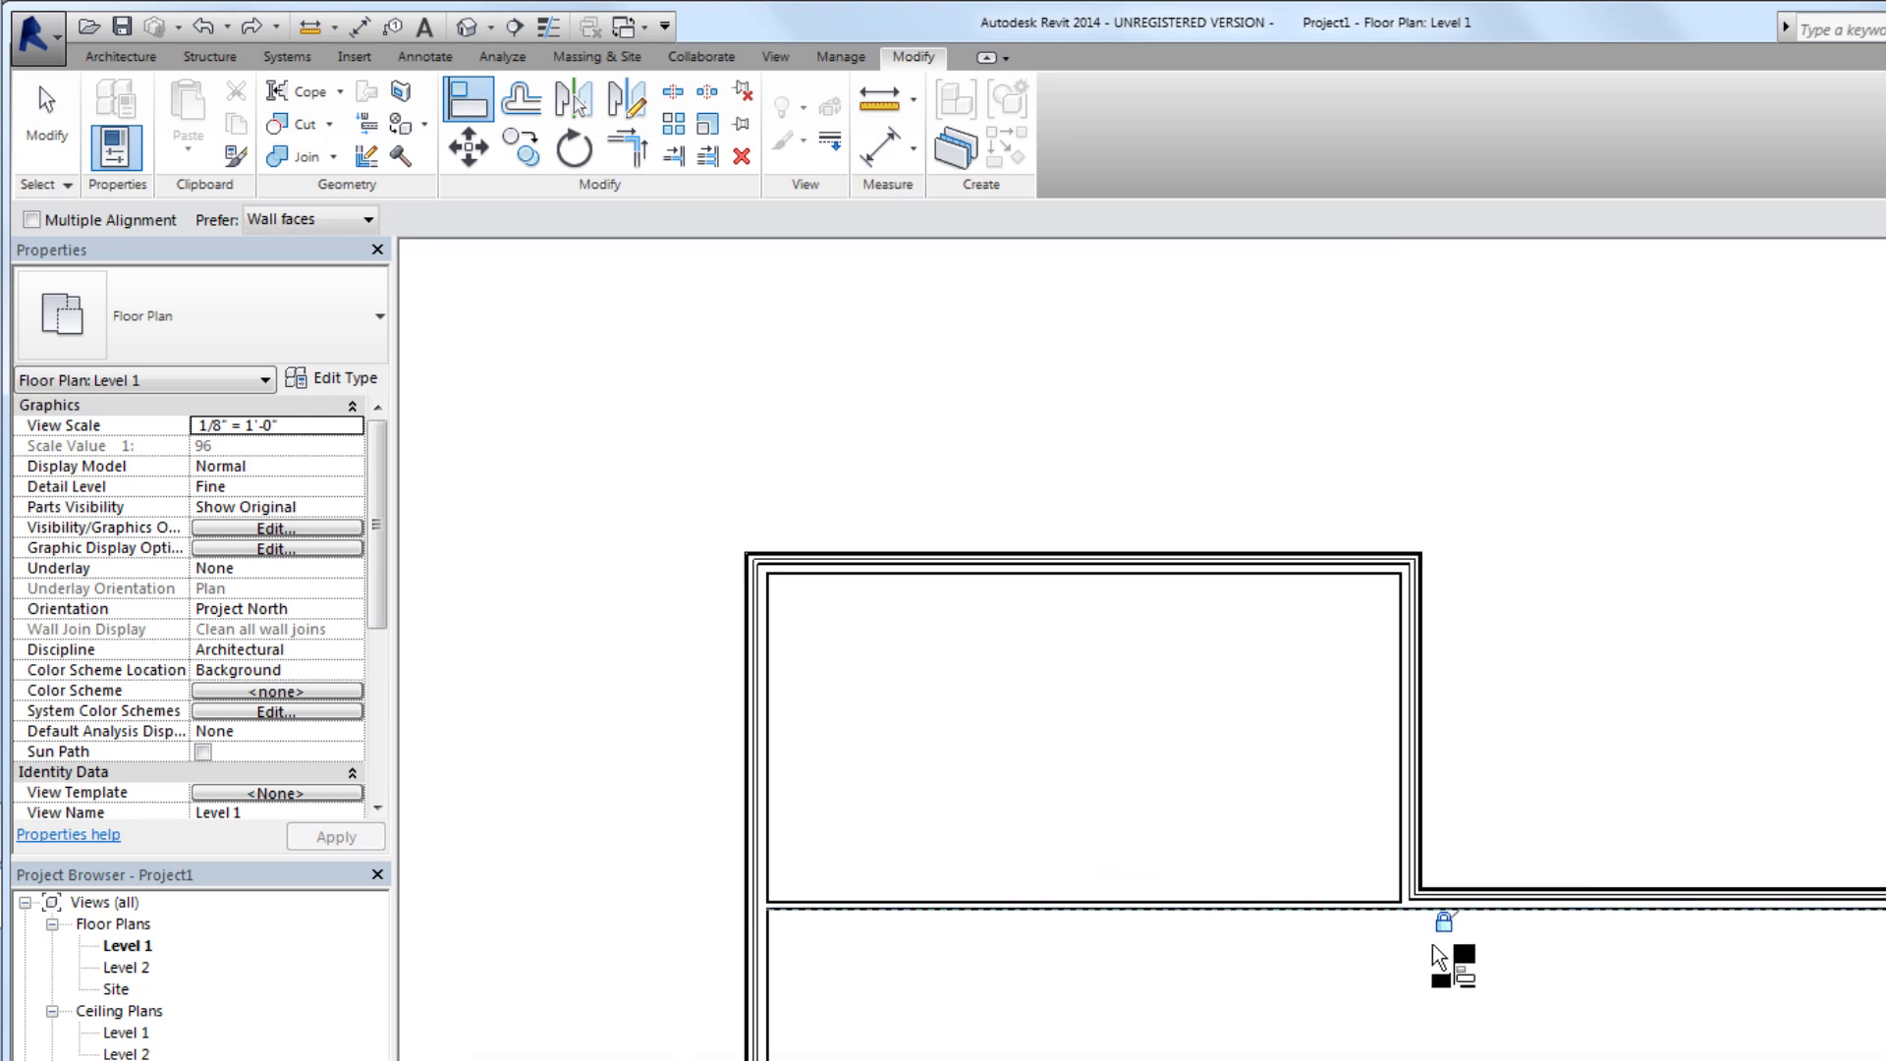
left_click(35, 108)
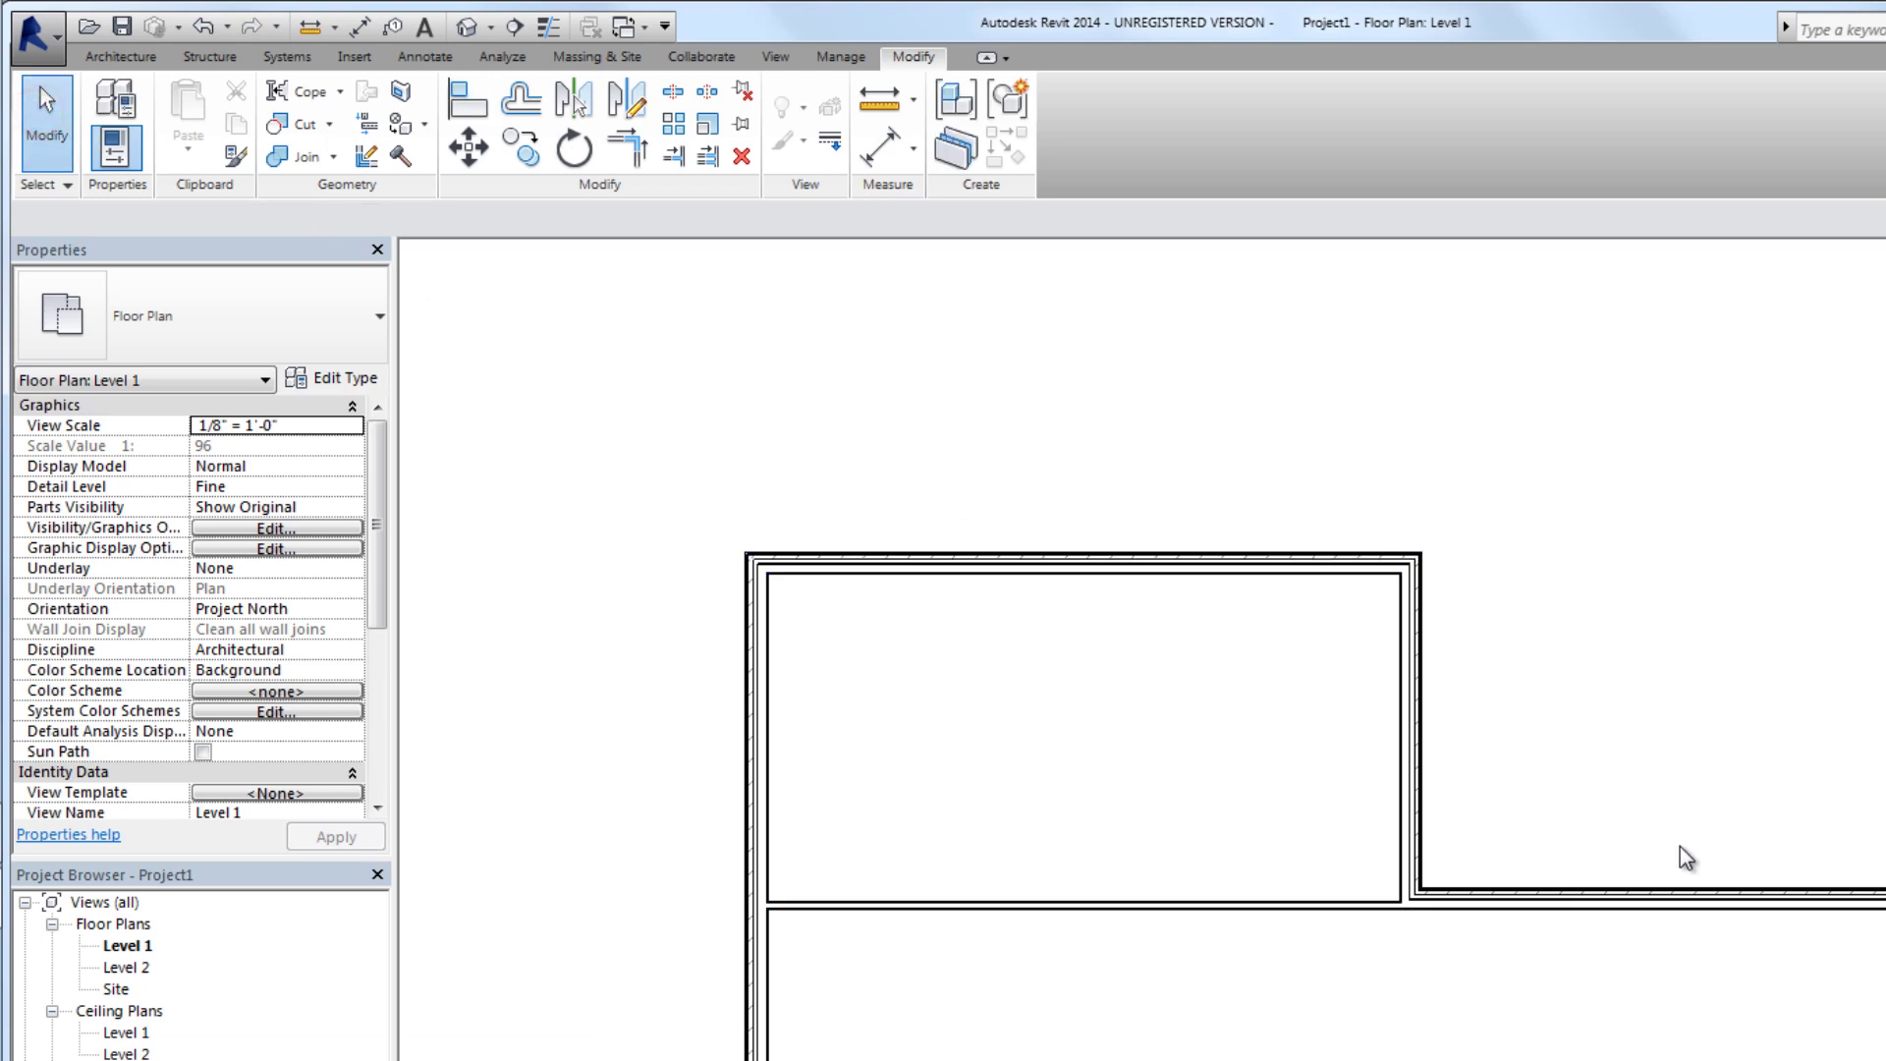
left_click(1672, 890)
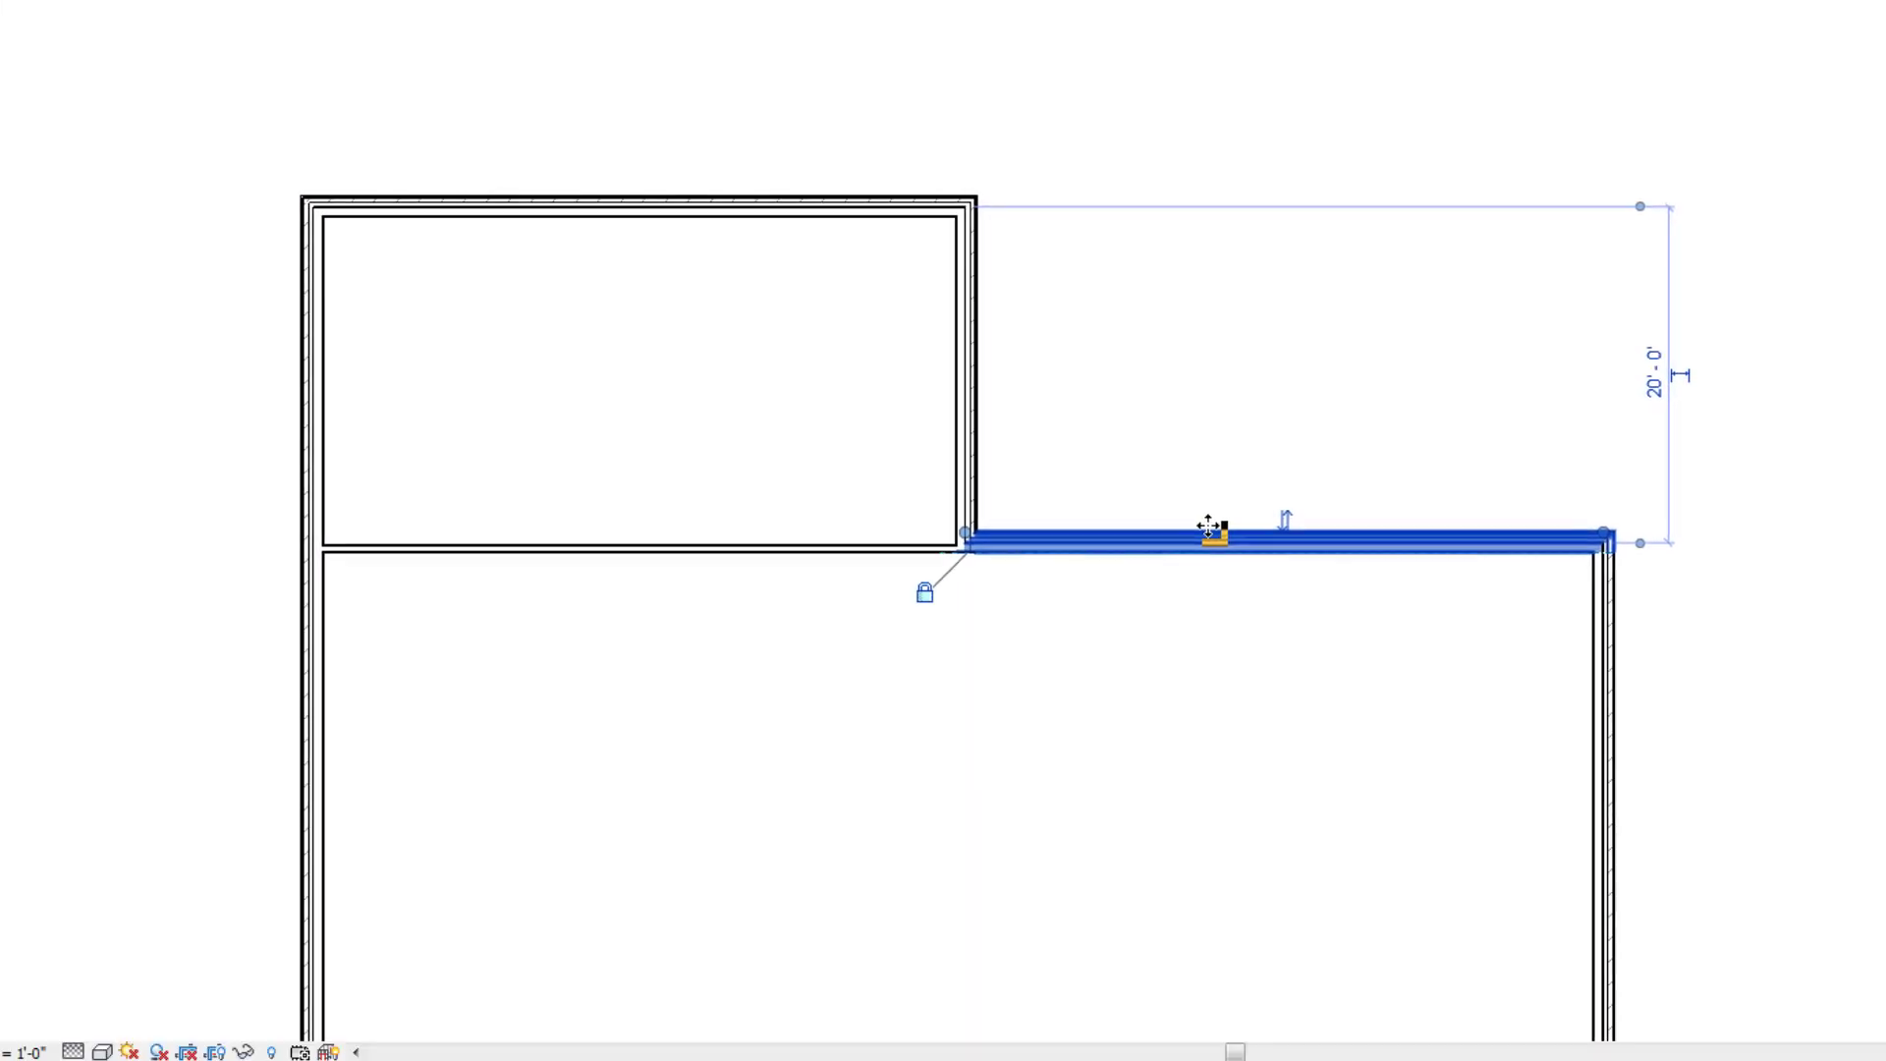
left_click(1878, 565)
left_click(1633, 366)
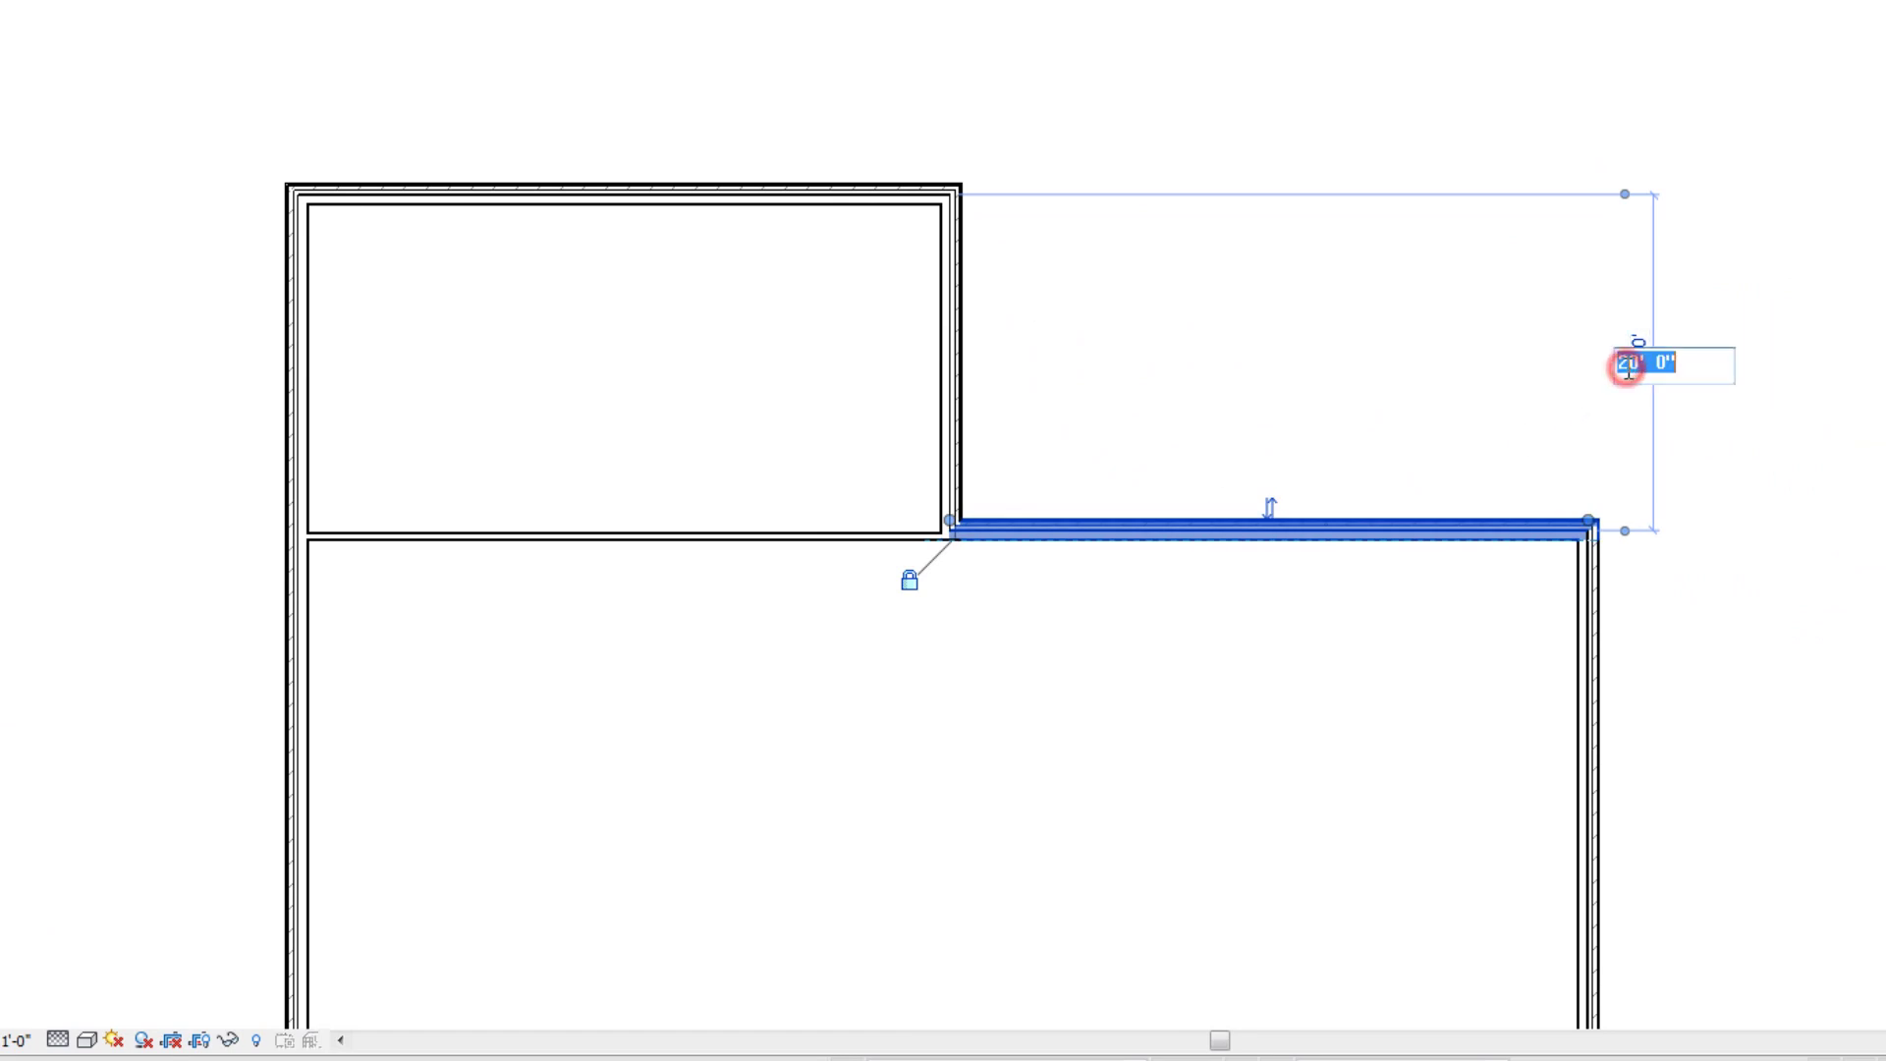
type("18")
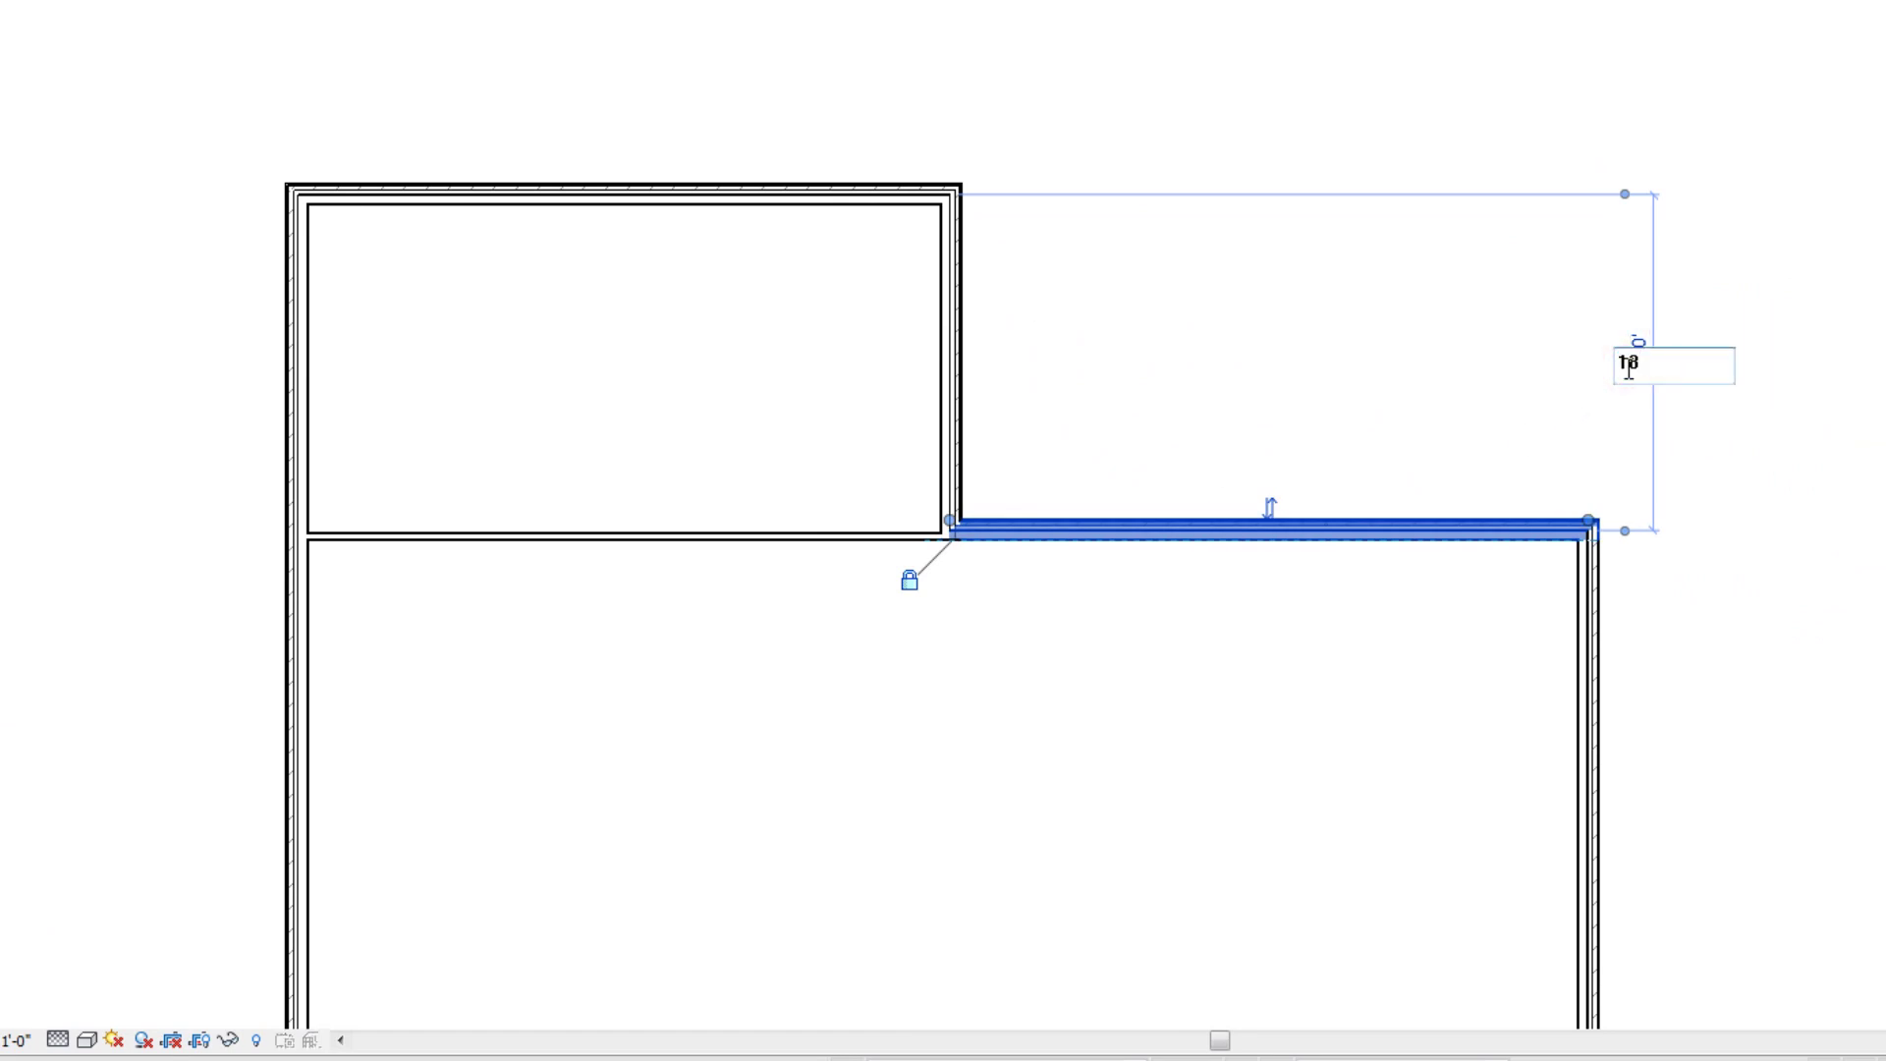
key("Return")
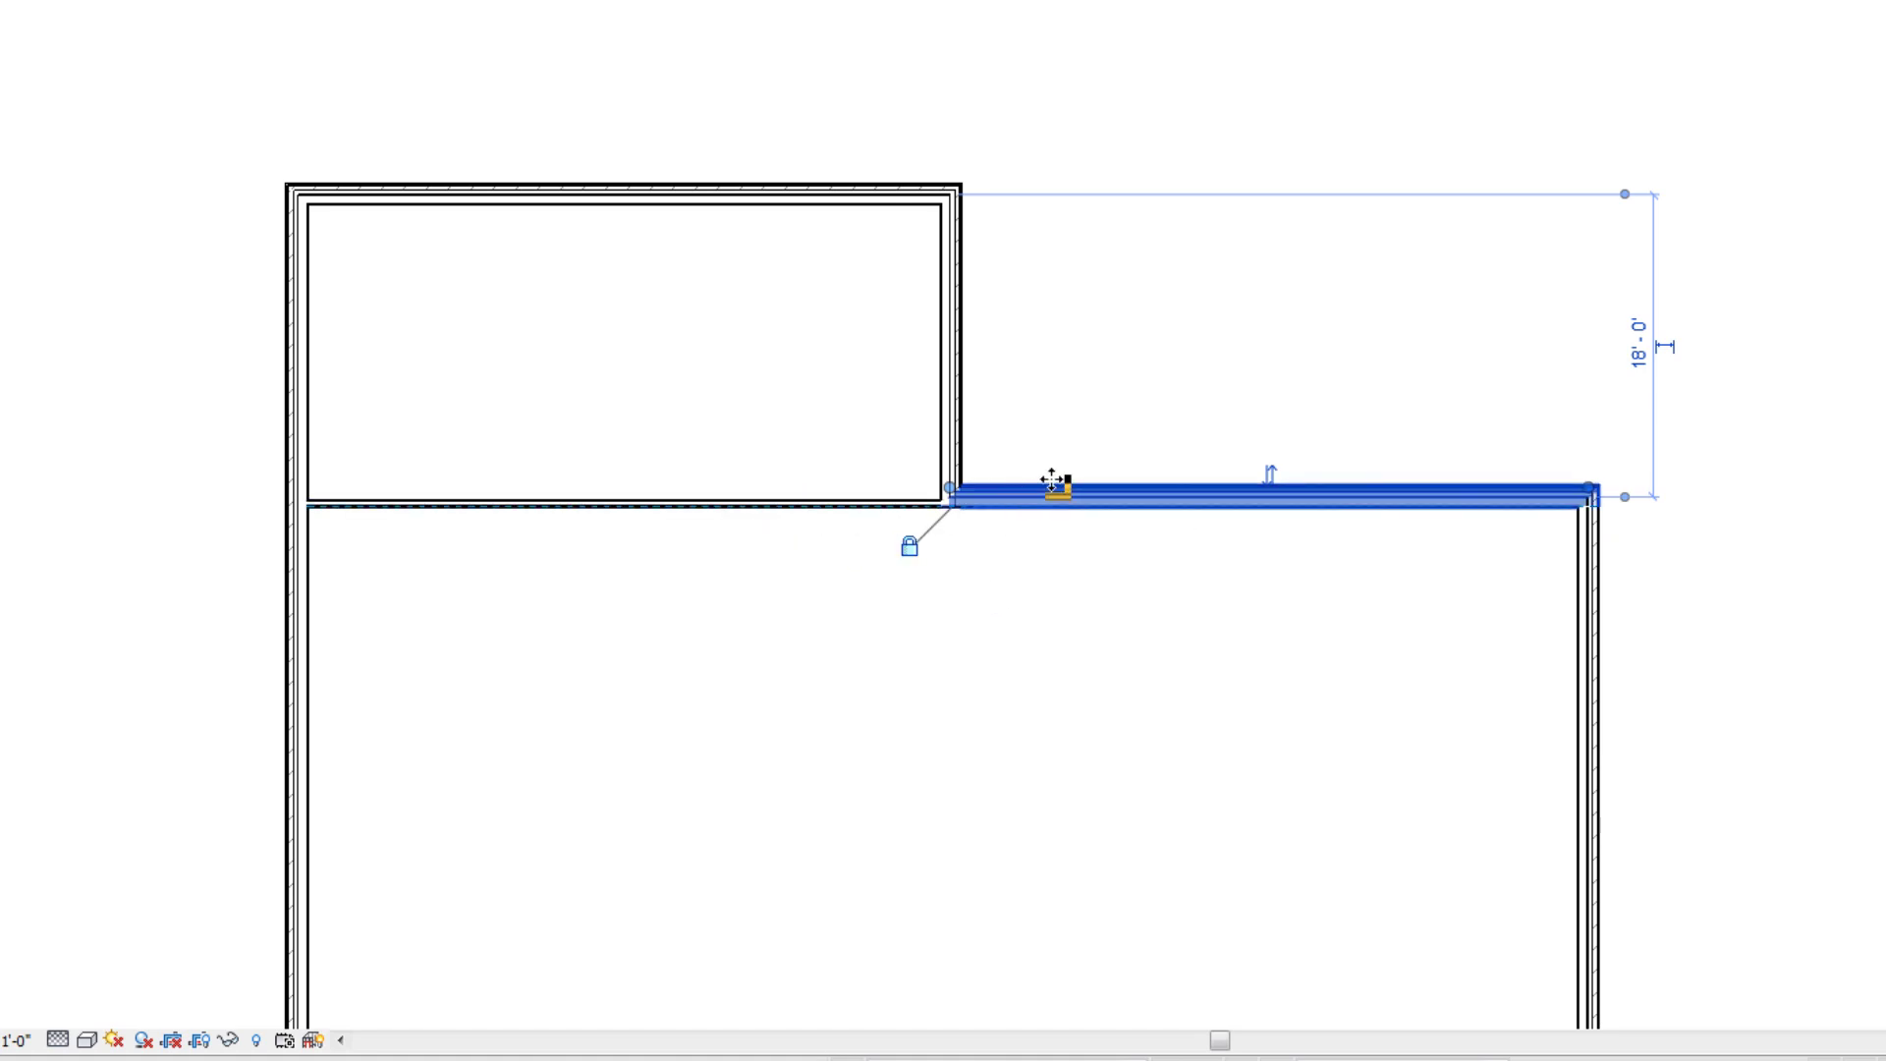
left_click(1636, 344)
type("2")
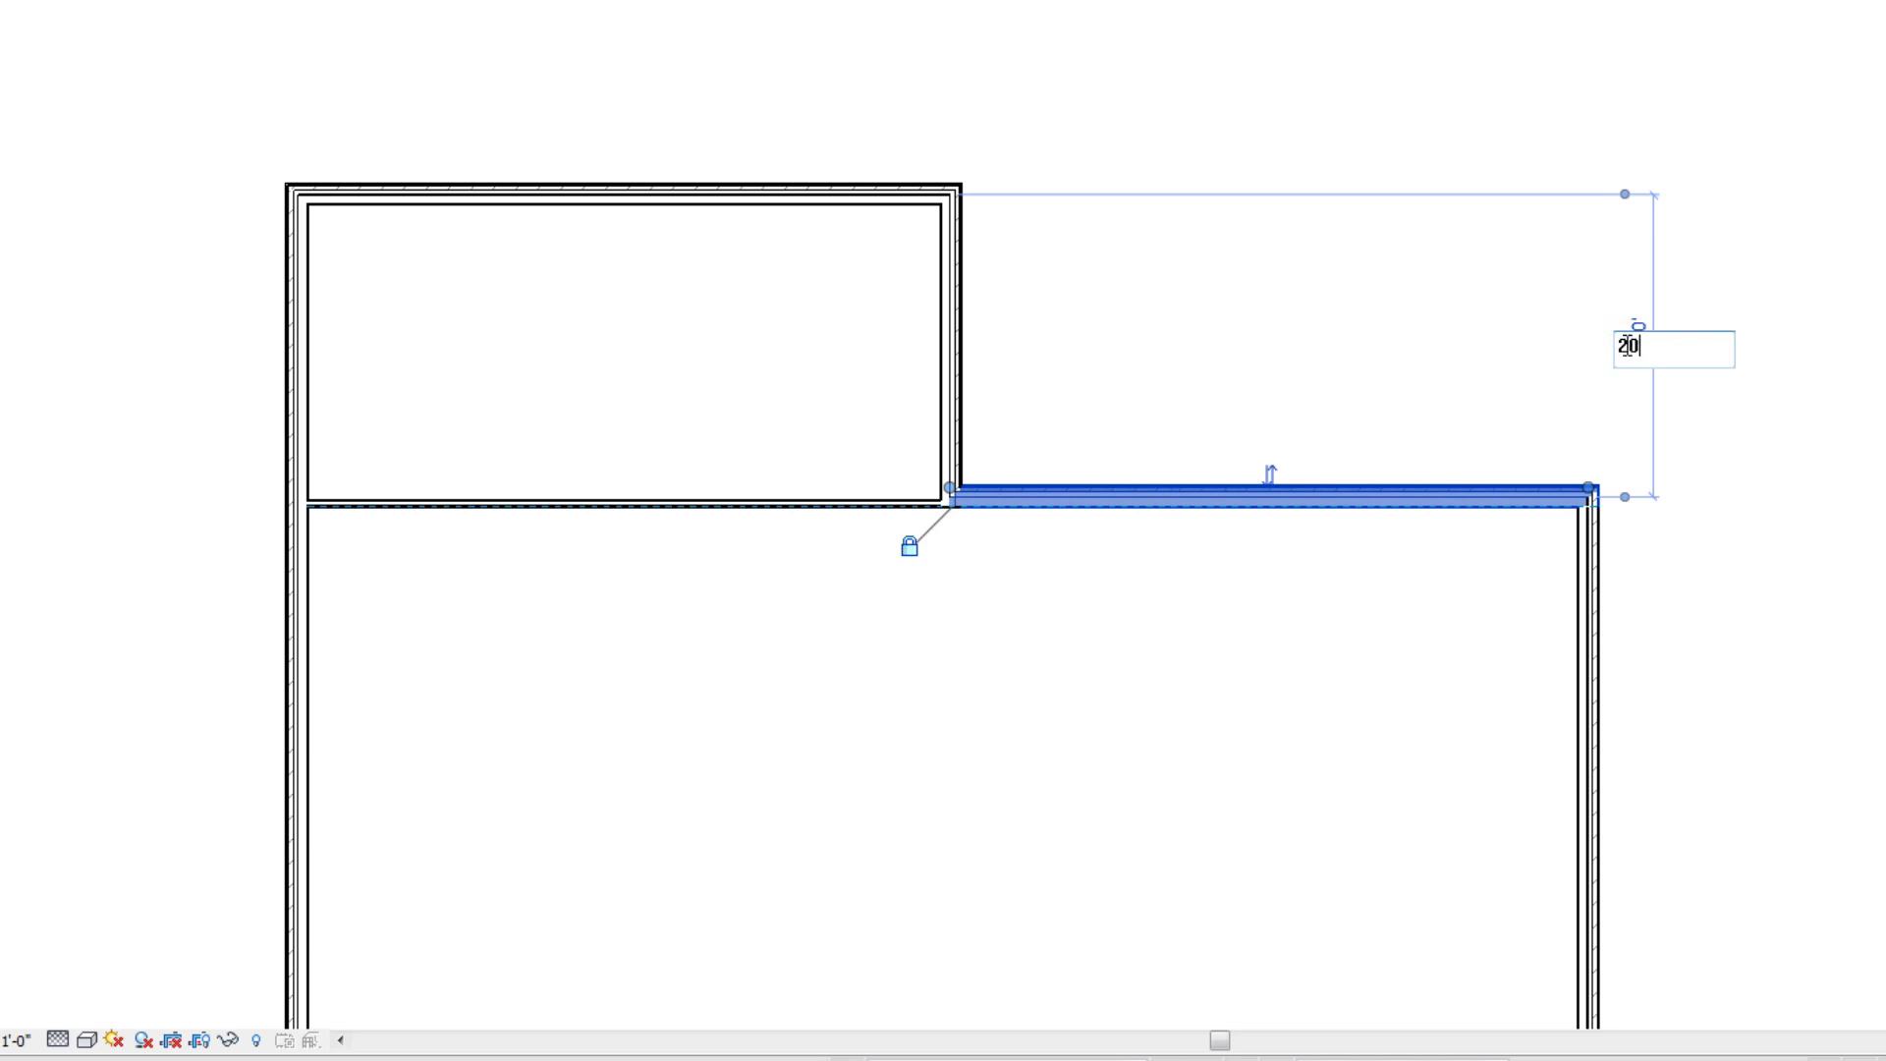
type("0")
key("Return")
left_click(1386, 103)
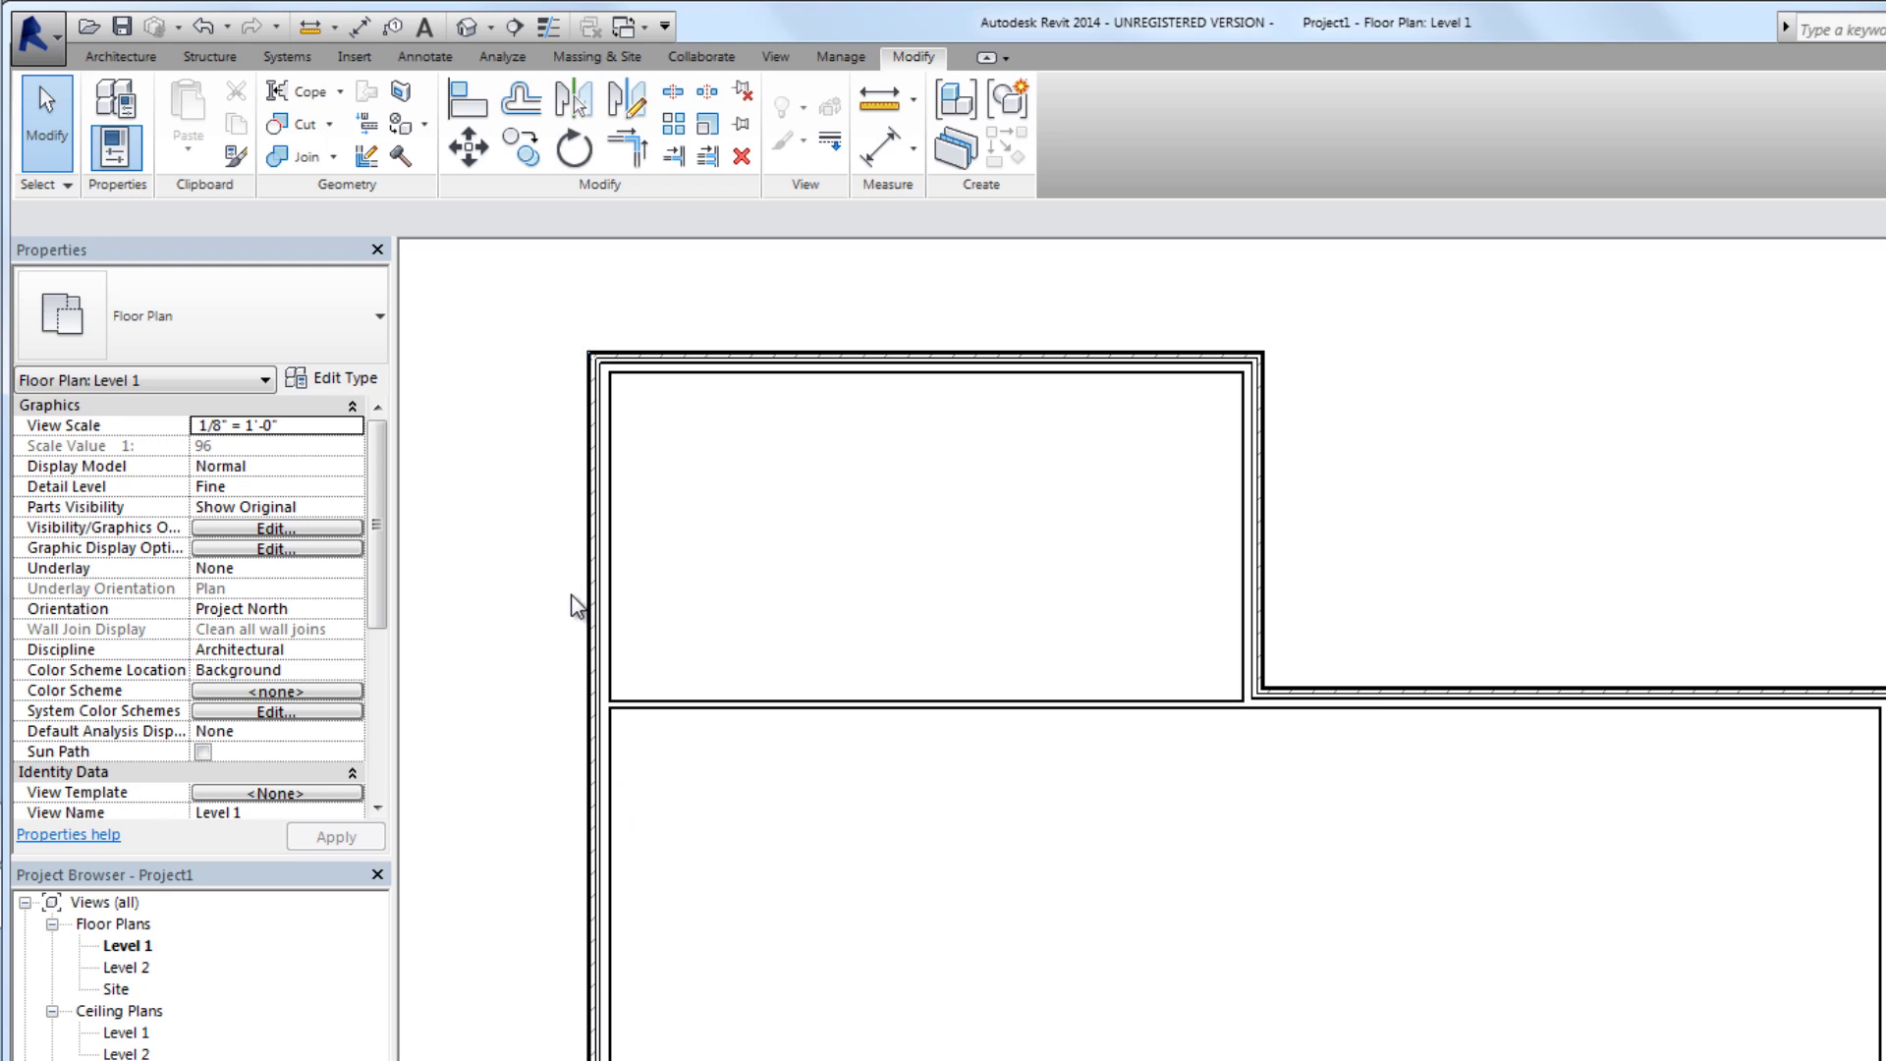
Split the left exterior wall at 19' - 6"
left_click(670, 96)
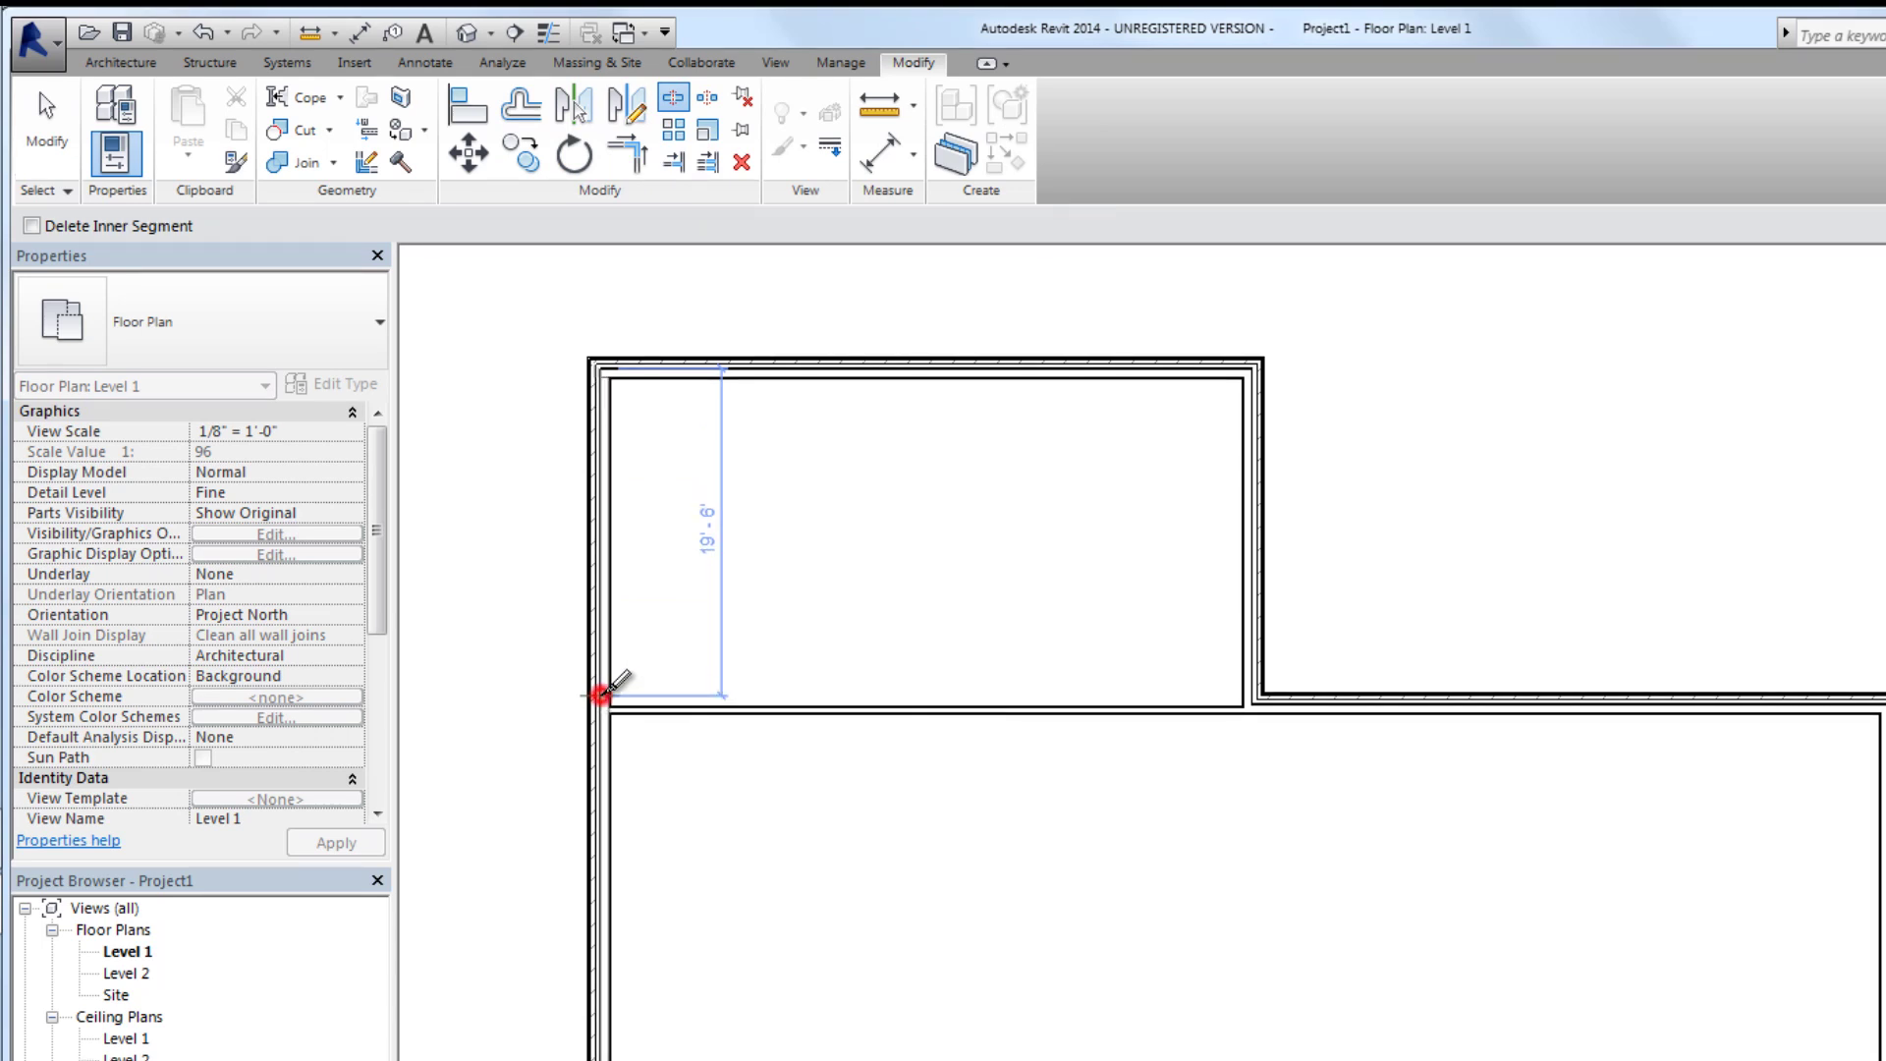
left_click(606, 694)
key("Escape")
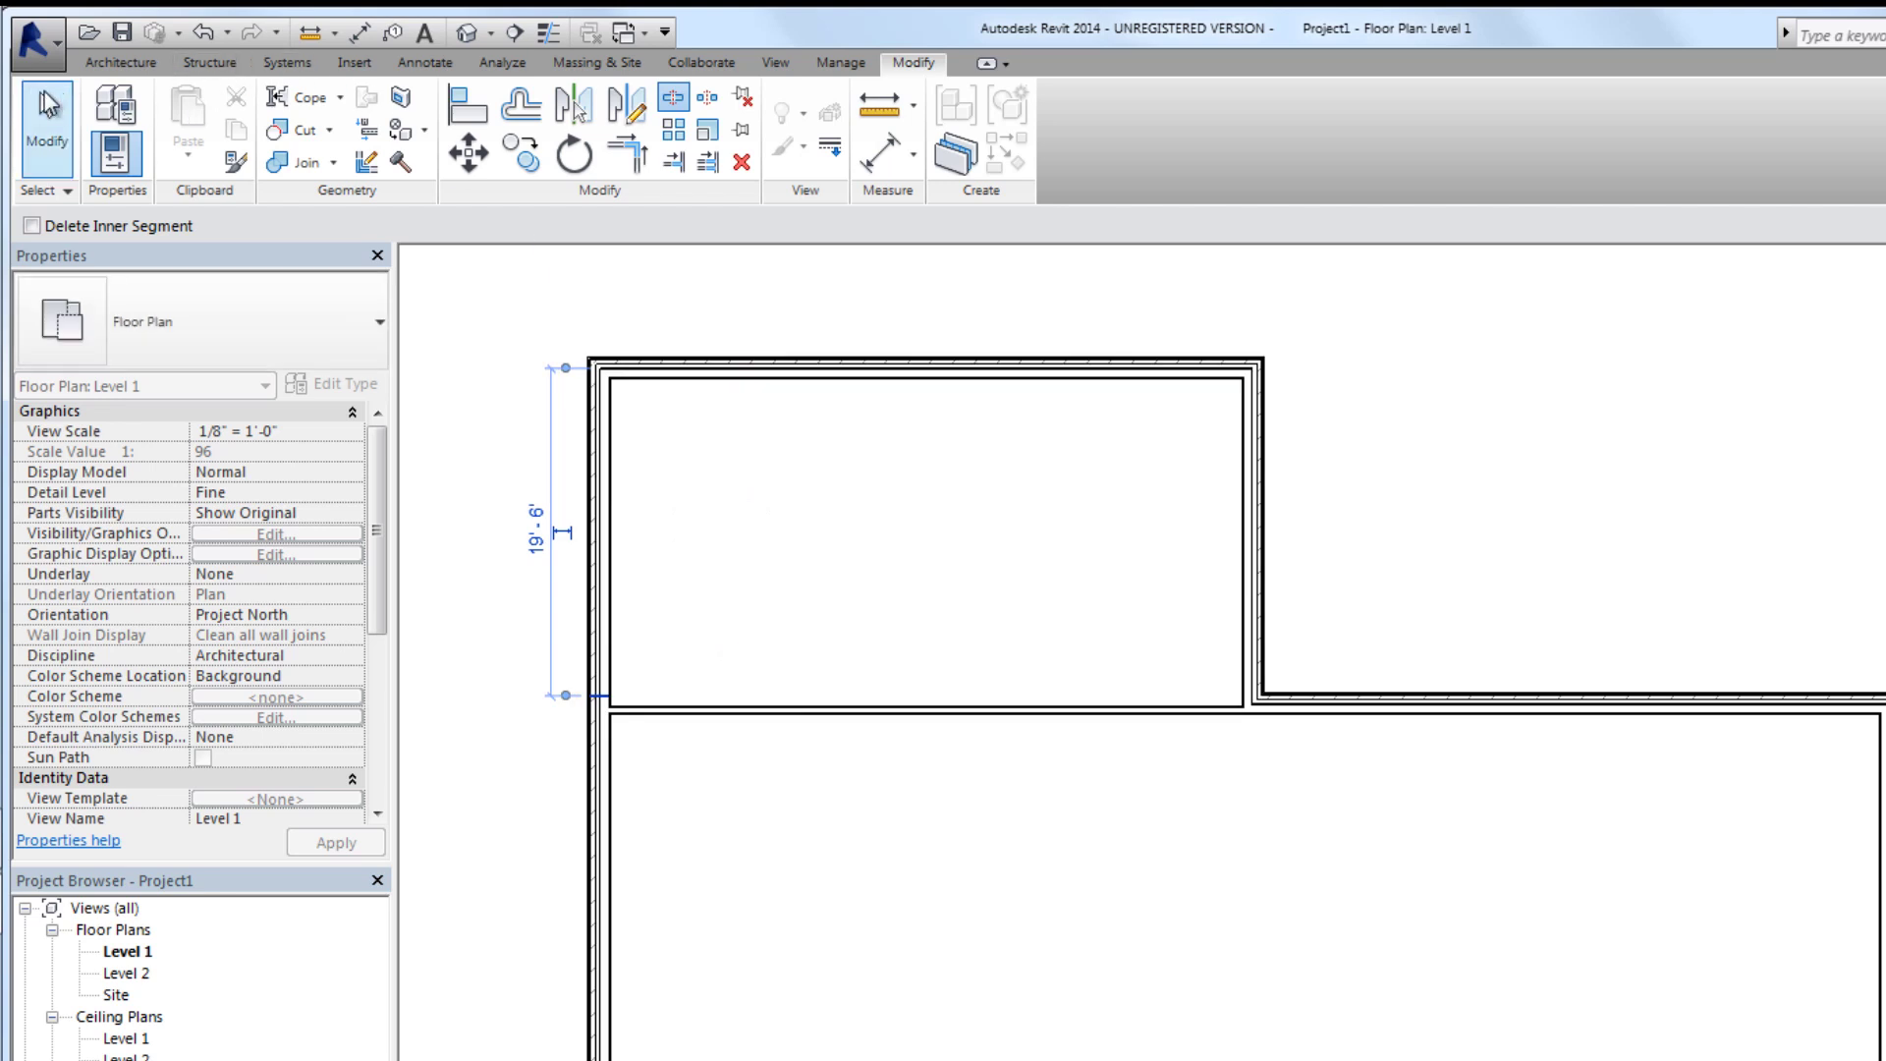
Make the upper wing's left, top and right walls Unconnected with 10' 0" height
left_click(616, 433)
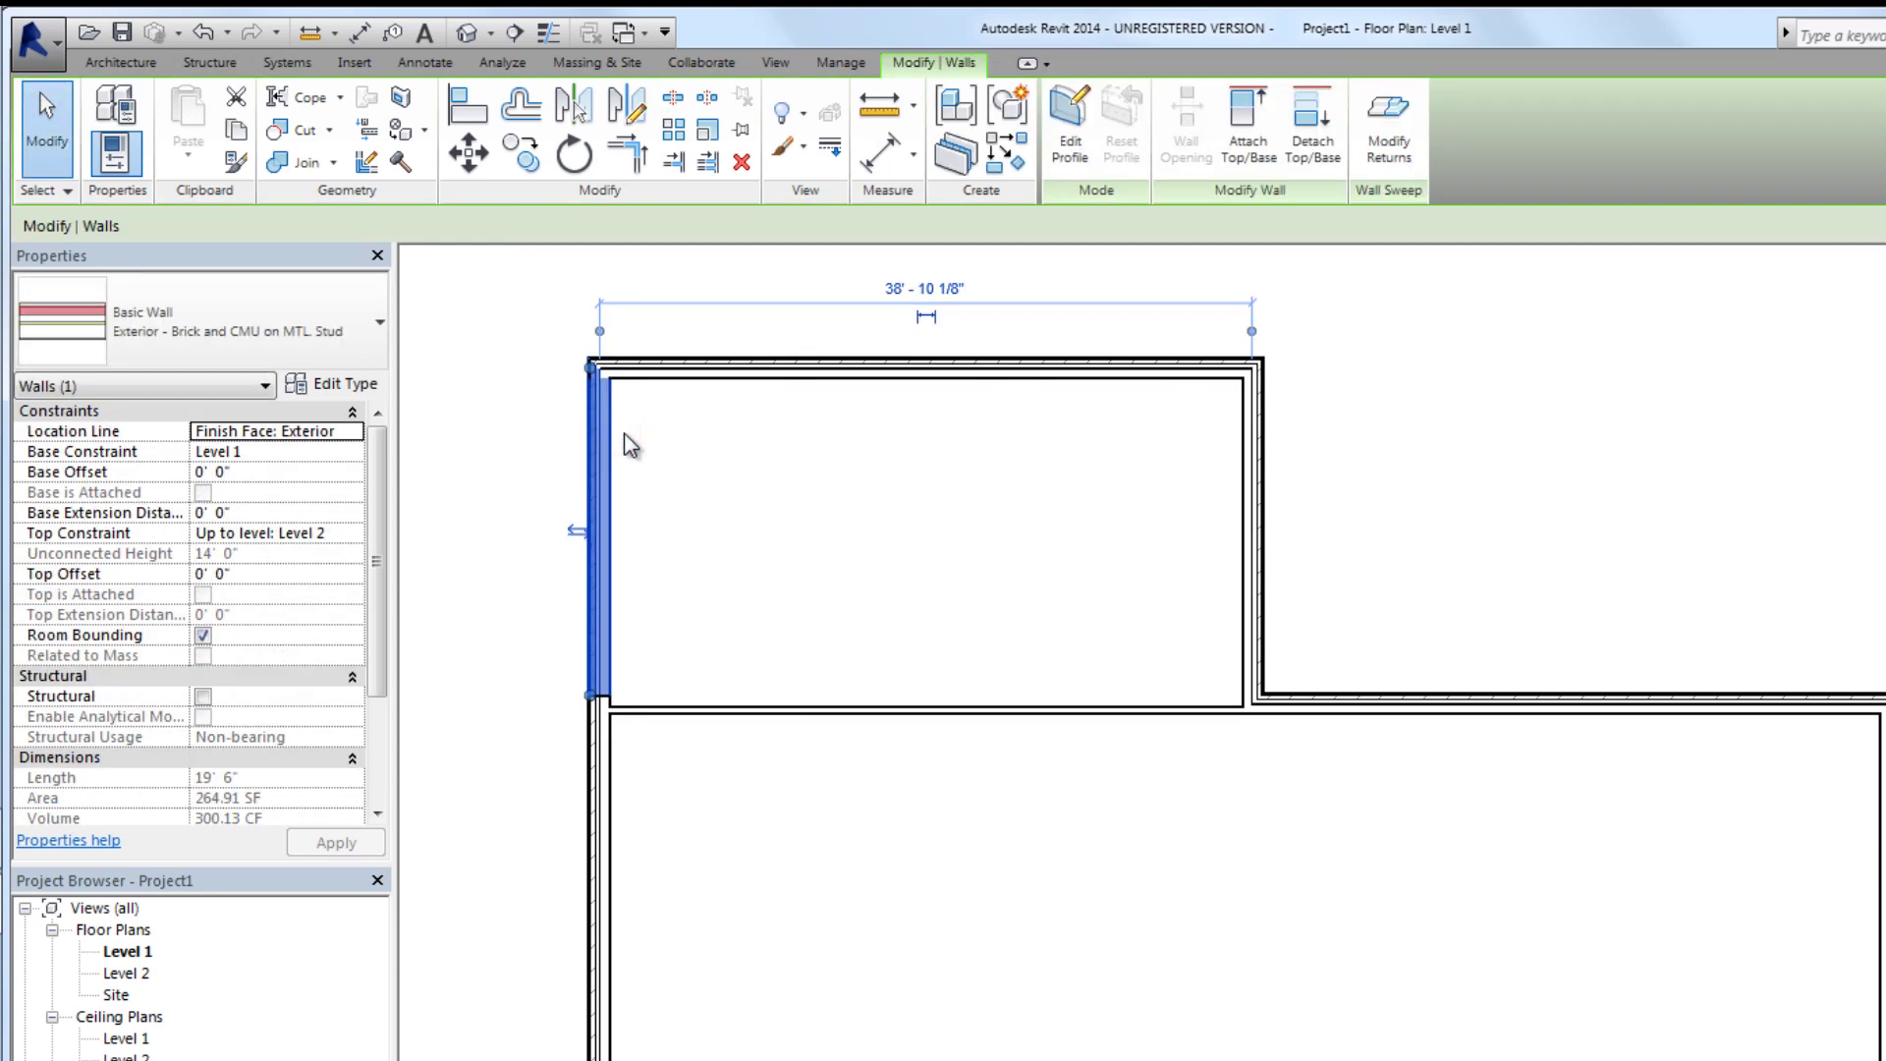
left_click(672, 362, "ctrl")
left_click(1257, 489, "ctrl")
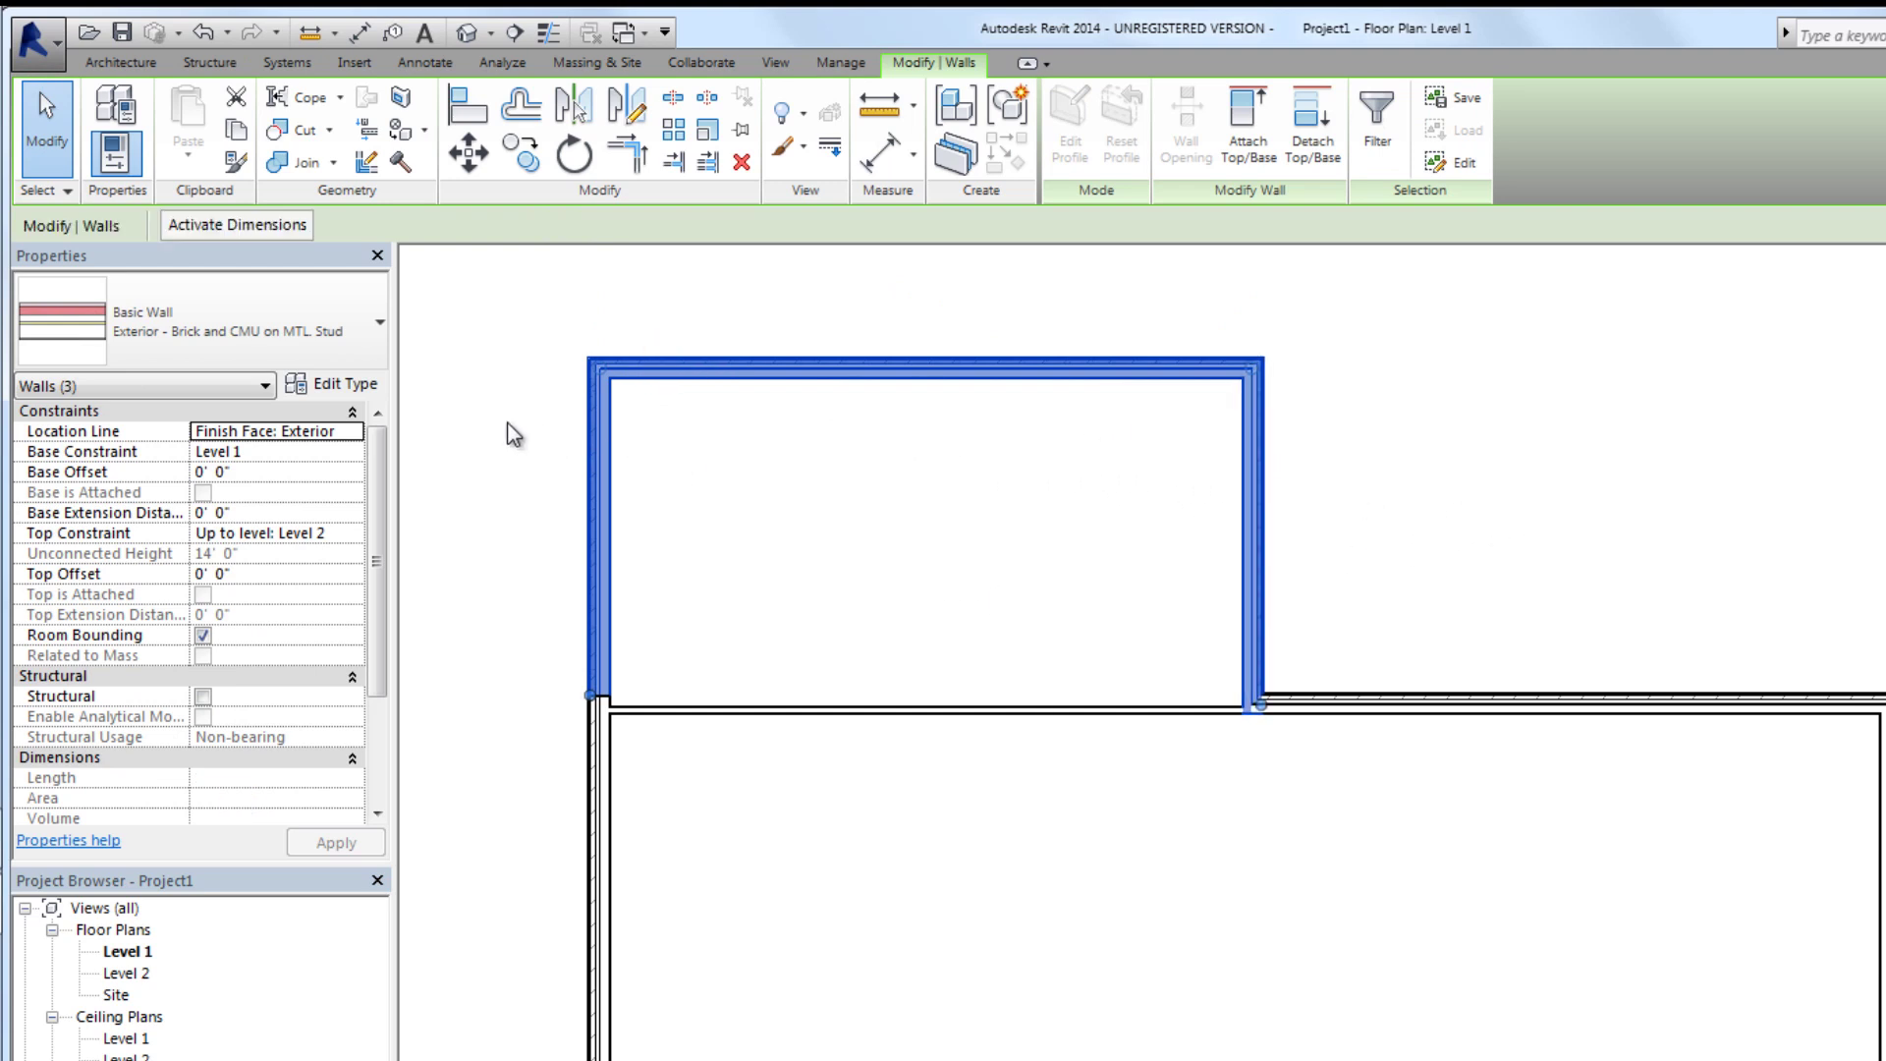
left_click(295, 533)
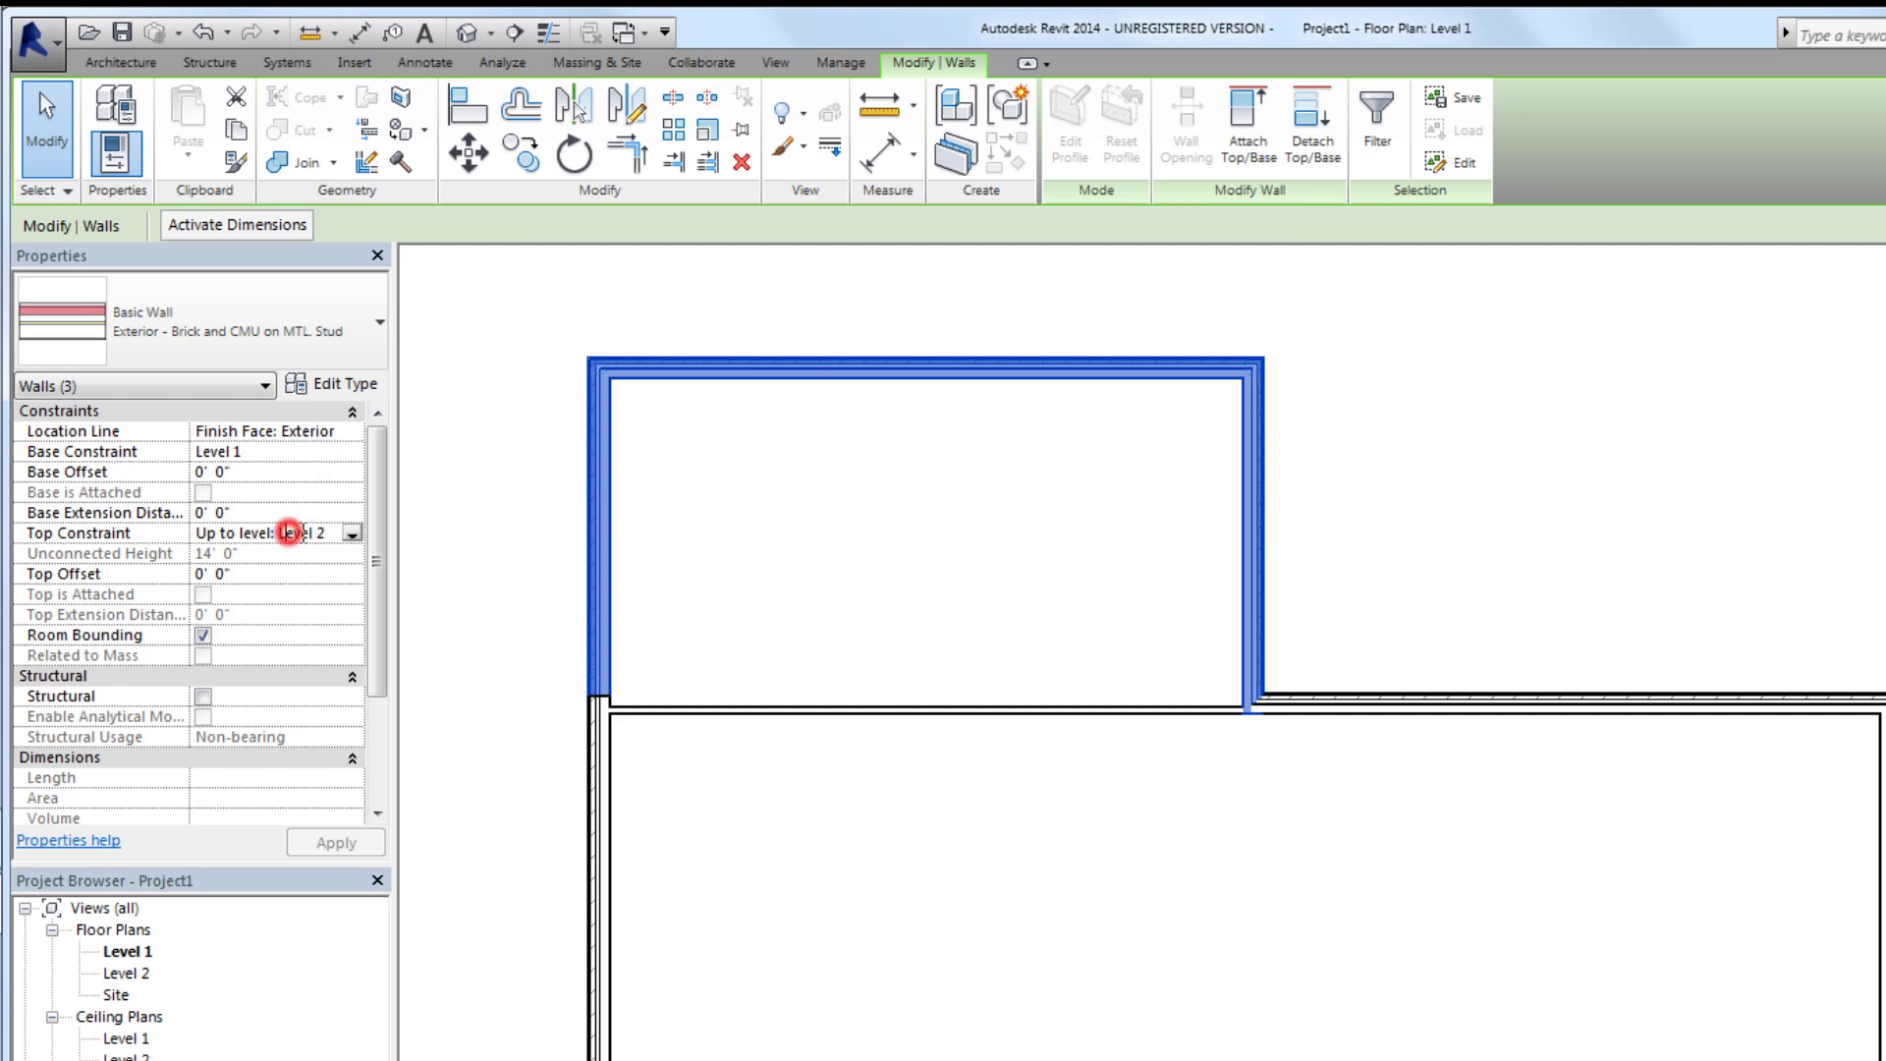
left_click(351, 533)
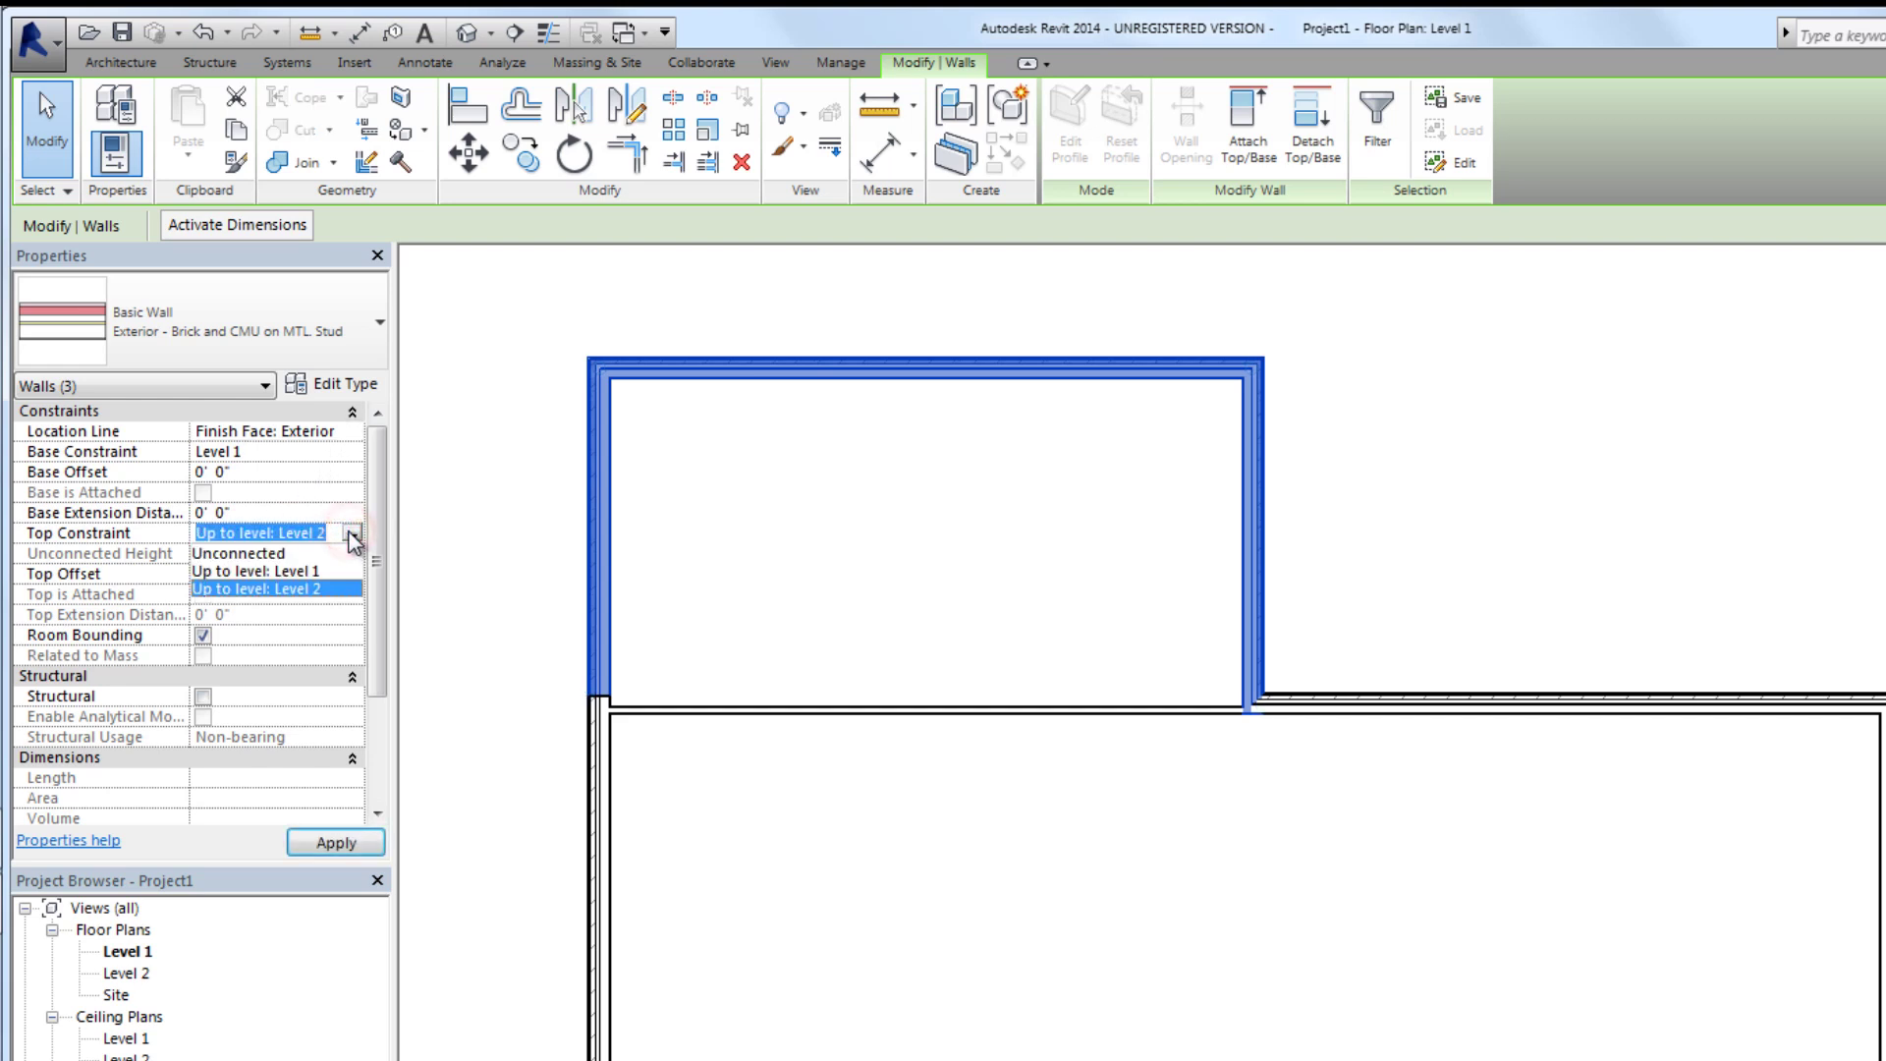
left_click(252, 553)
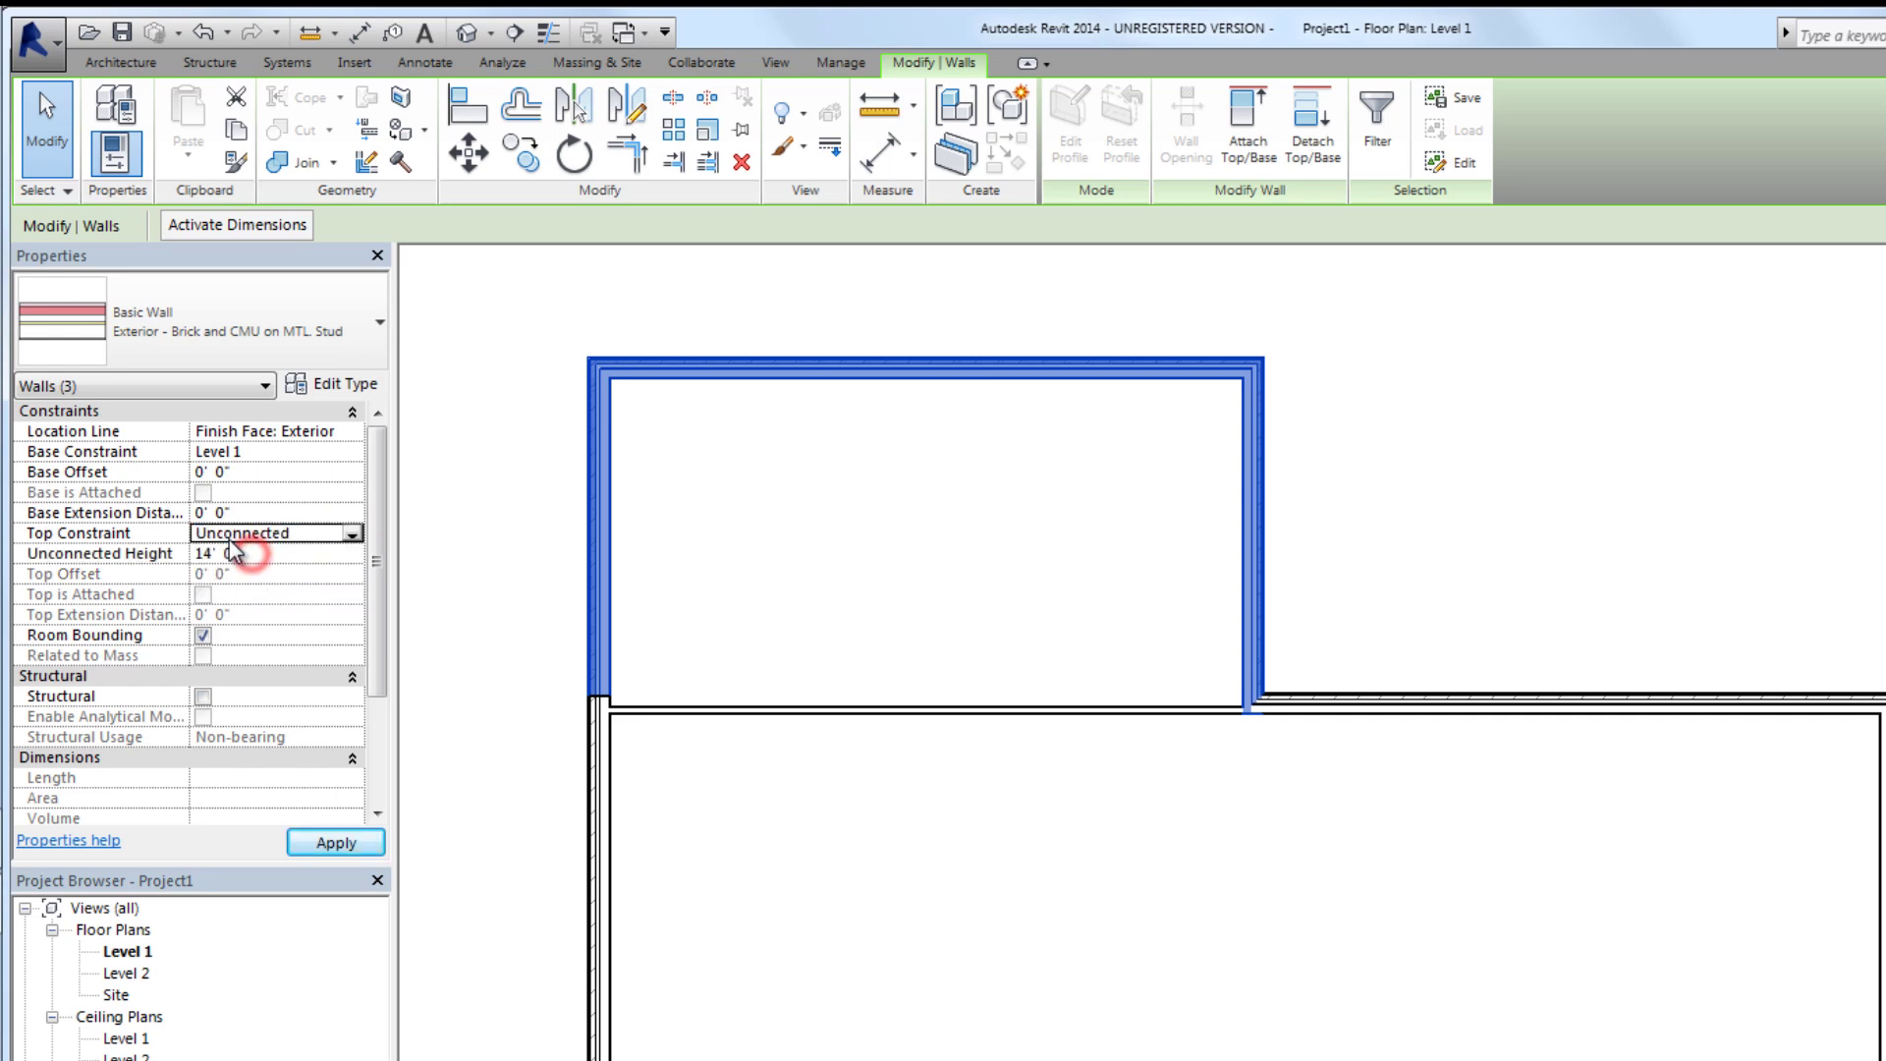
left_click(265, 552)
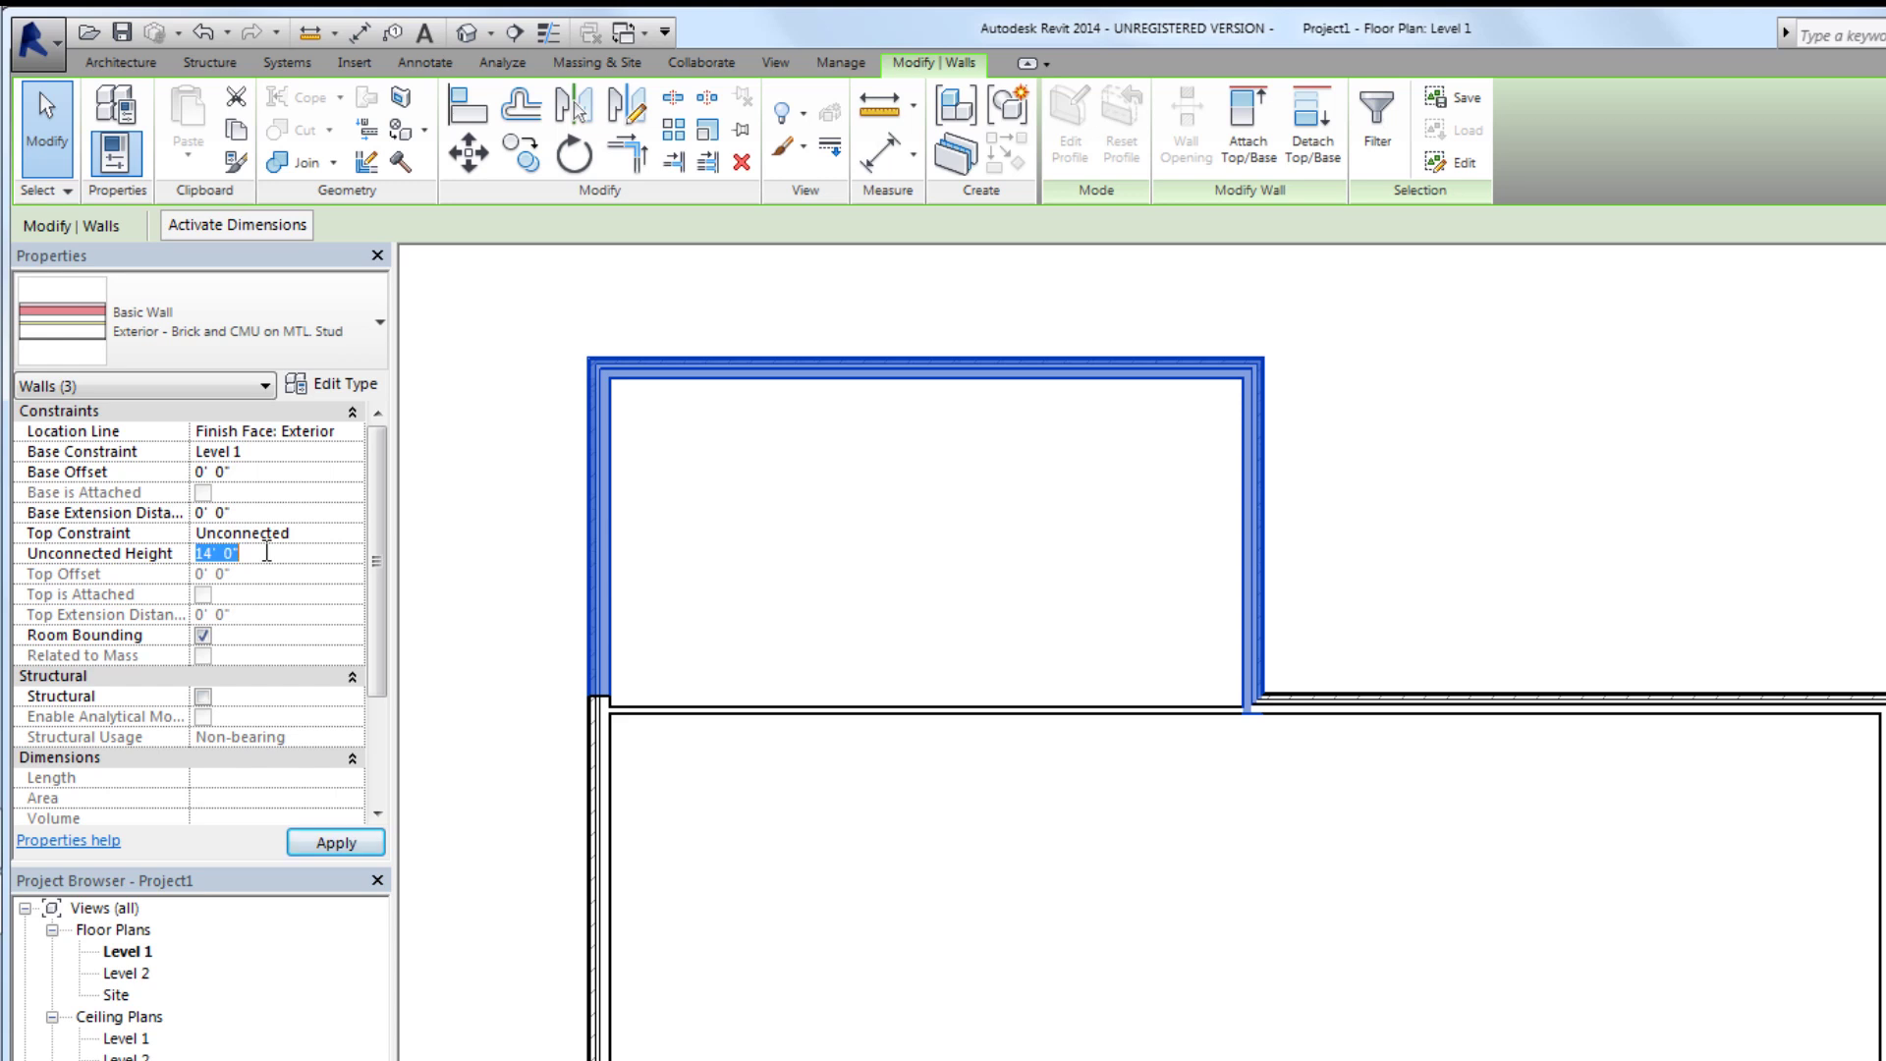
type("1")
key("Return")
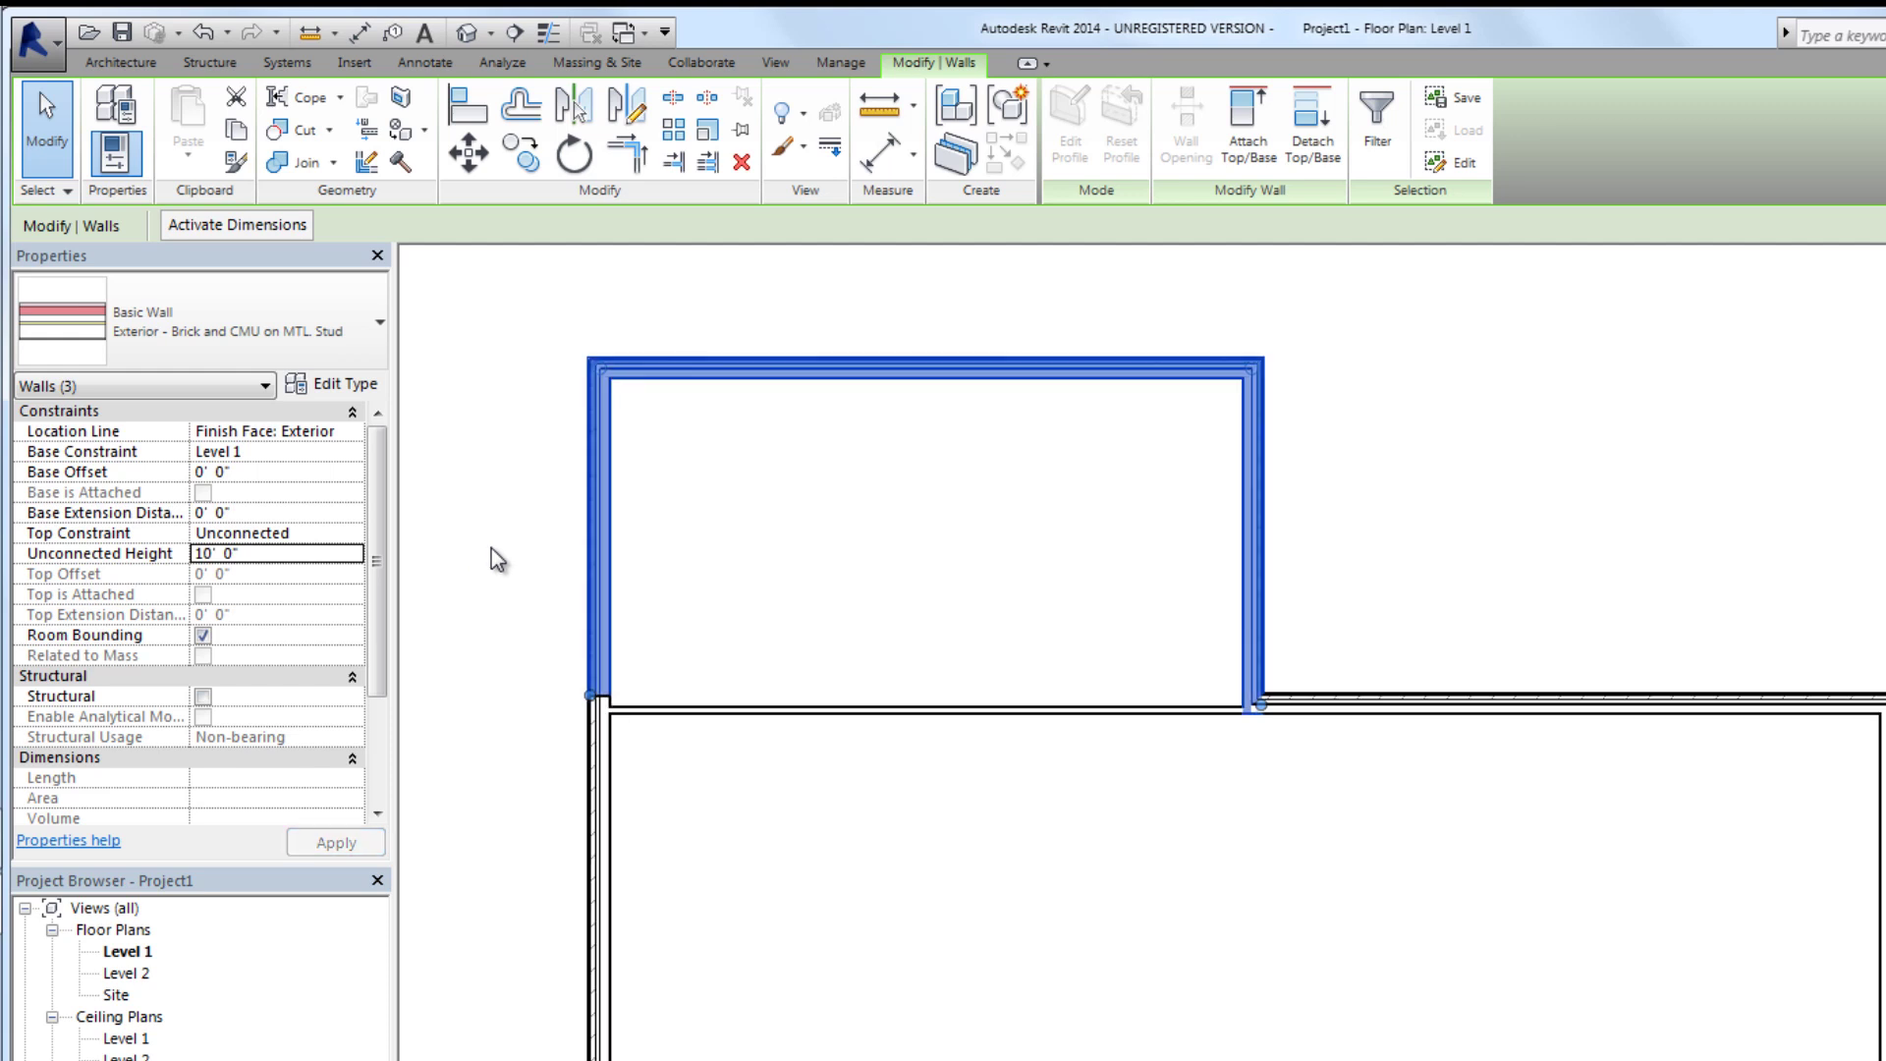
left_click(491, 548)
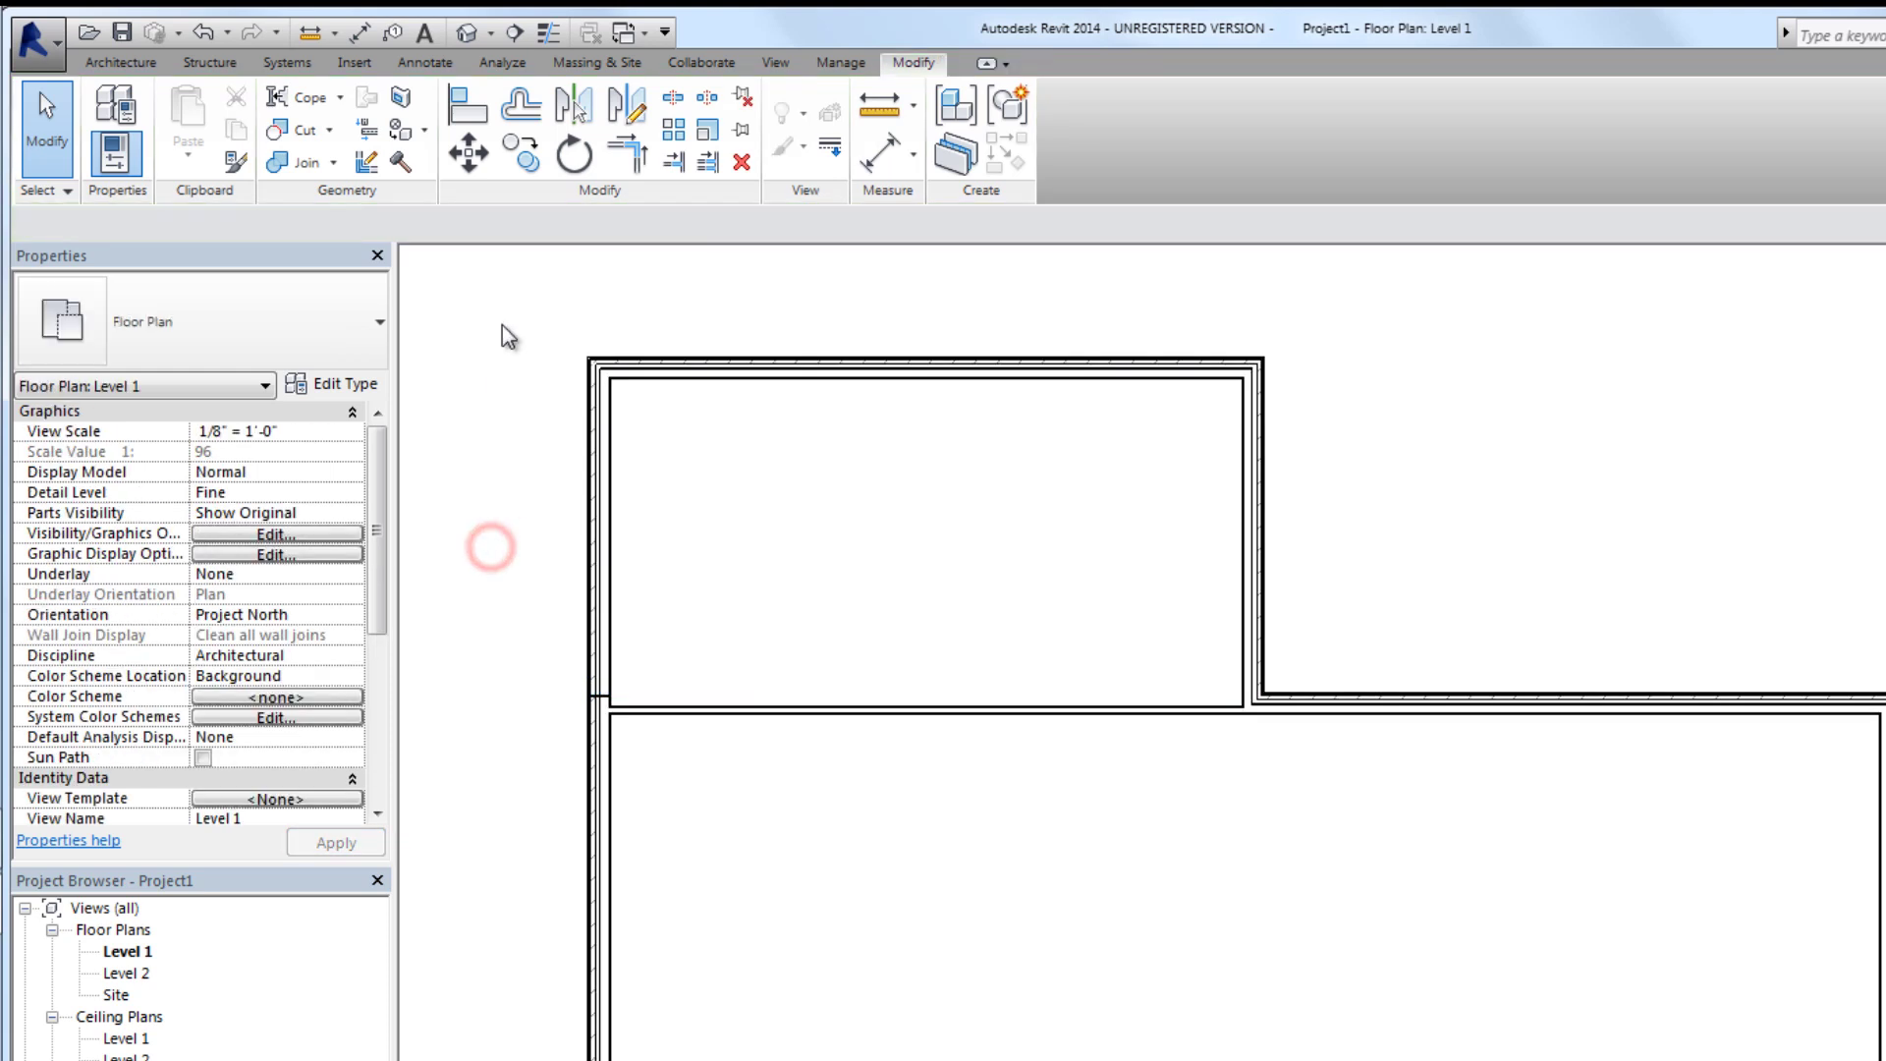
left_click(469, 32)
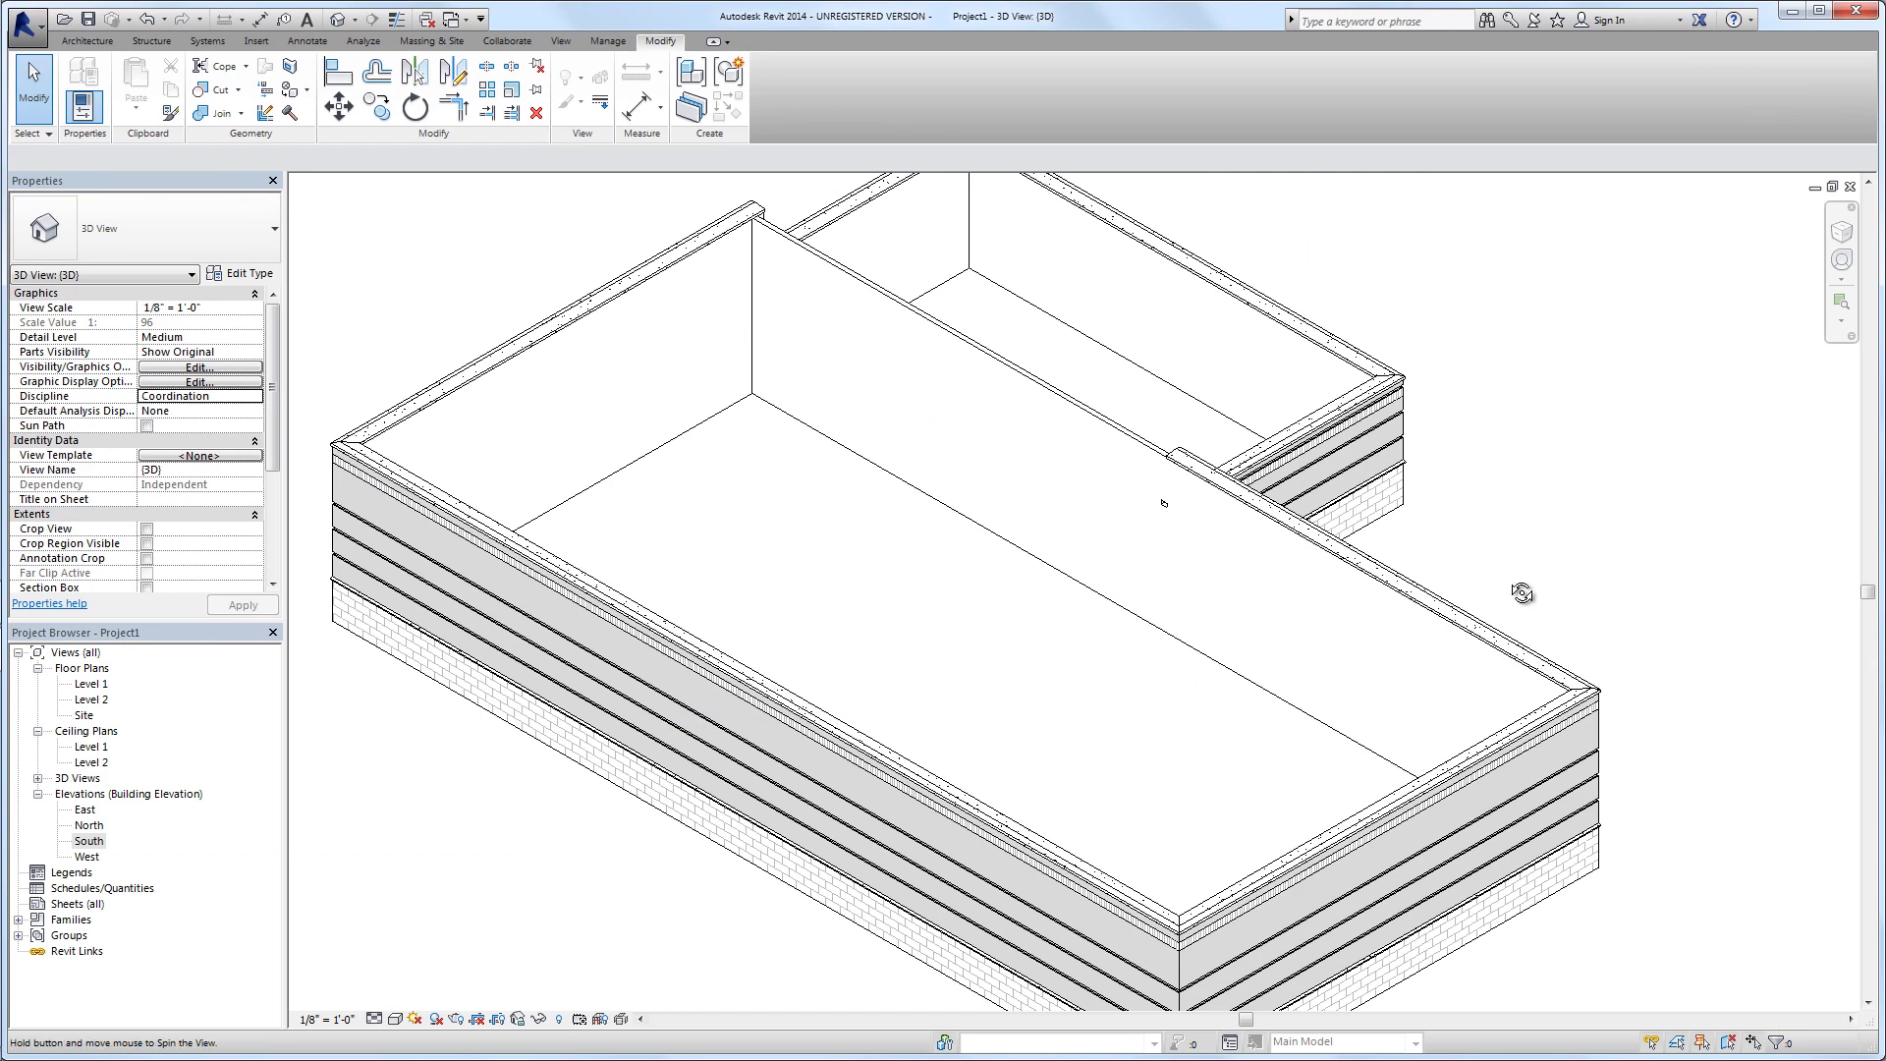
middle_click_drag(1885, 824, 1476, 793, "shift")
middle_click_drag(1066, 569, 773, 455, "shift")
middle_click_drag(1208, 382, 1322, 457, "shift")
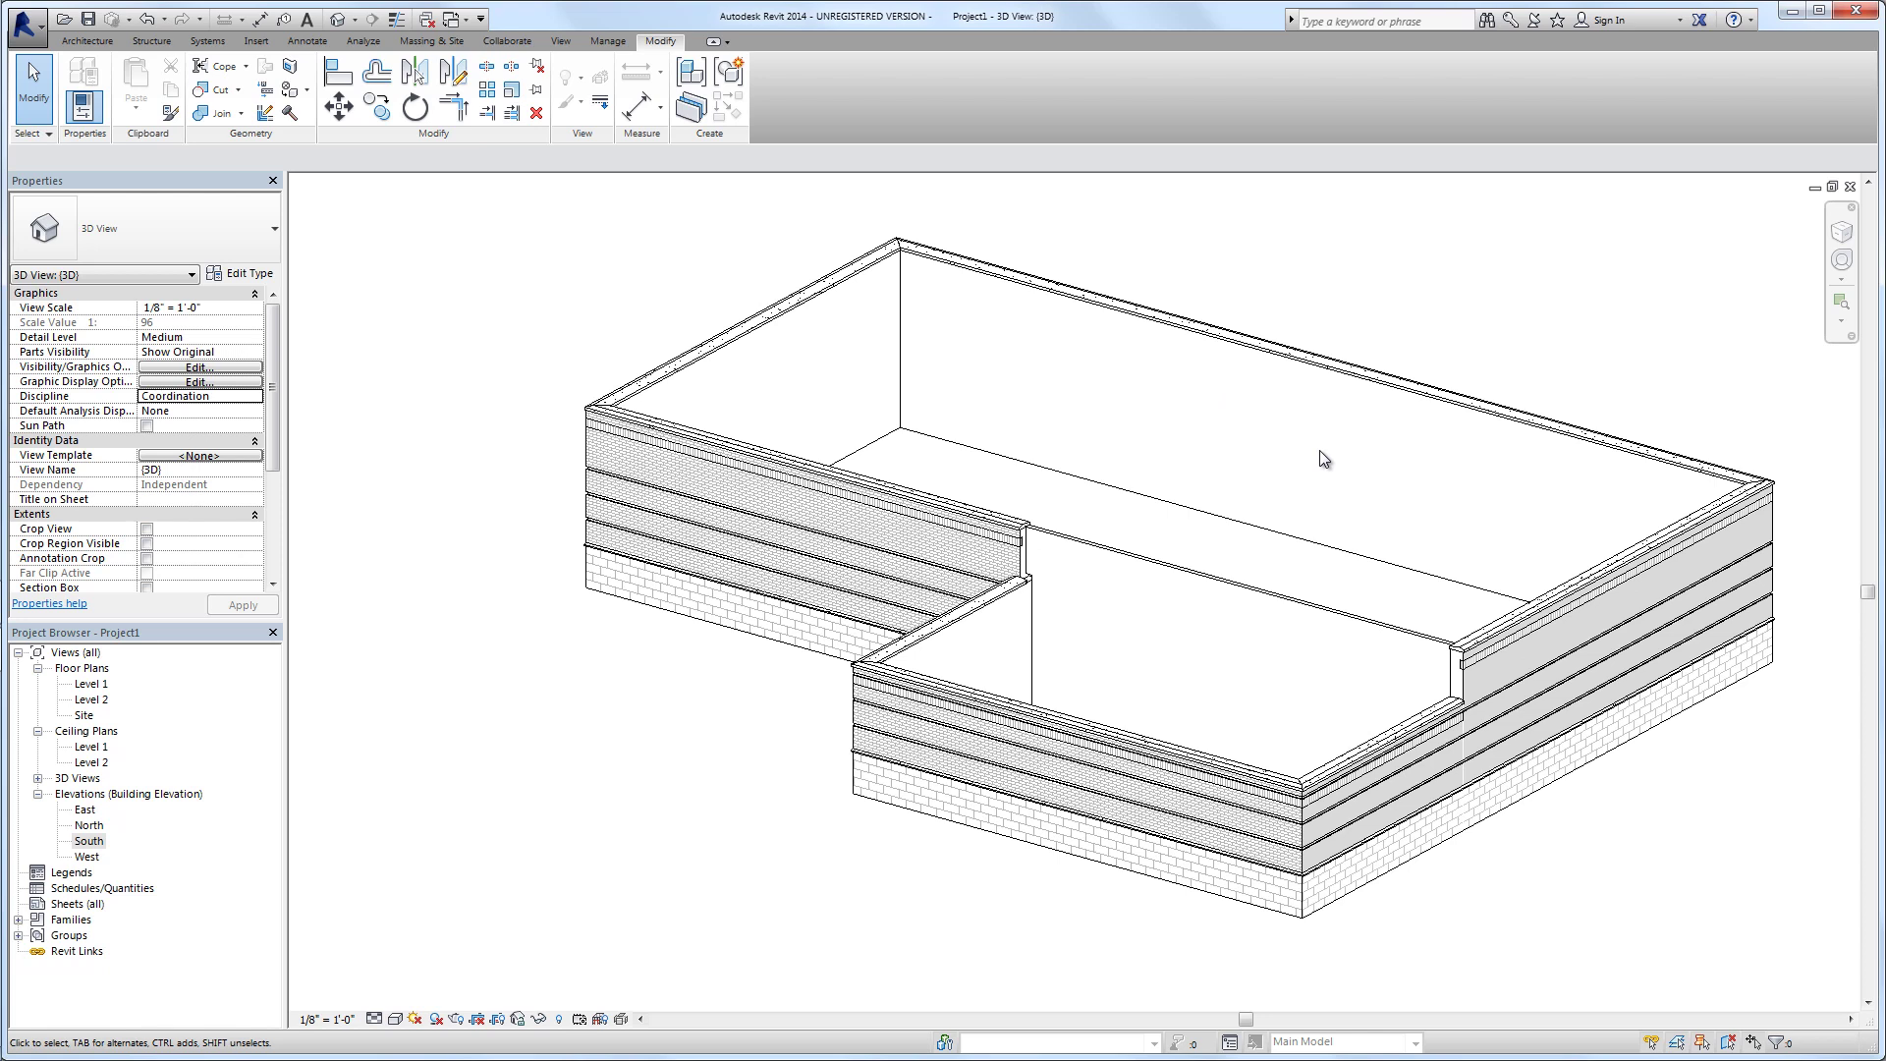
double_click(85, 685)
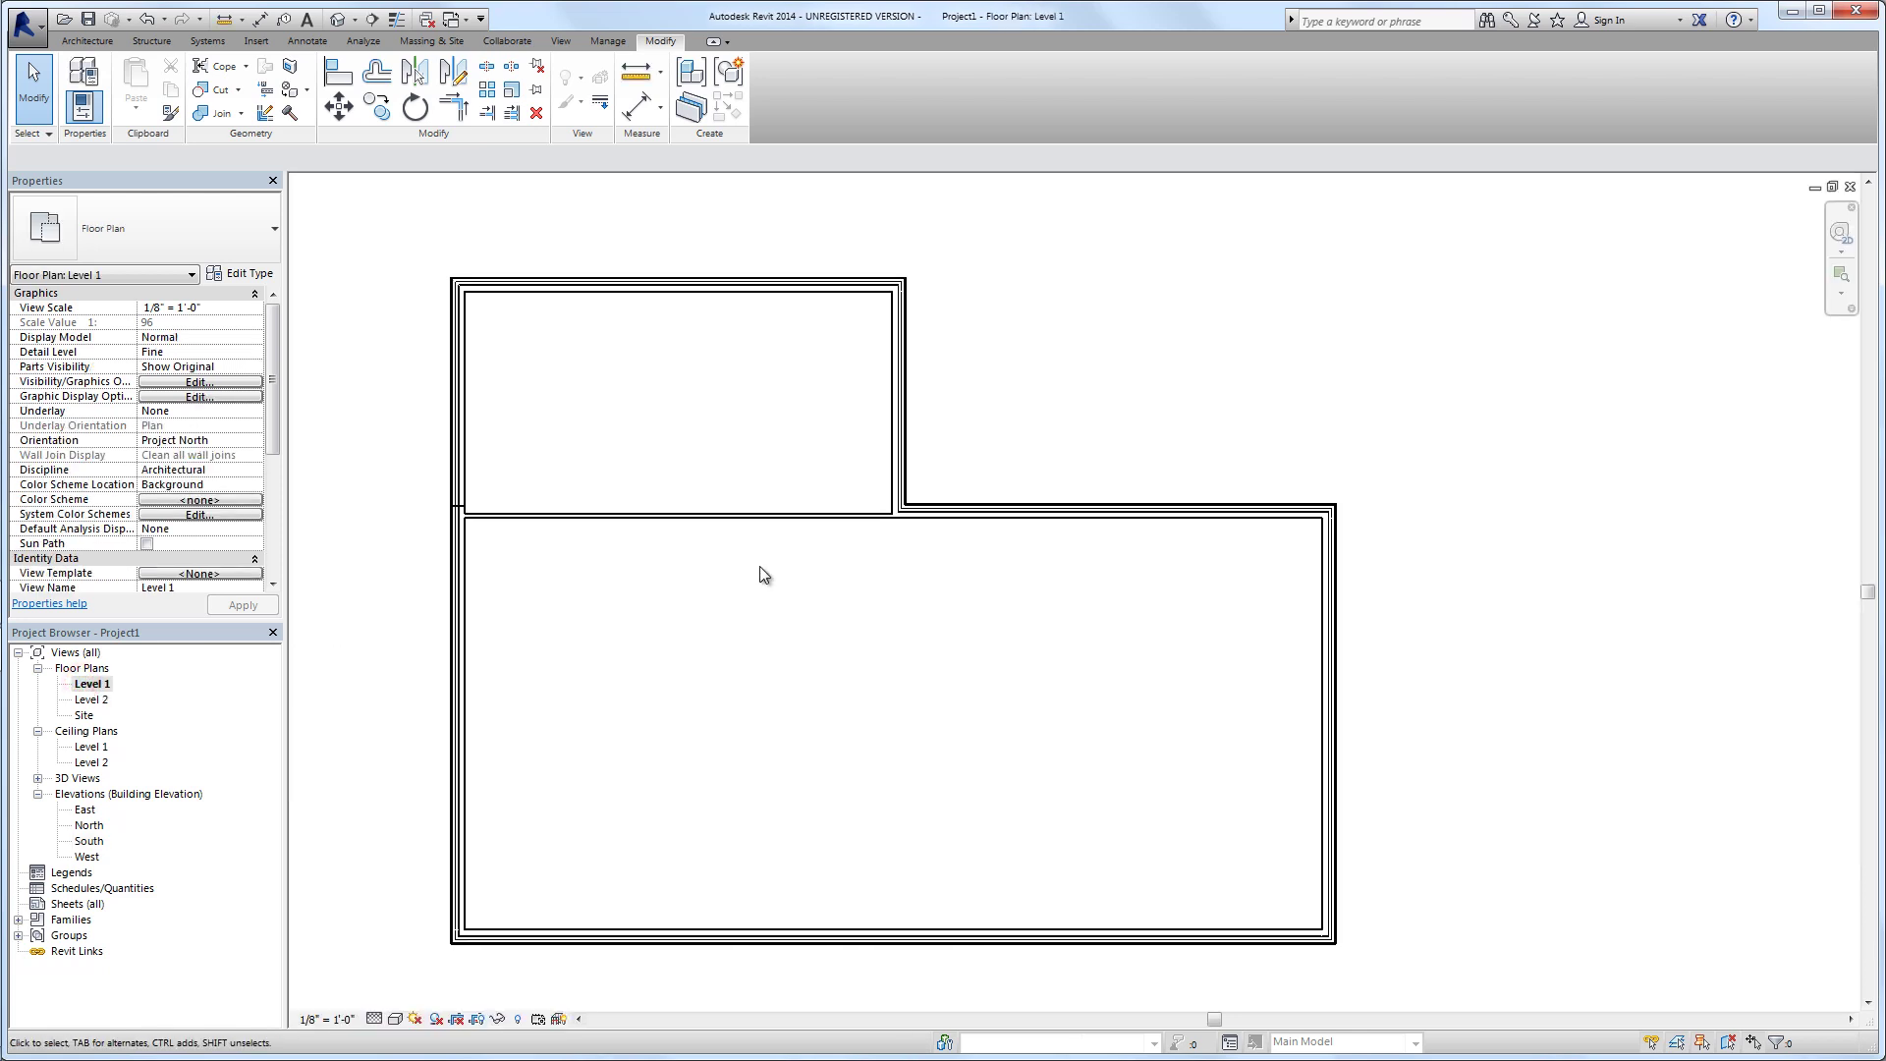
Draw a free-standing 16'-6" horizontal wall east of the building on Level 1
left_click(87, 43)
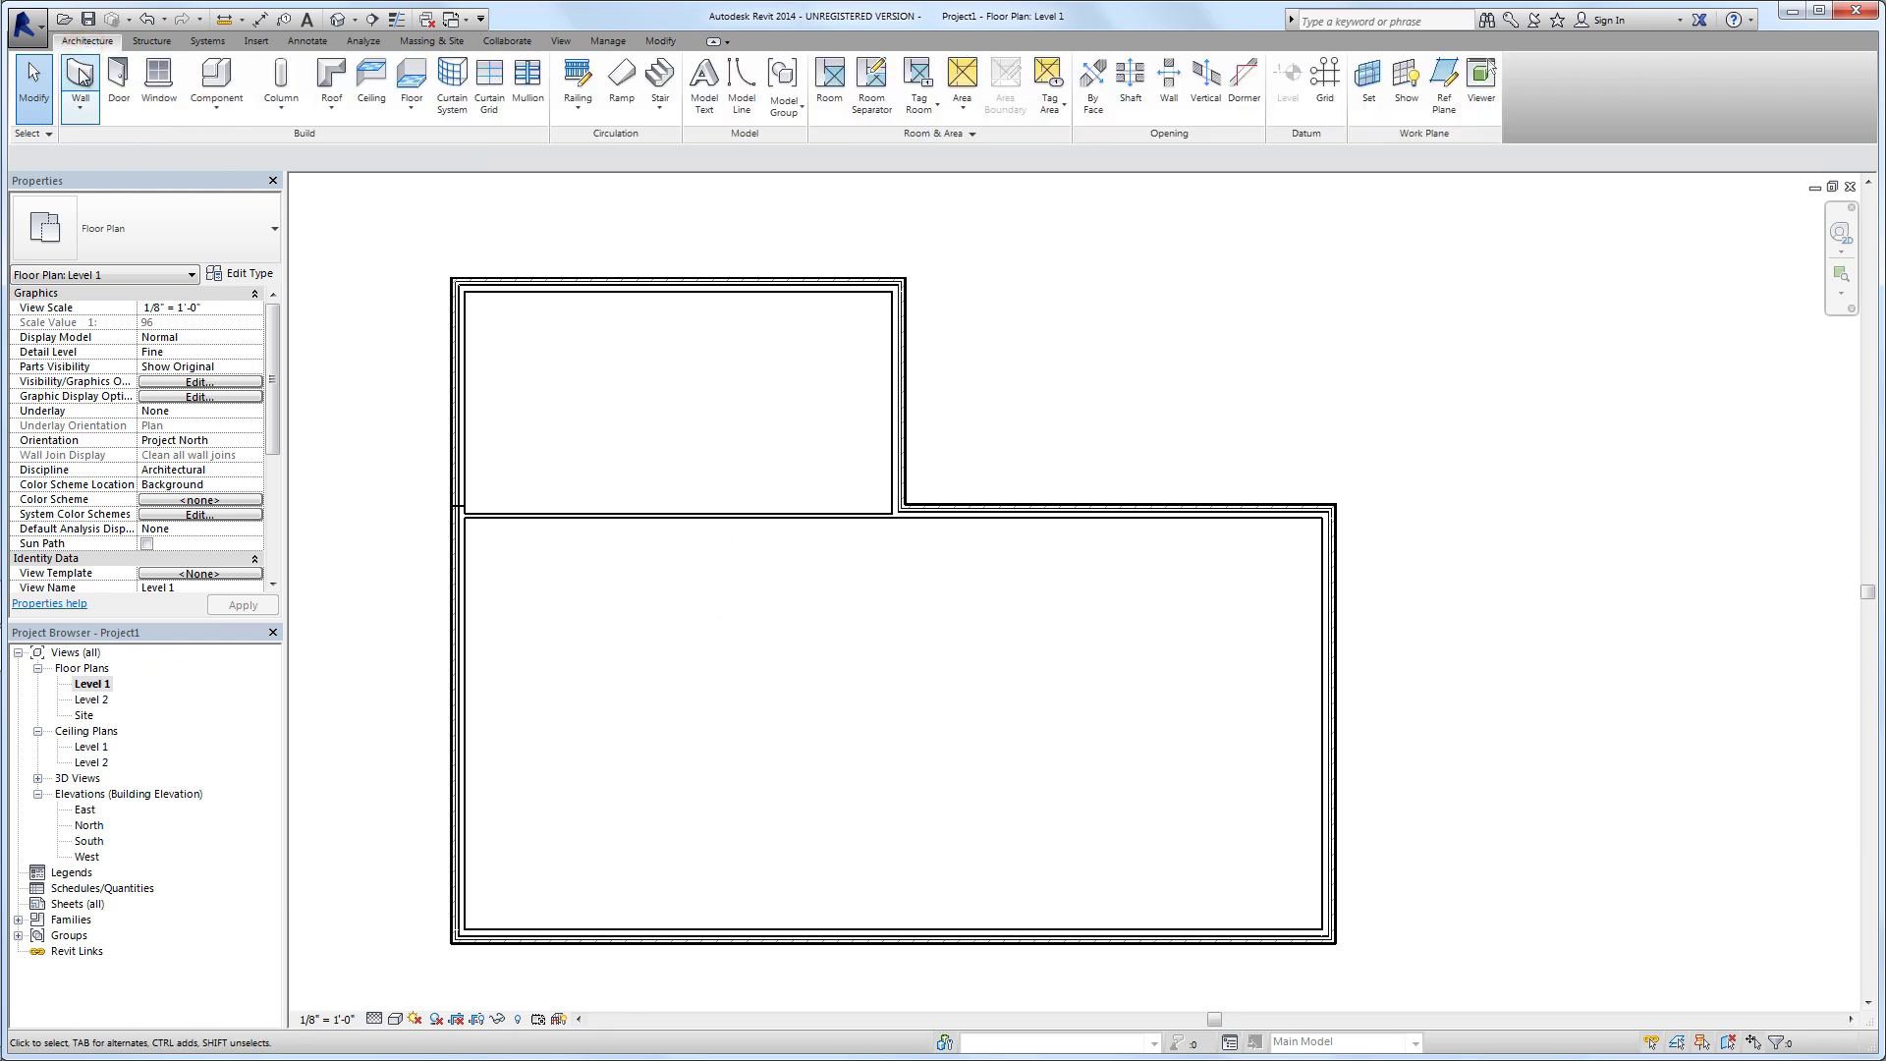
left_click(80, 74)
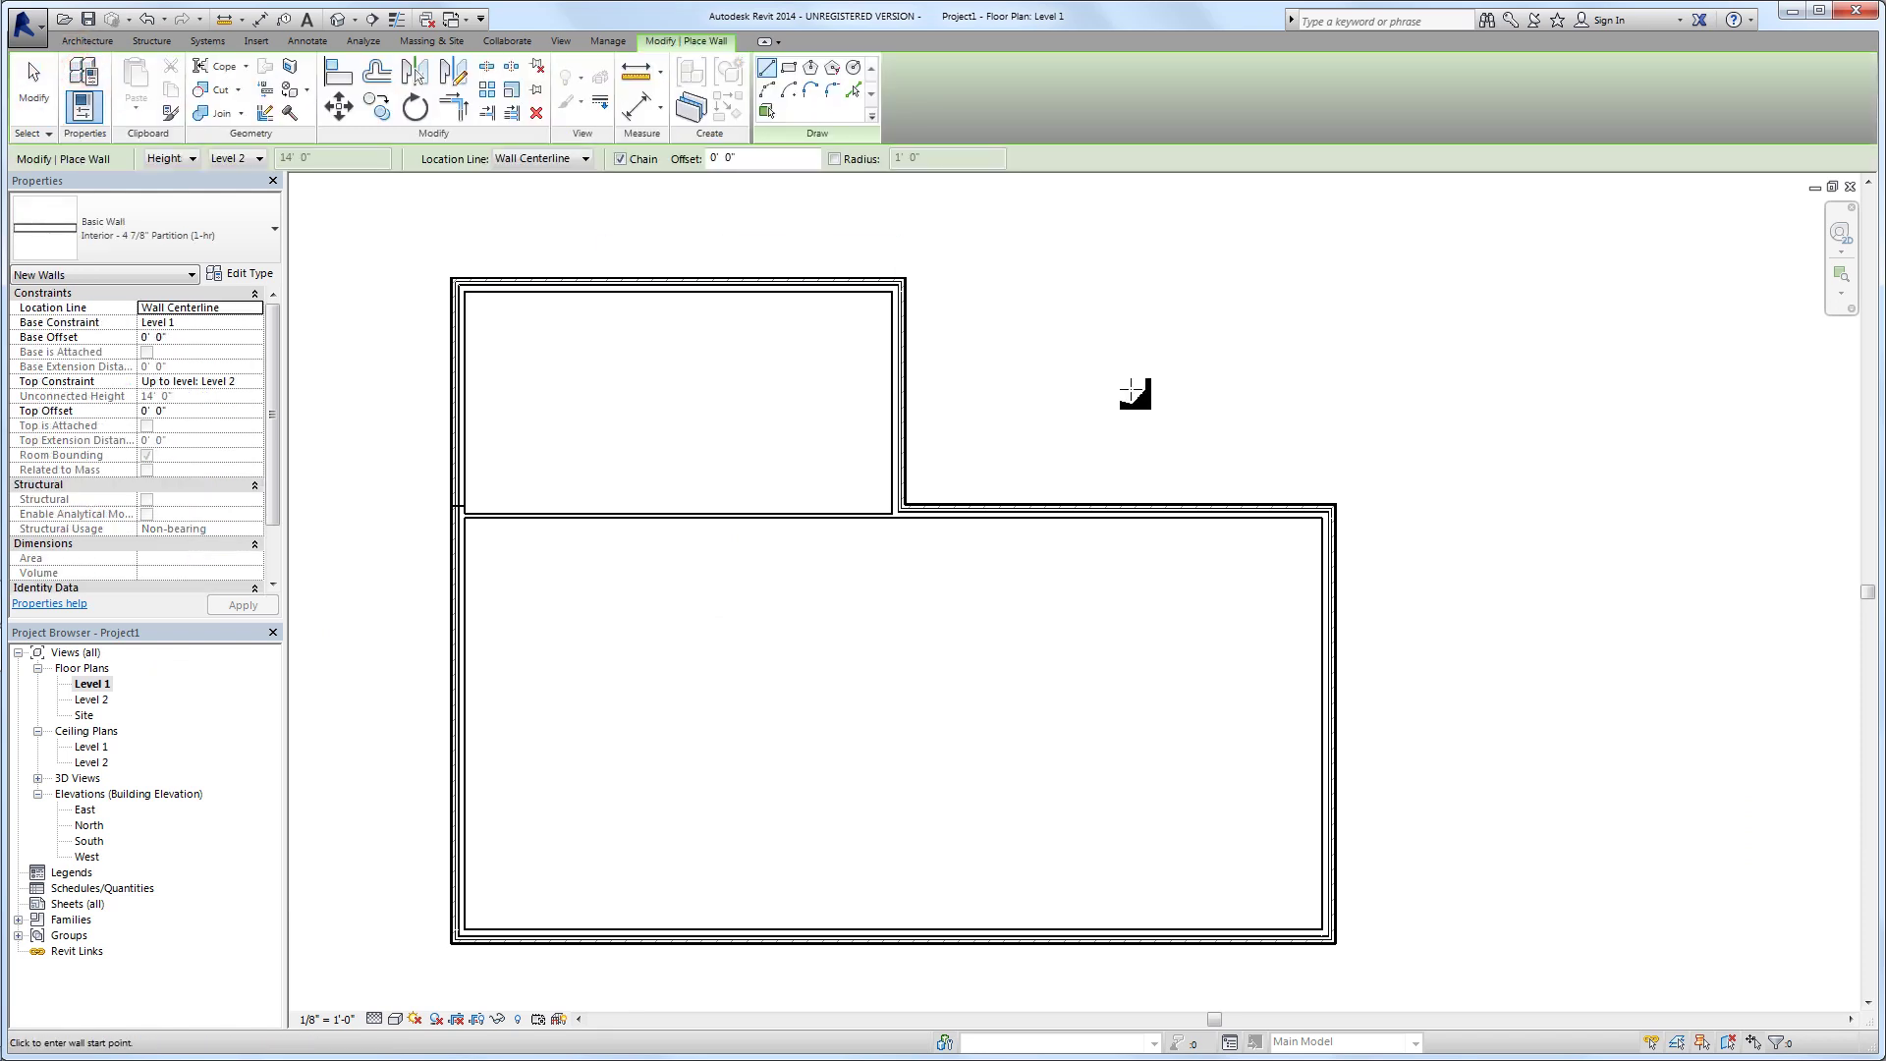
left_click(1429, 658)
left_click(1616, 658)
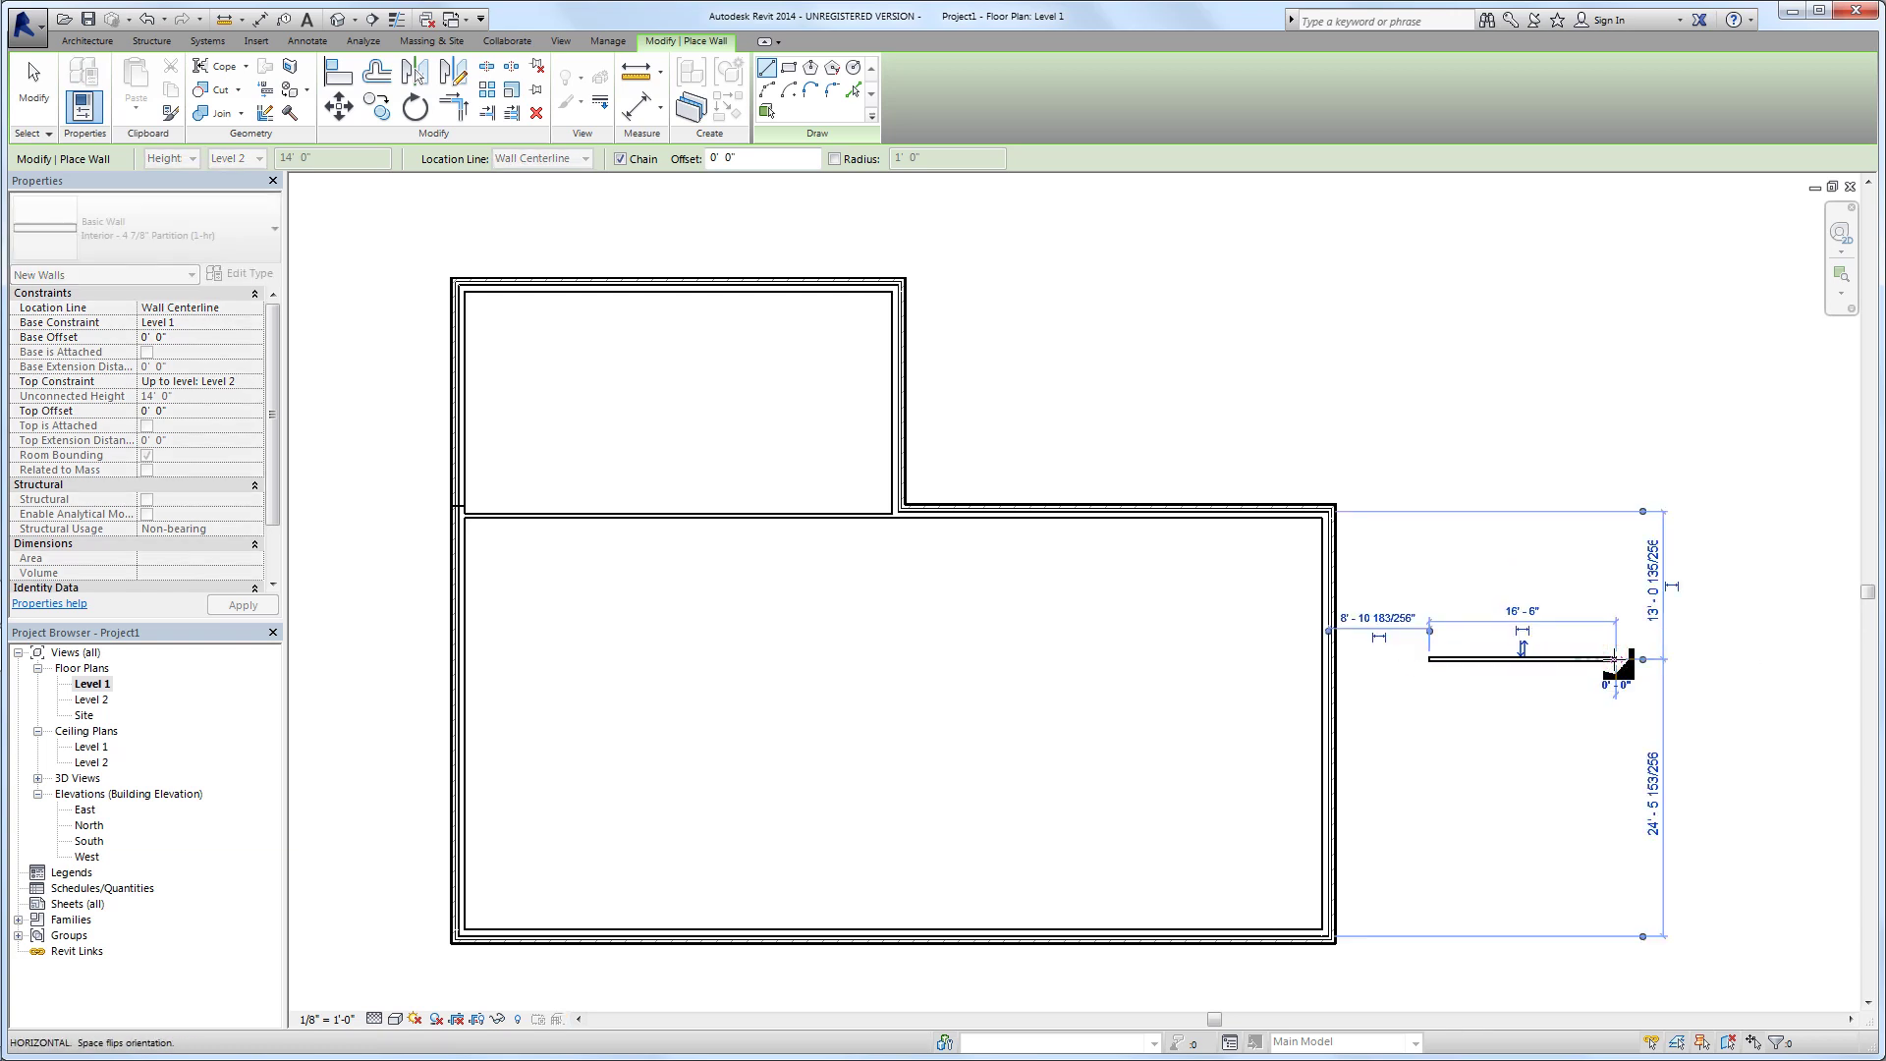
key("Escape")
key("Escape")
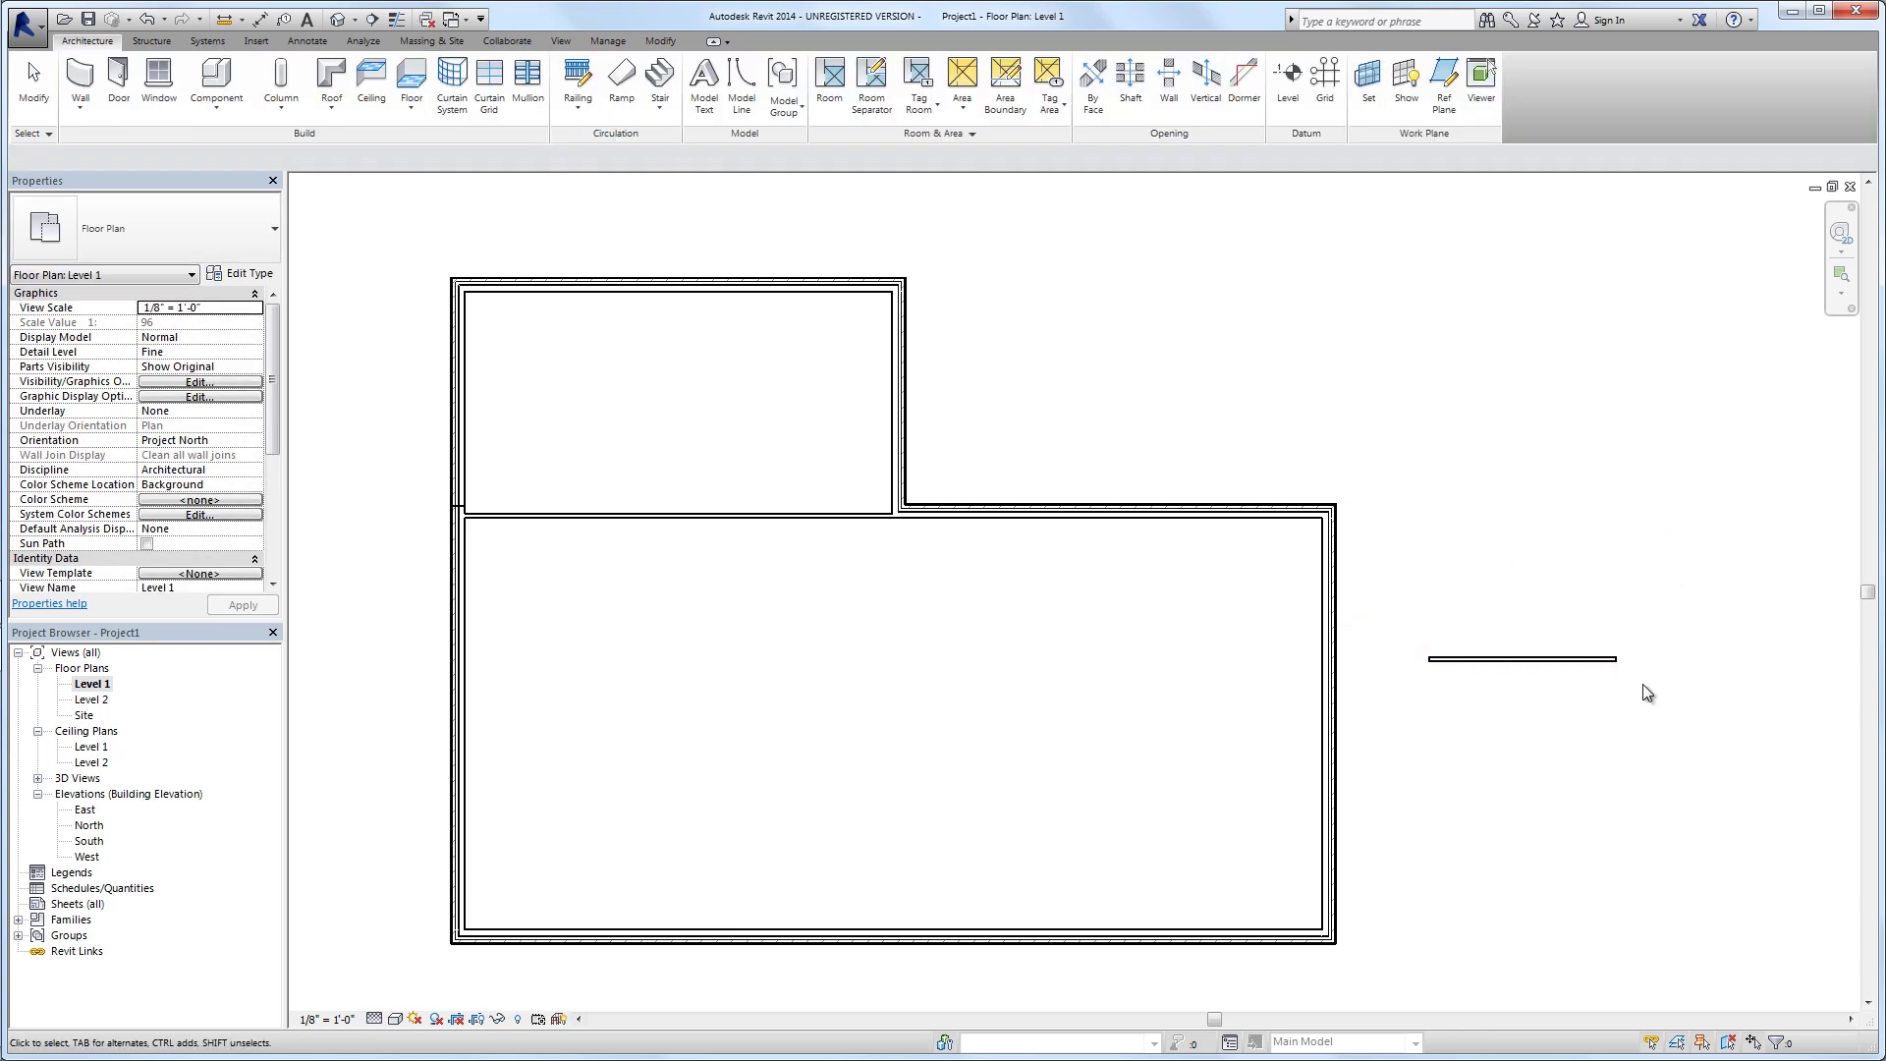
scroll(1599, 698, "down", 2)
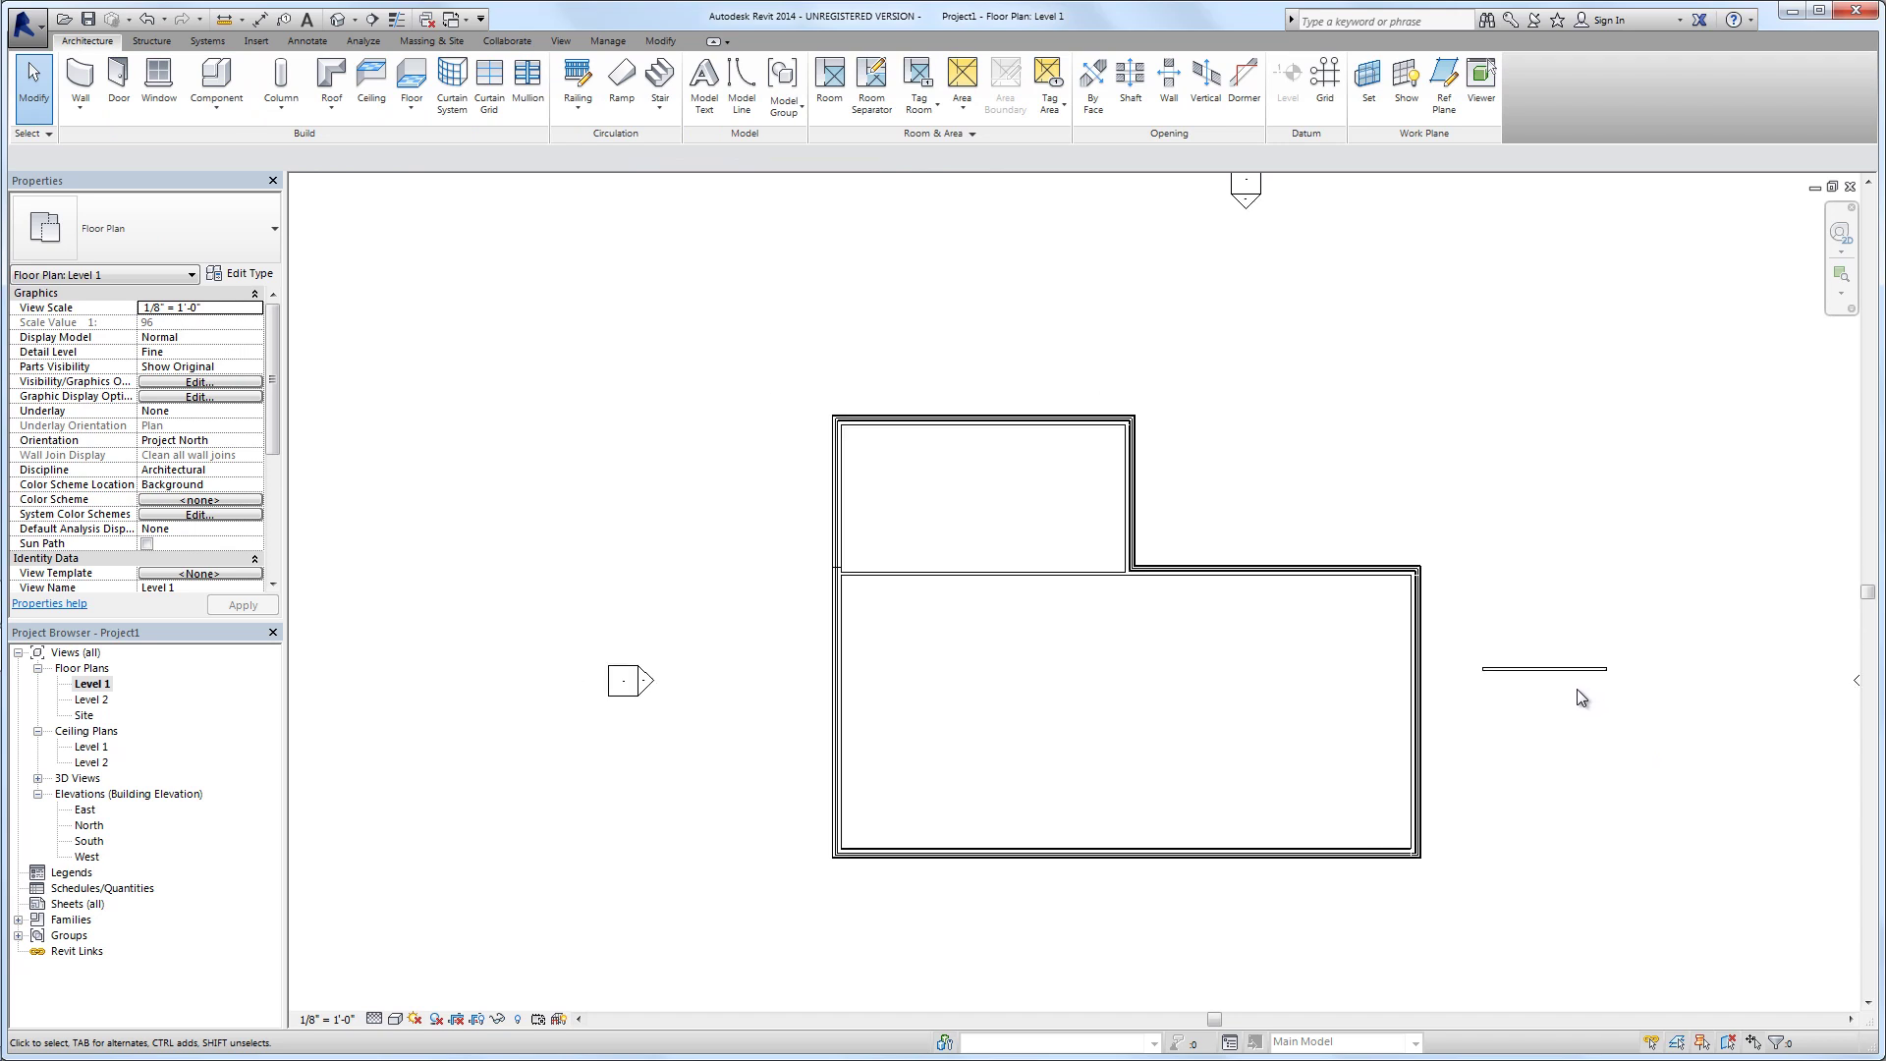
Open the South elevation view
double_click(89, 840)
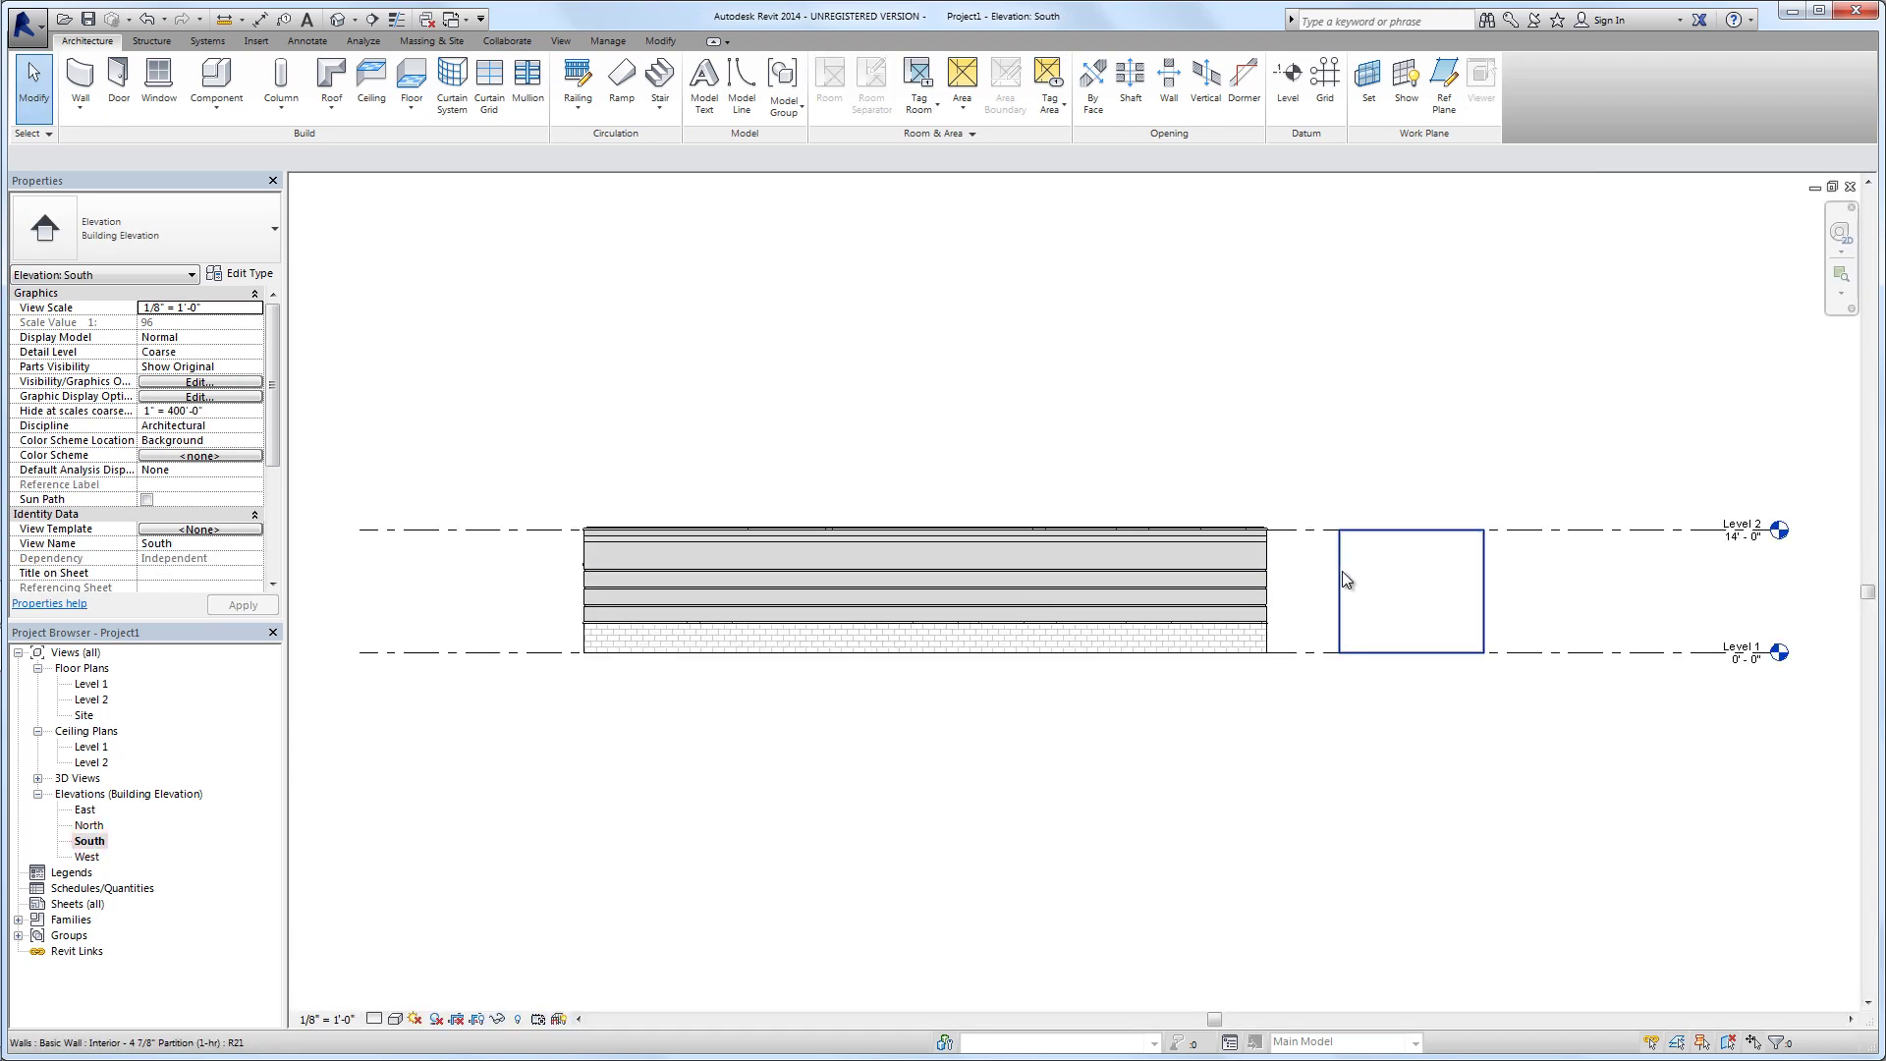
scroll(1376, 587, "up", 1)
scroll(1381, 591, "up", 2)
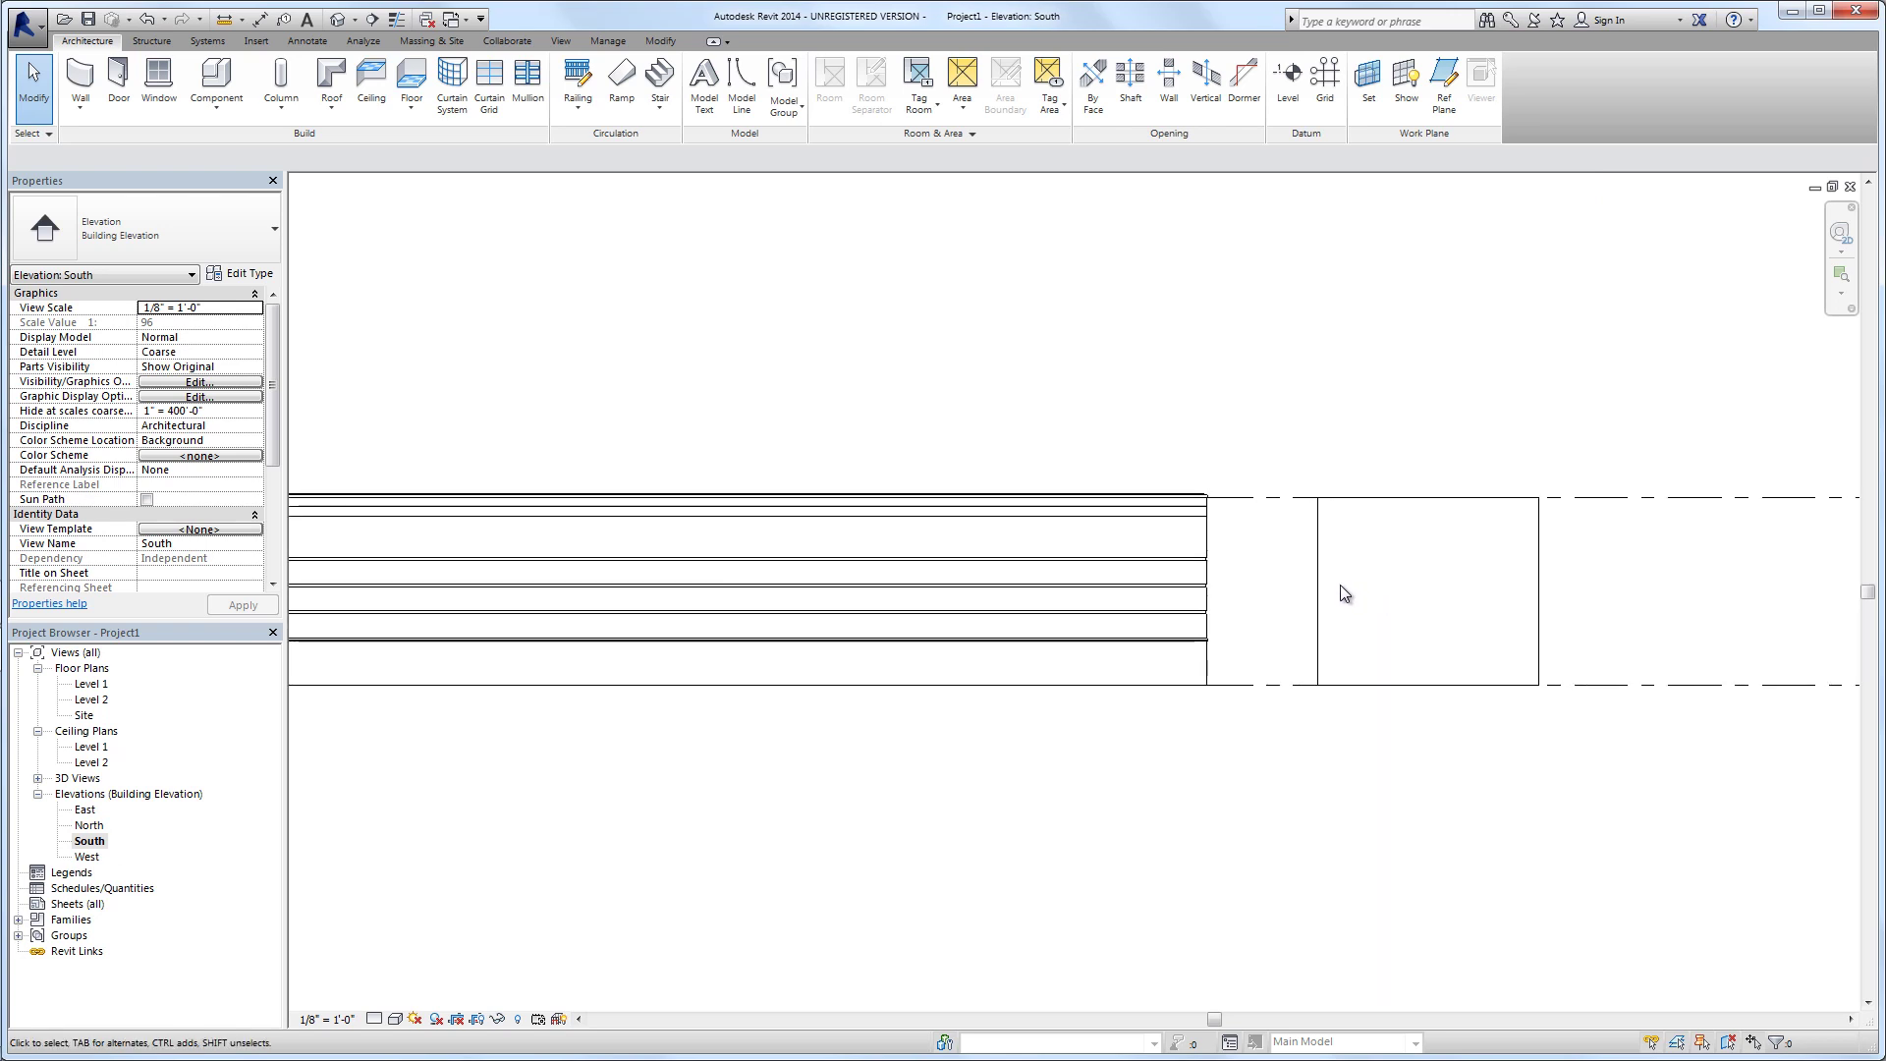
Set the temporary wall's top to Unconnected with a 12' 0" height
left_click(1317, 579)
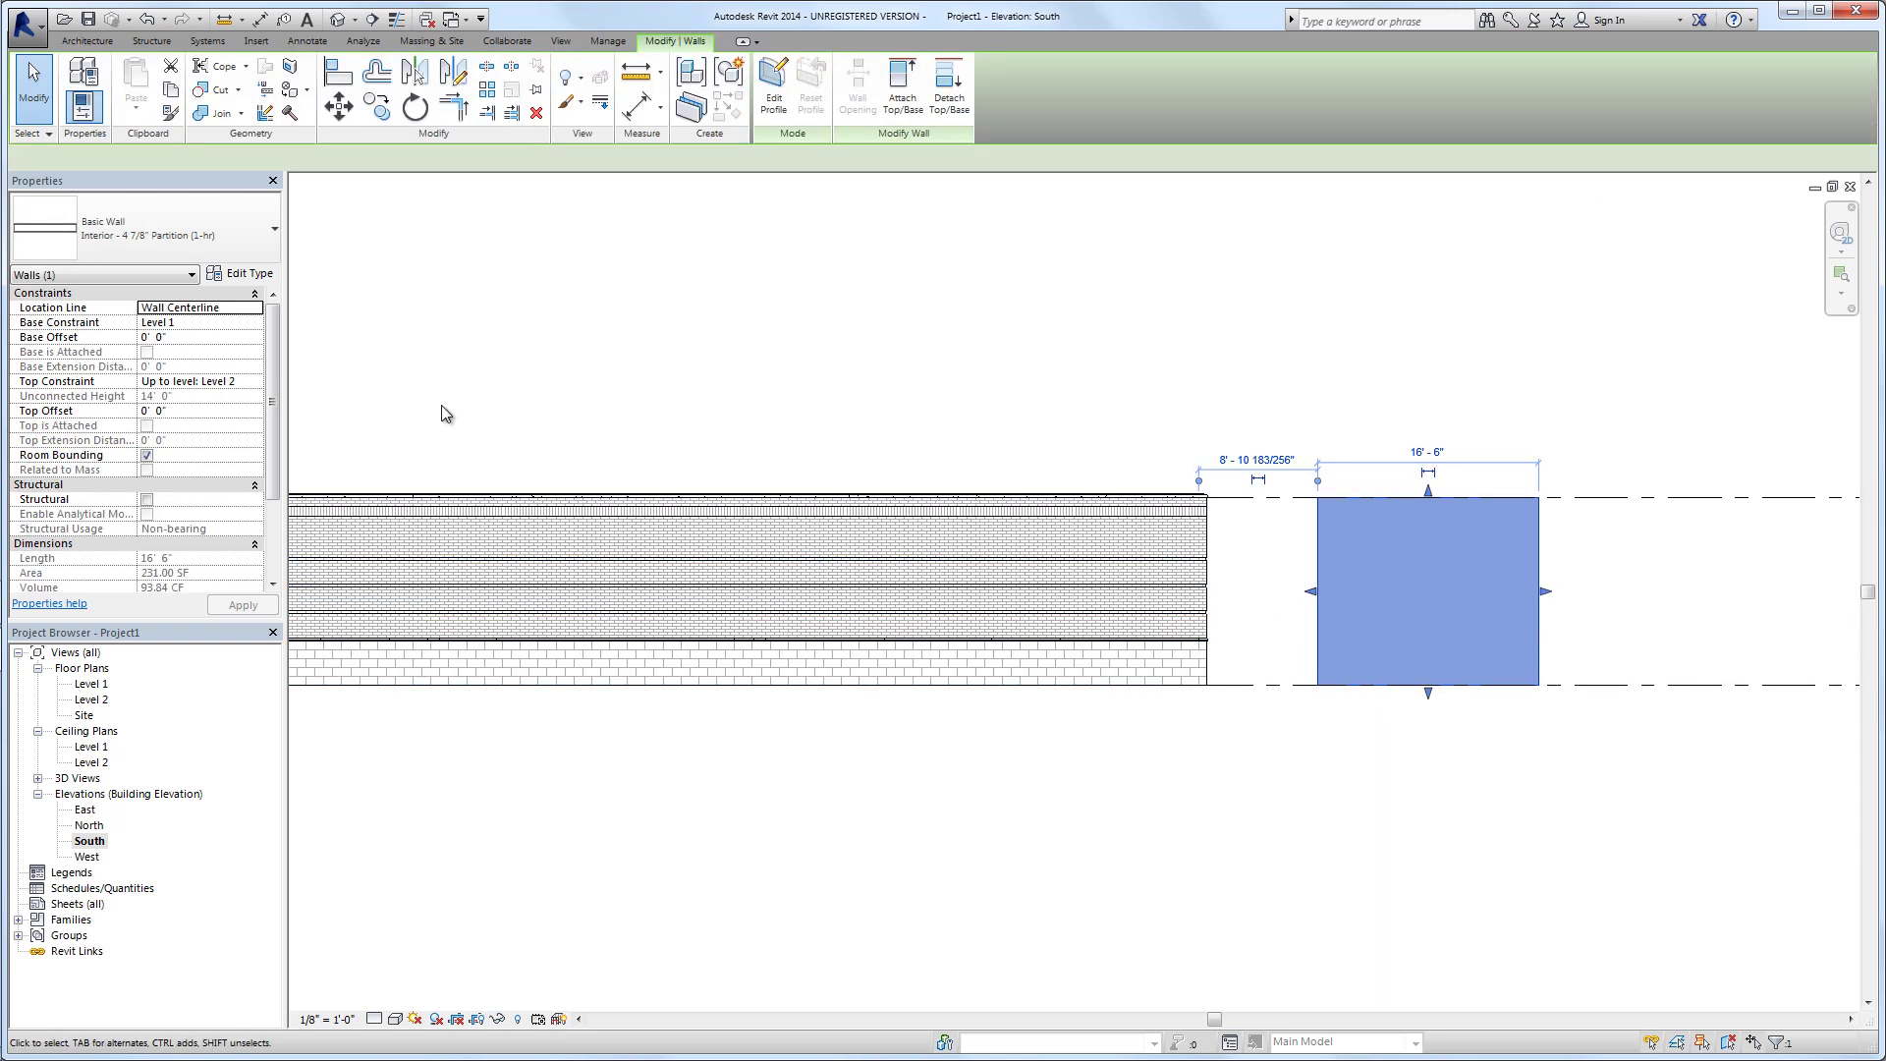
left_click(216, 381)
left_click(255, 381)
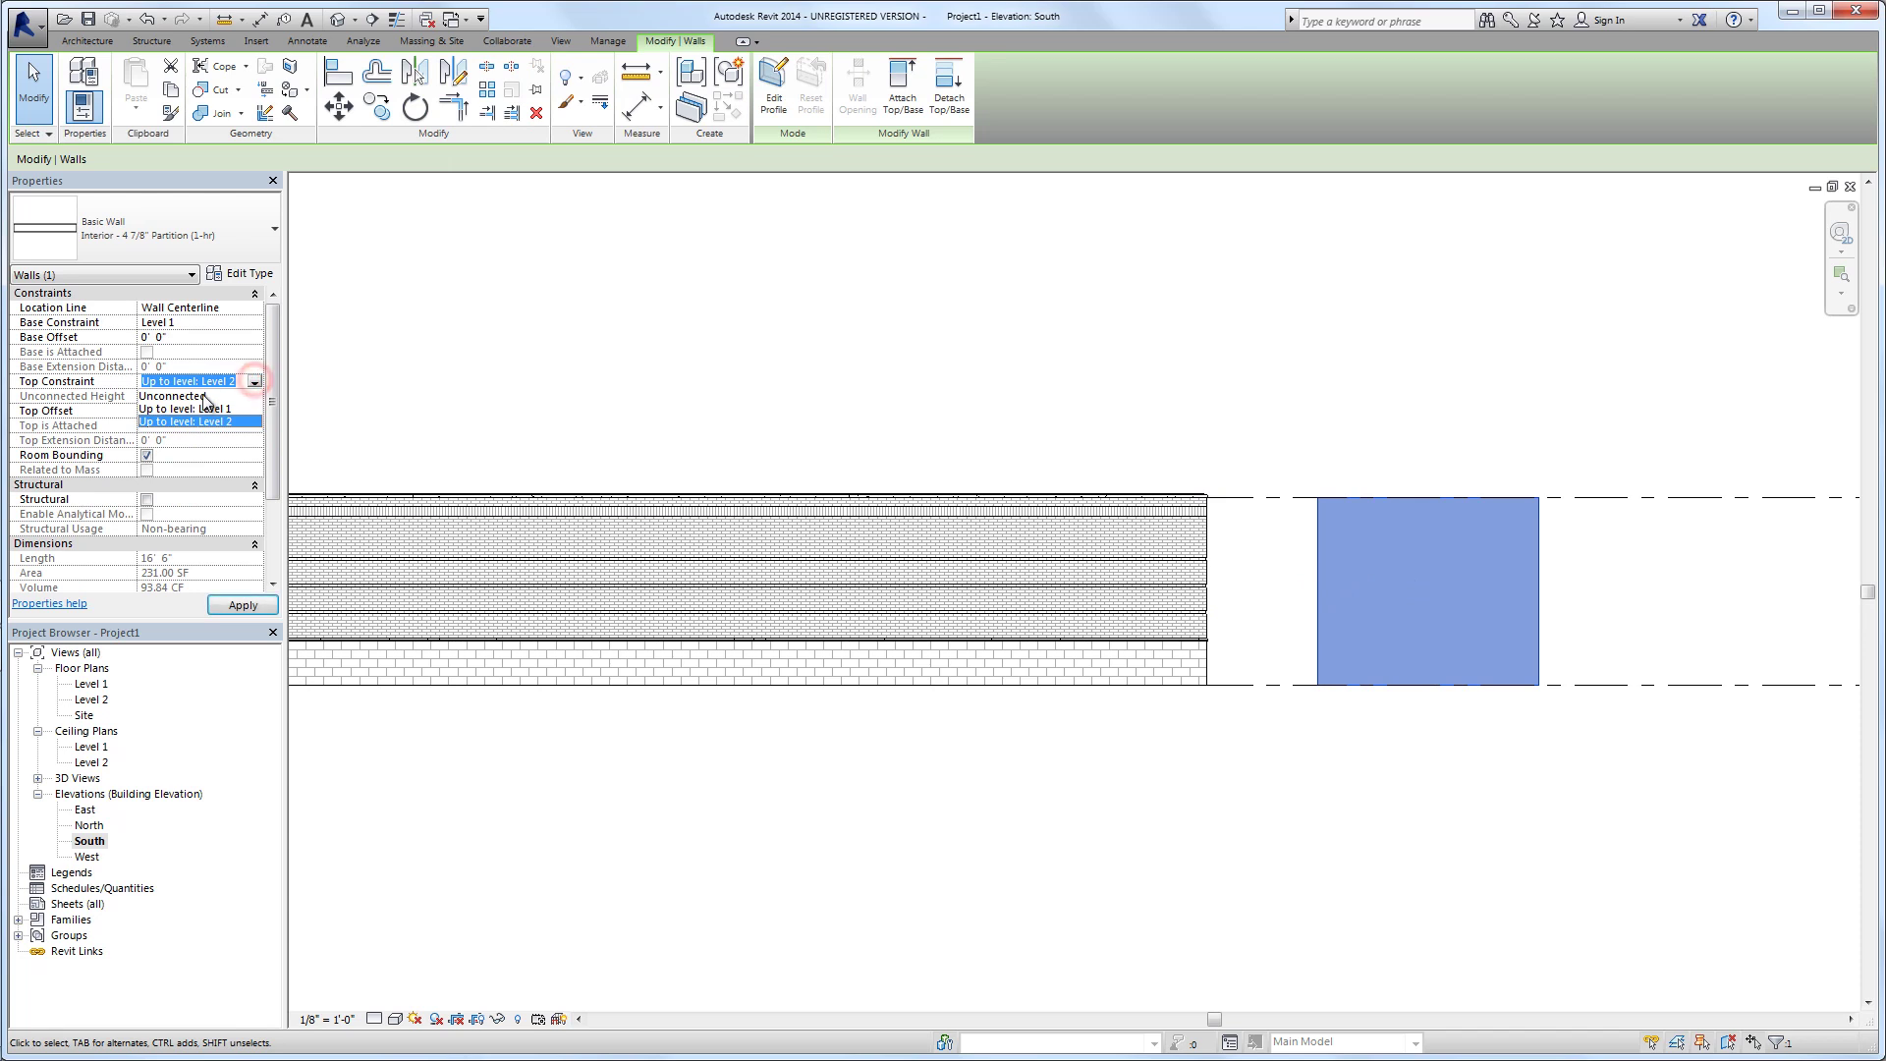
left_click(182, 396)
left_click(179, 396)
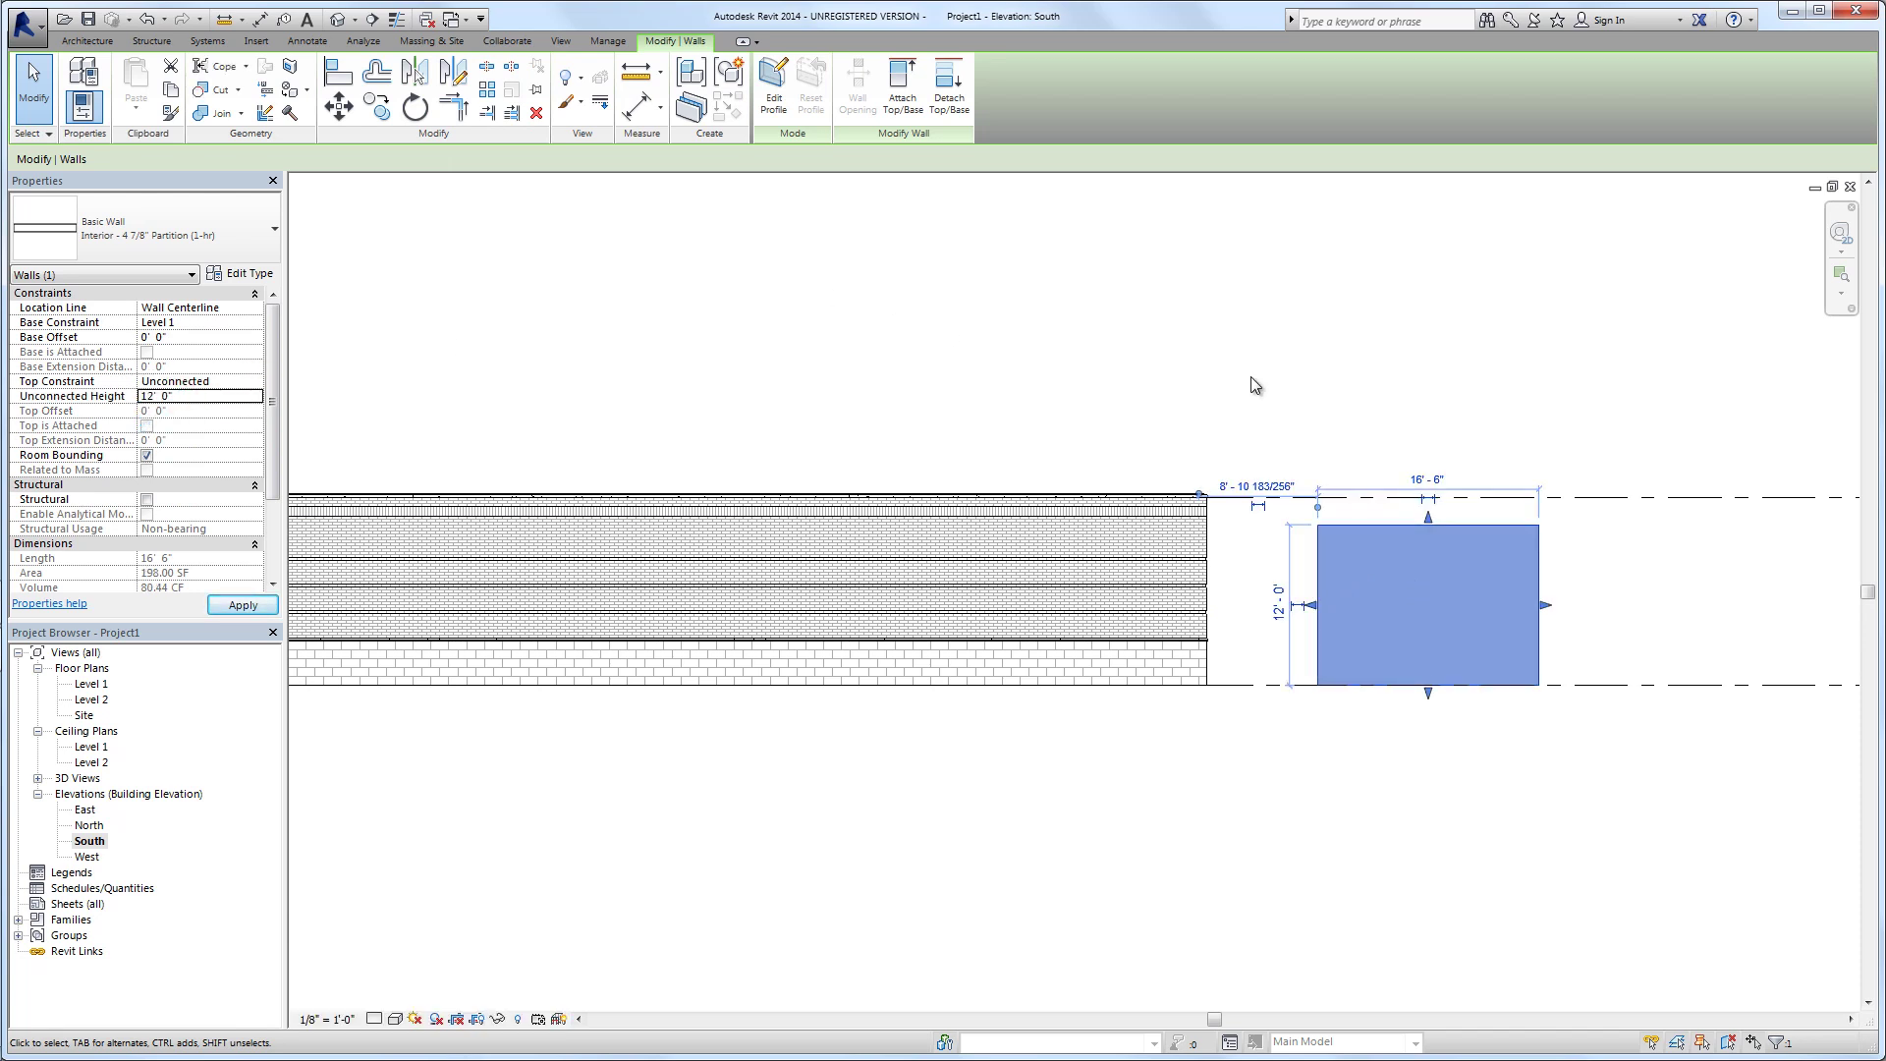
left_click(1401, 403)
scroll(1623, 593, "up", 4)
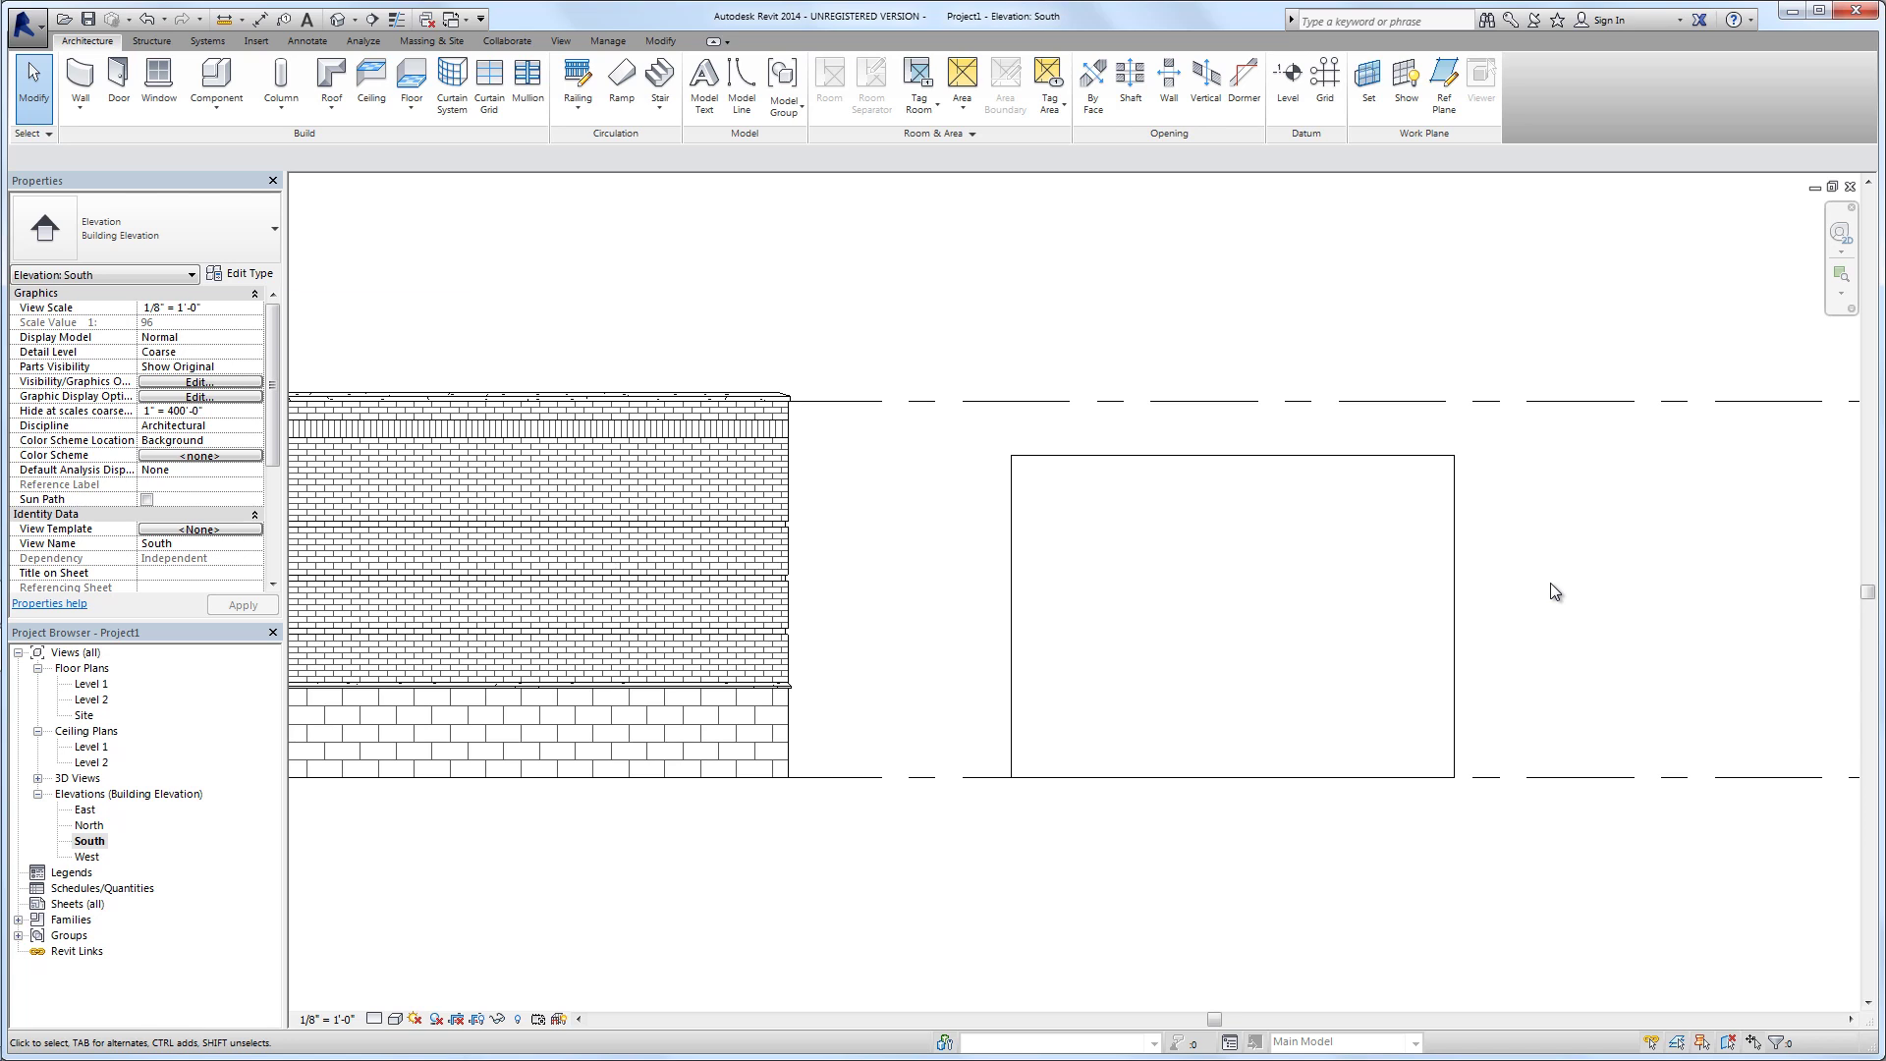
left_click(1453, 560)
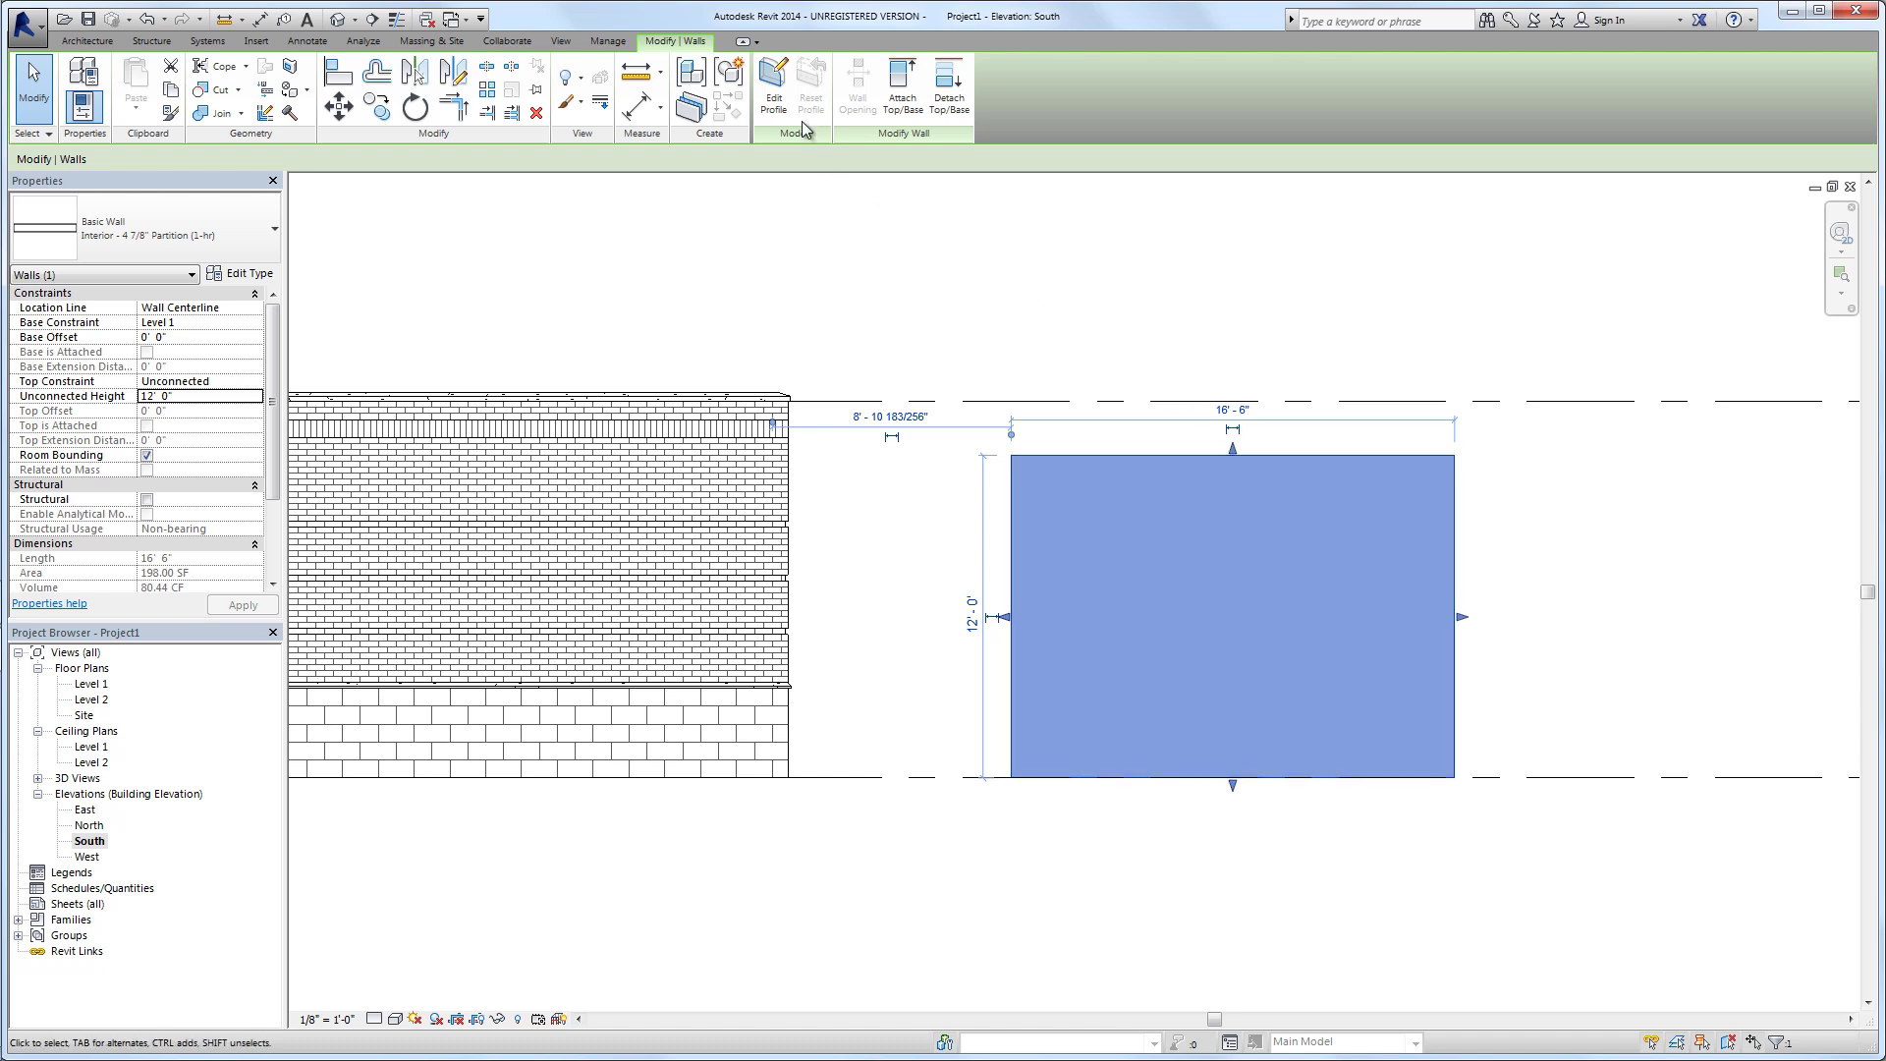
In the wall's profile sketch, draw a sloped line from the left edge to the top edge
left_click(775, 103)
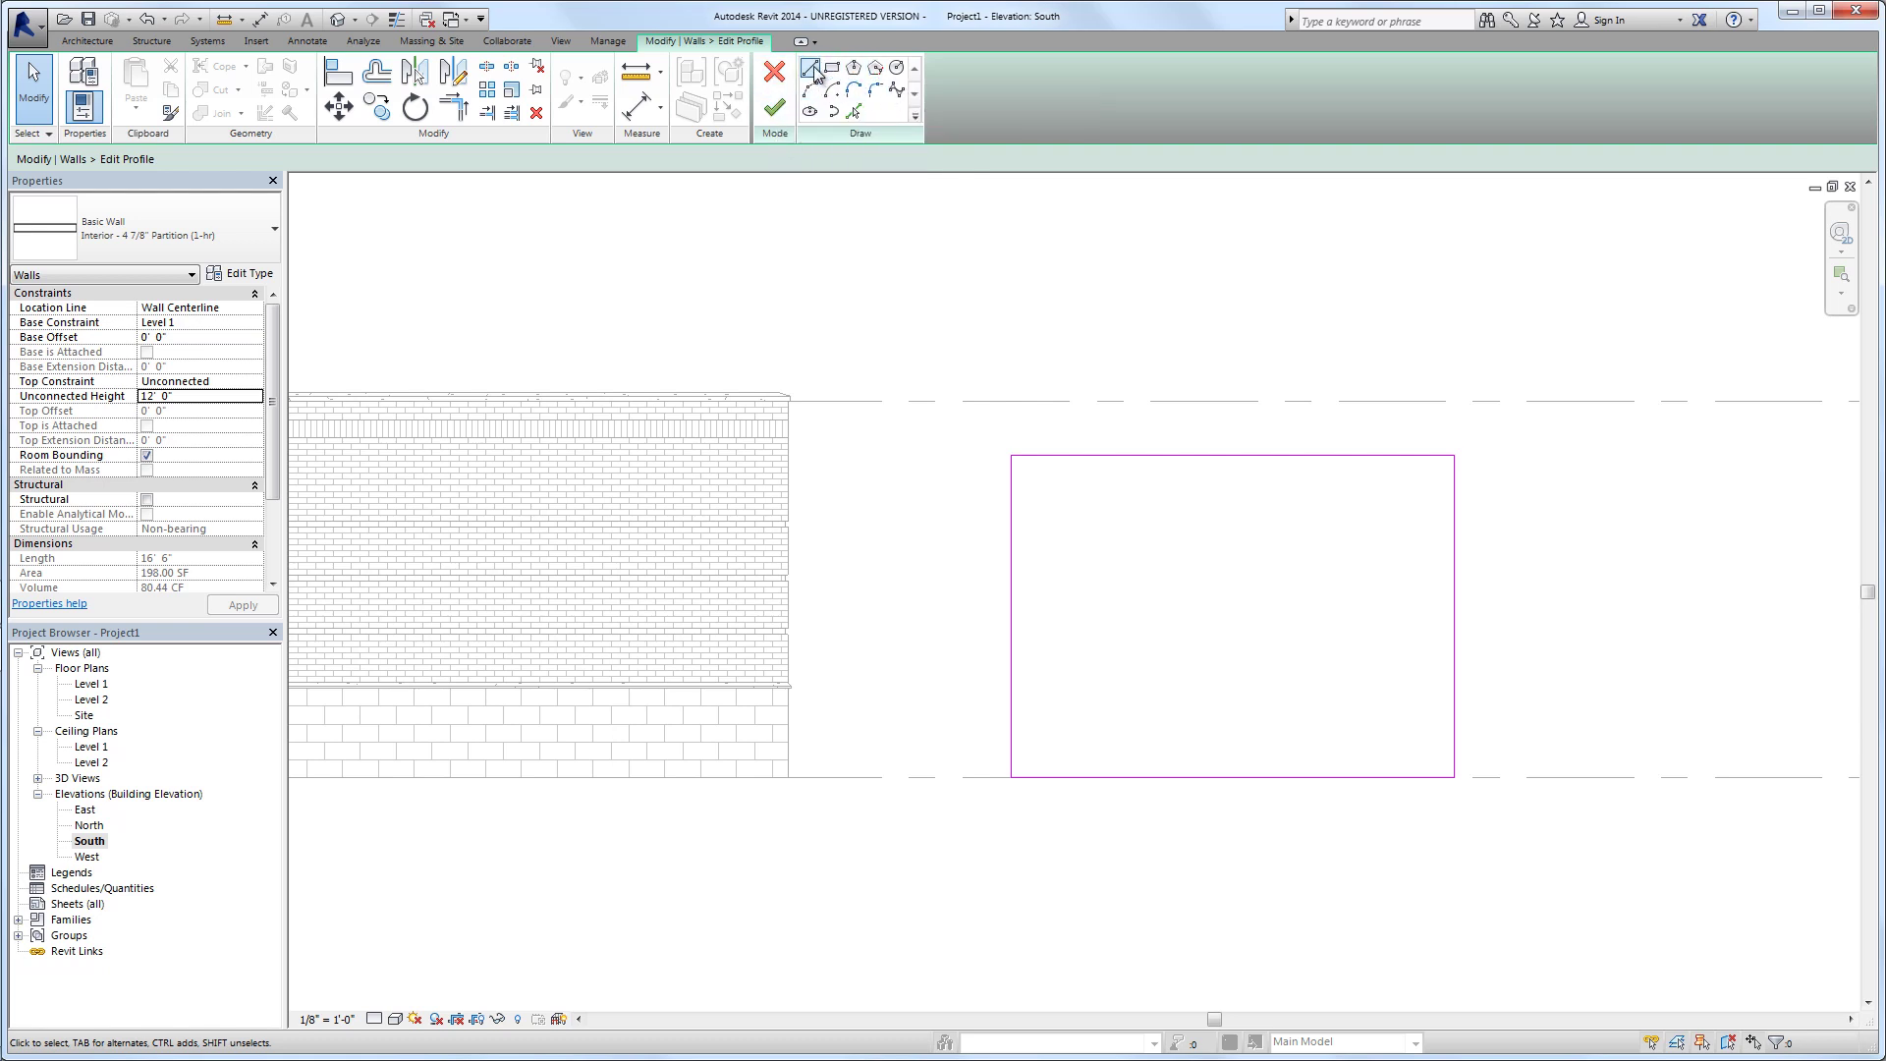
left_click(809, 69)
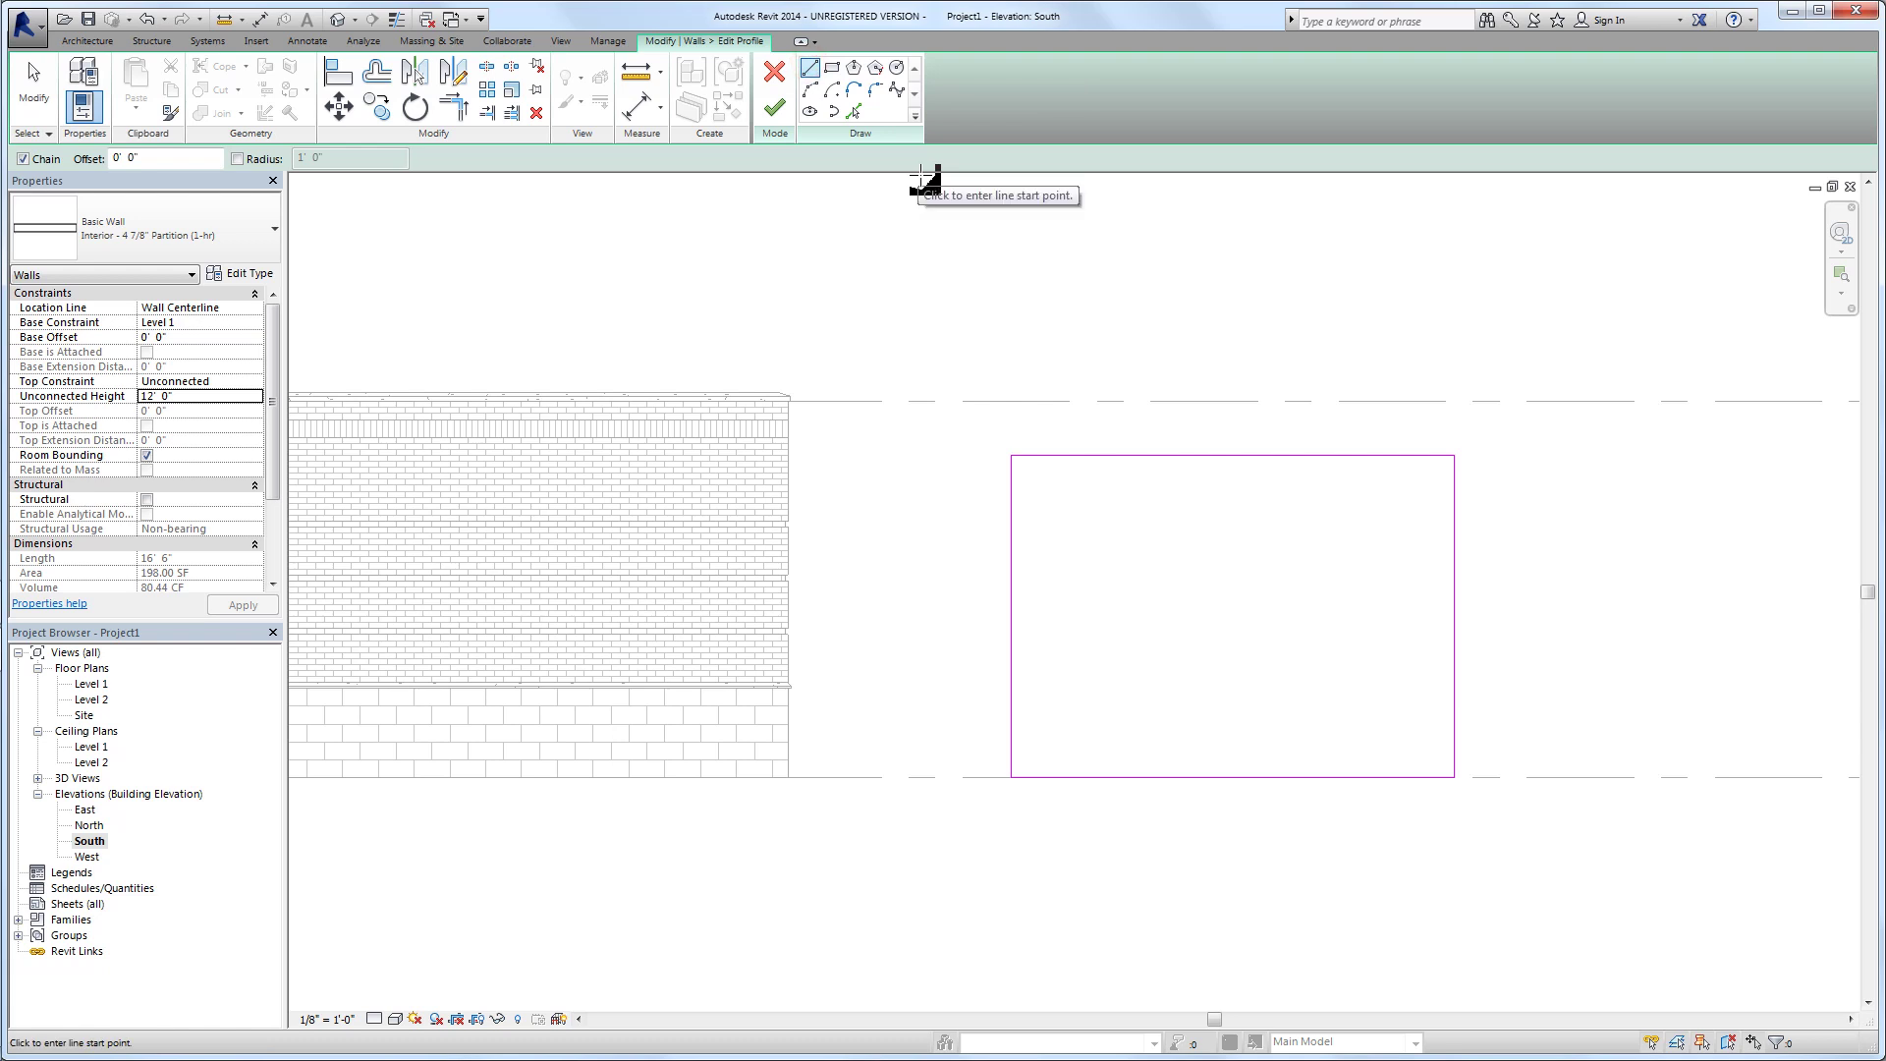
left_click(1013, 531)
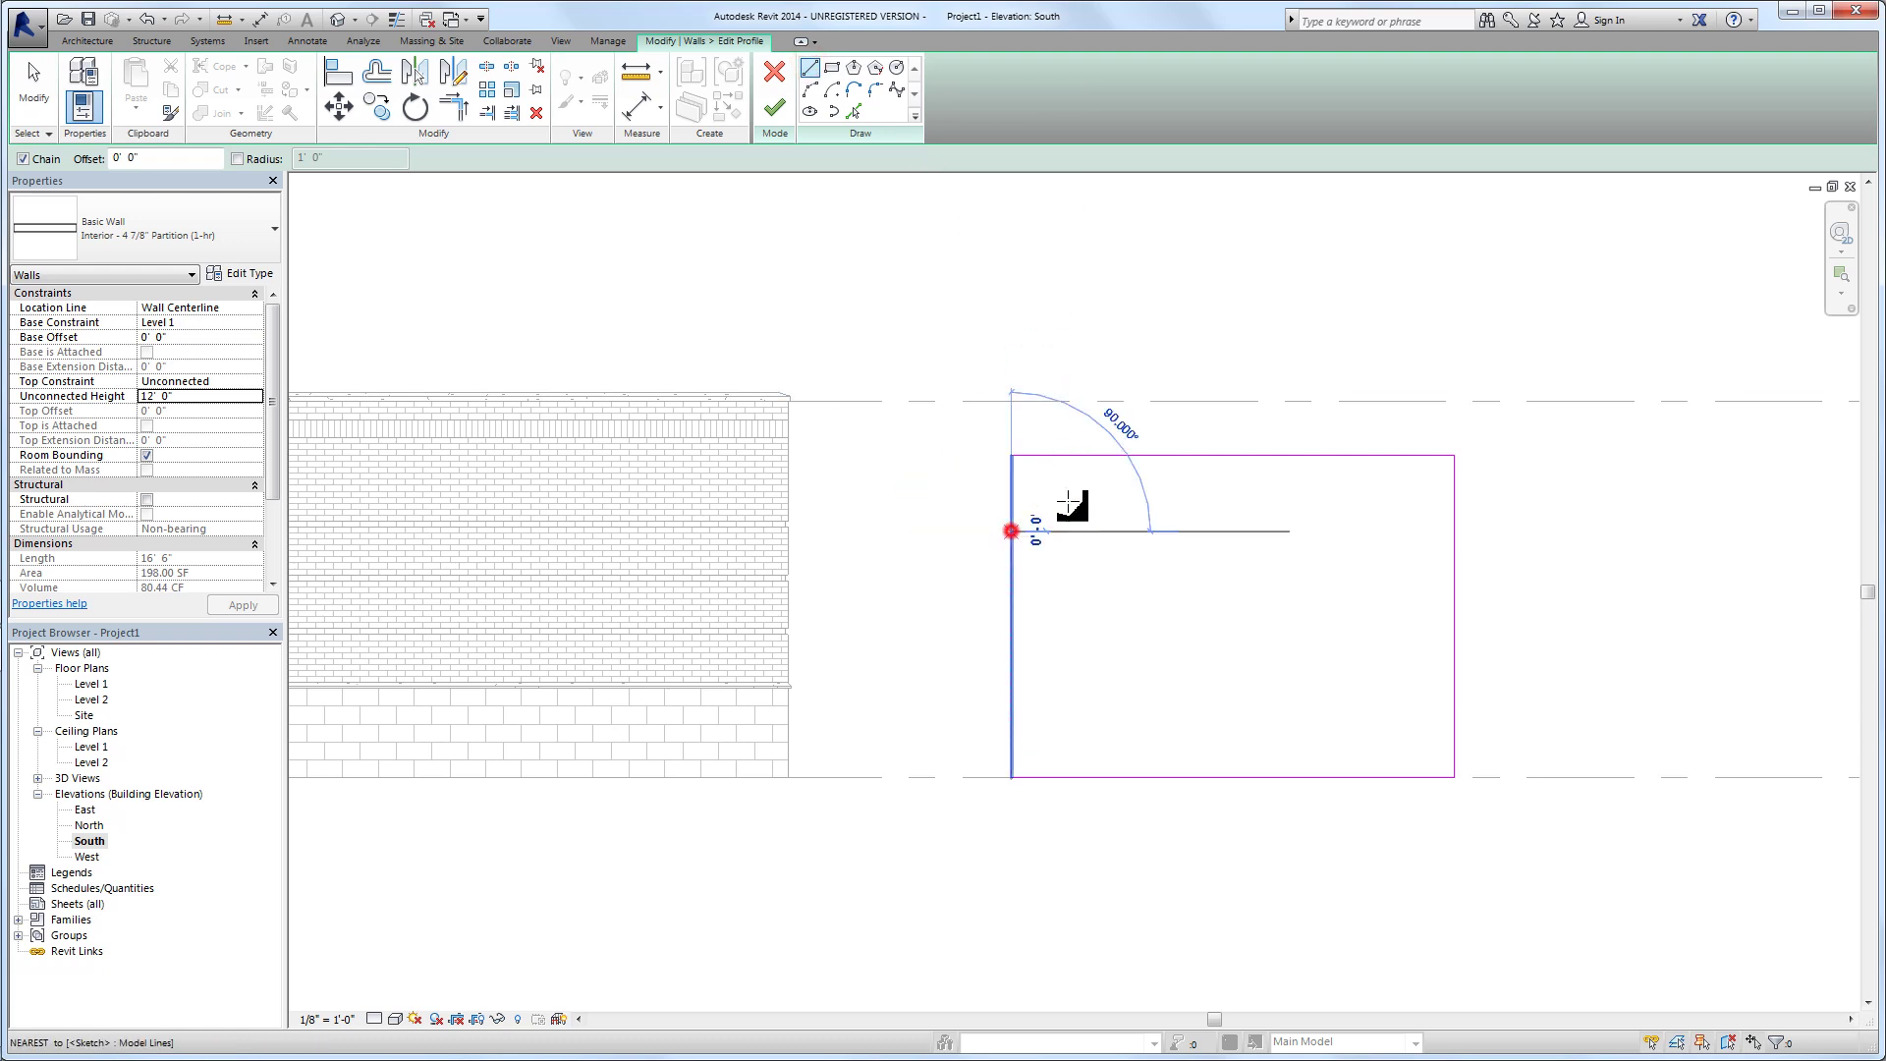
left_click(1260, 455)
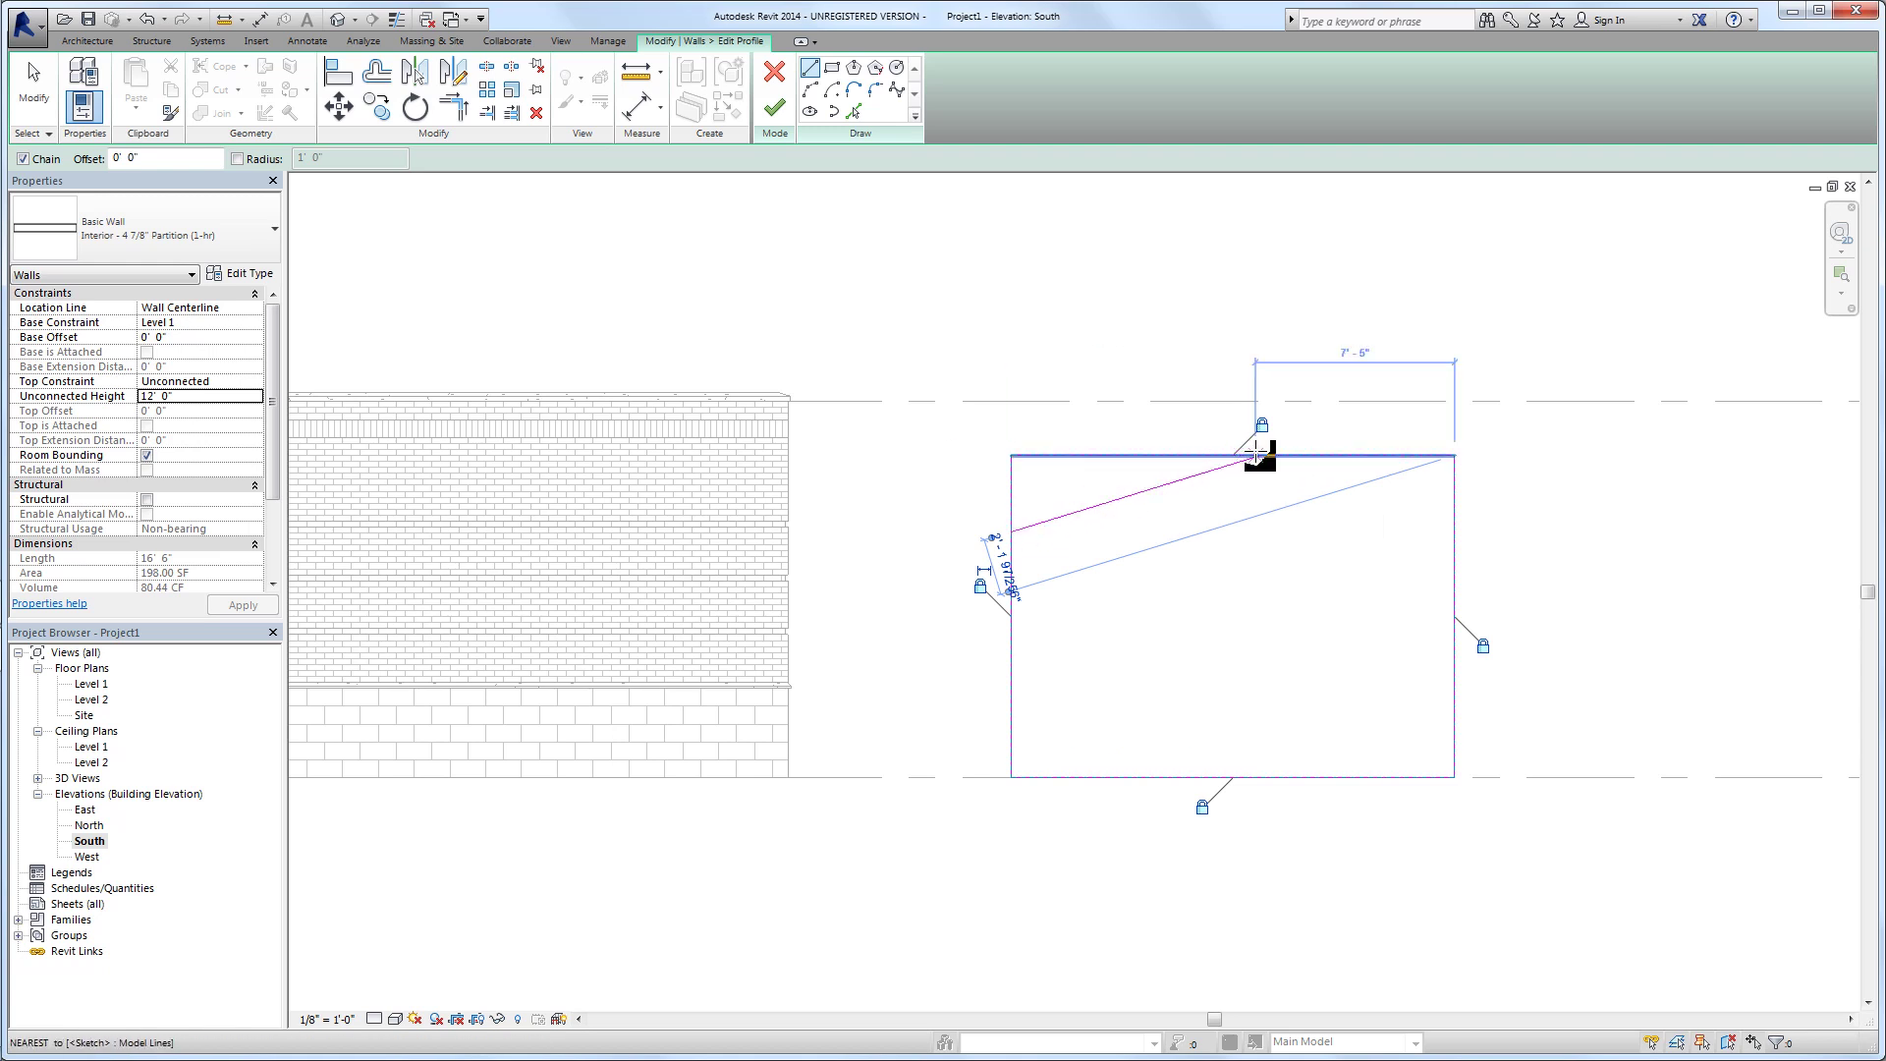
key("Escape")
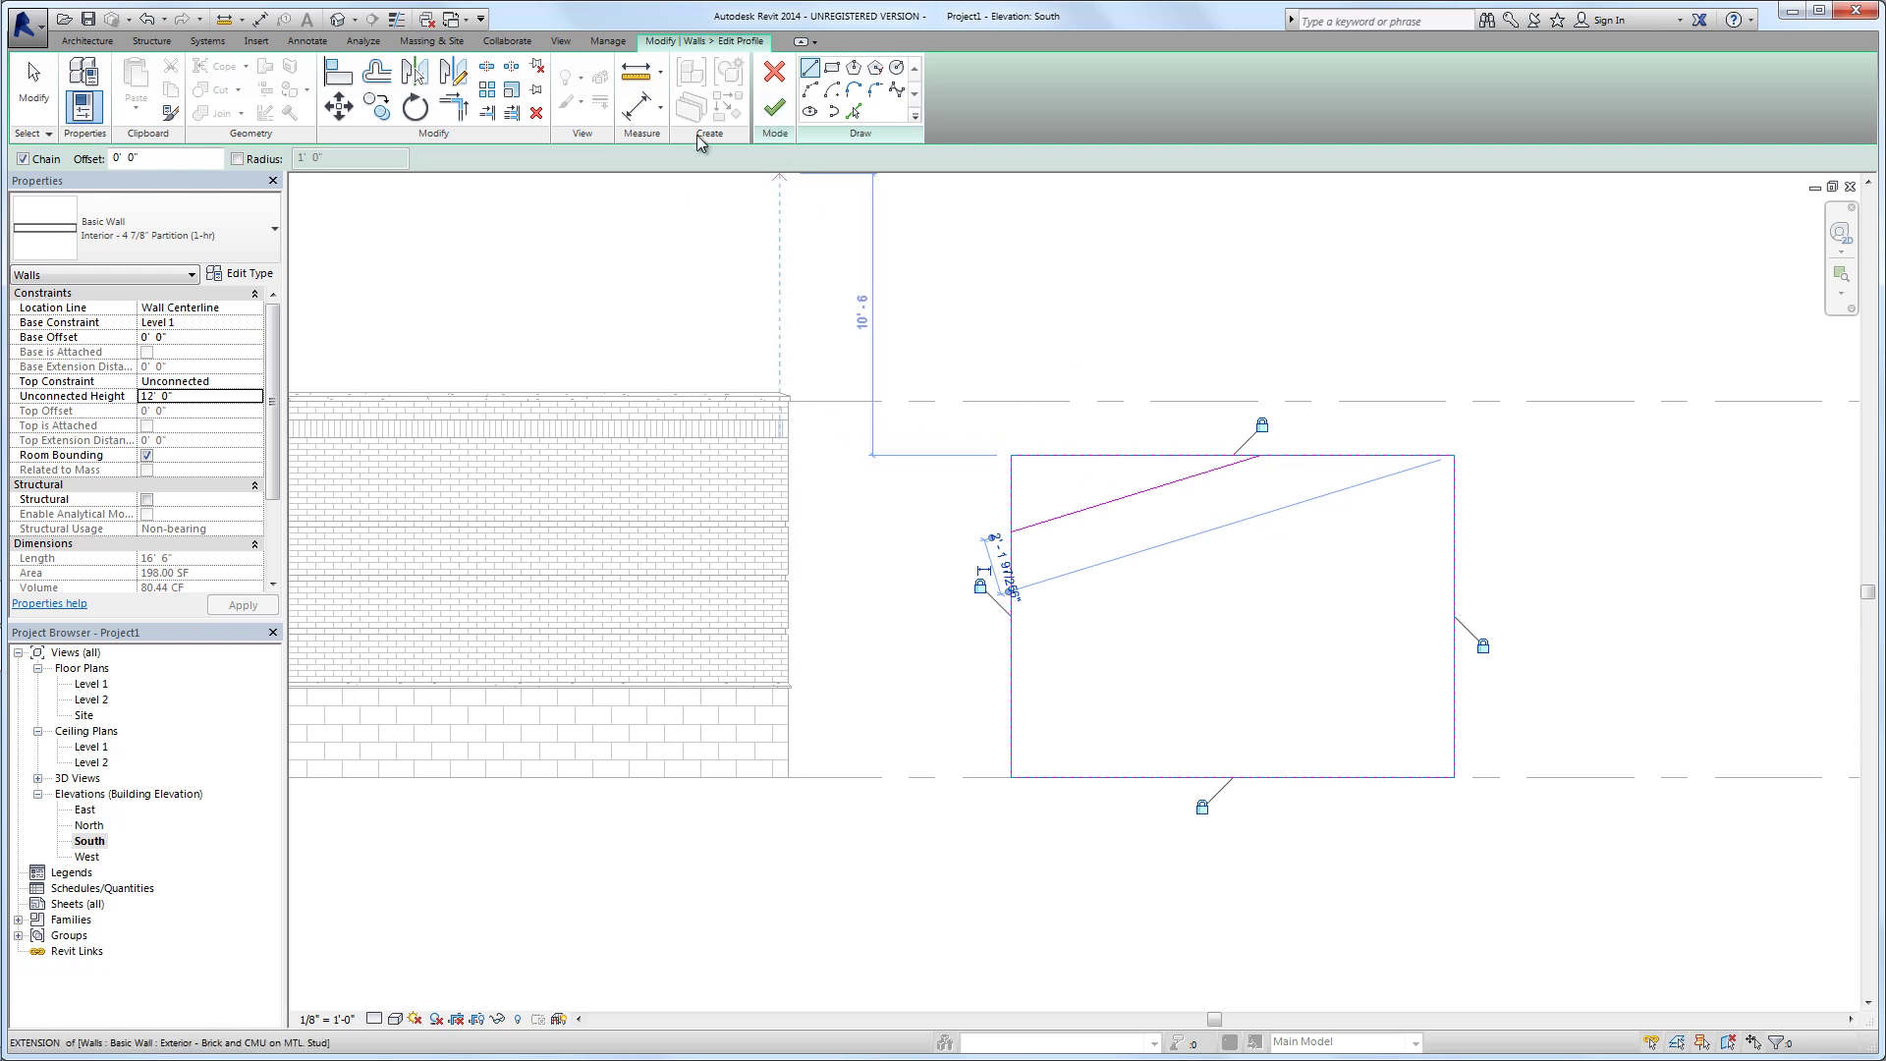
Trim the left and top profile lines to the slope and finish the profile
left_click(453, 108)
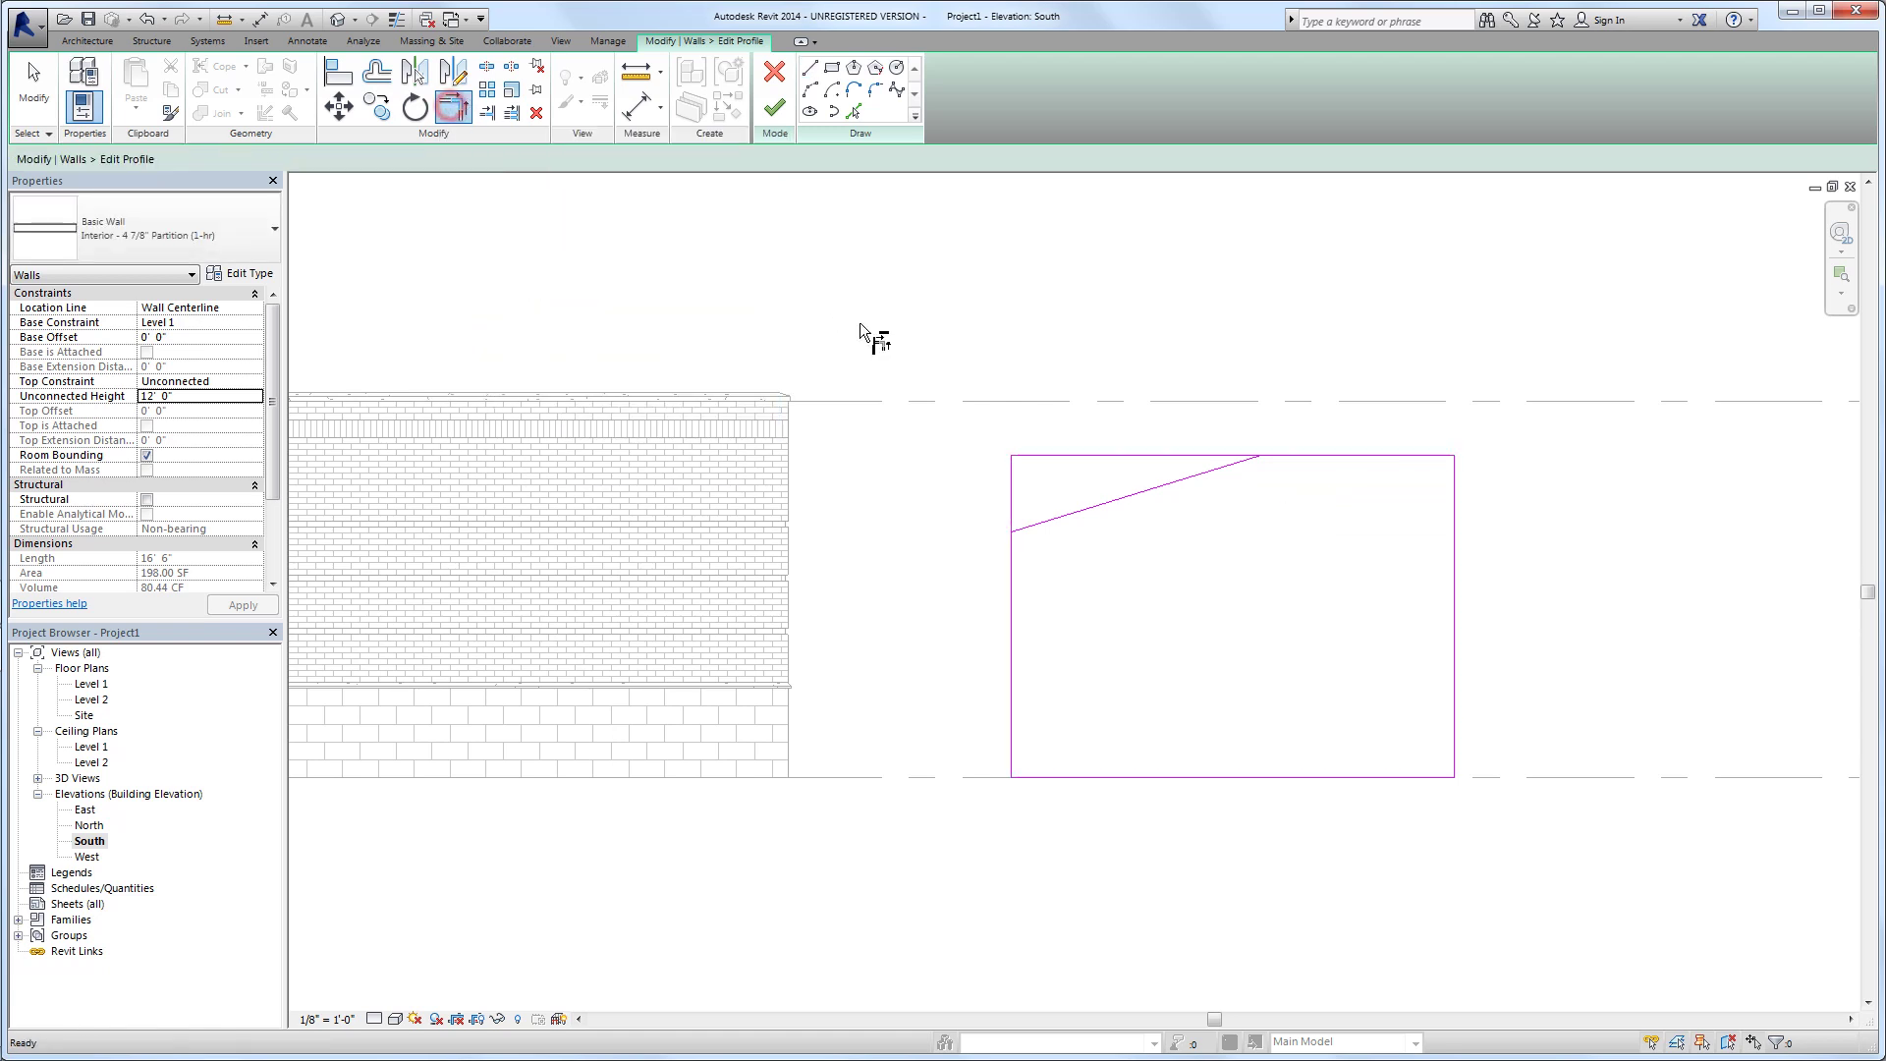
left_click(1011, 560)
left_click(1052, 518)
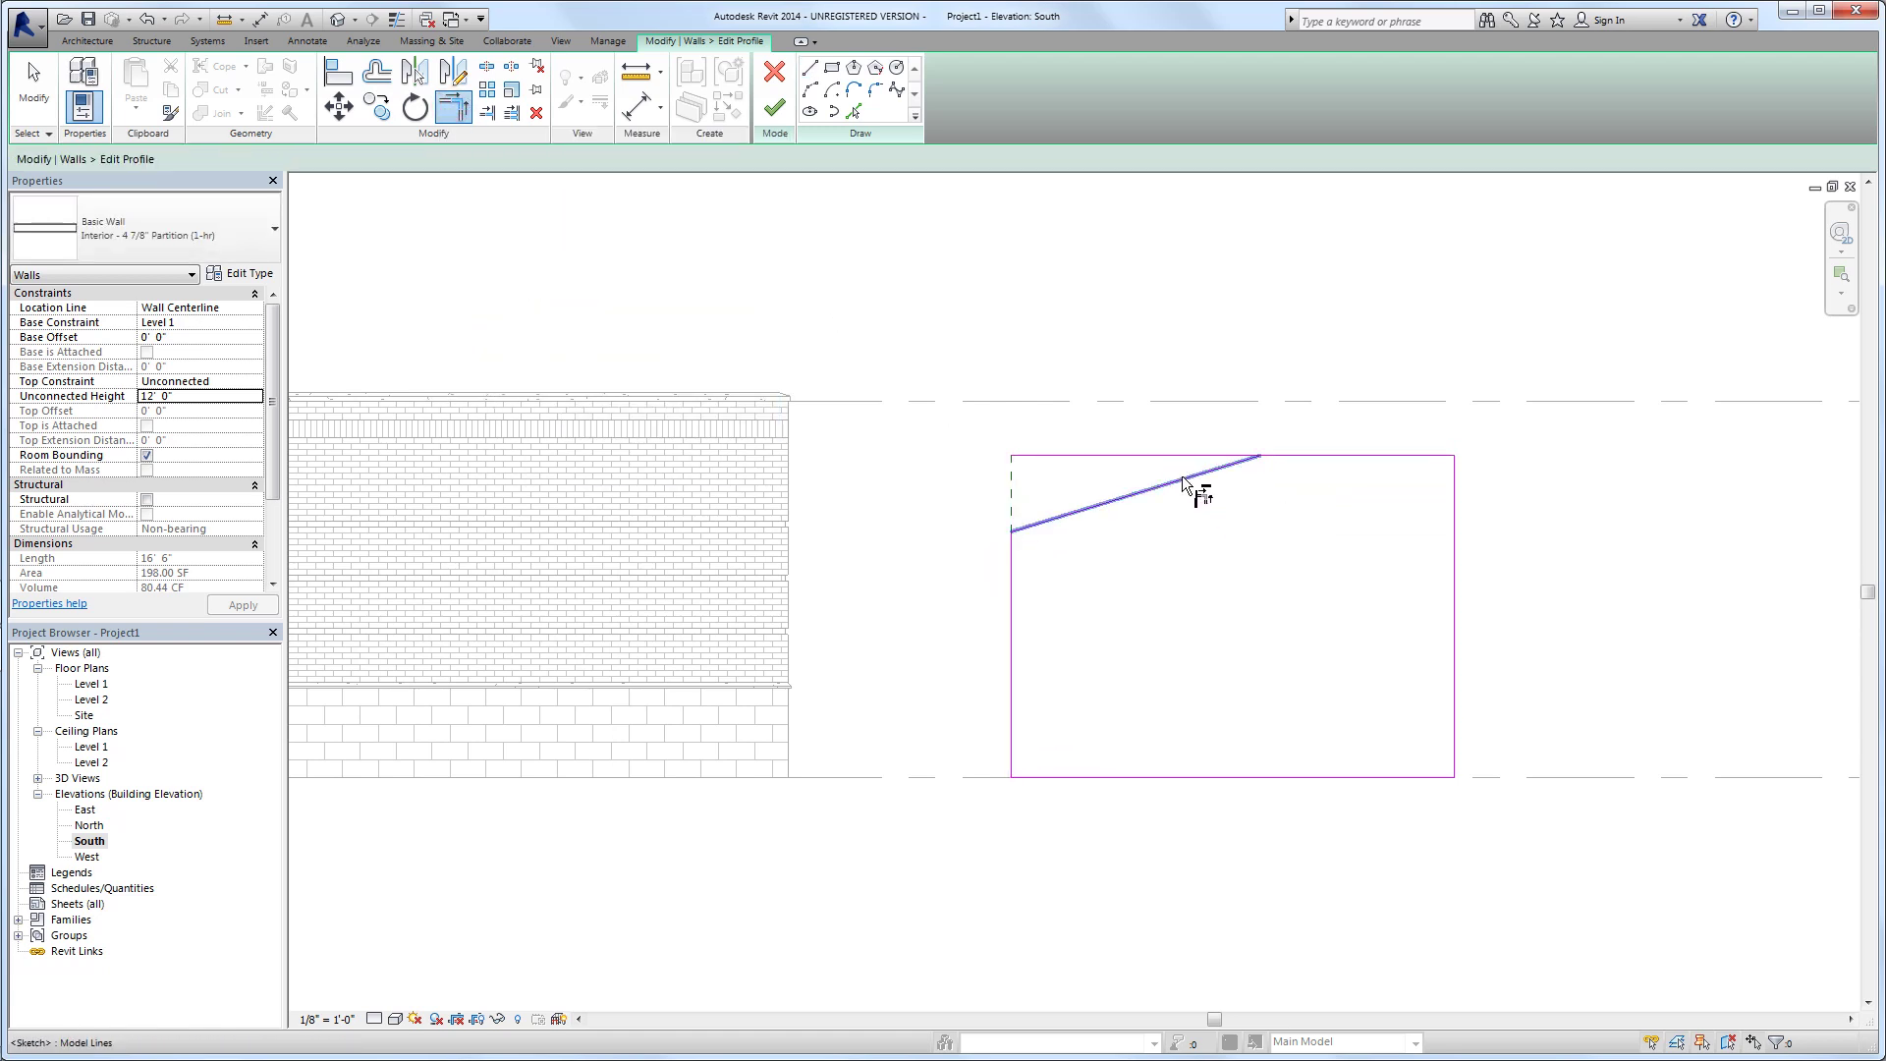
left_click(1317, 455)
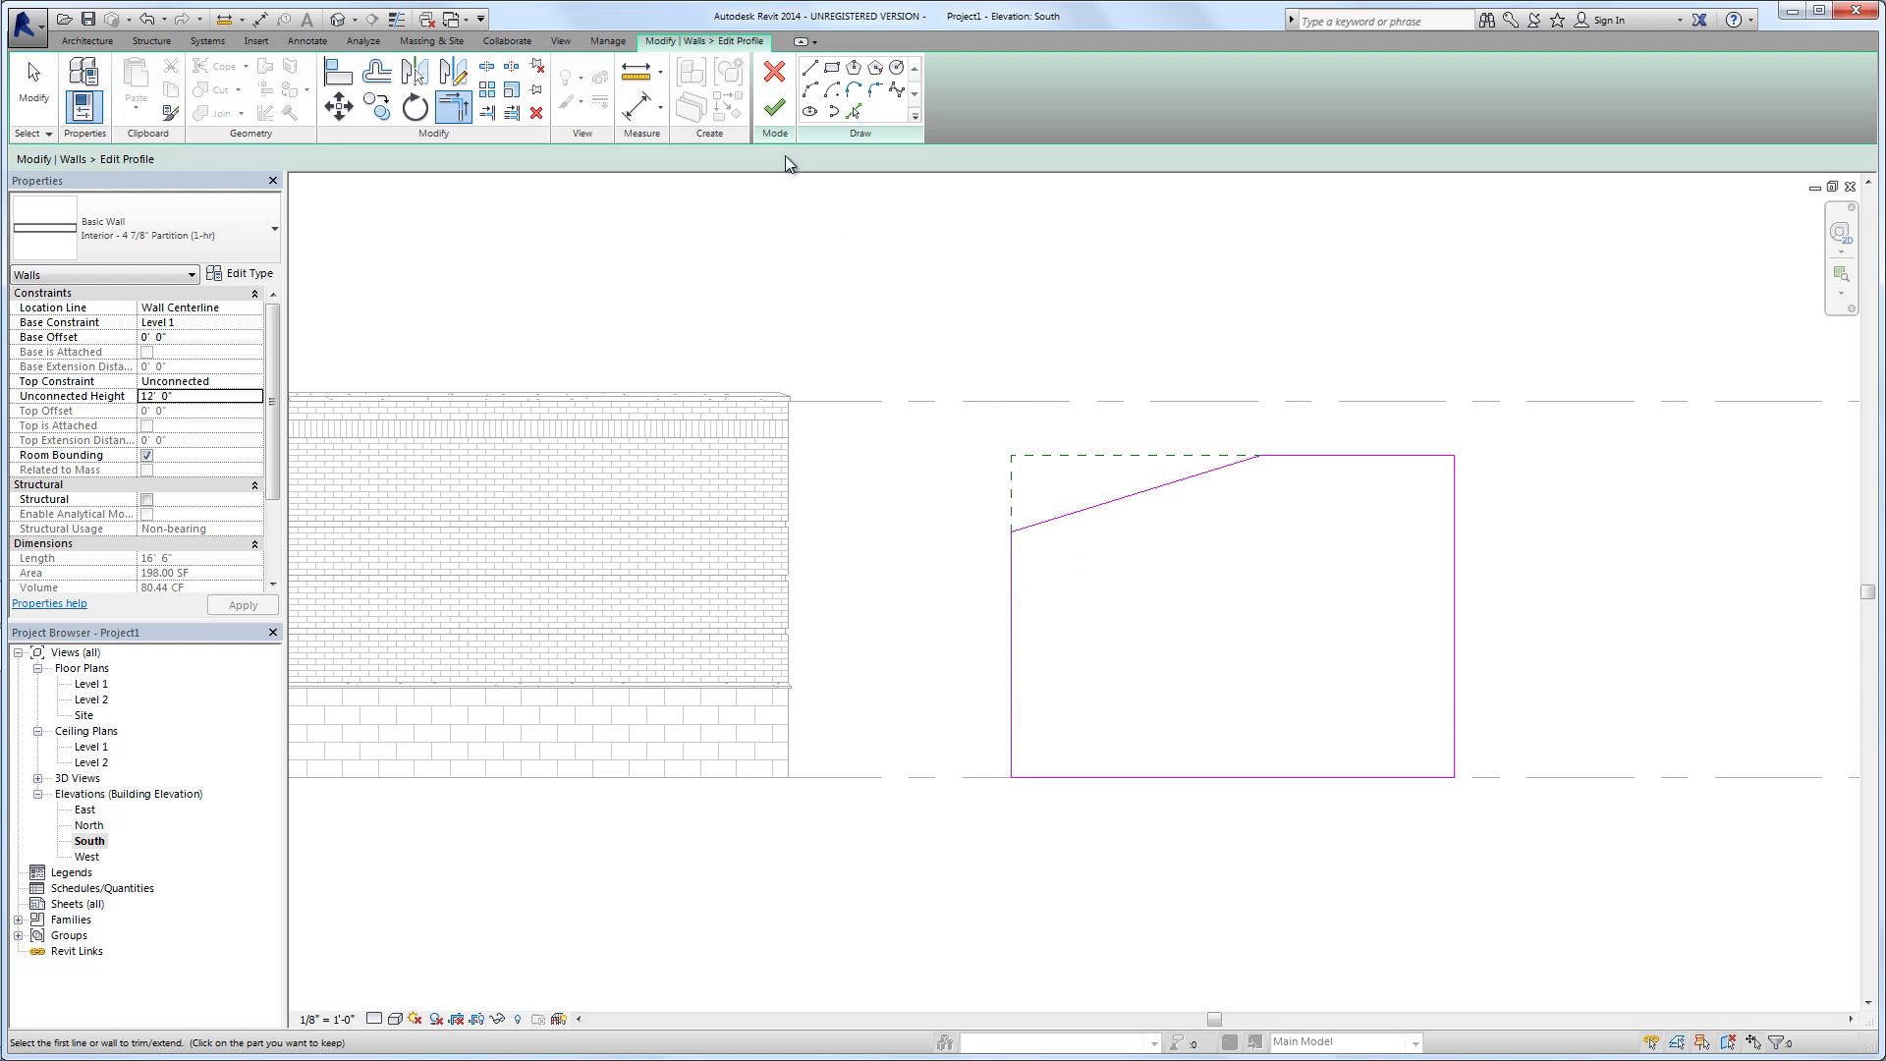
left_click(774, 106)
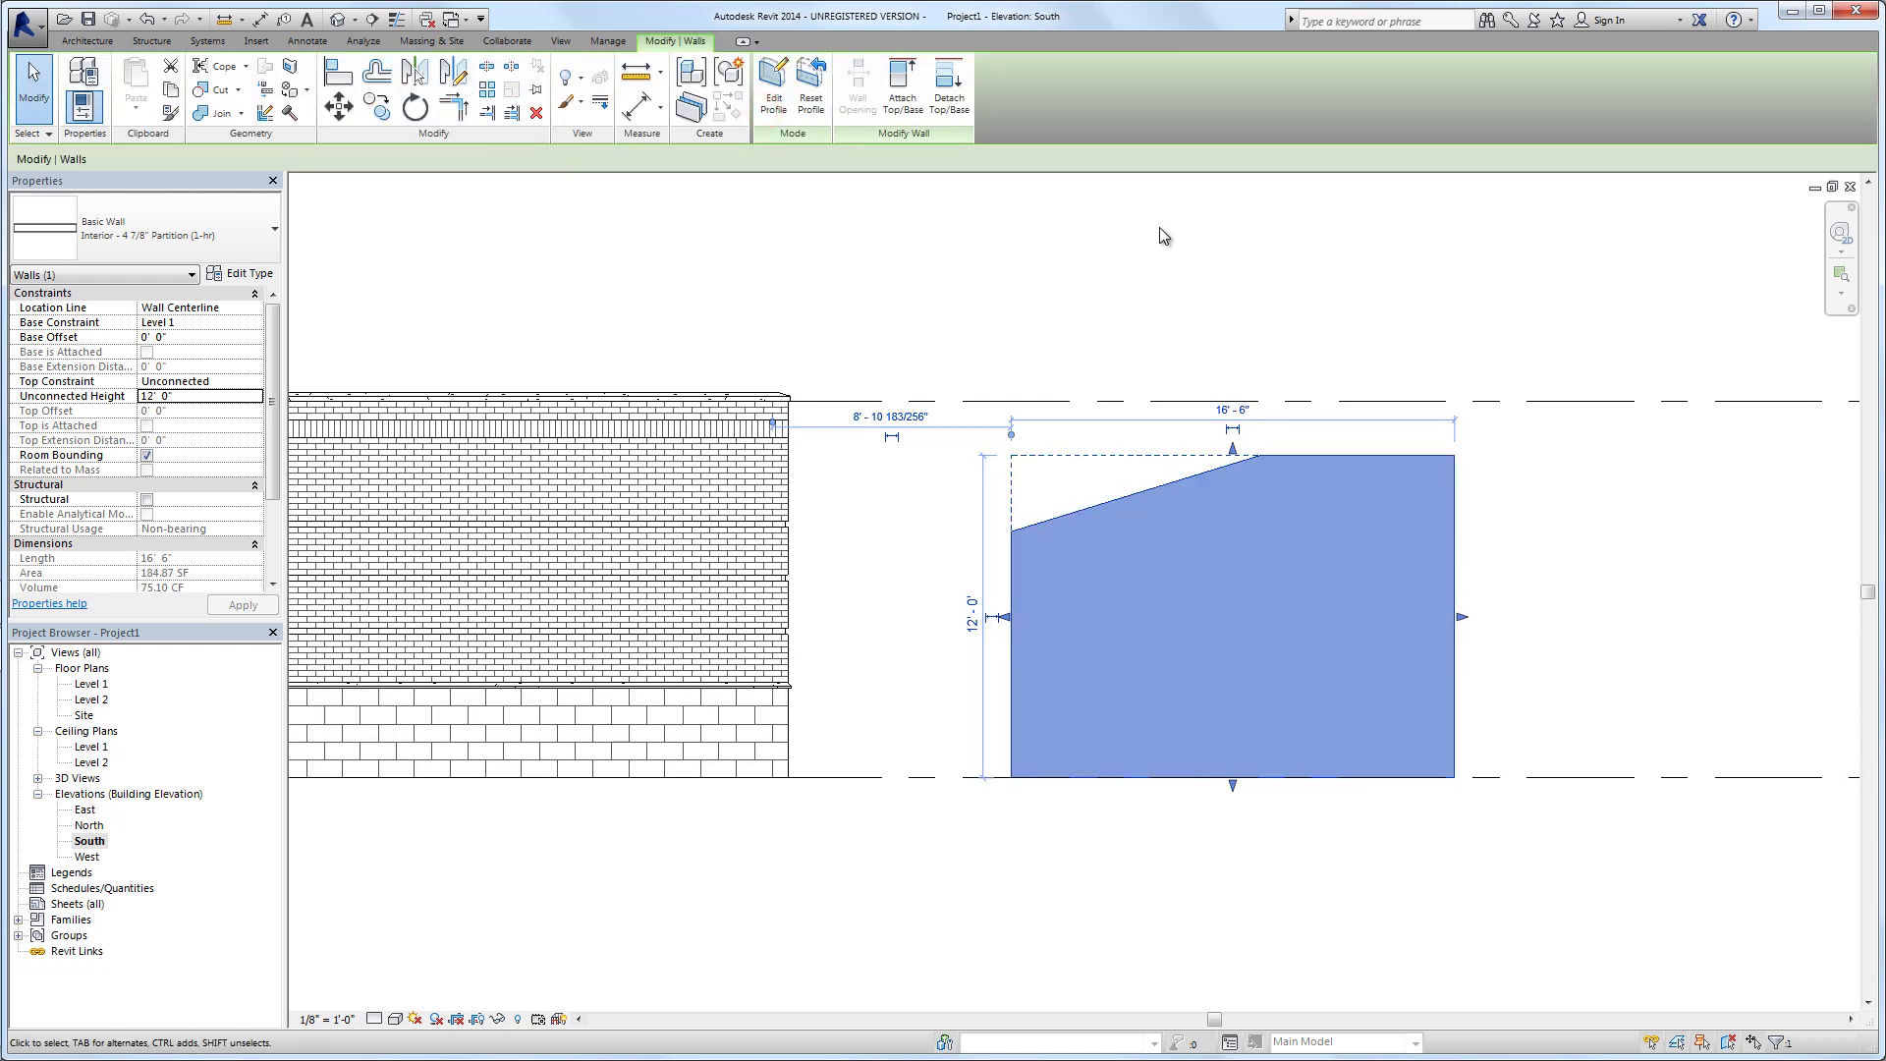
In the default 3D view, orbit and zoom to the sloped temporary wall beside the brick building
left_click(337, 18)
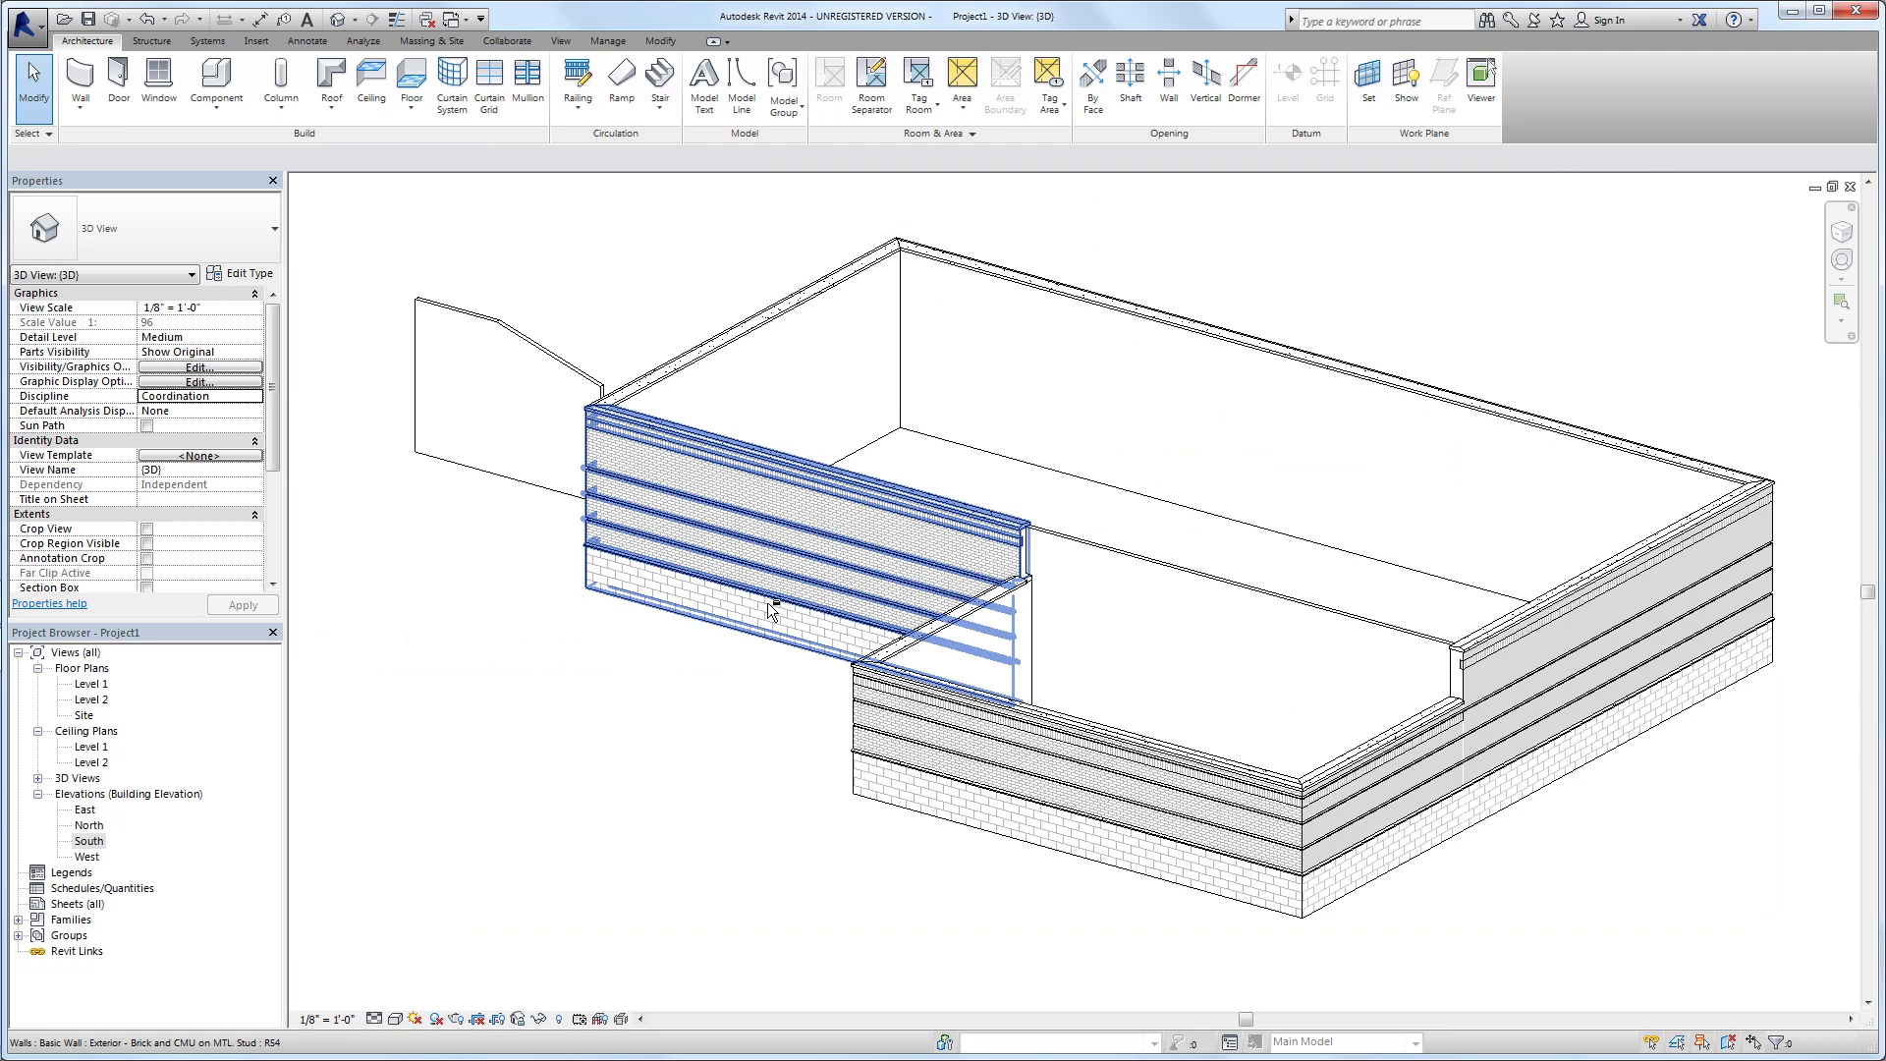
middle_click_drag(863, 603, 1205, 544, "shift")
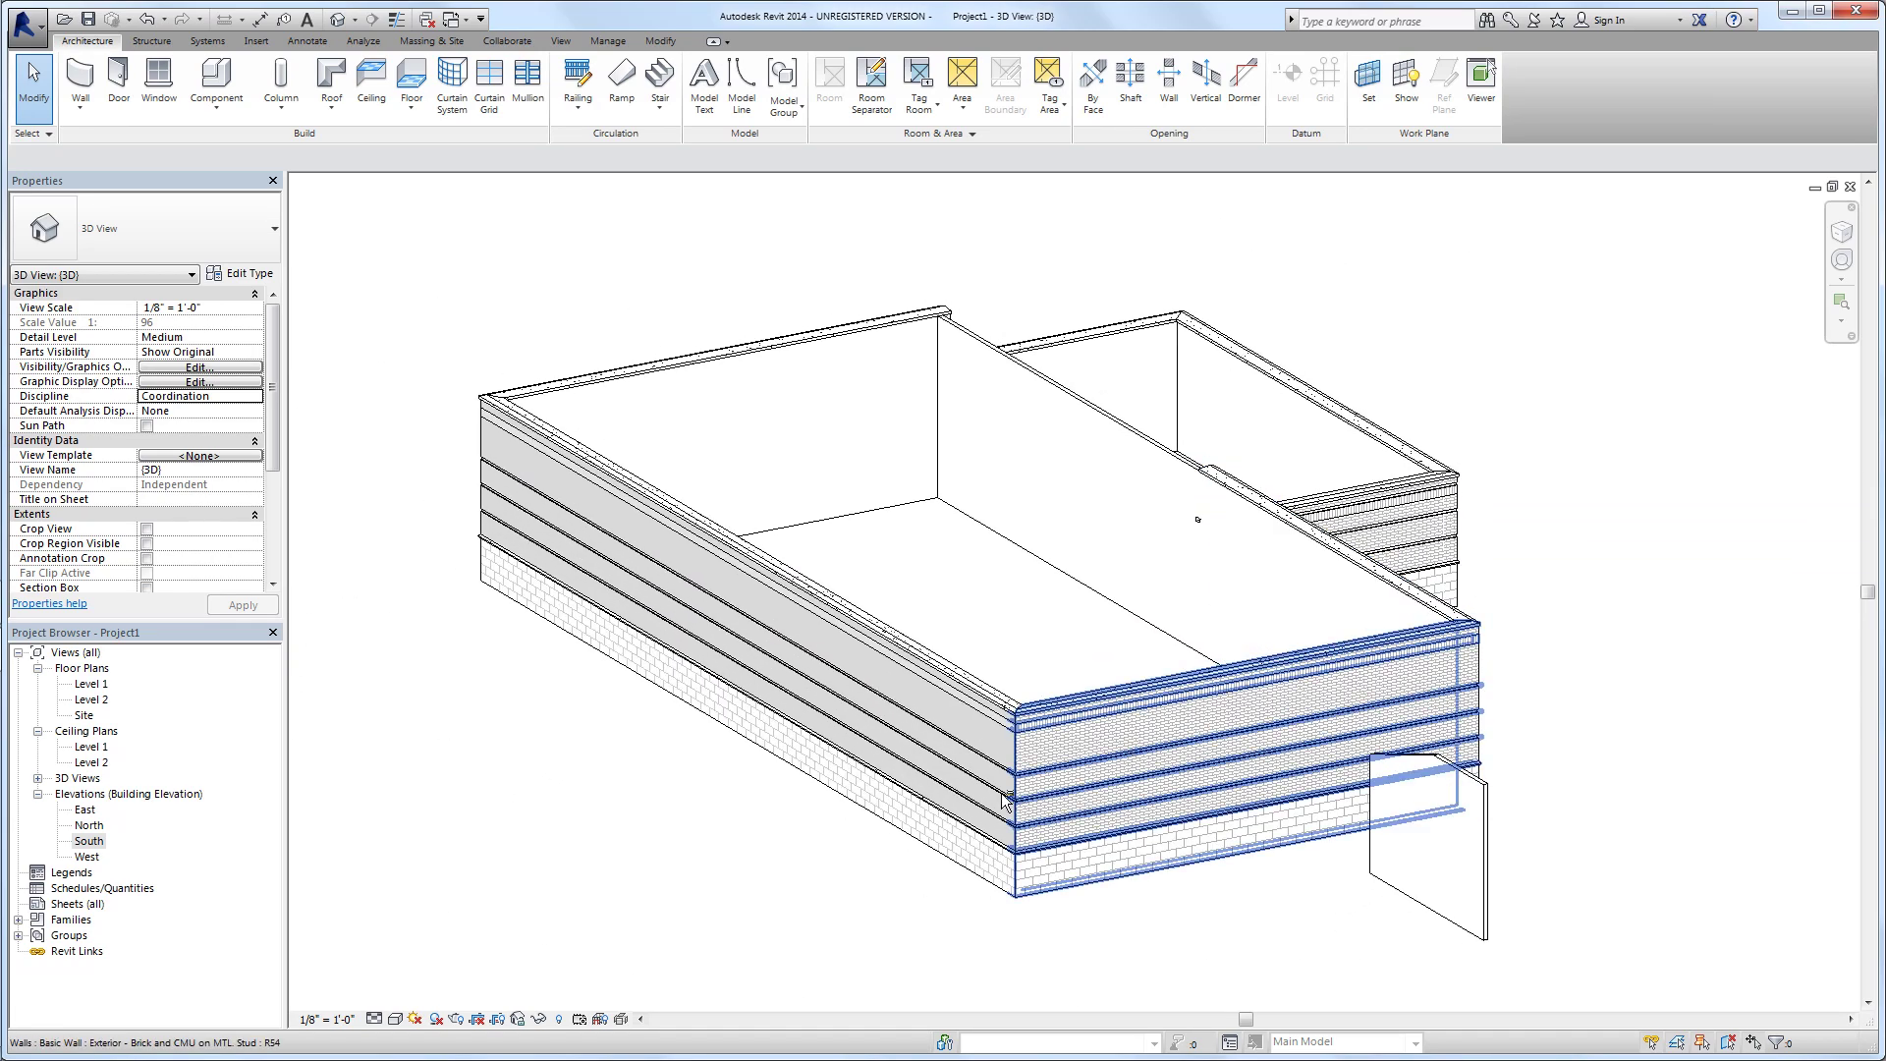
middle_click_drag(876, 838, 1110, 836, "shift")
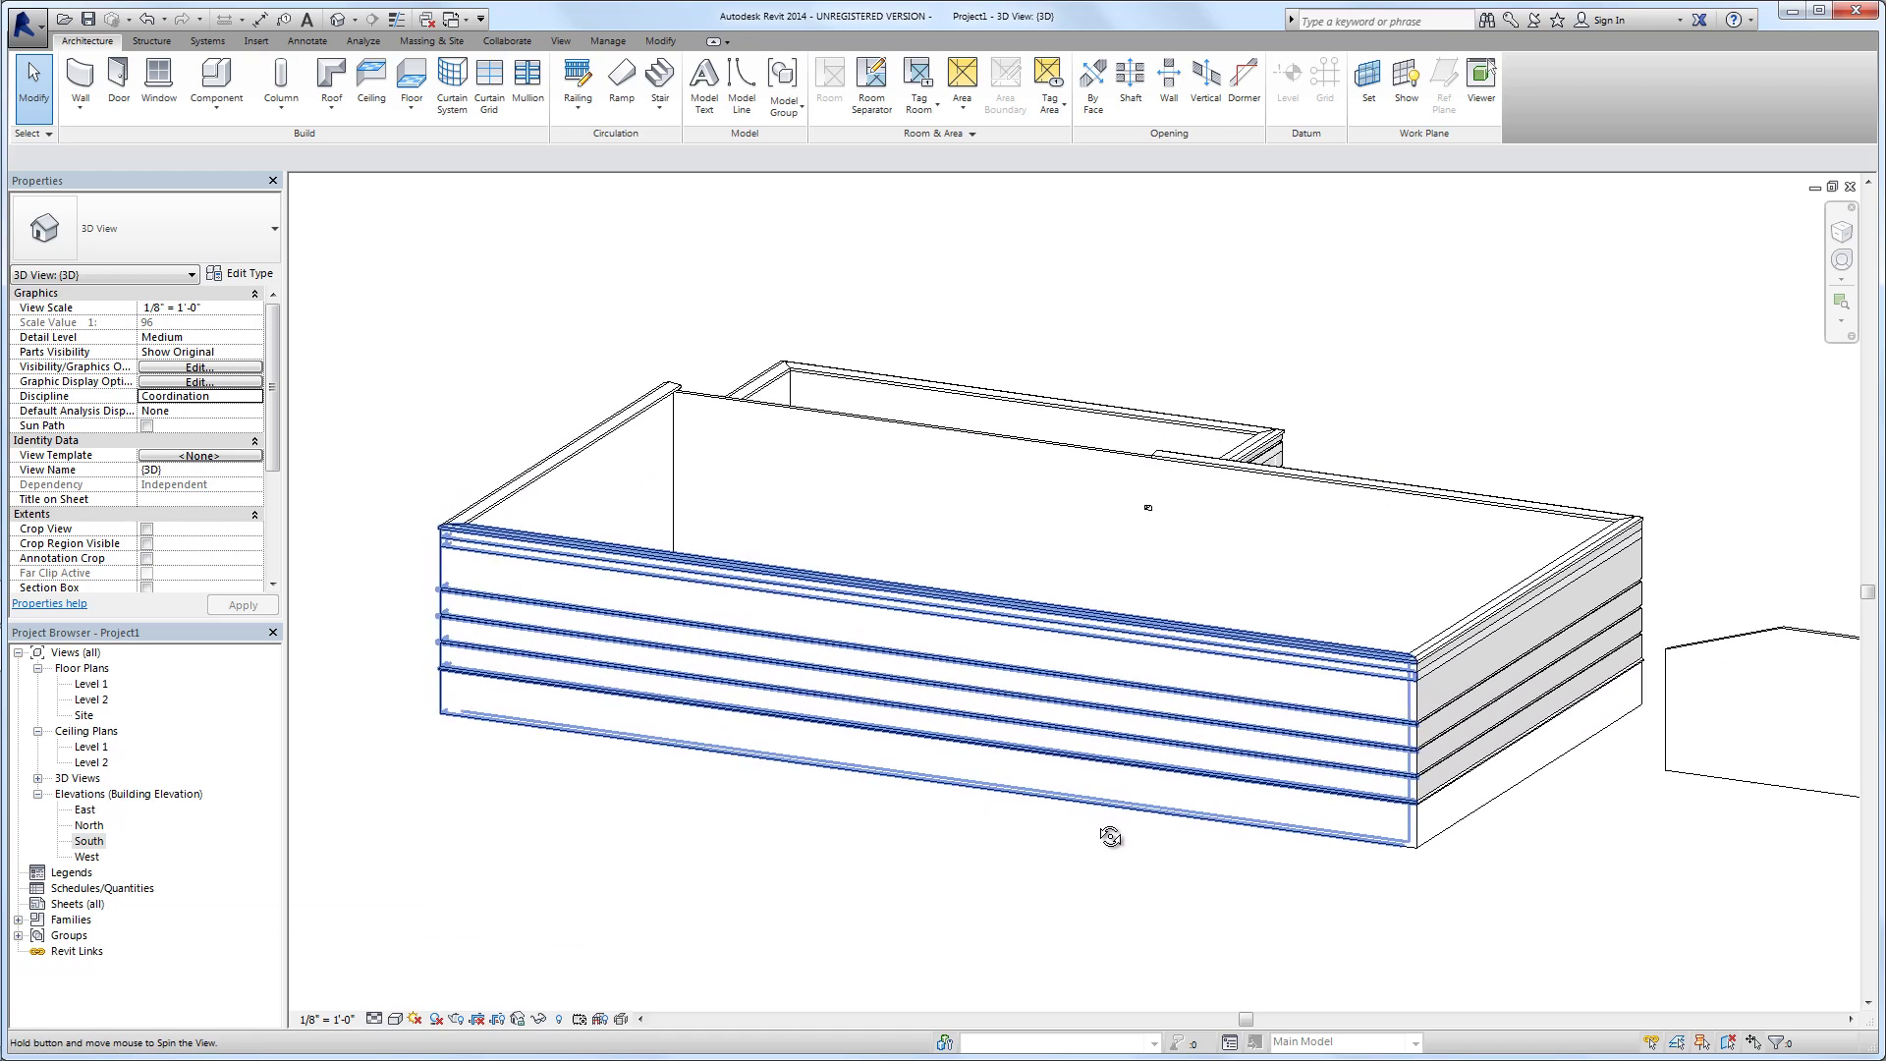
middle_click_drag(1453, 831, 844, 834)
scroll(1262, 746, "up", 5)
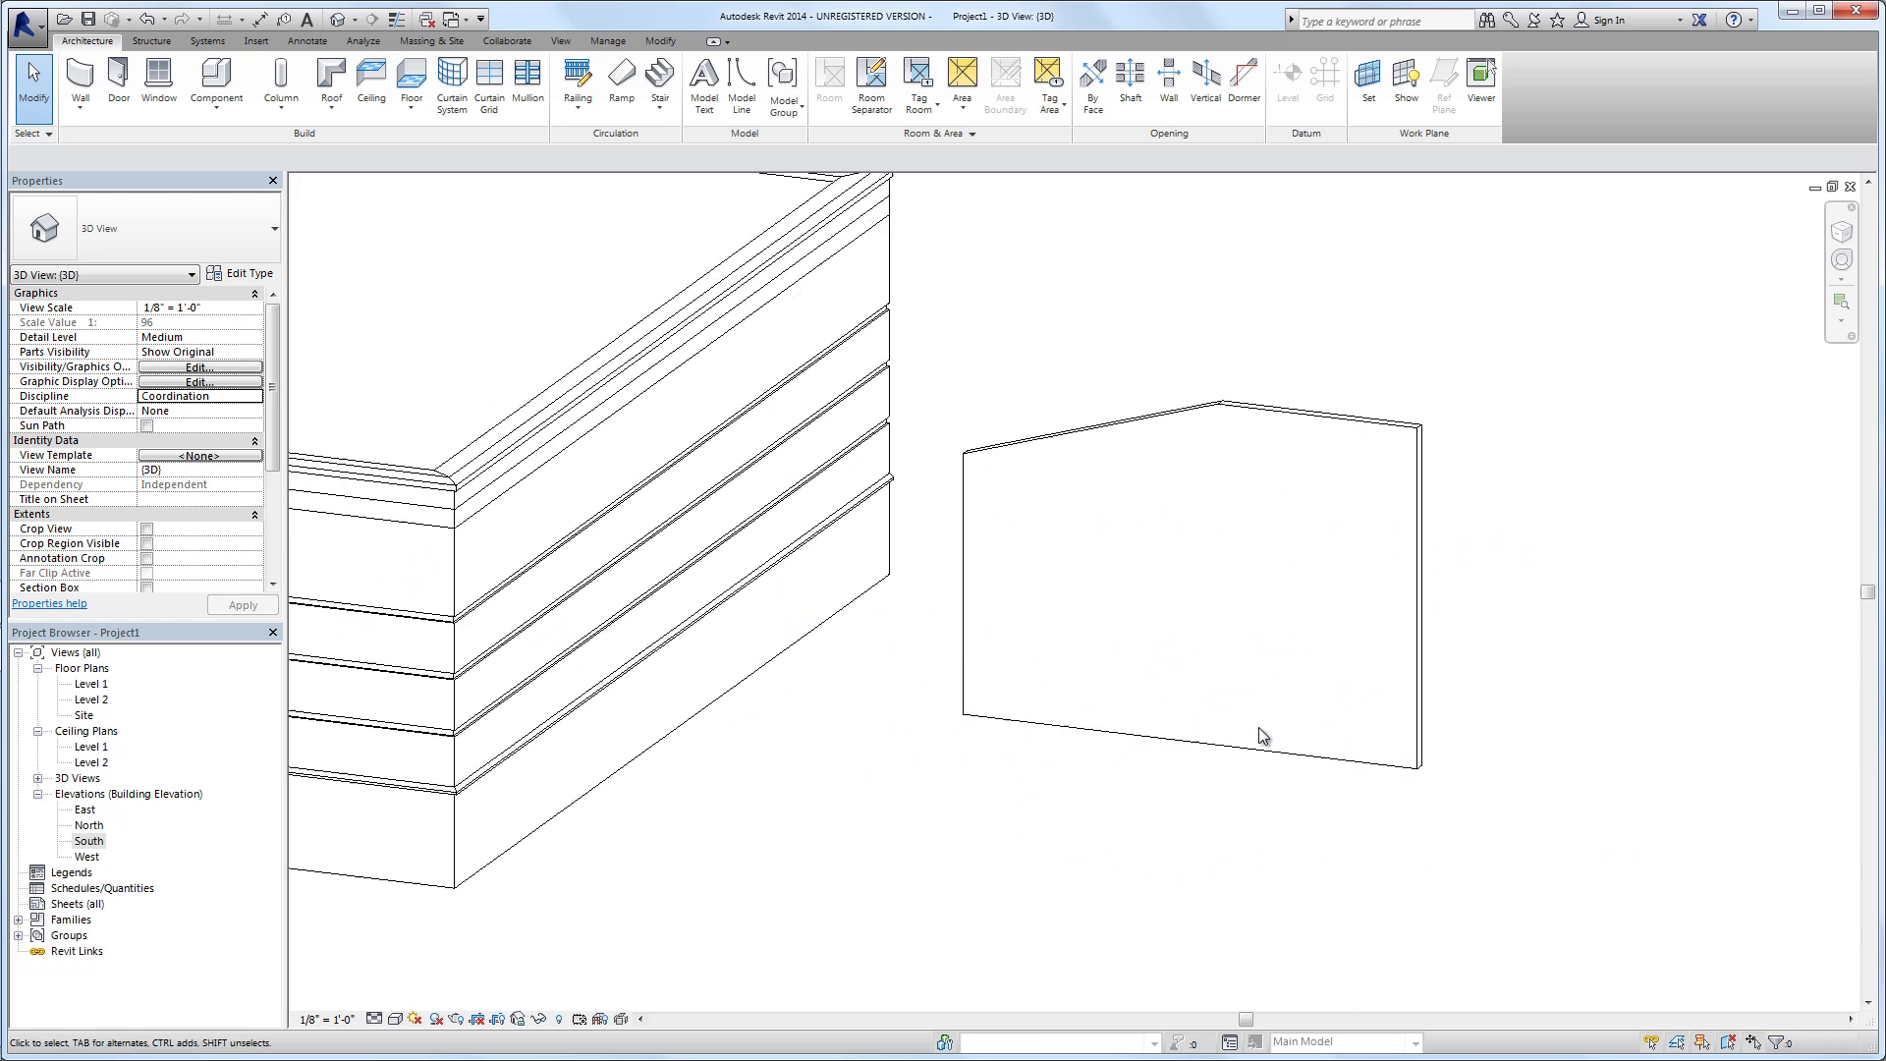
scroll(1263, 736, "up", 1)
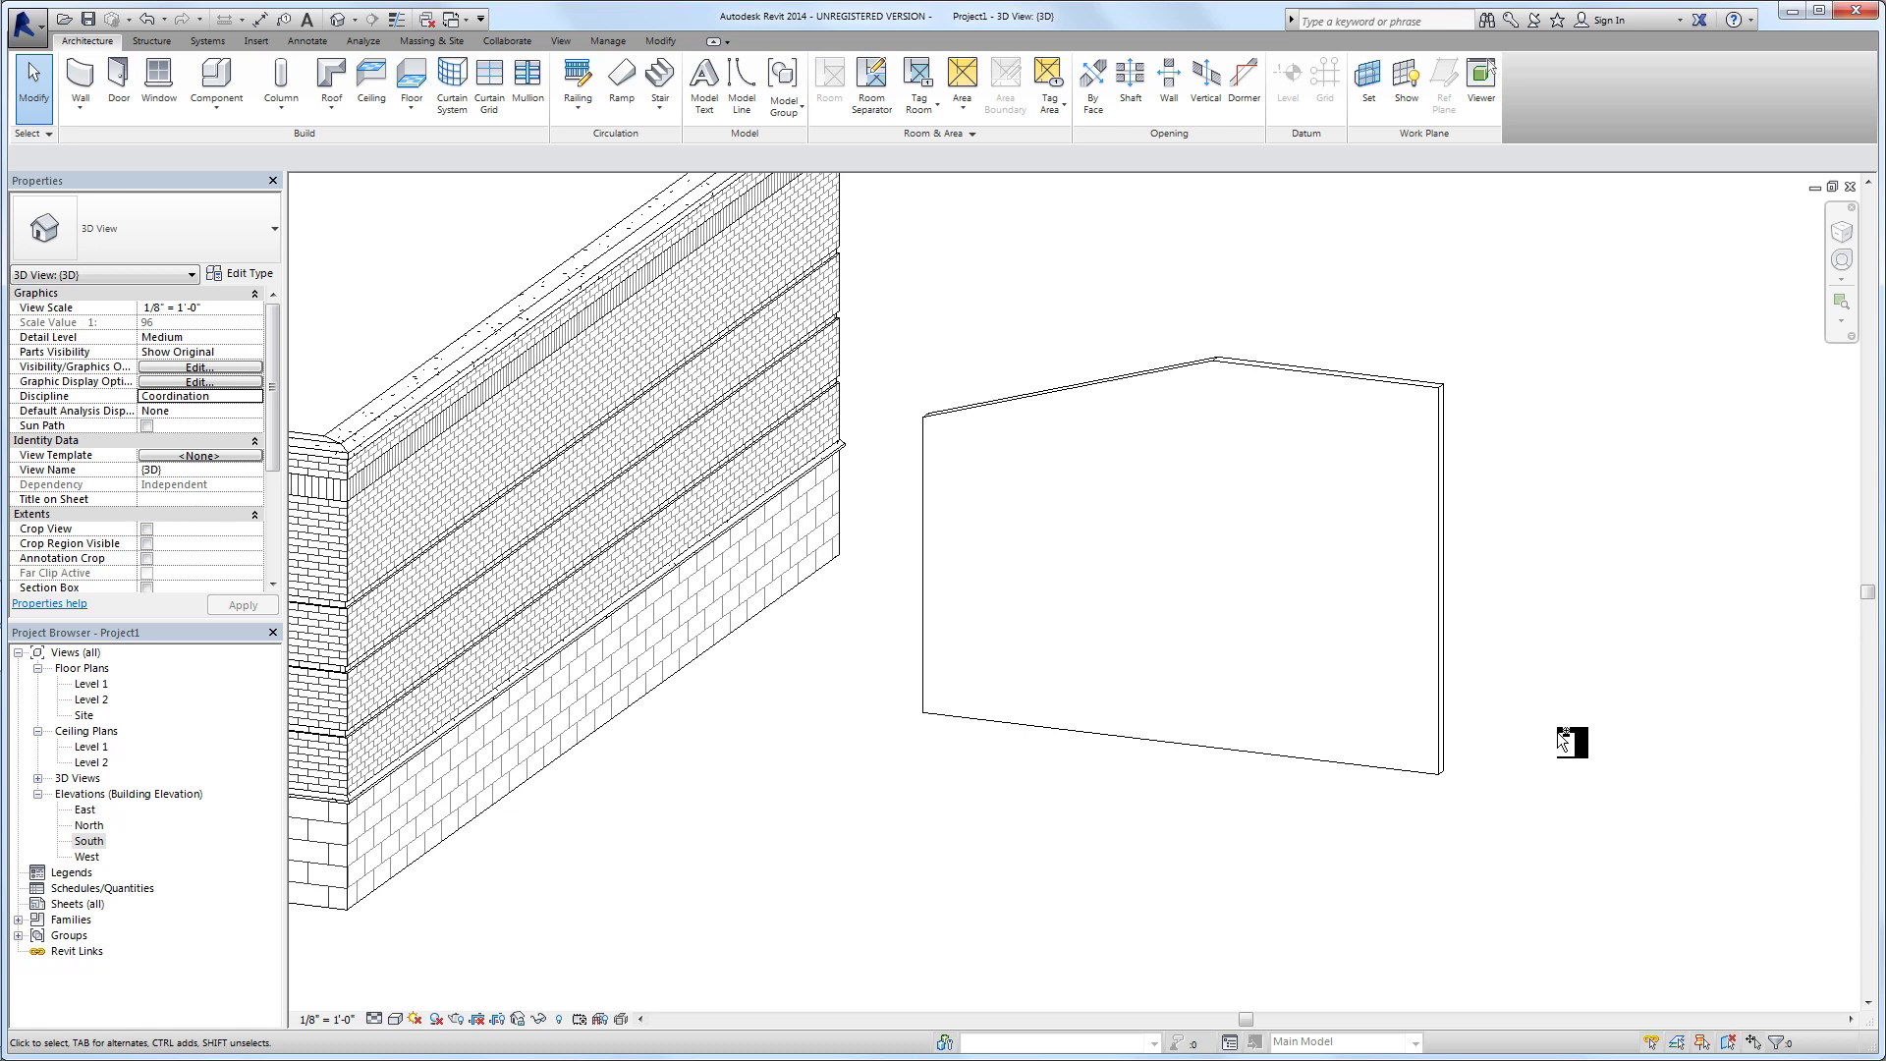
In South elevation, add a circular hole to the temporary wall's profile, reducing it to 178.56 SF
key("Return")
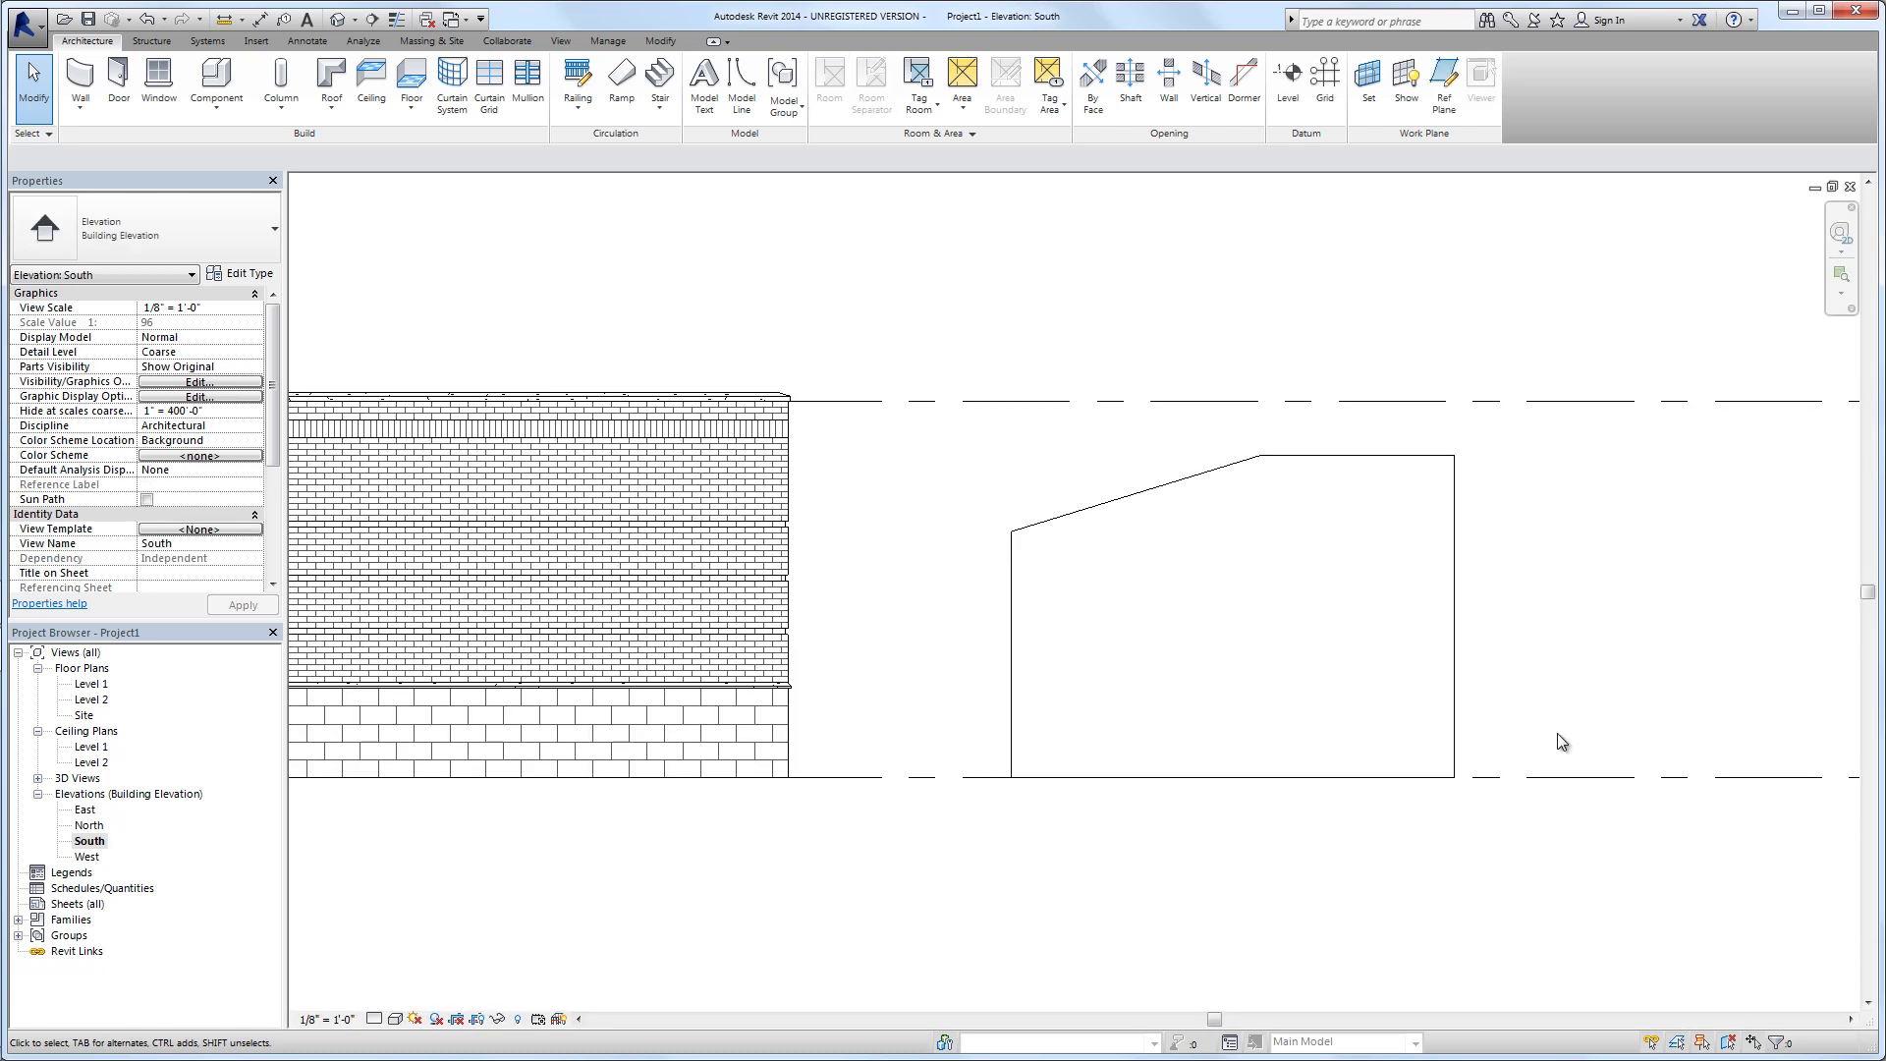
left_click(1454, 584)
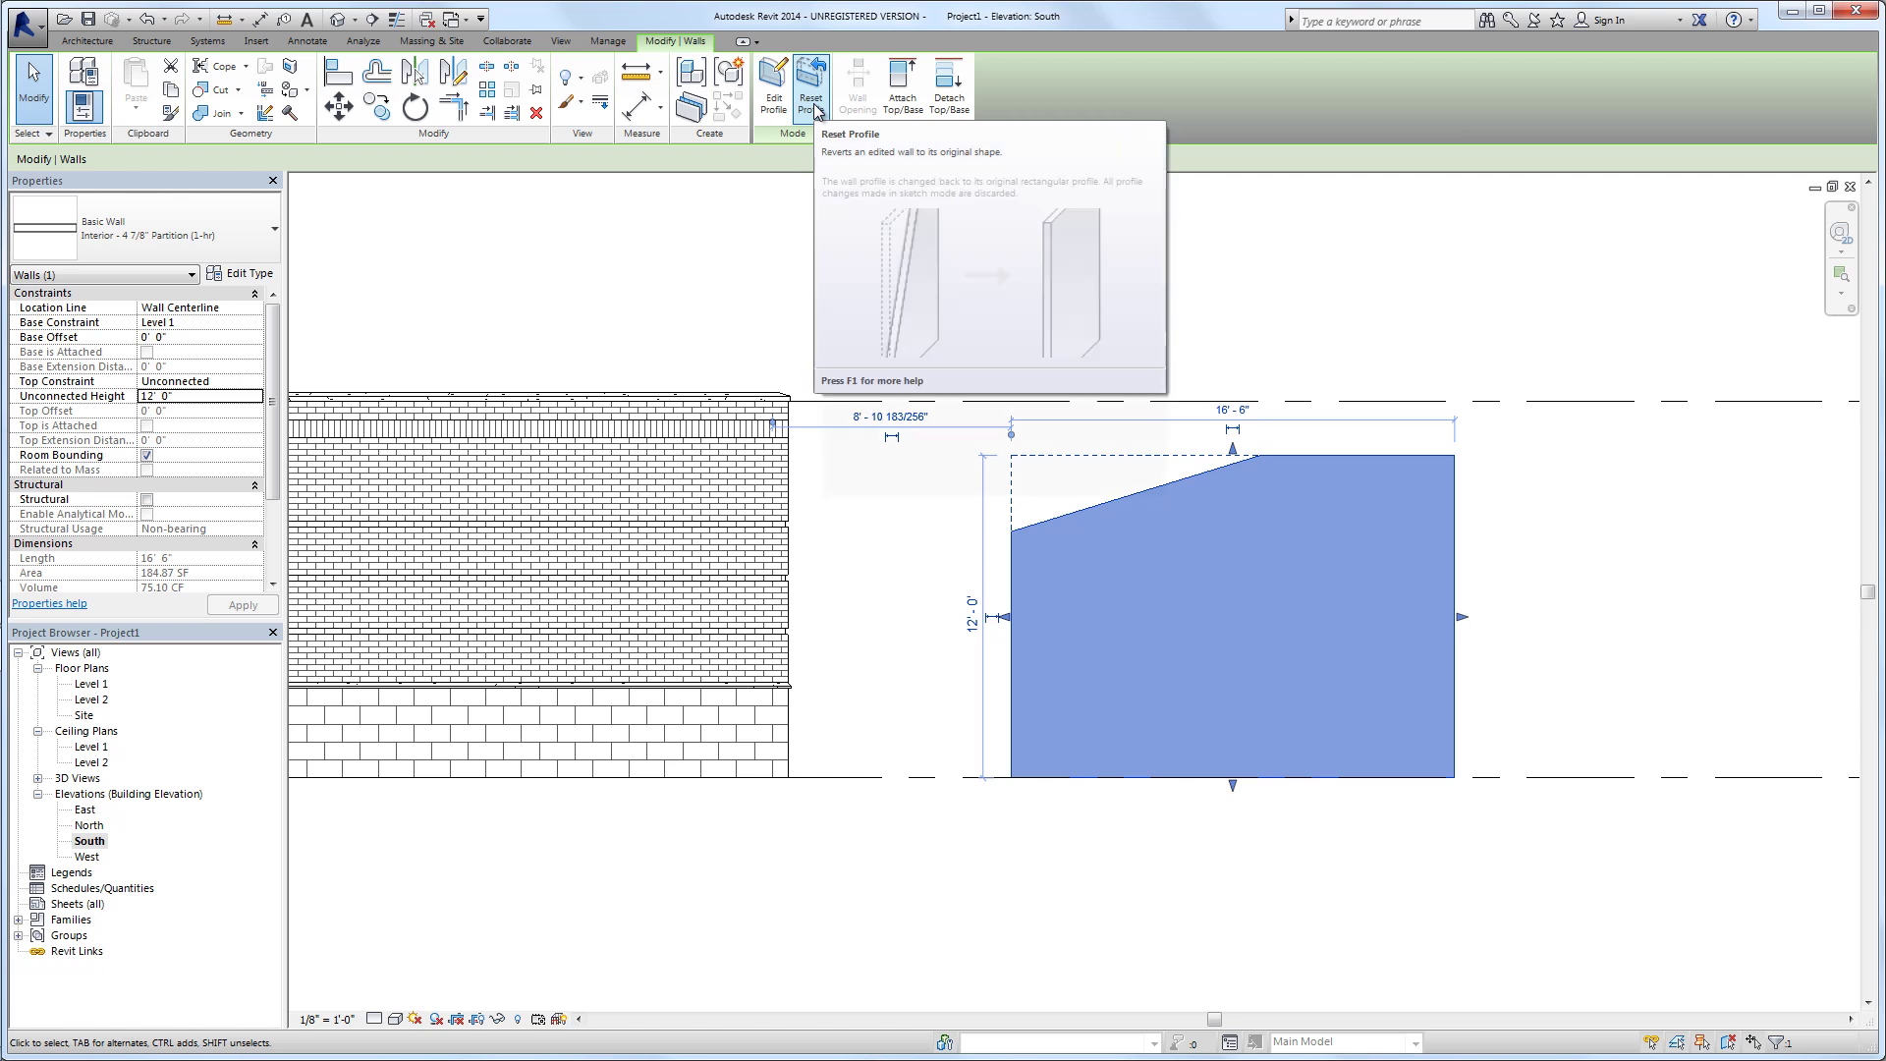
left_click(775, 111)
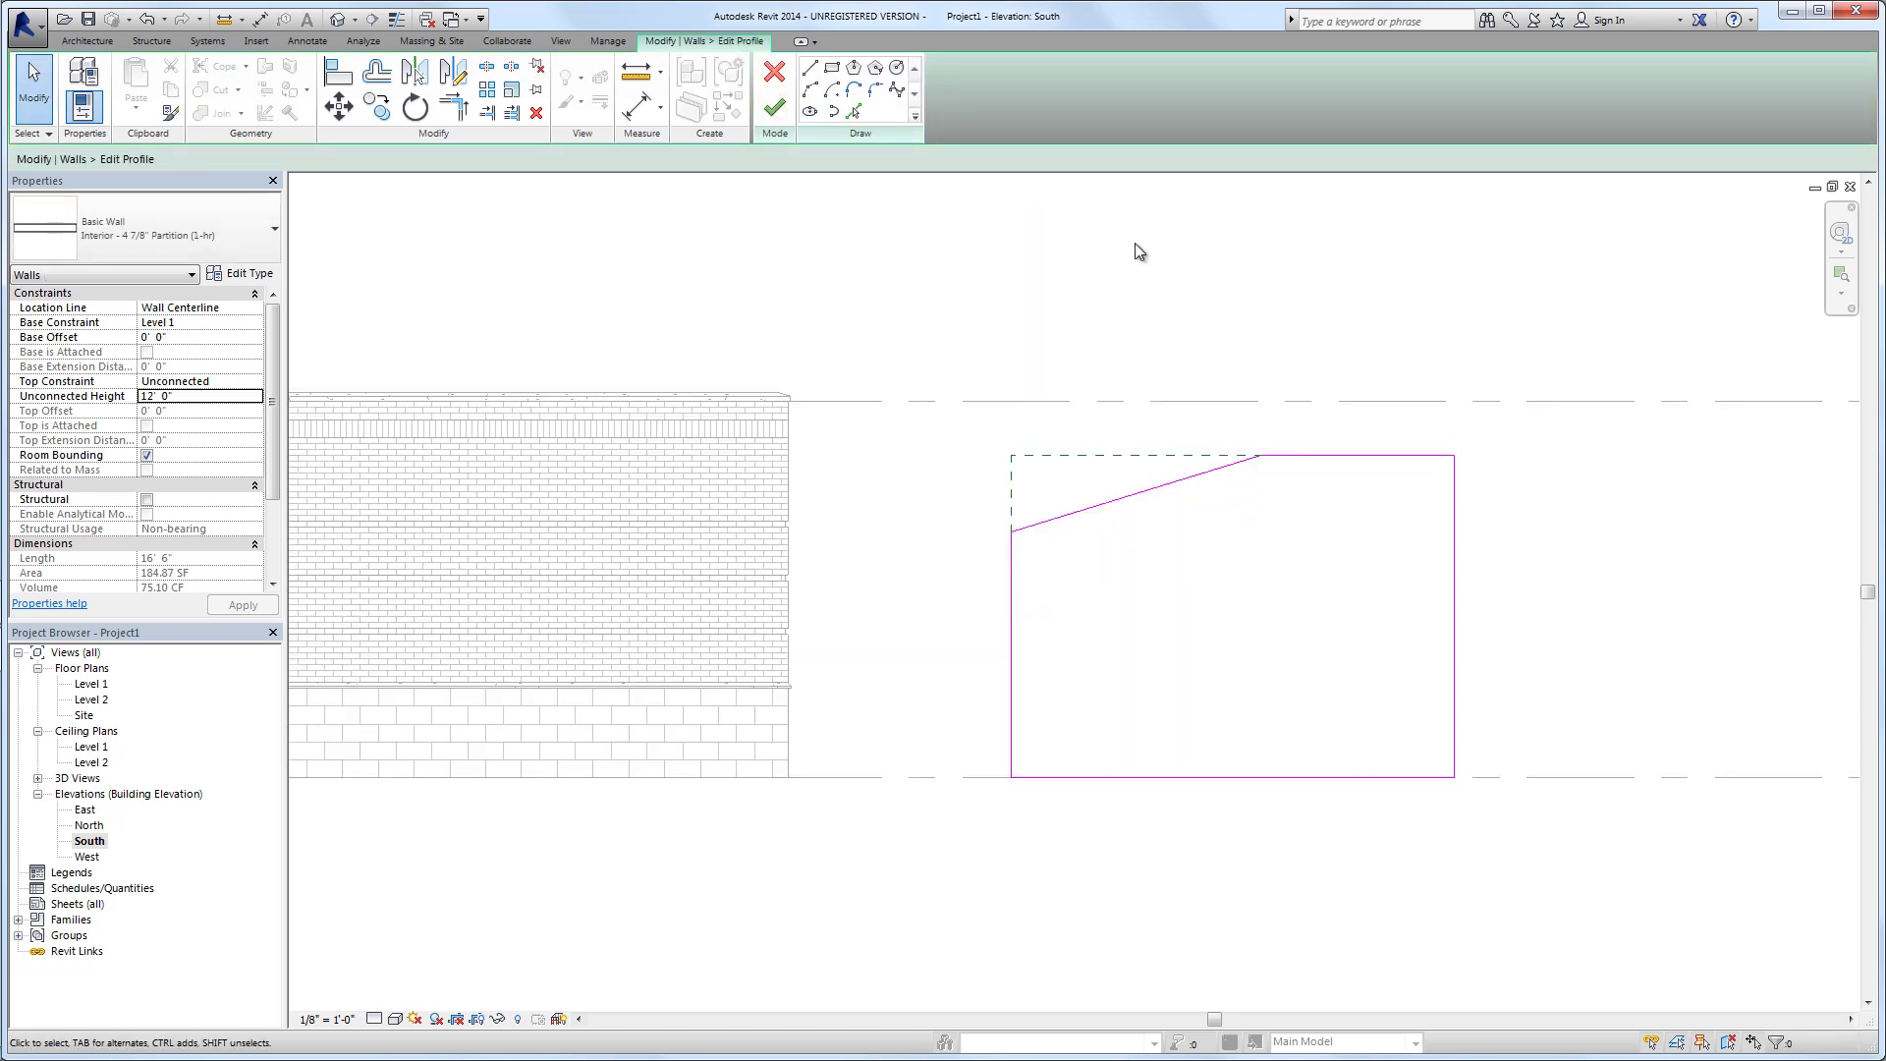
left_click(896, 67)
left_click(1133, 611)
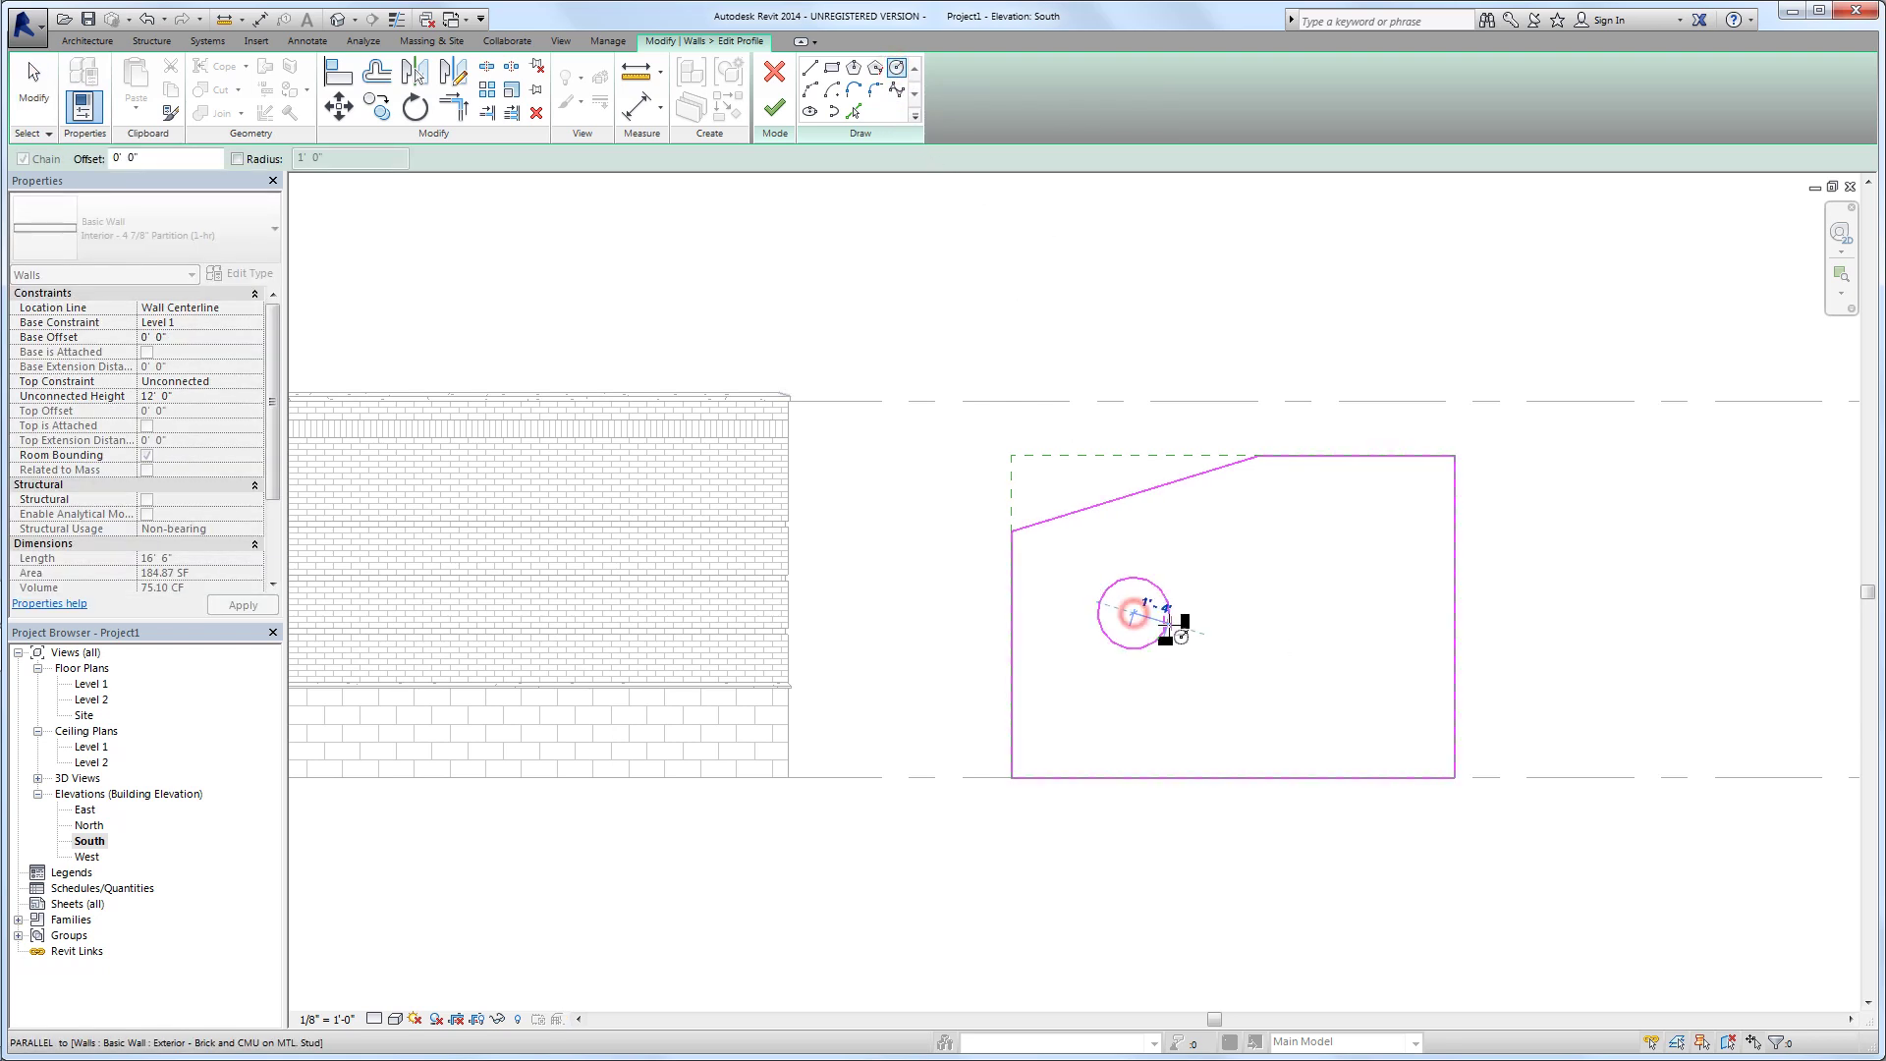
left_click(1171, 622)
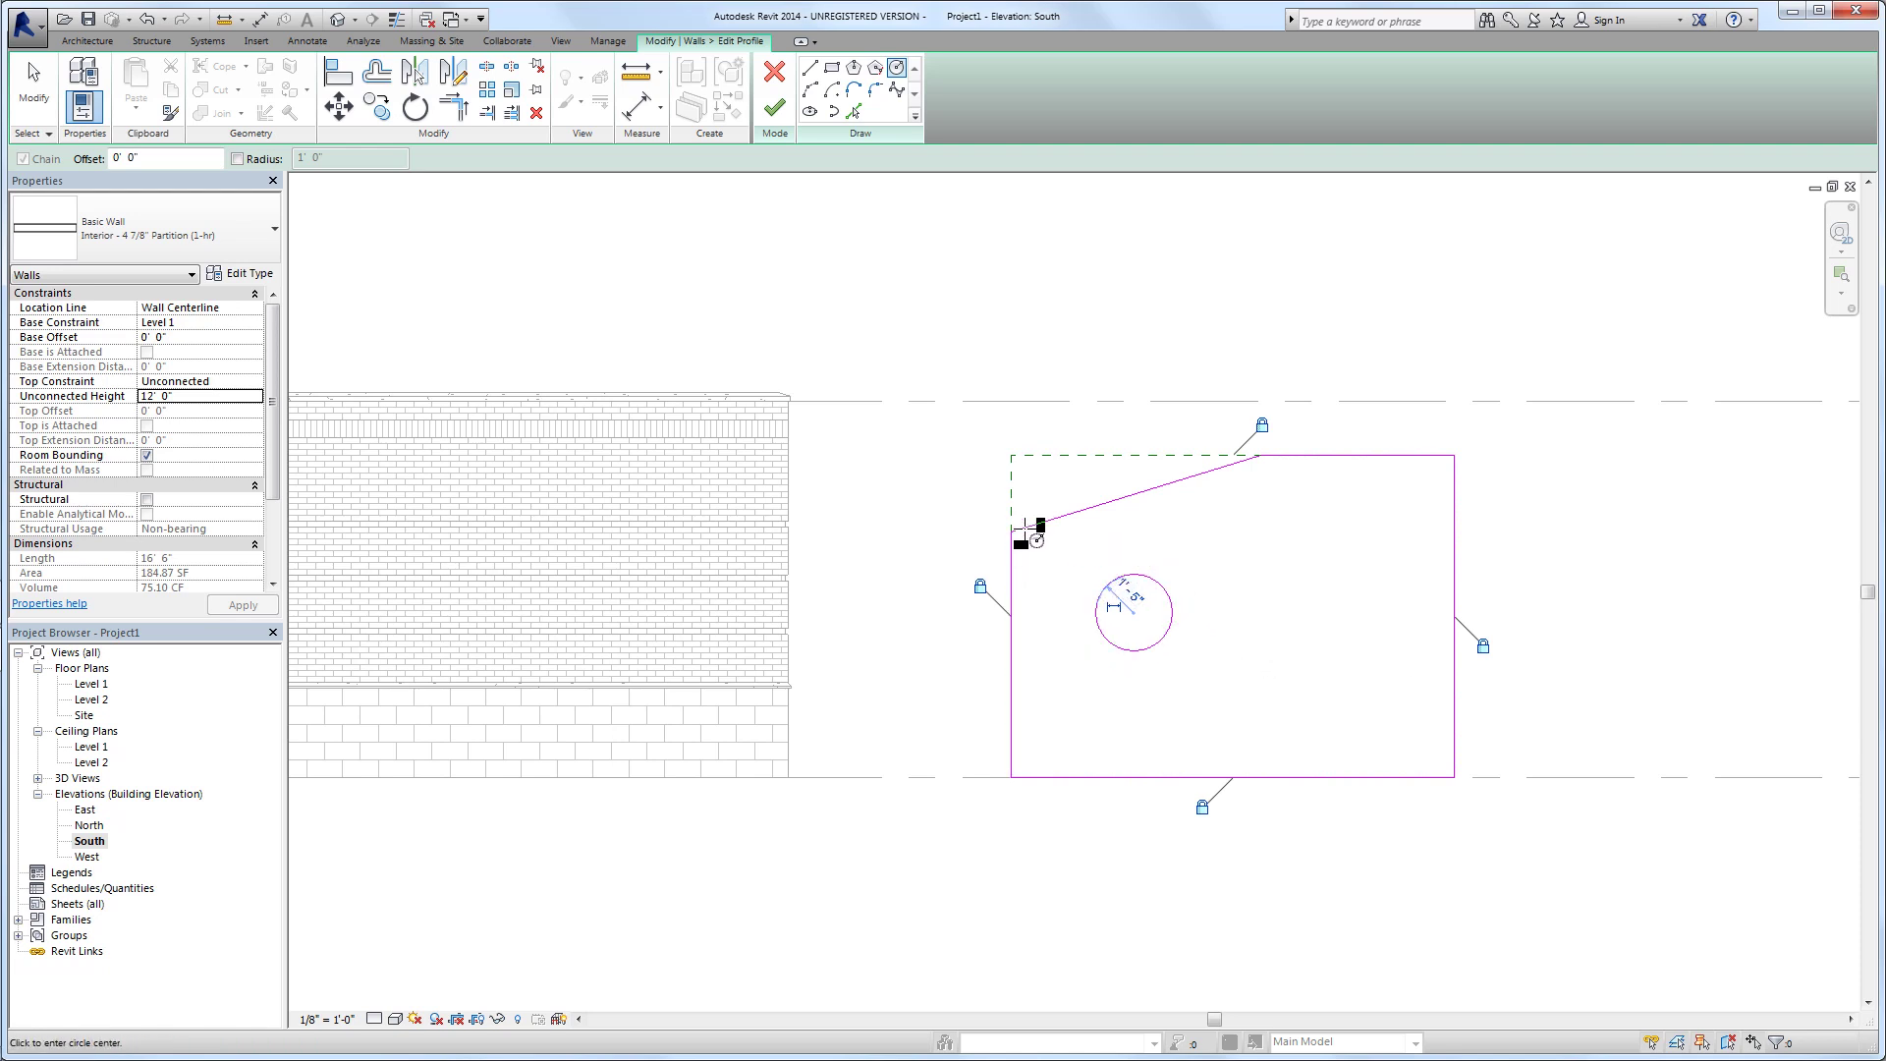
left_click(775, 106)
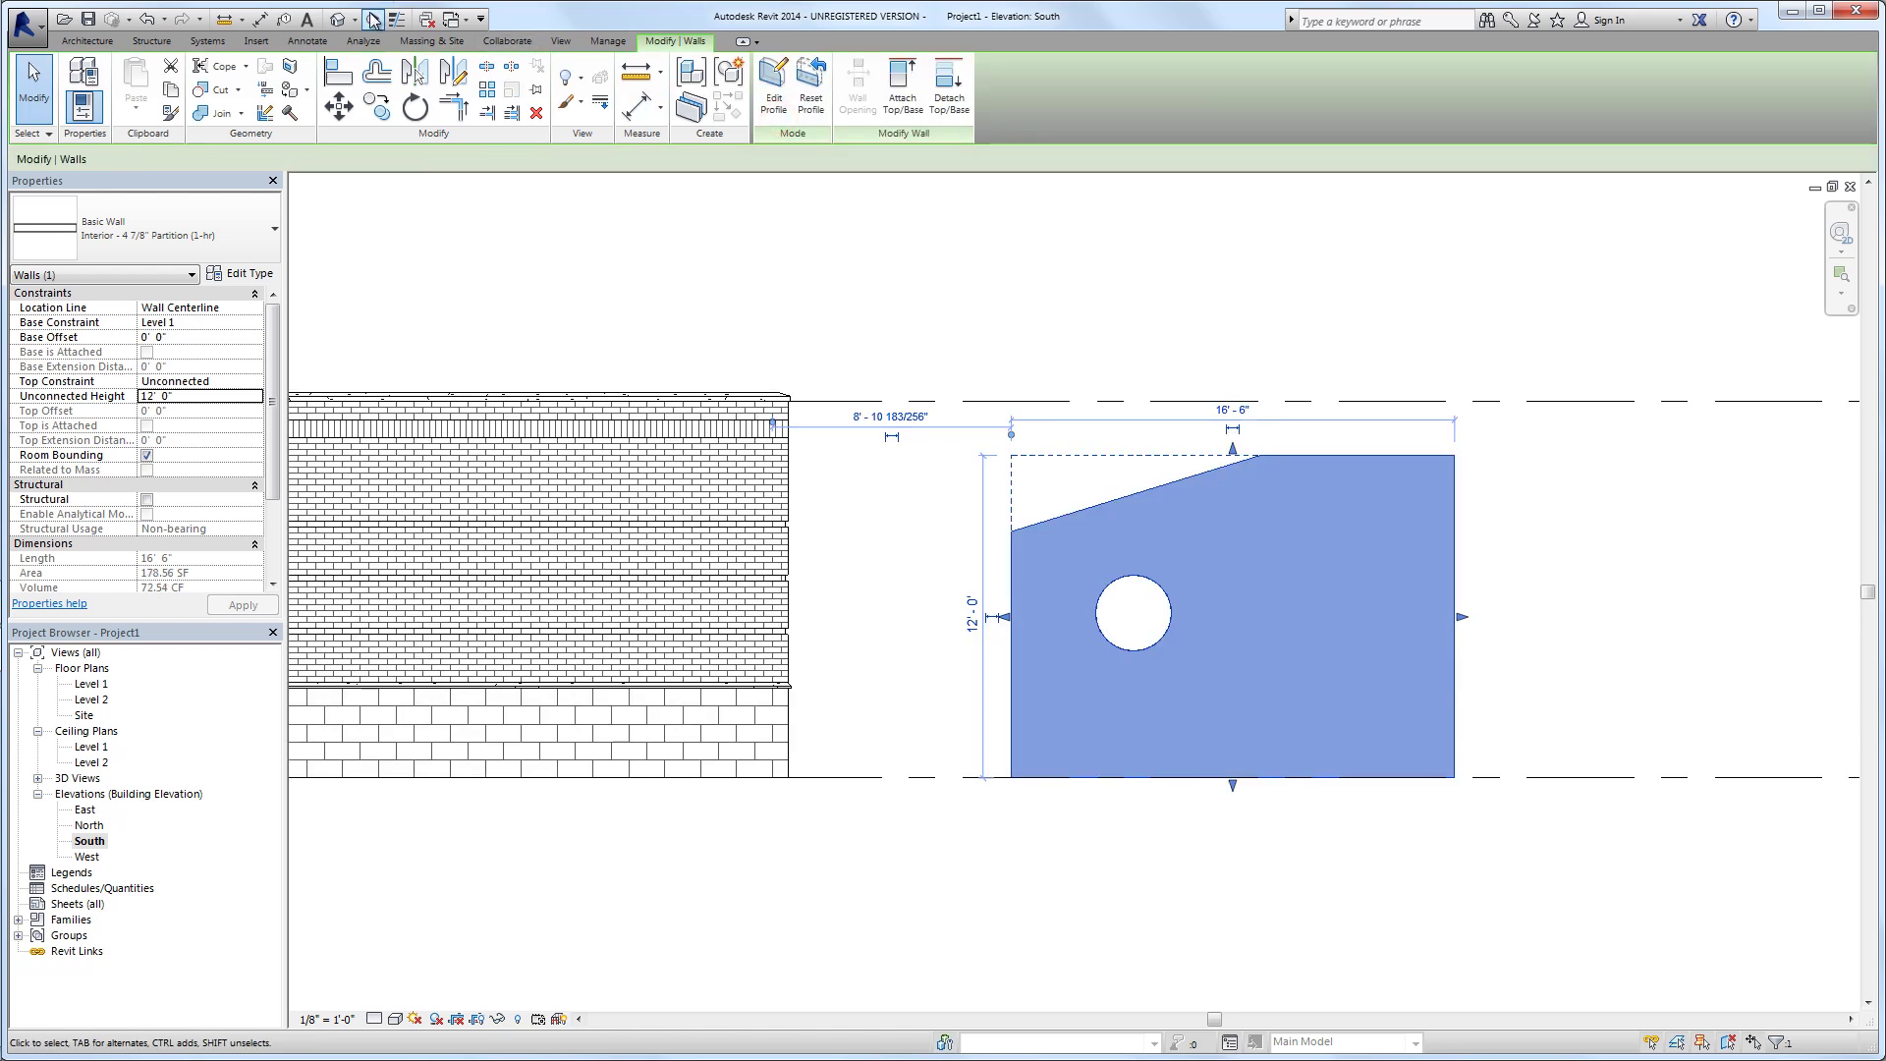
left_click(338, 17)
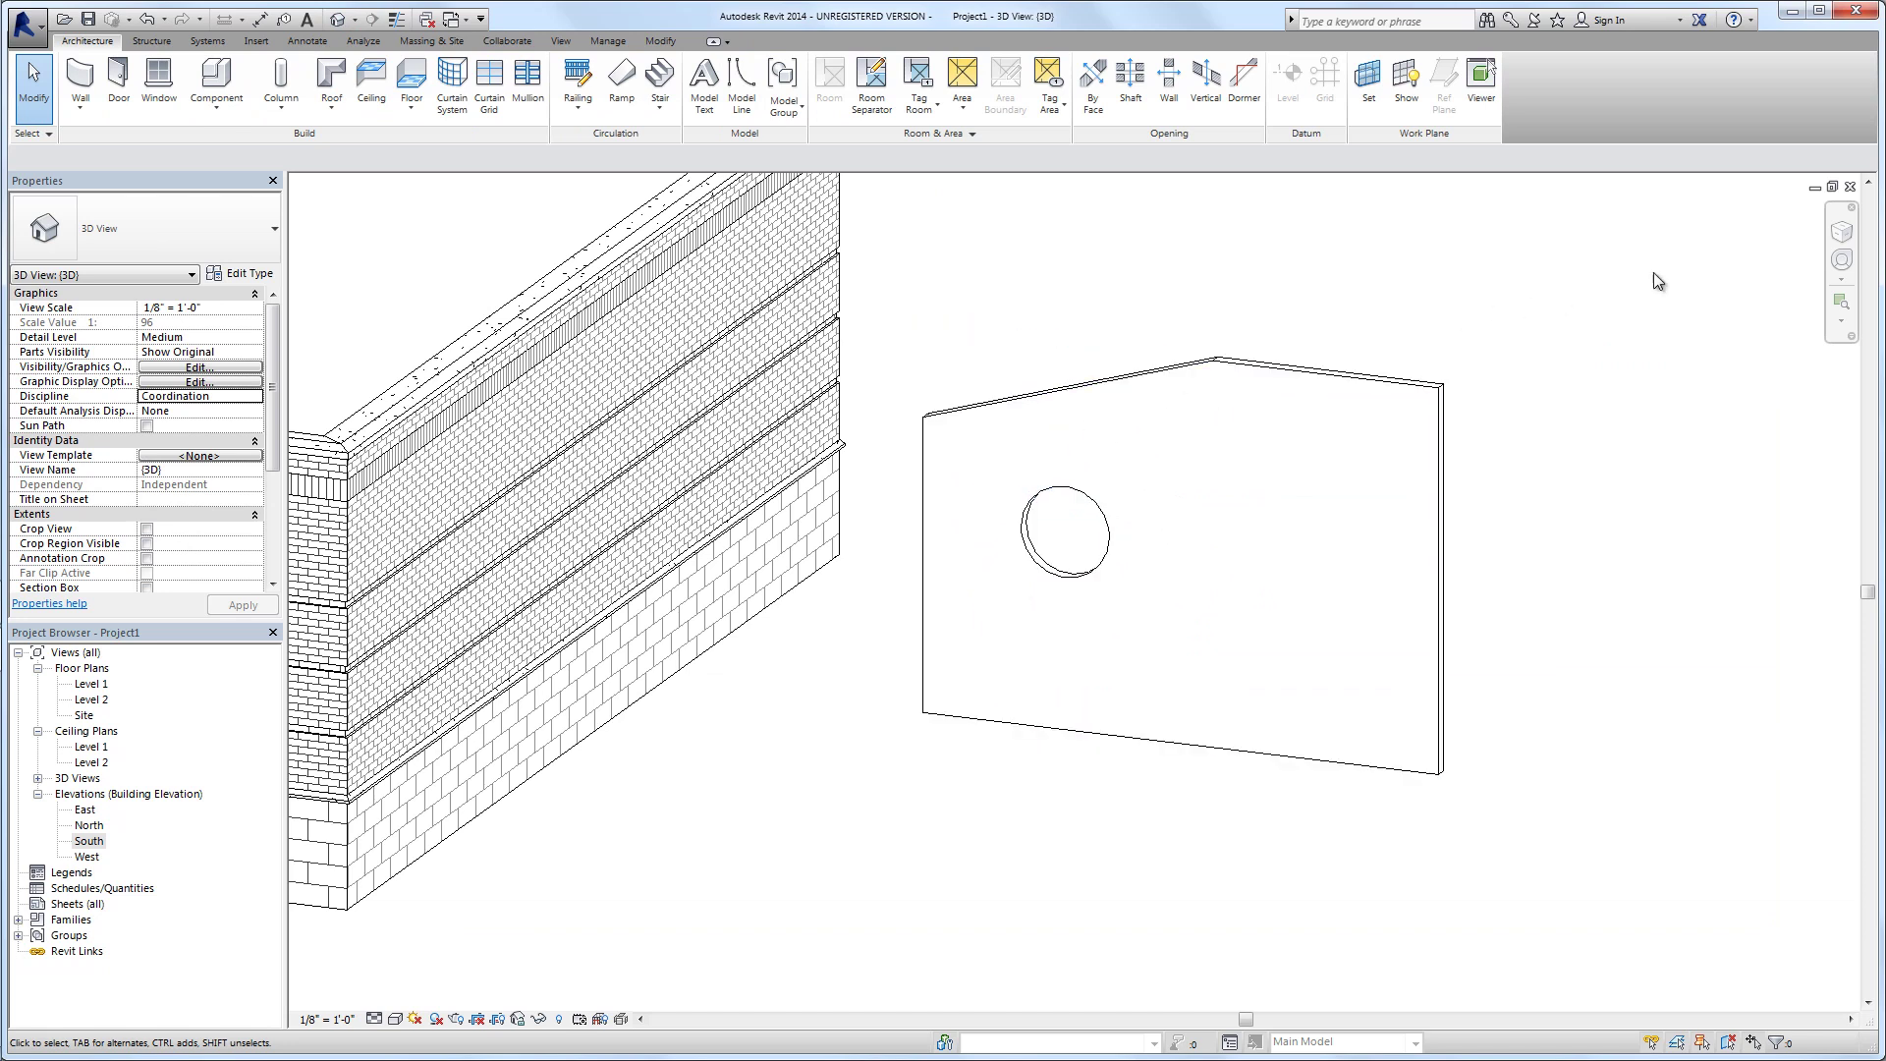
In South elevation, sketch a stepped extension below the temporary wall's base at its left end
key("ctrl+Tab")
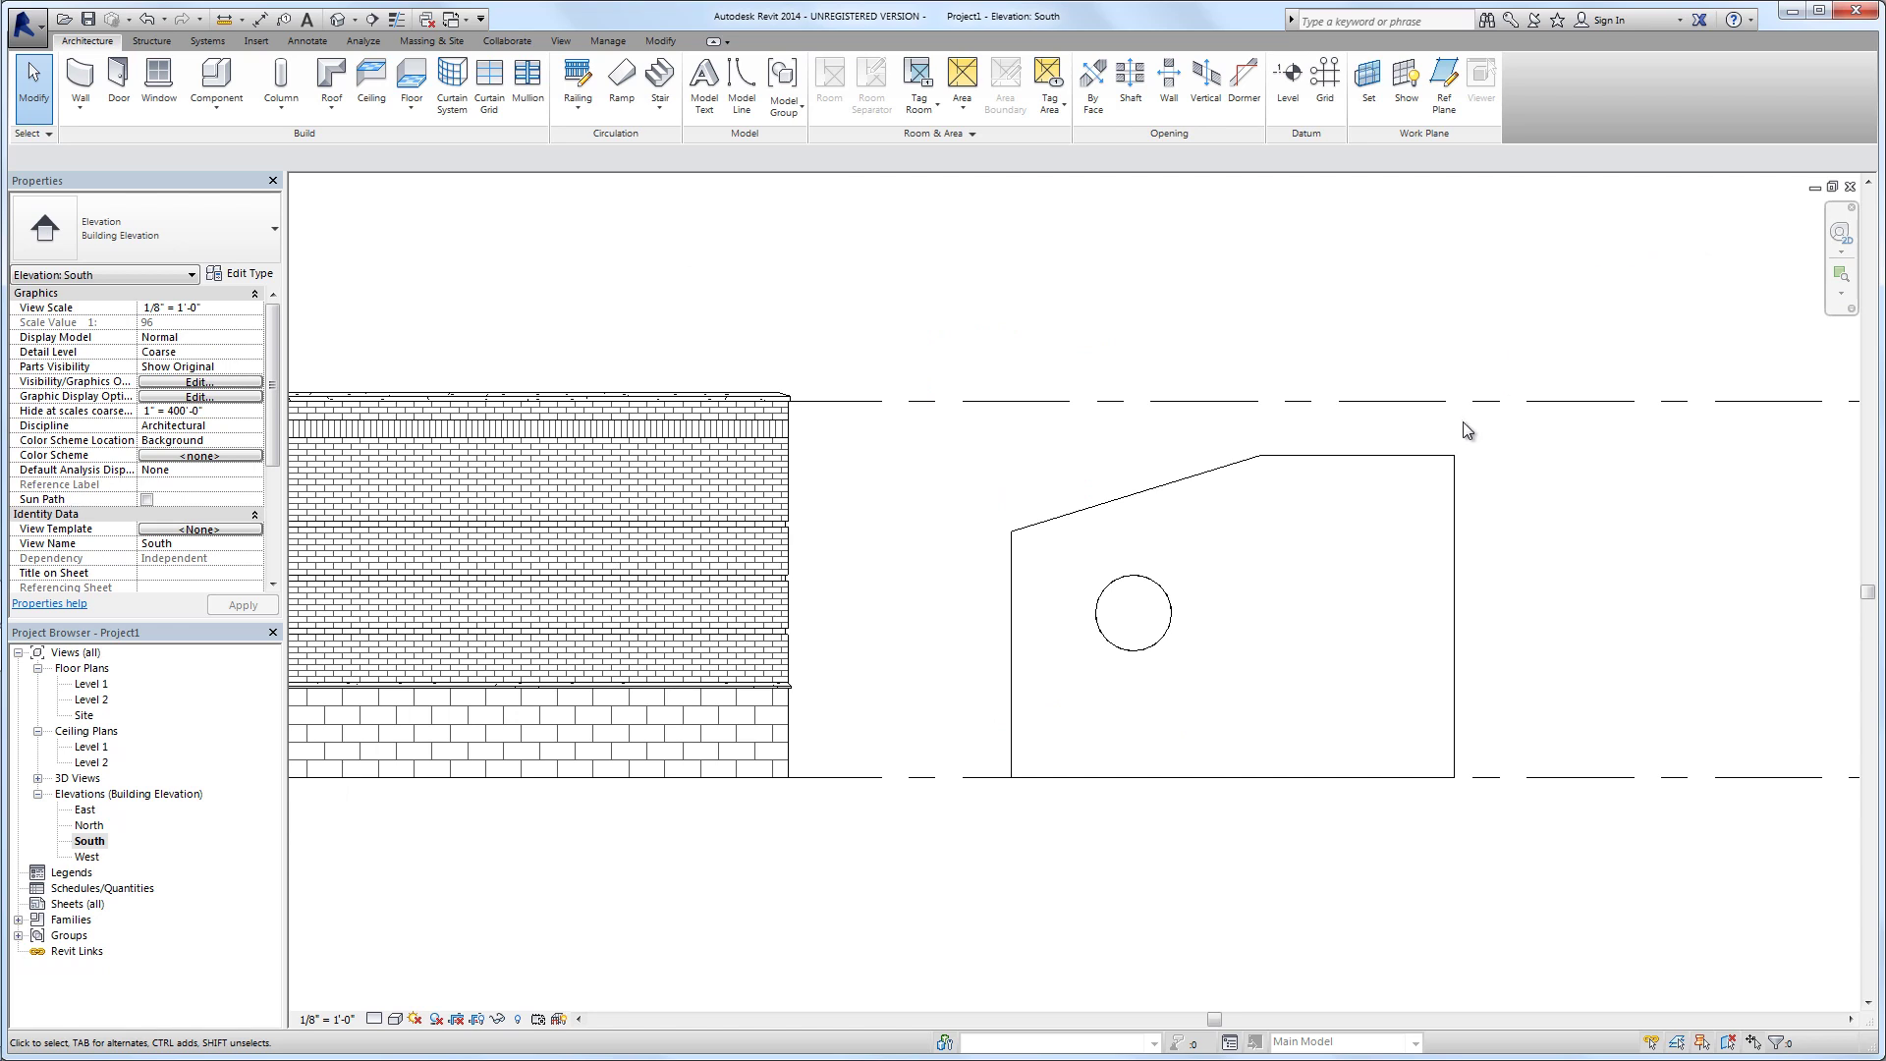
left_click(1383, 454)
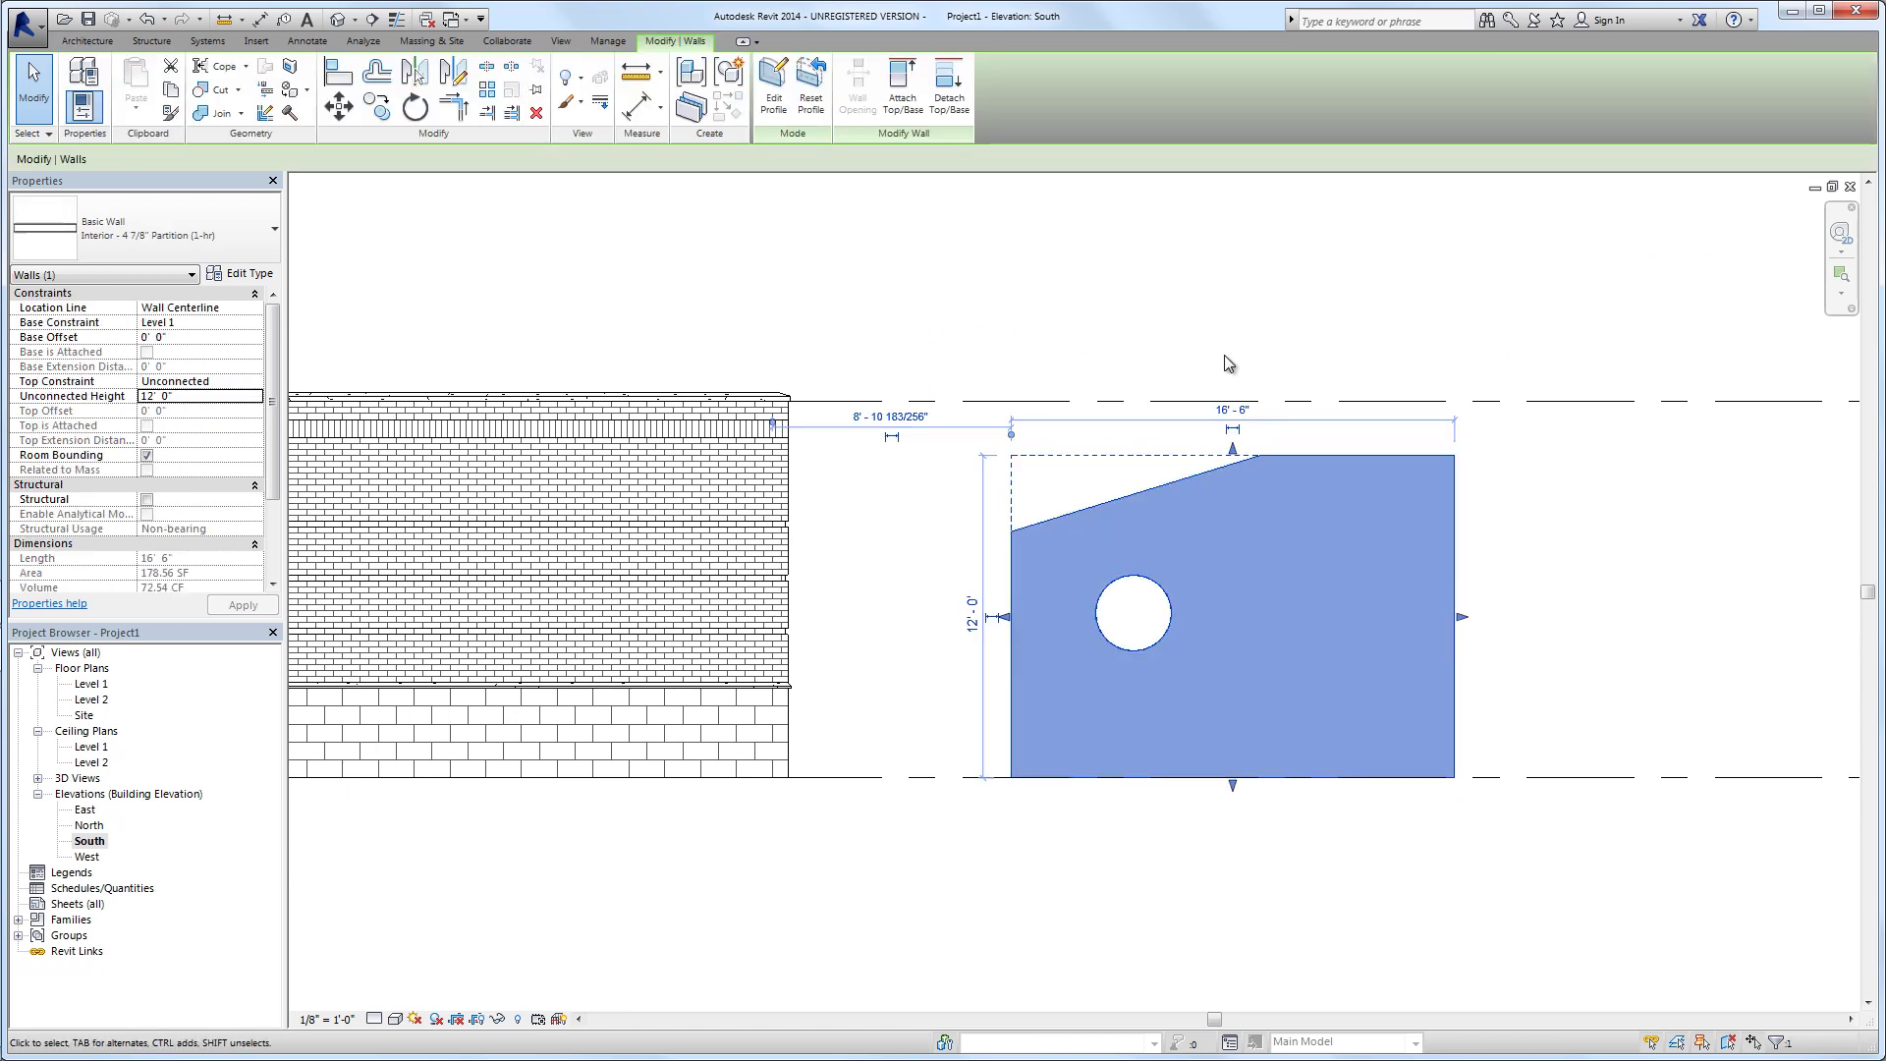
left_click(770, 98)
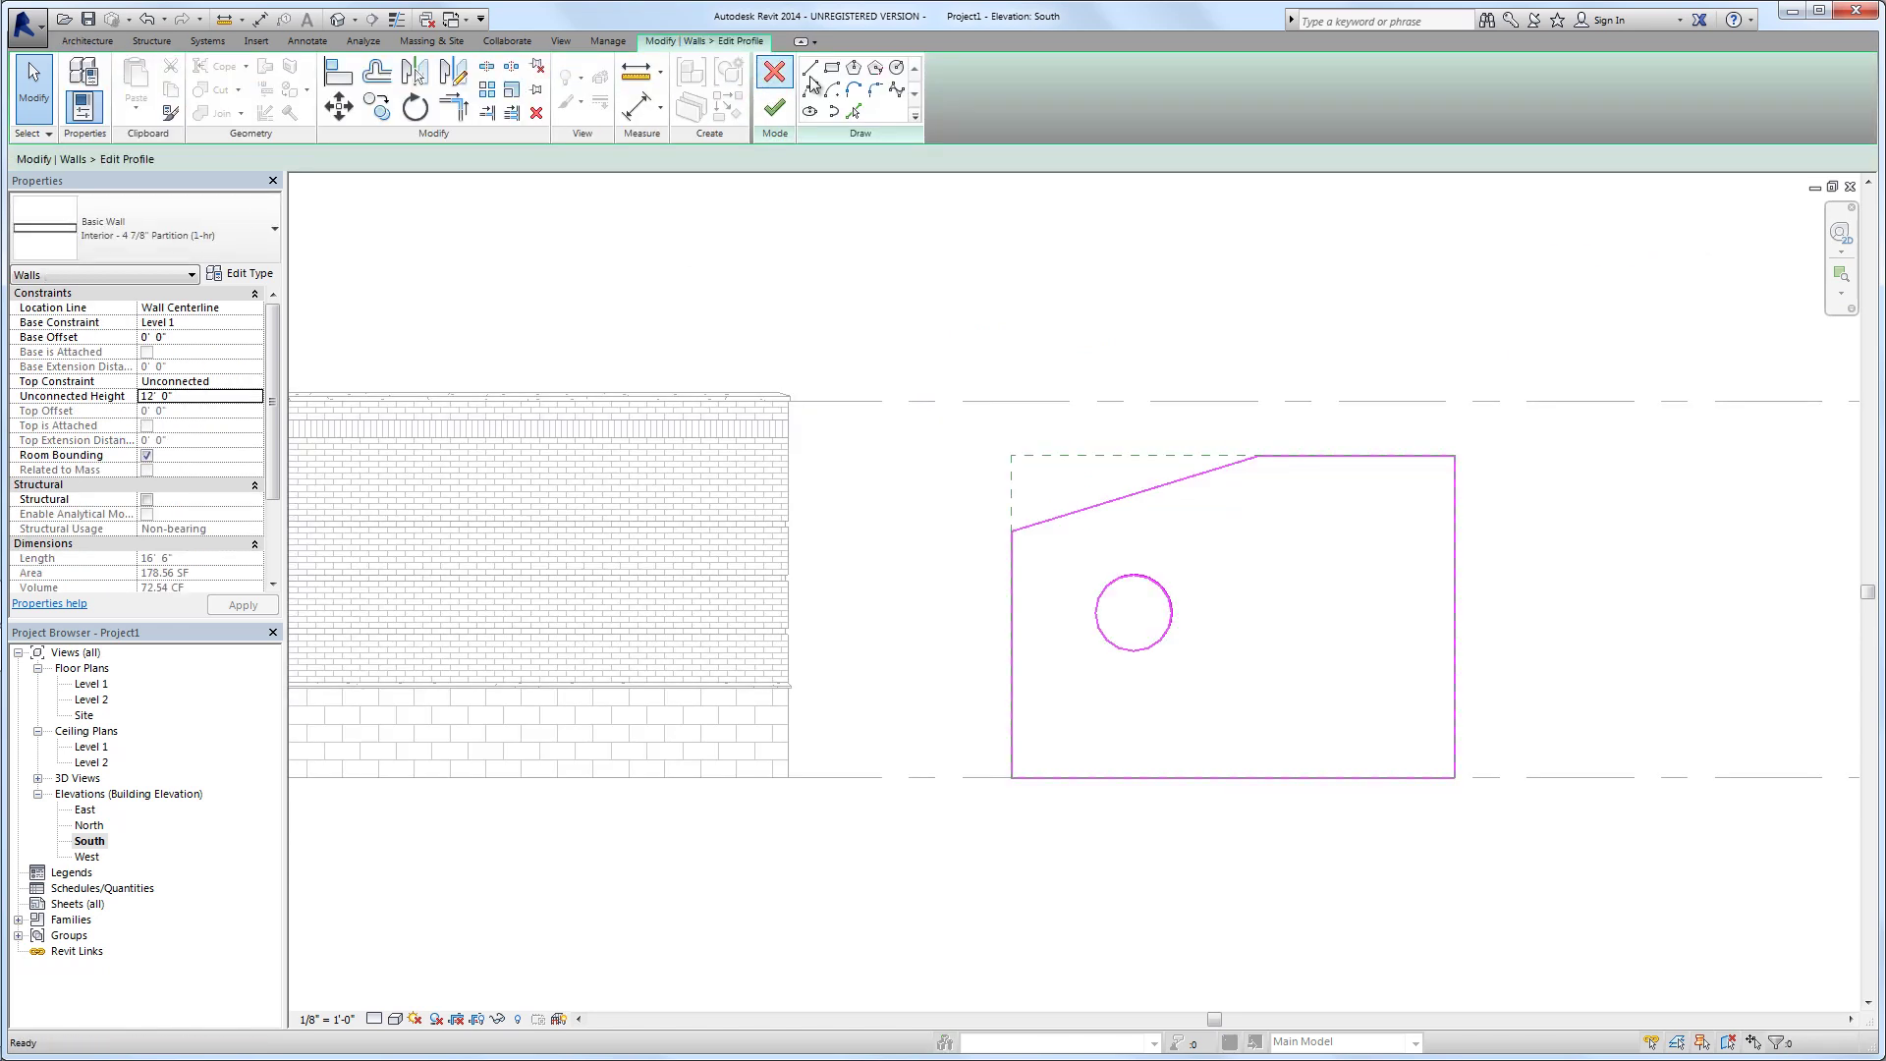
left_click(1012, 775)
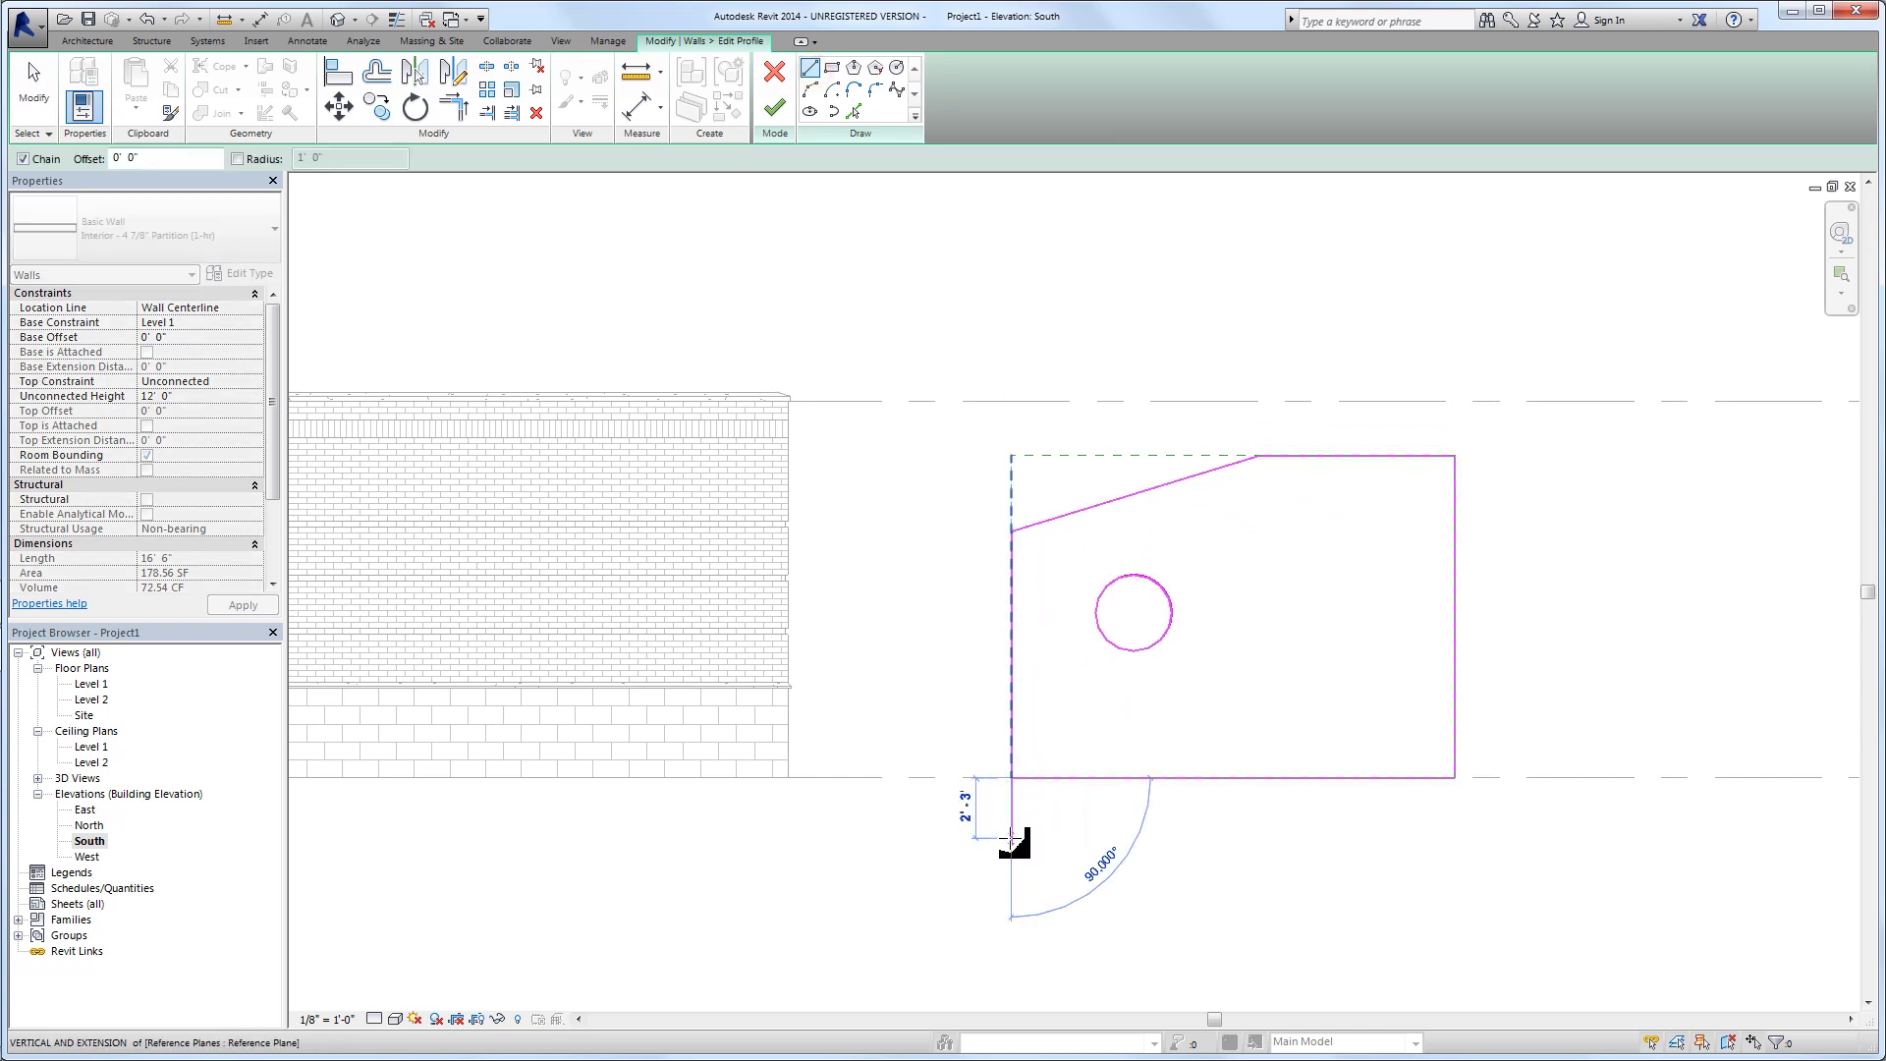
left_click(1012, 838)
left_click(1106, 837)
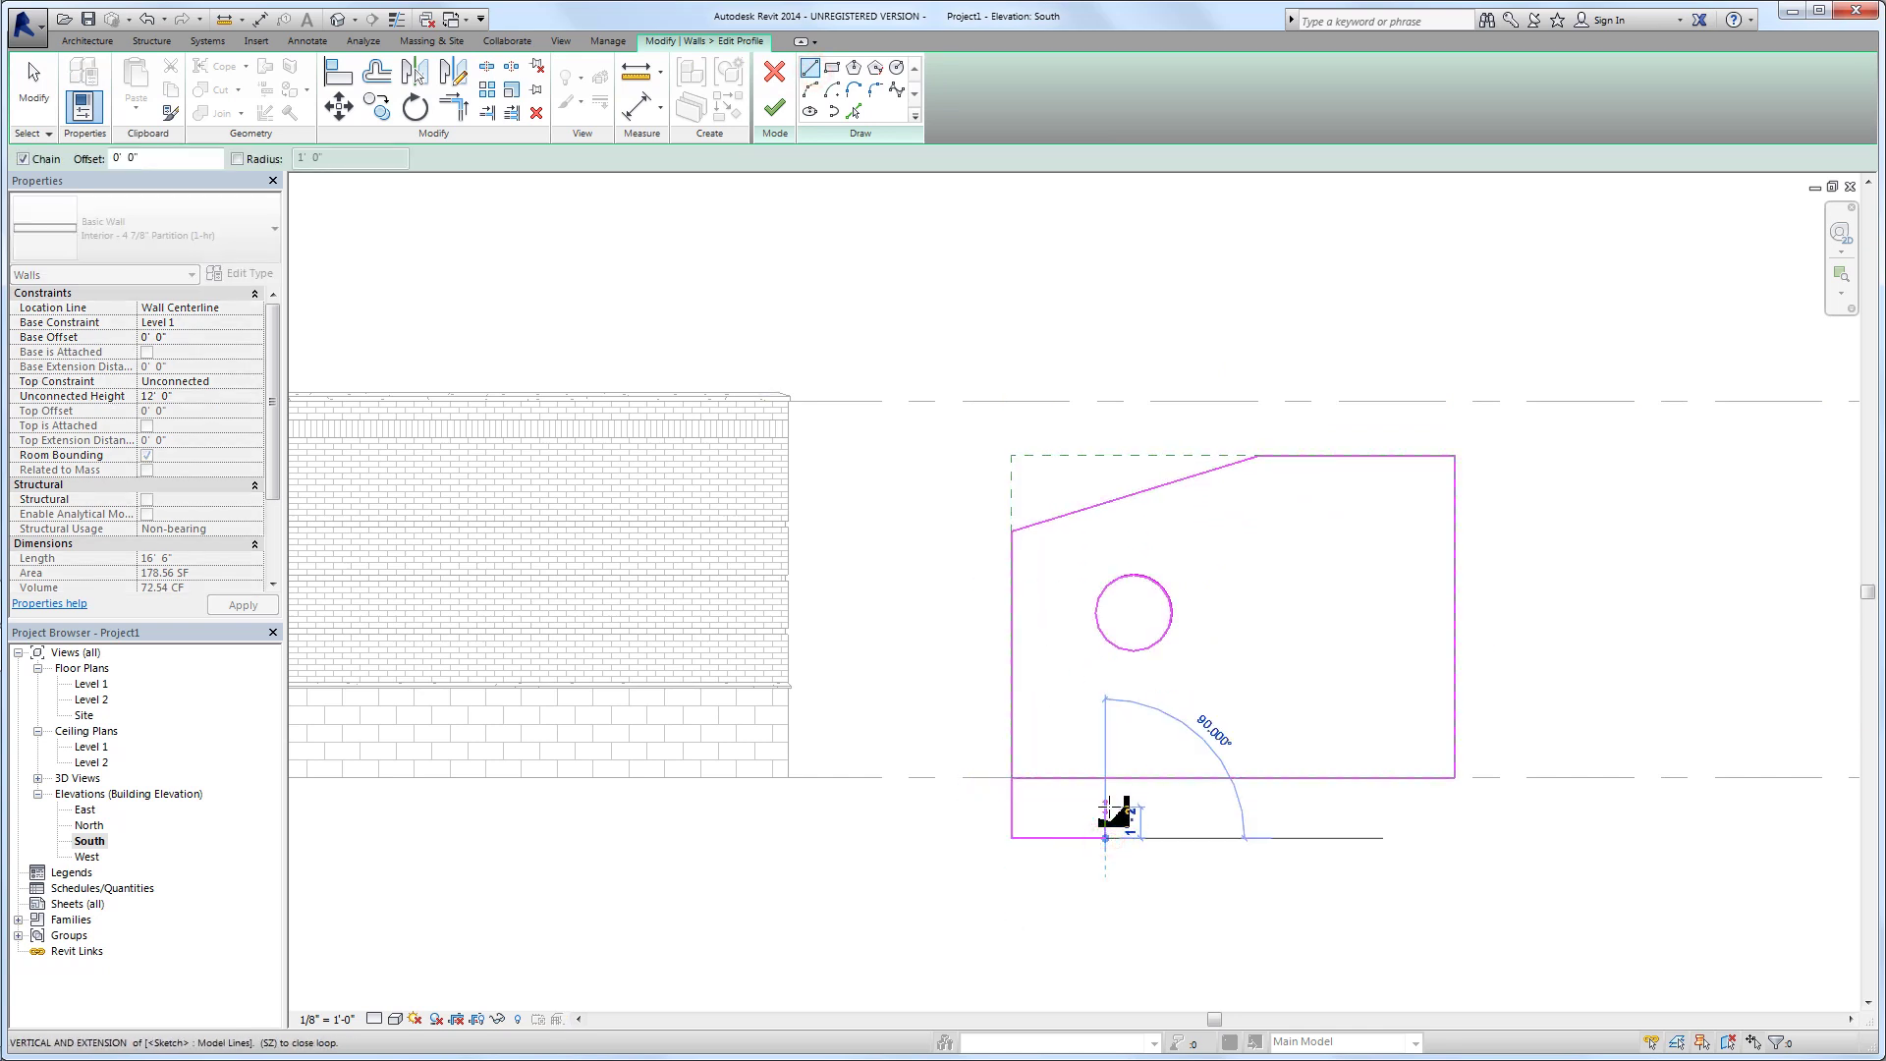
left_click(1105, 807)
left_click(1189, 807)
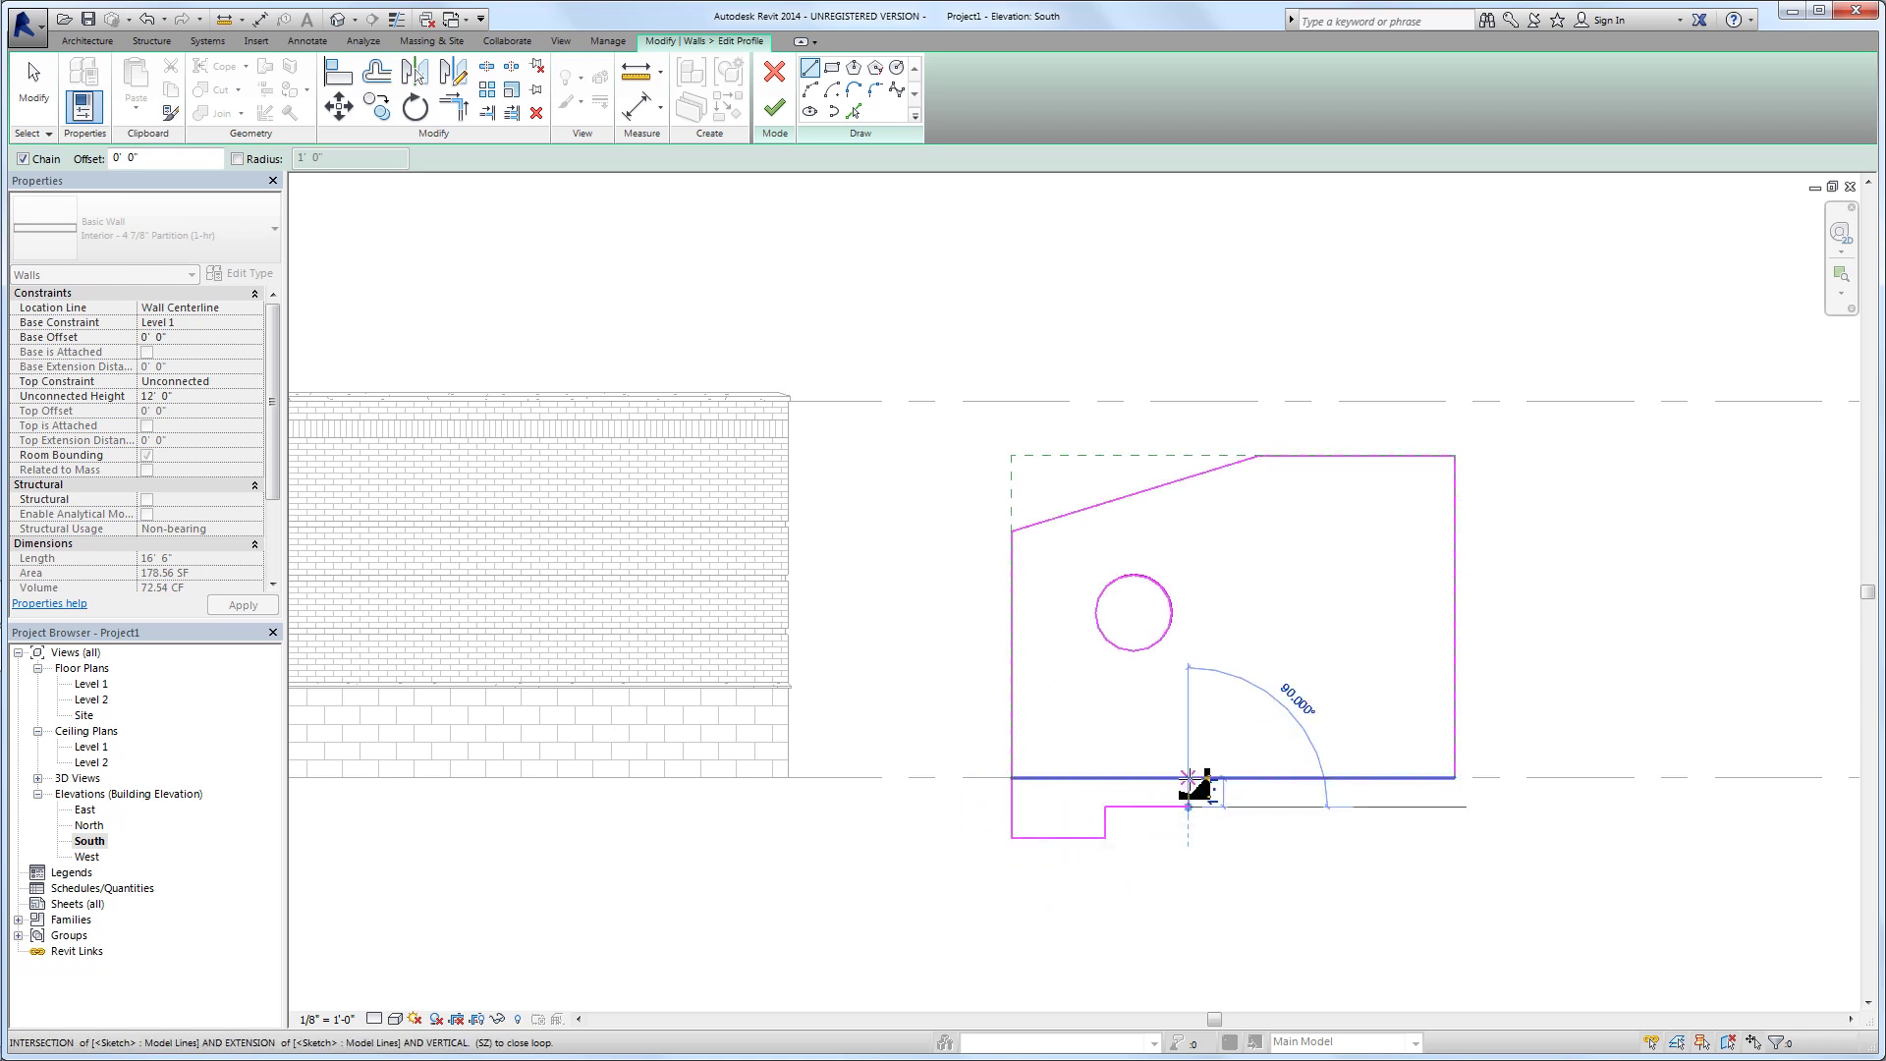
left_click(1189, 777)
Trim the base line to the step corner and finish the profile, raising it to 189.78 SF
left_click(452, 108)
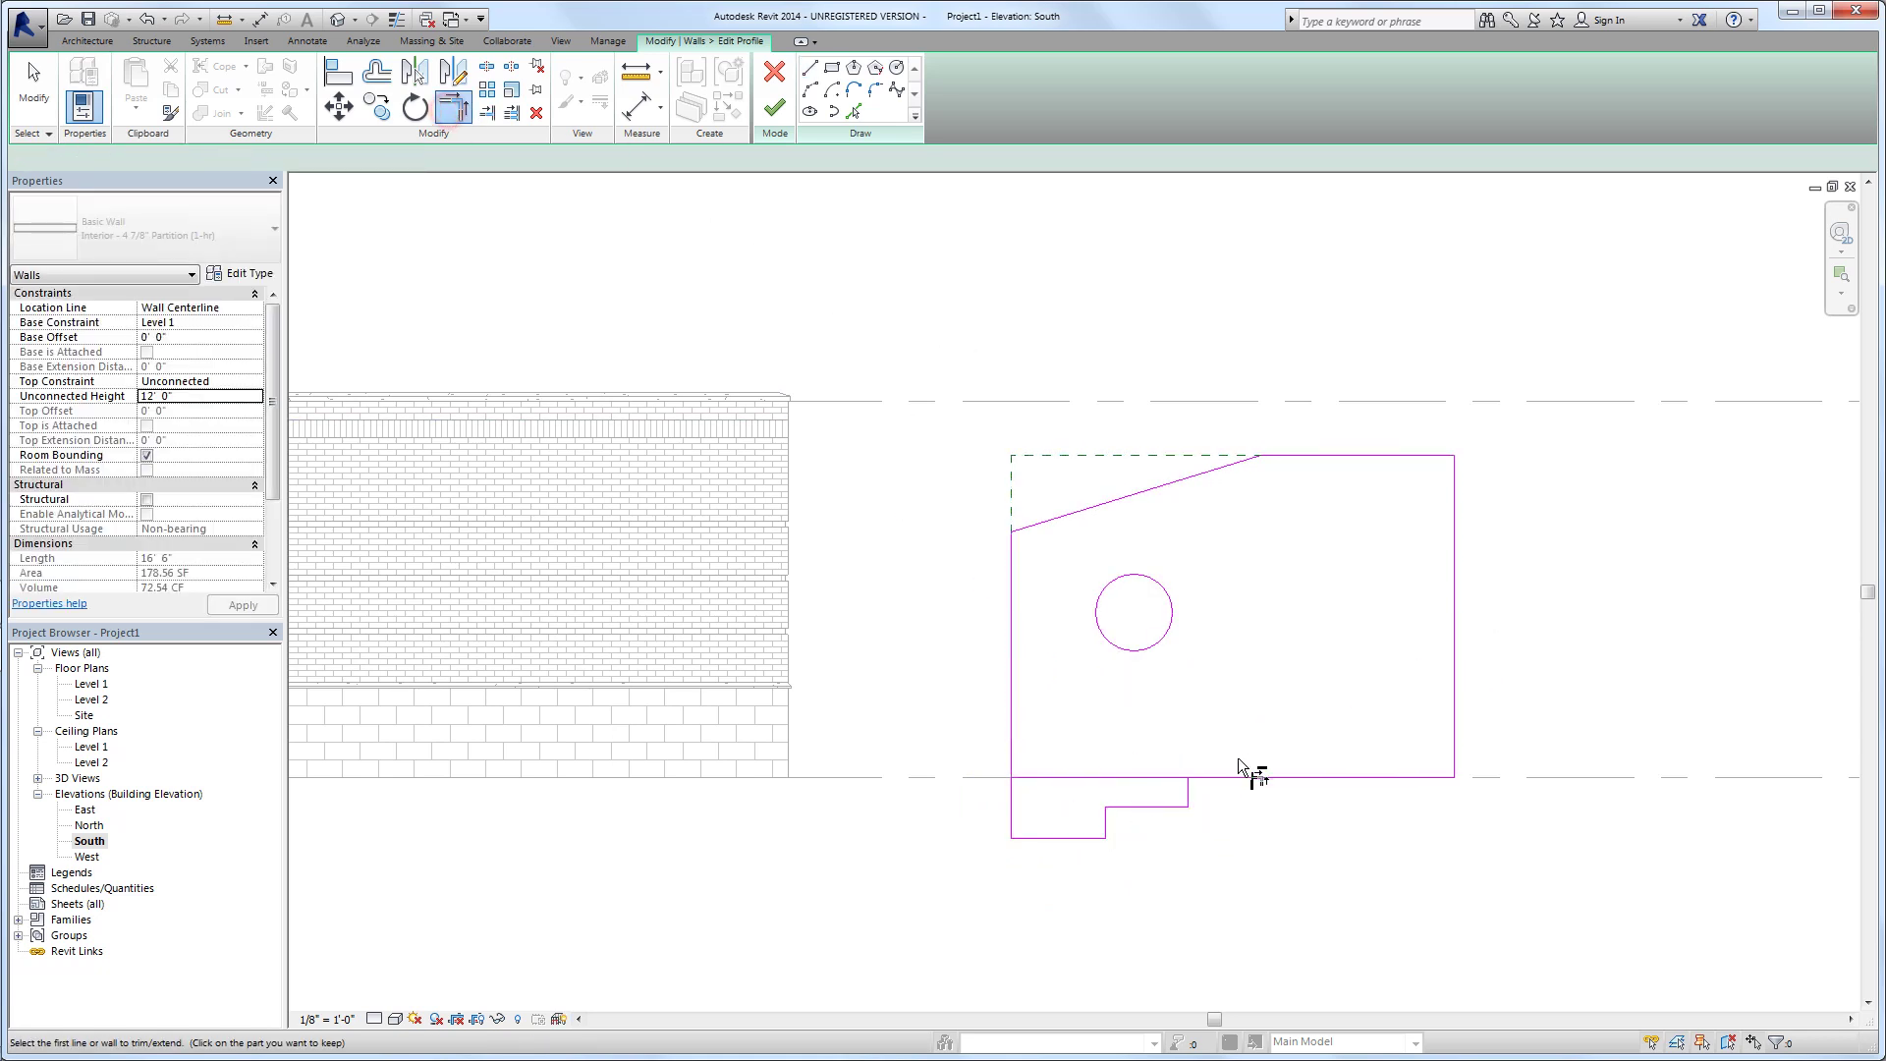
left_click(1189, 786)
left_click(1198, 780)
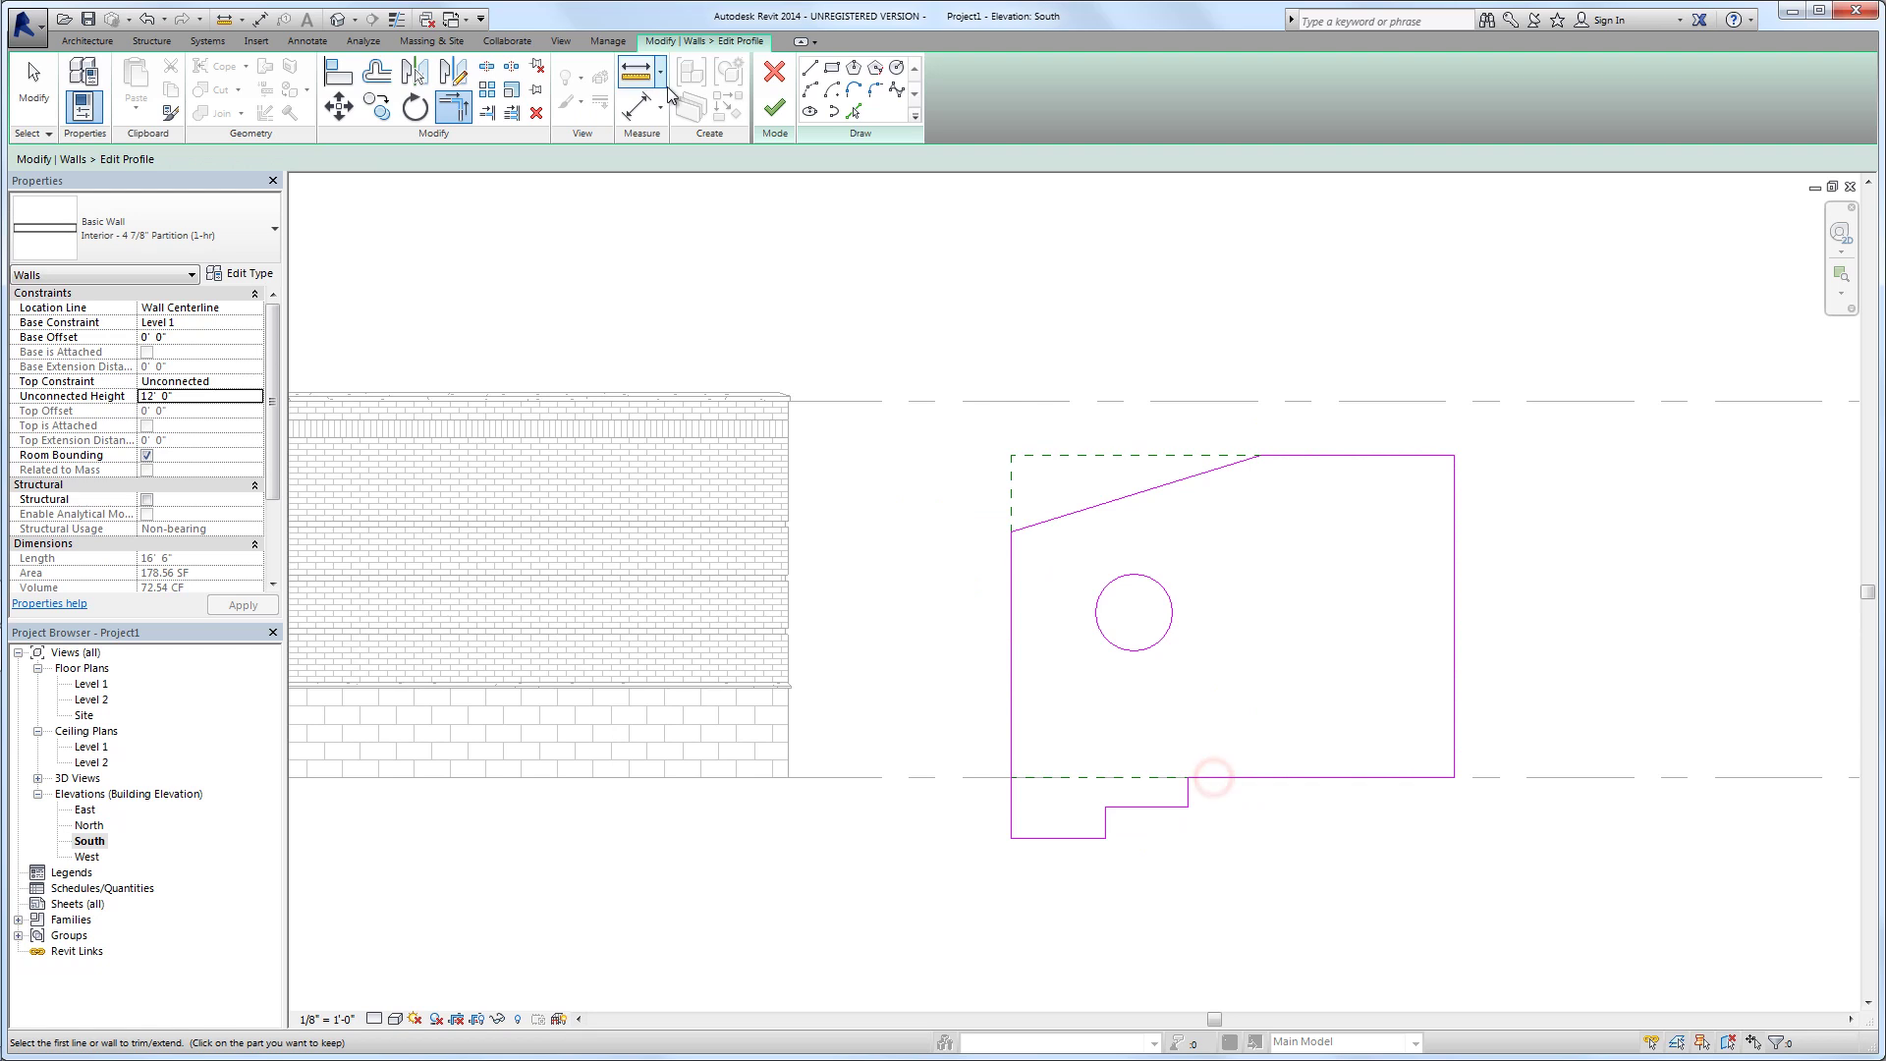
left_click(774, 107)
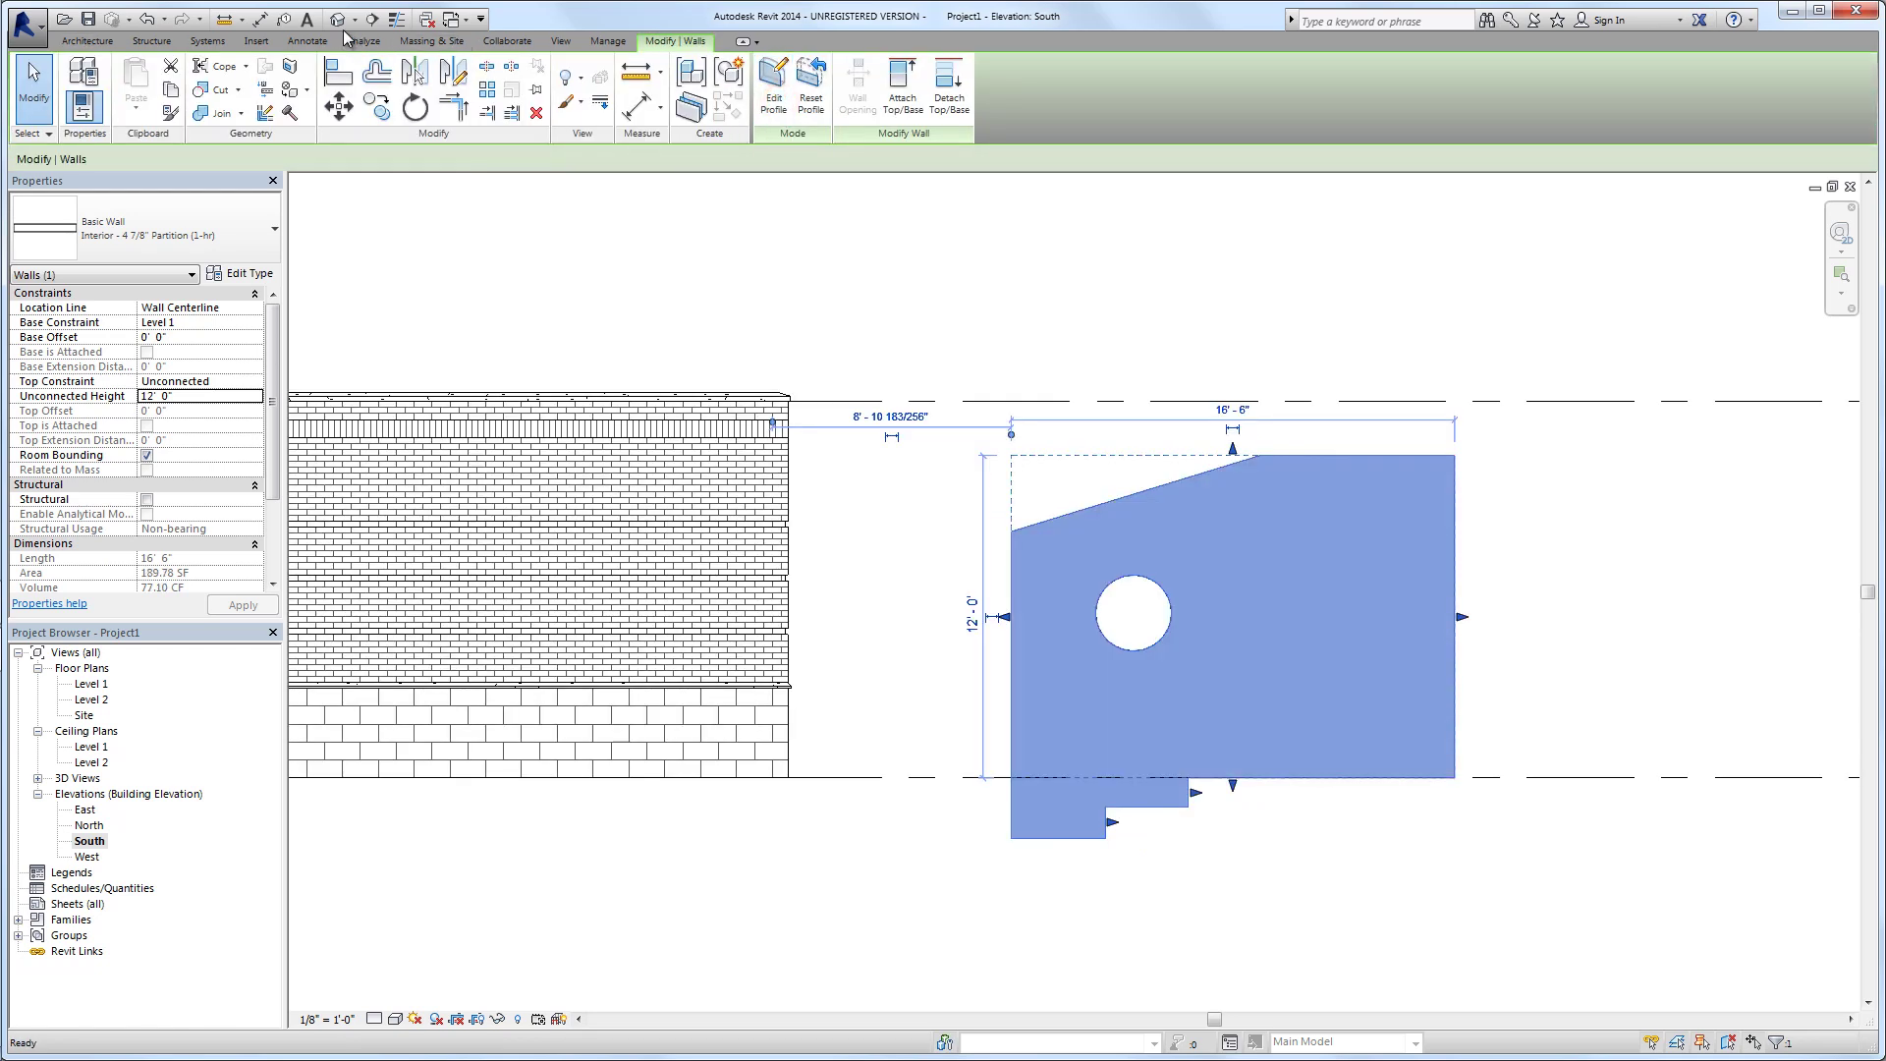
left_click(338, 19)
left_click(1249, 883)
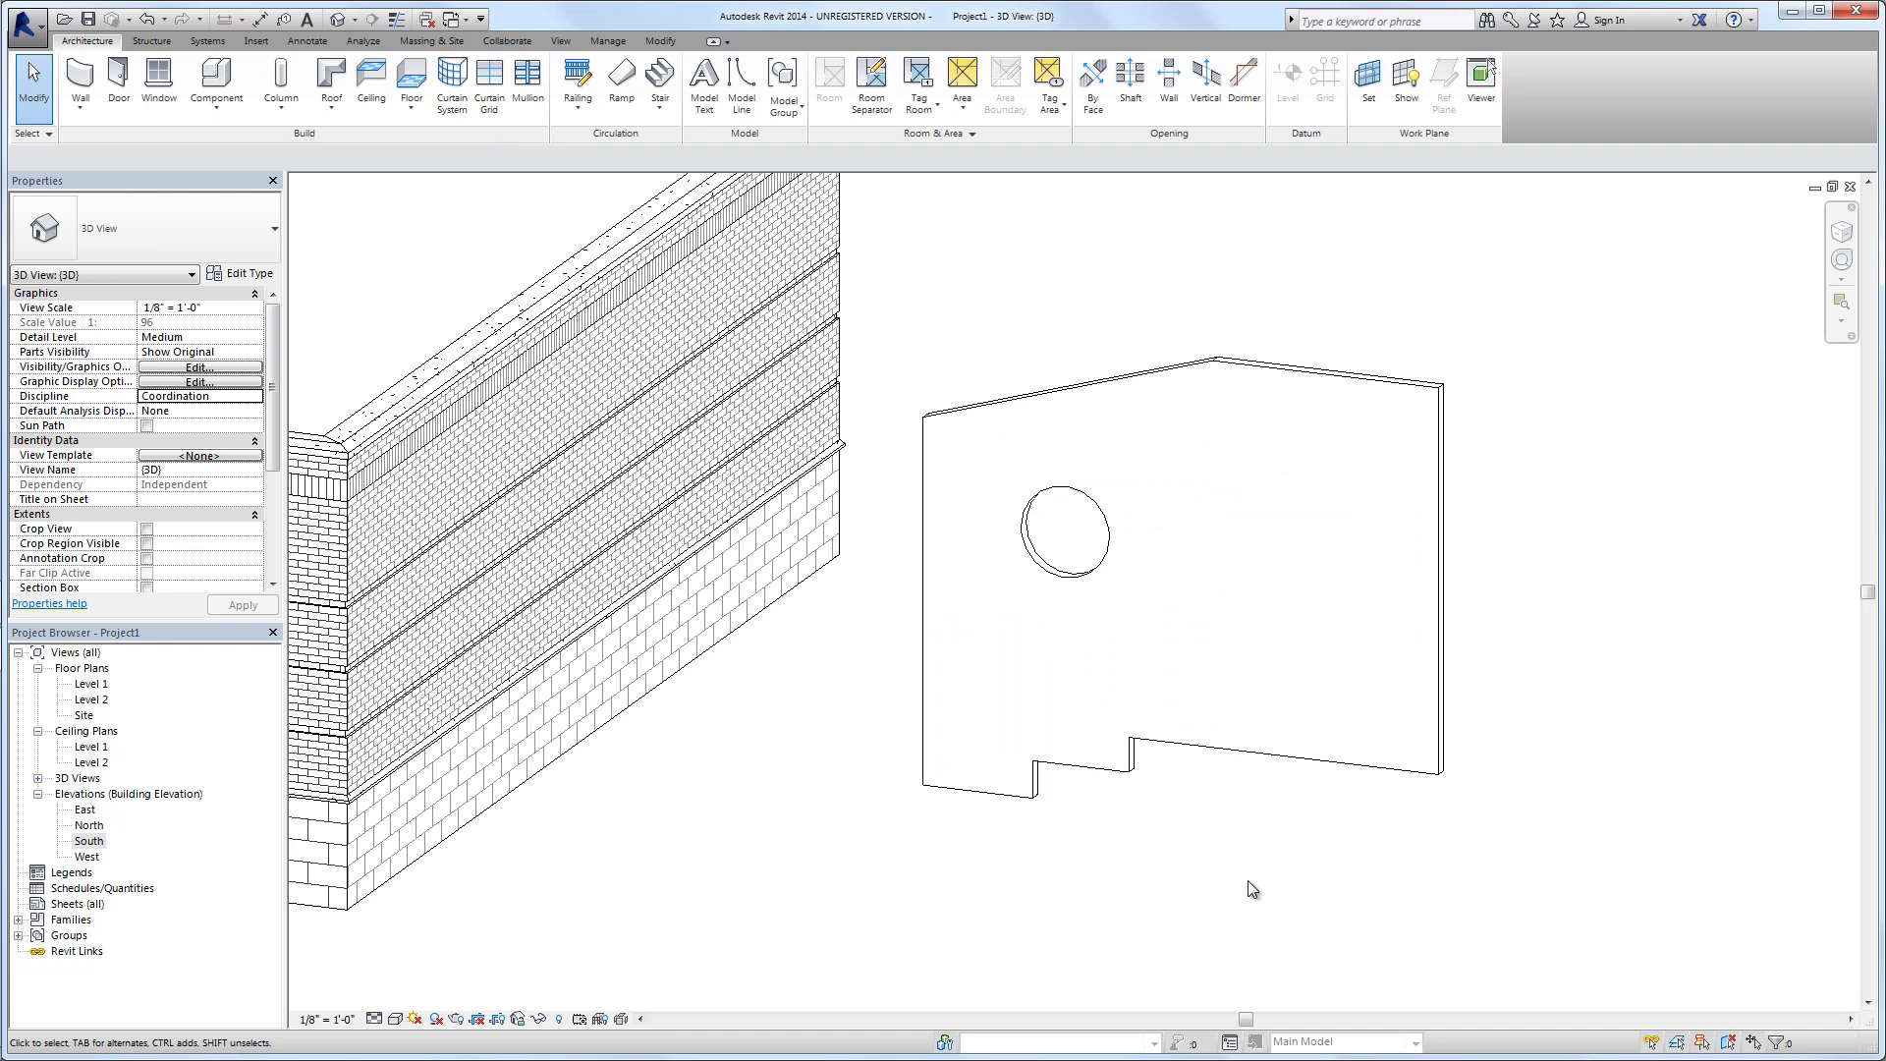
left_click(1259, 753)
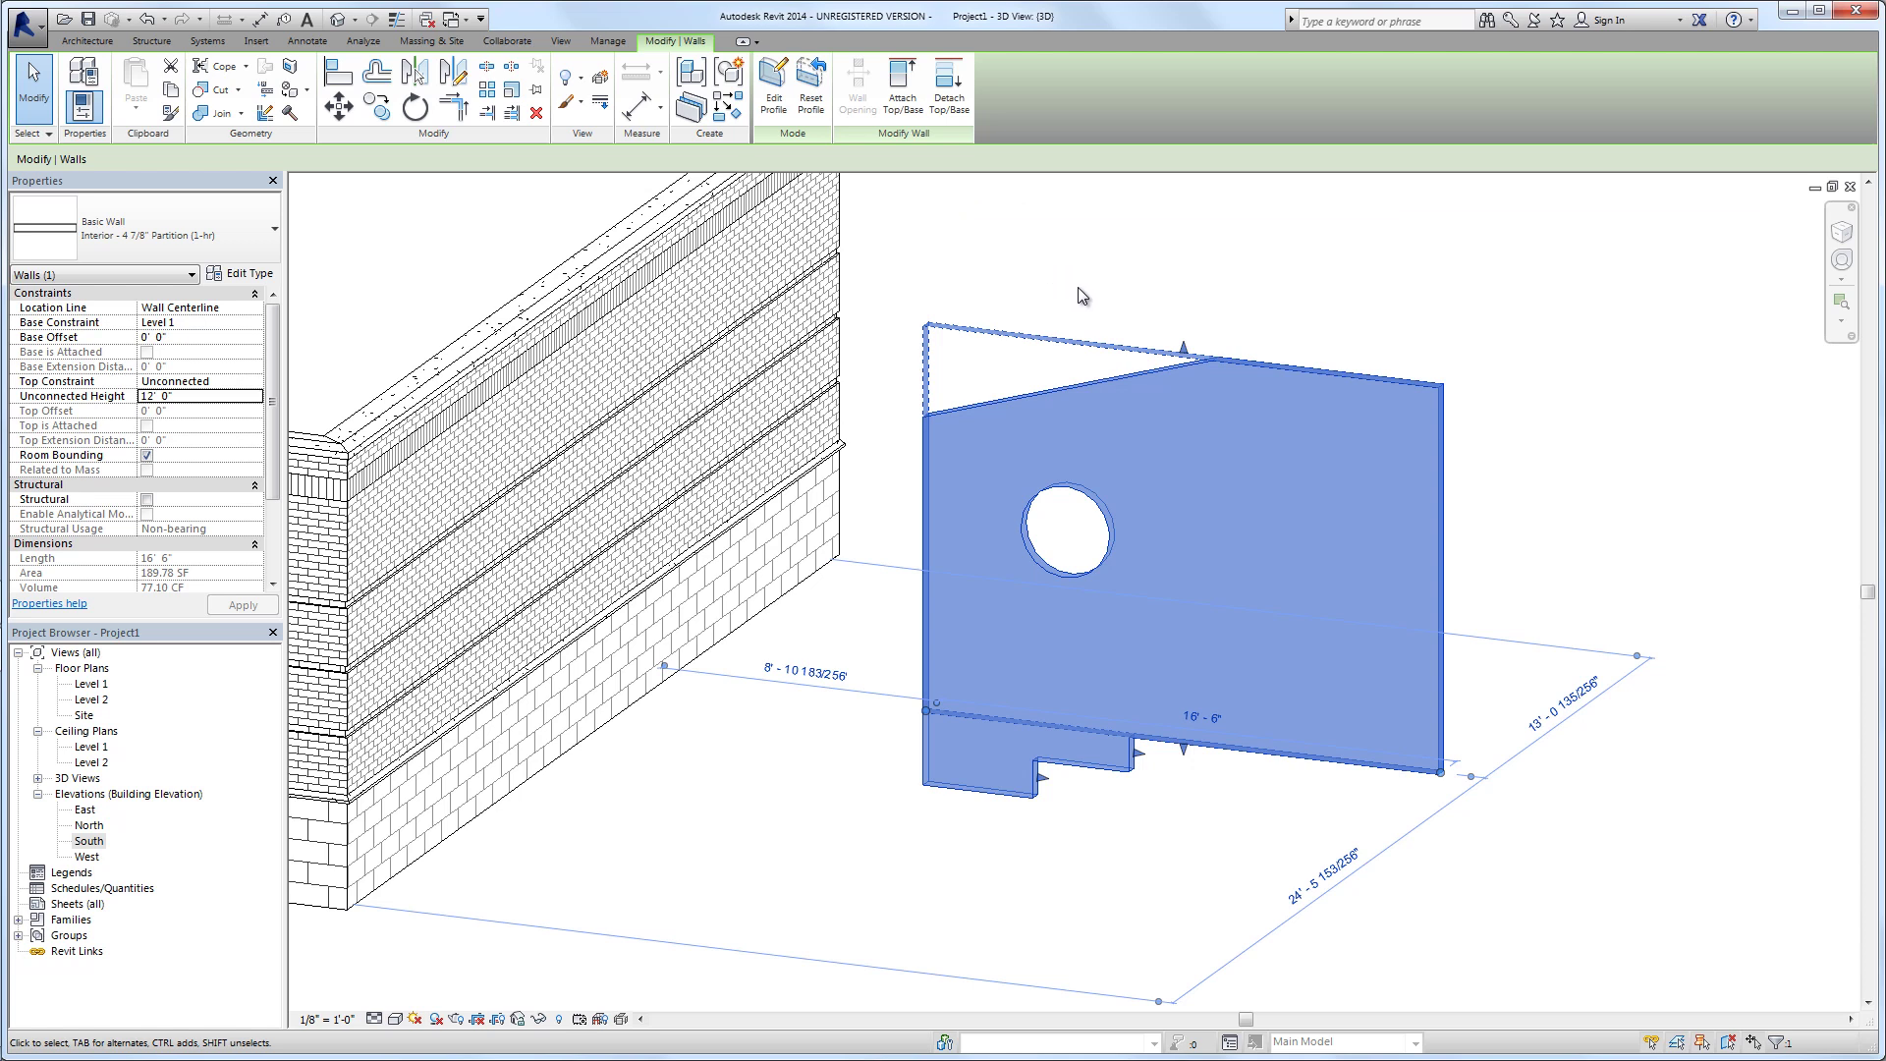
Reset the temporary wall to its 198.00 SF rectangle, delete it, and open the Level 1 plan
left_click(814, 88)
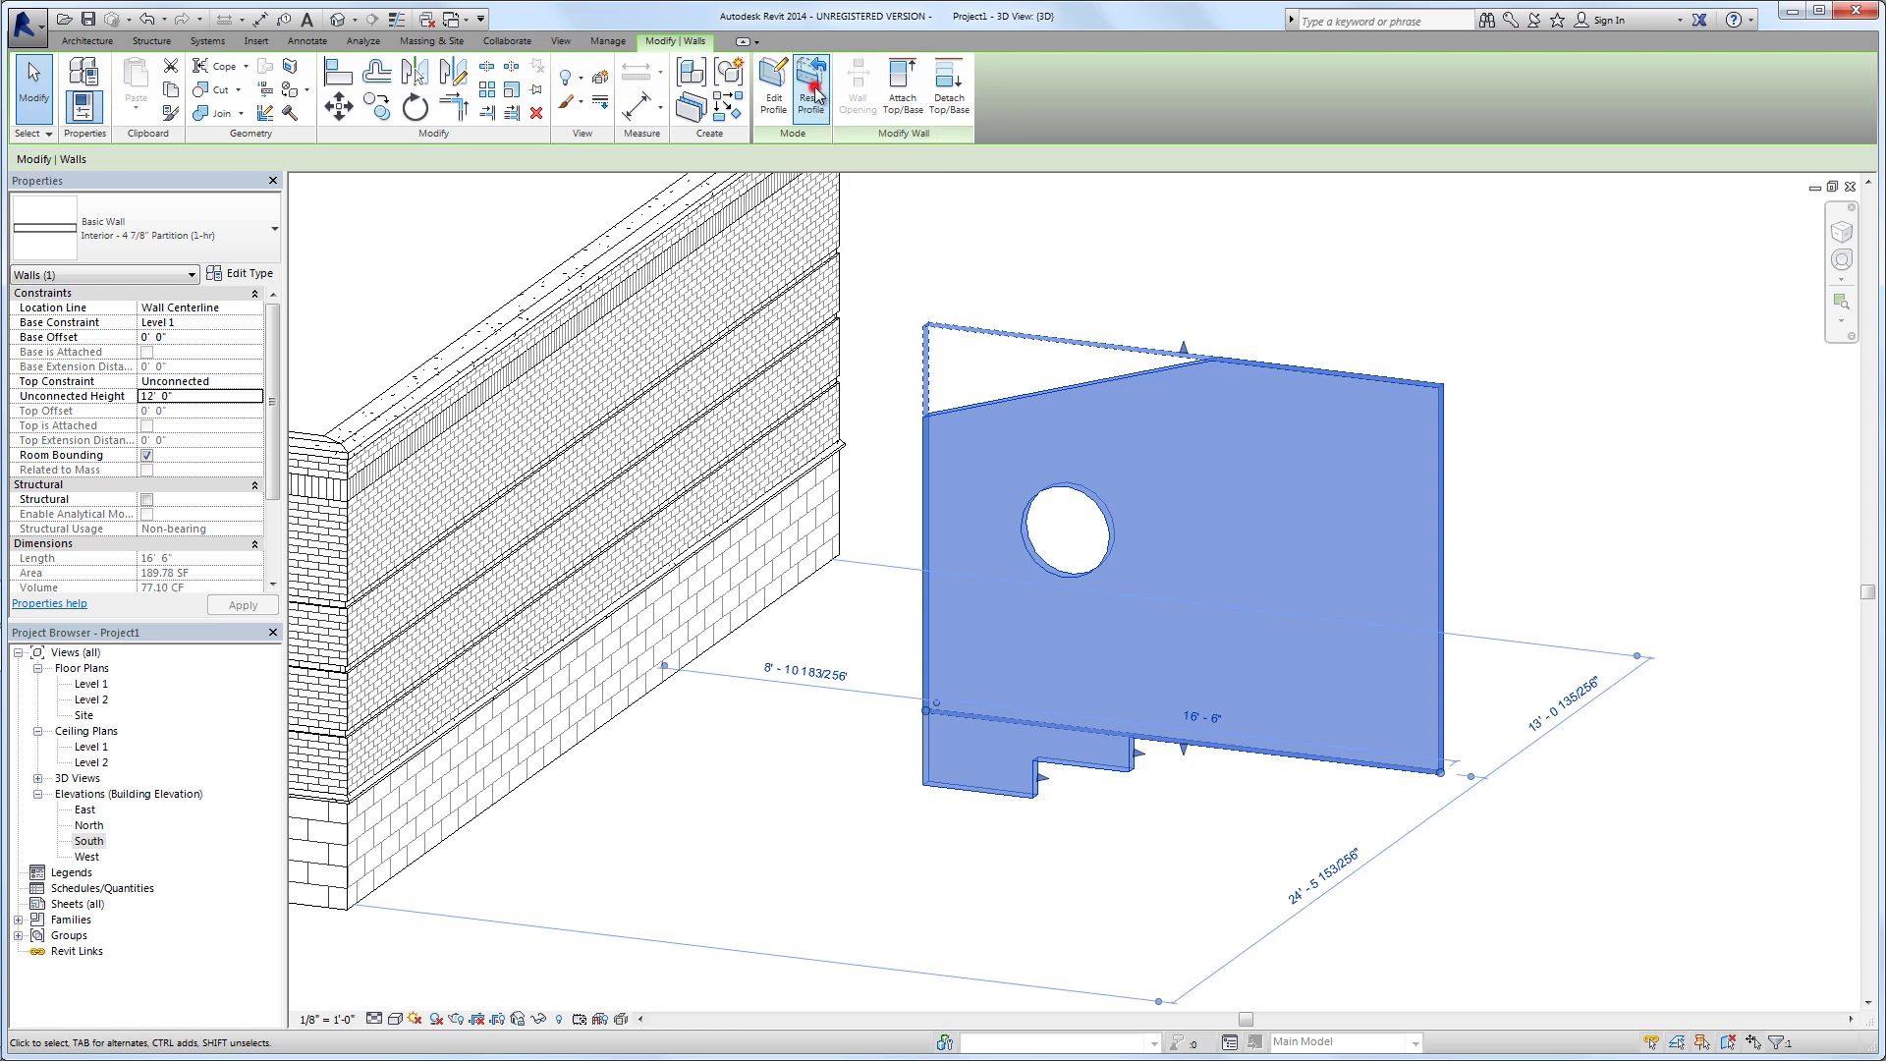
left_click(1054, 199)
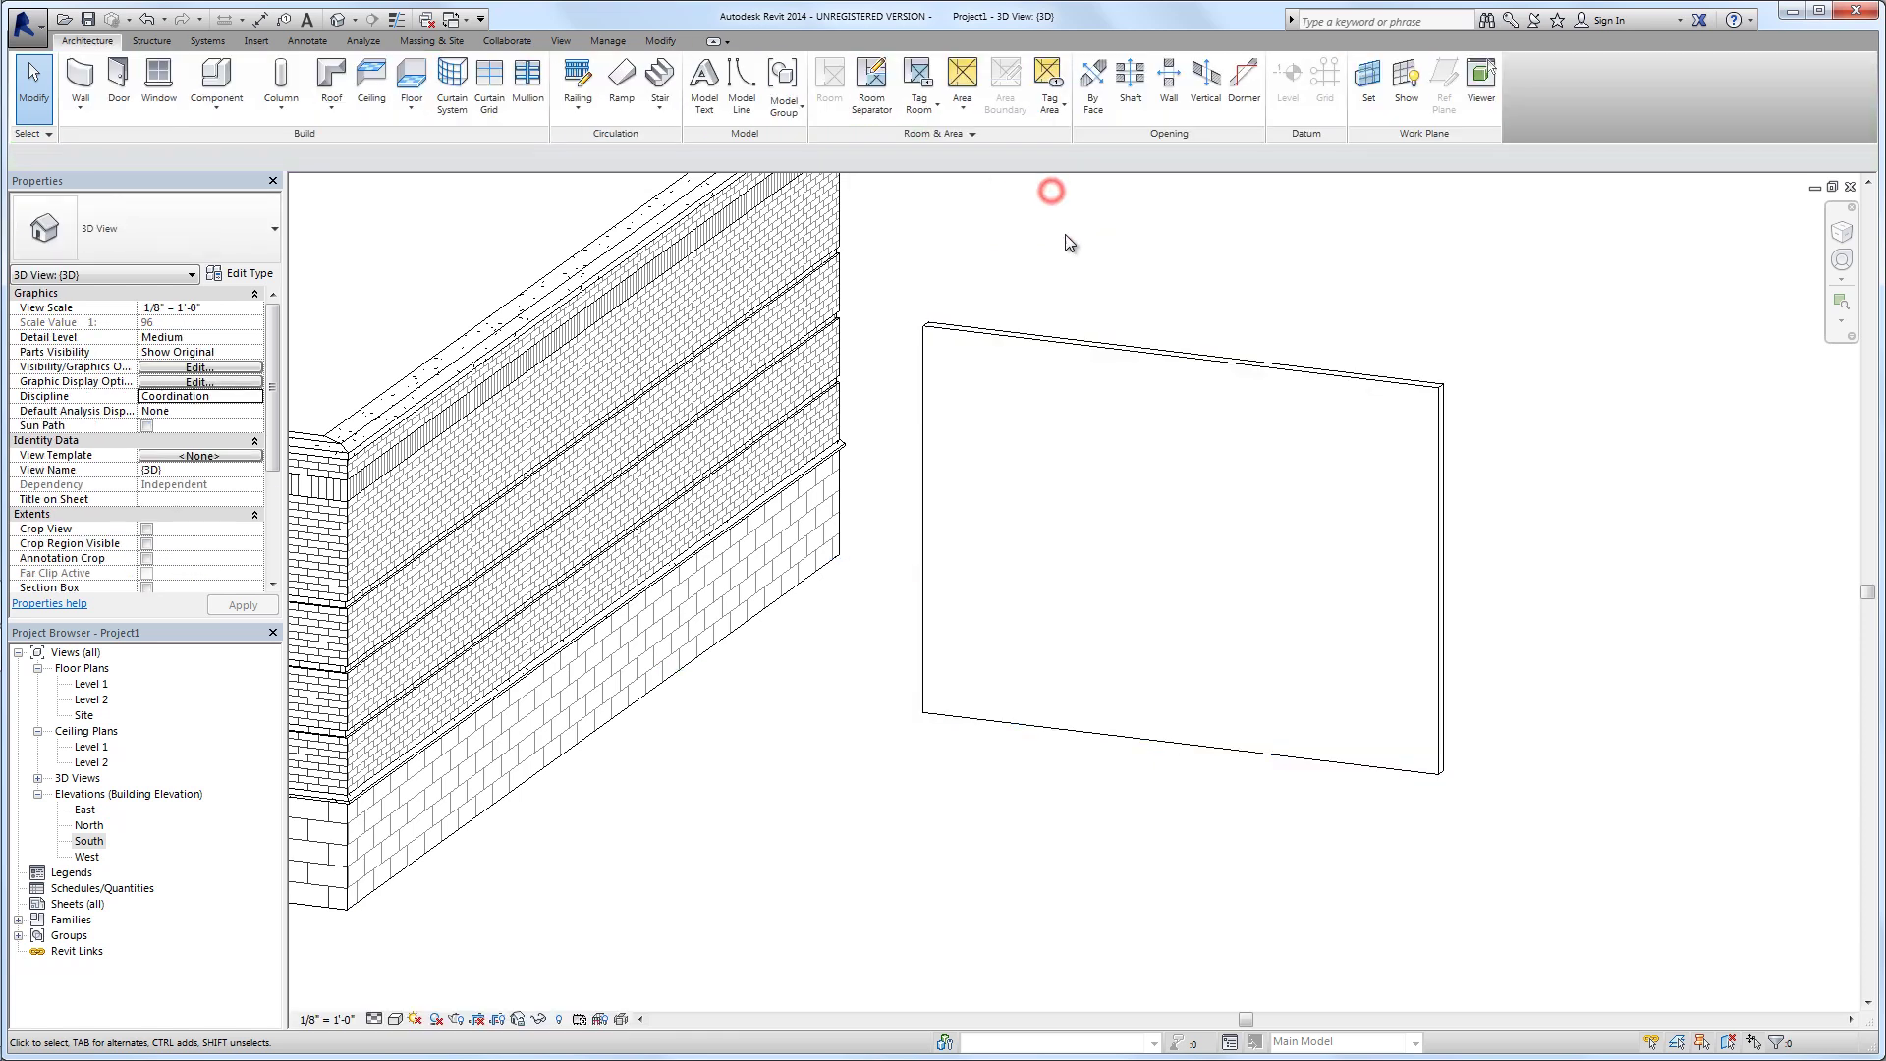
left_click(1133, 352)
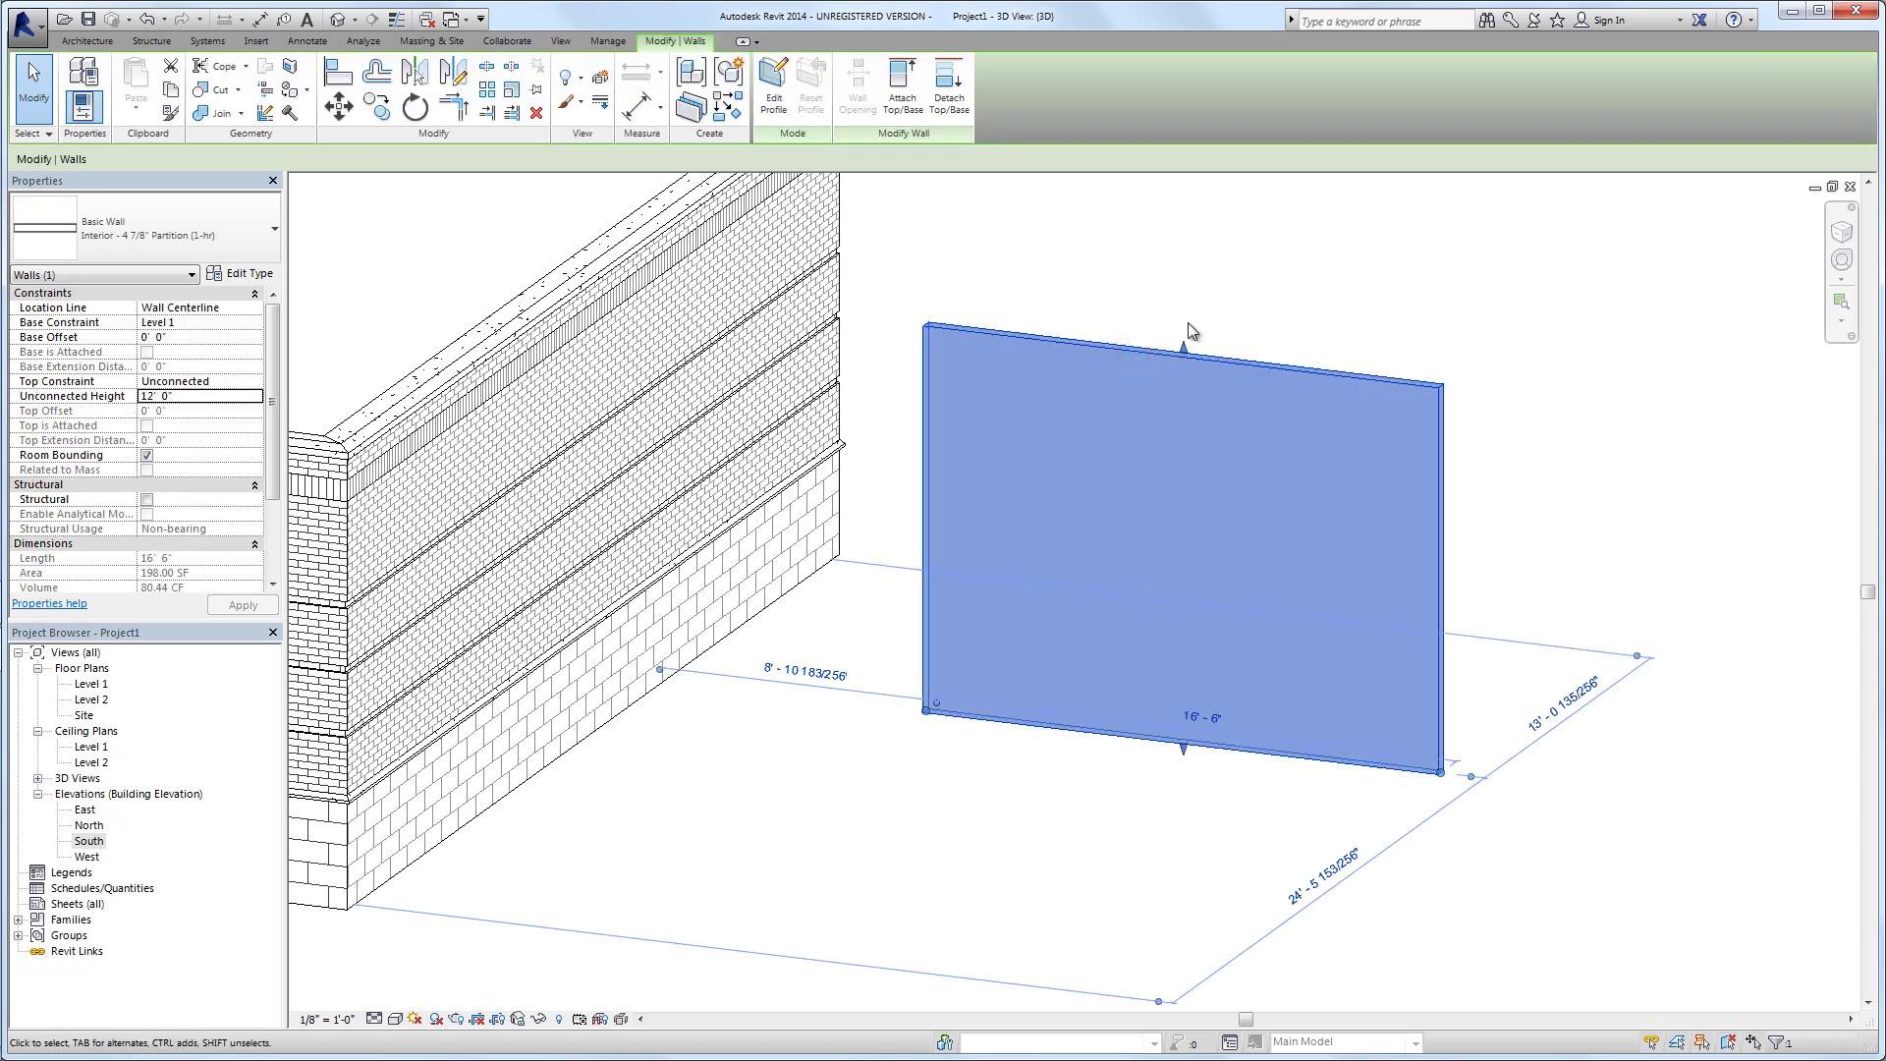
key("Delete")
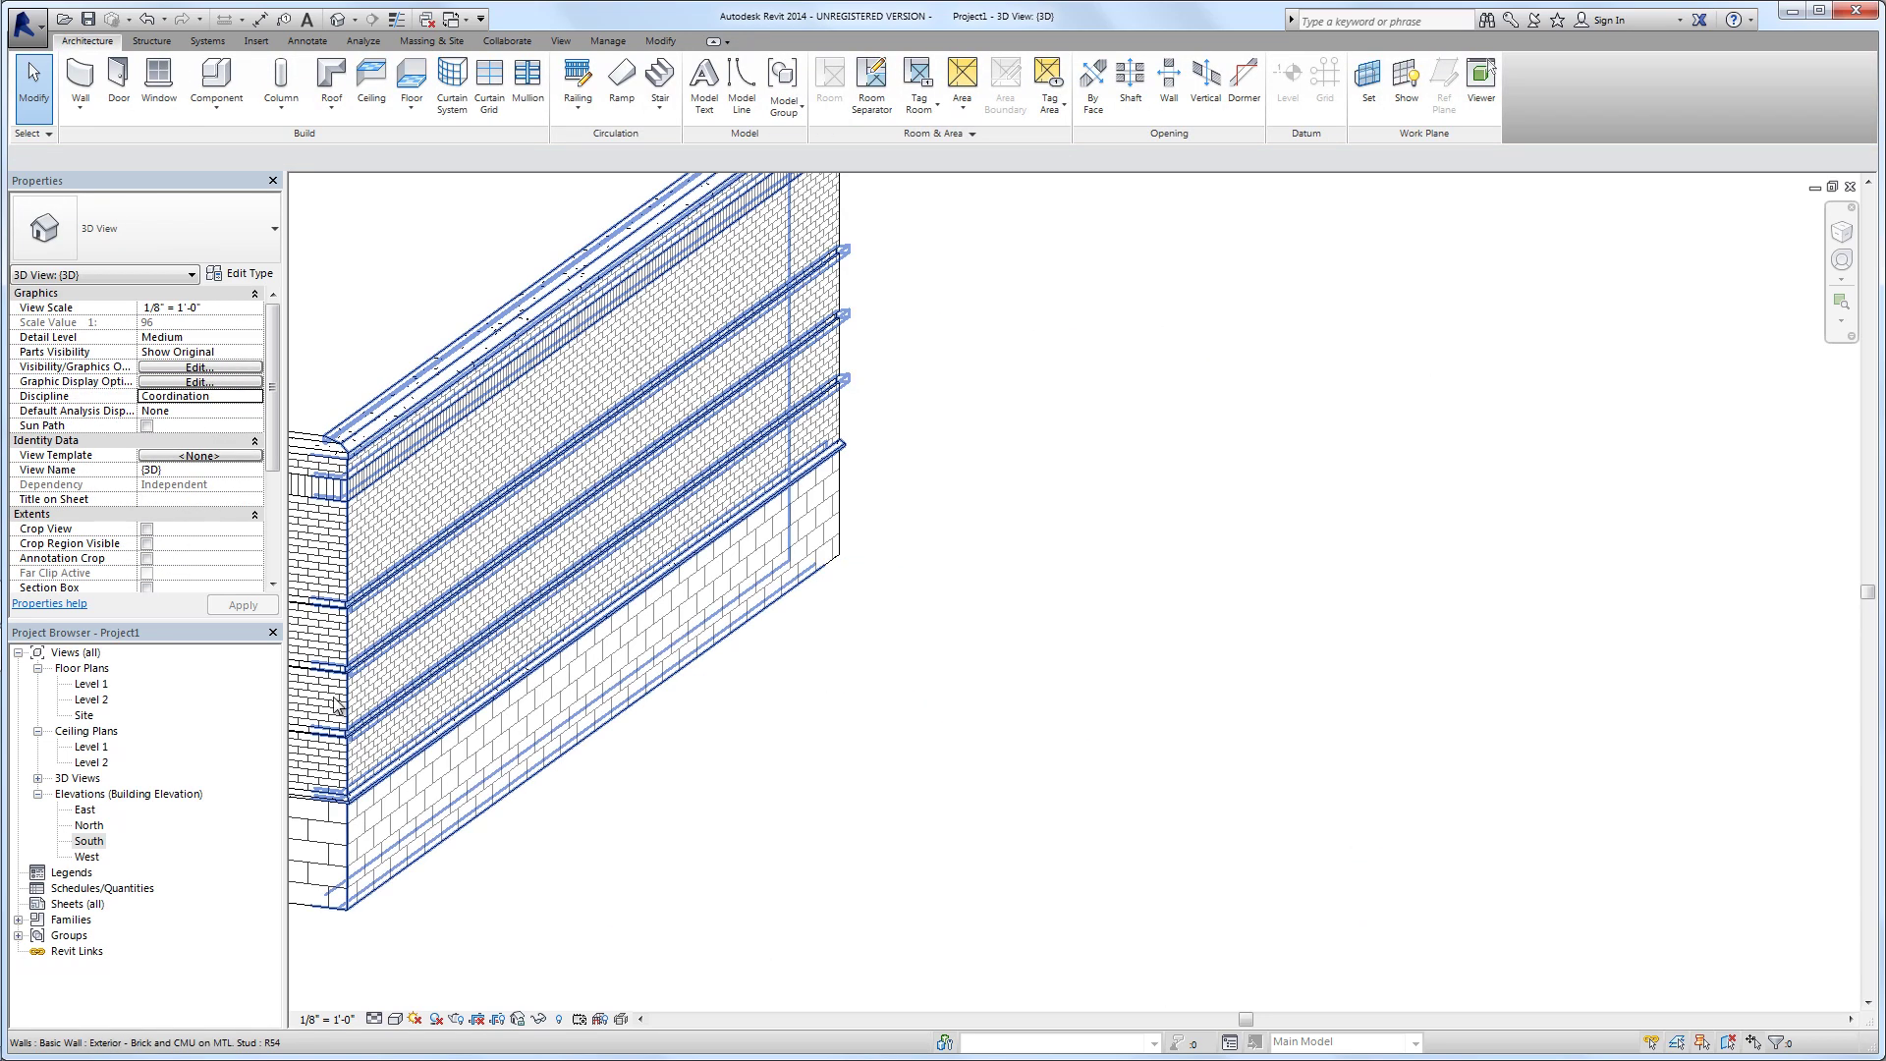
double_click(98, 685)
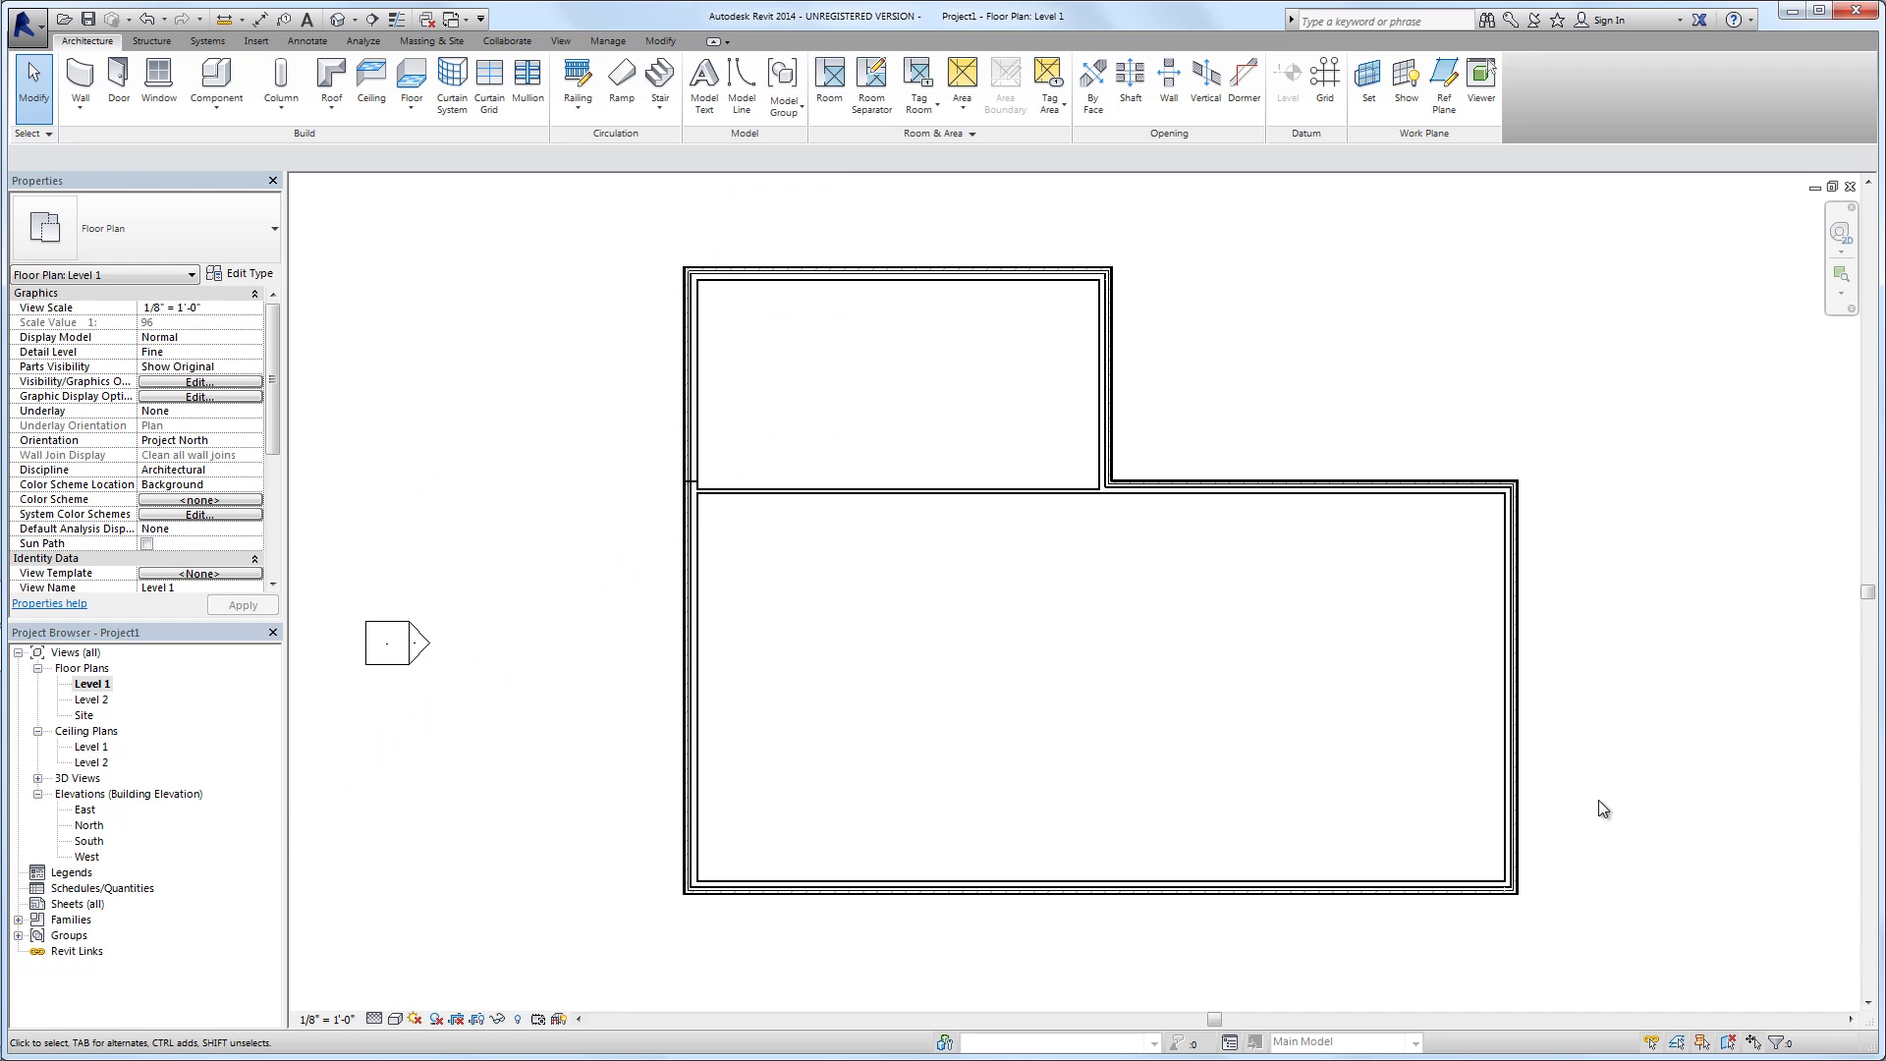